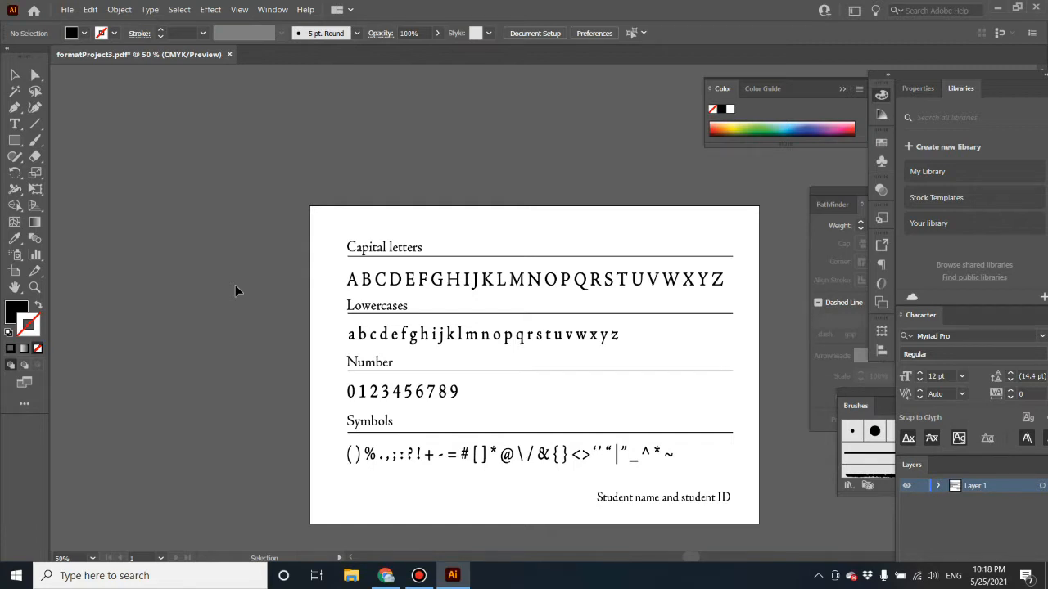
Create a new 1000 x 1000 pt CMYK document with one artboard and close the Color panel covering it
left_click(67, 9)
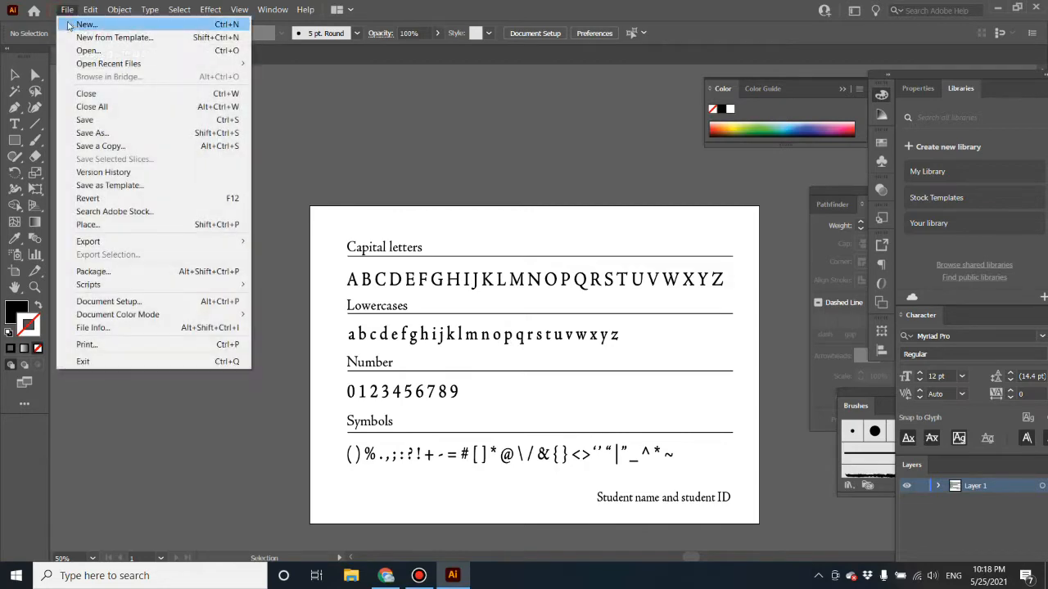
left_click(73, 25)
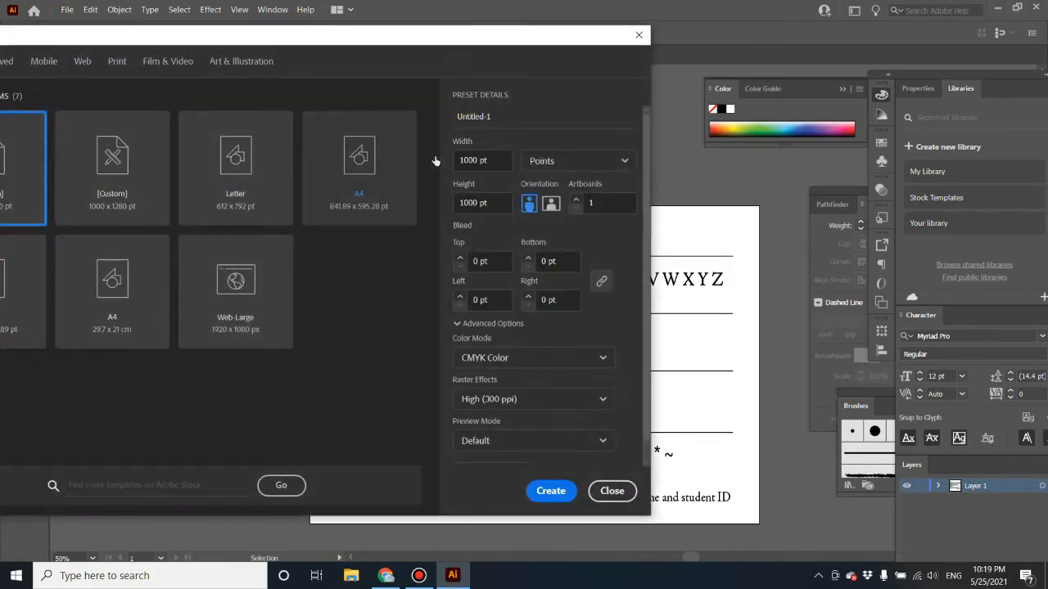
left_click_drag(413, 43, 551, 77)
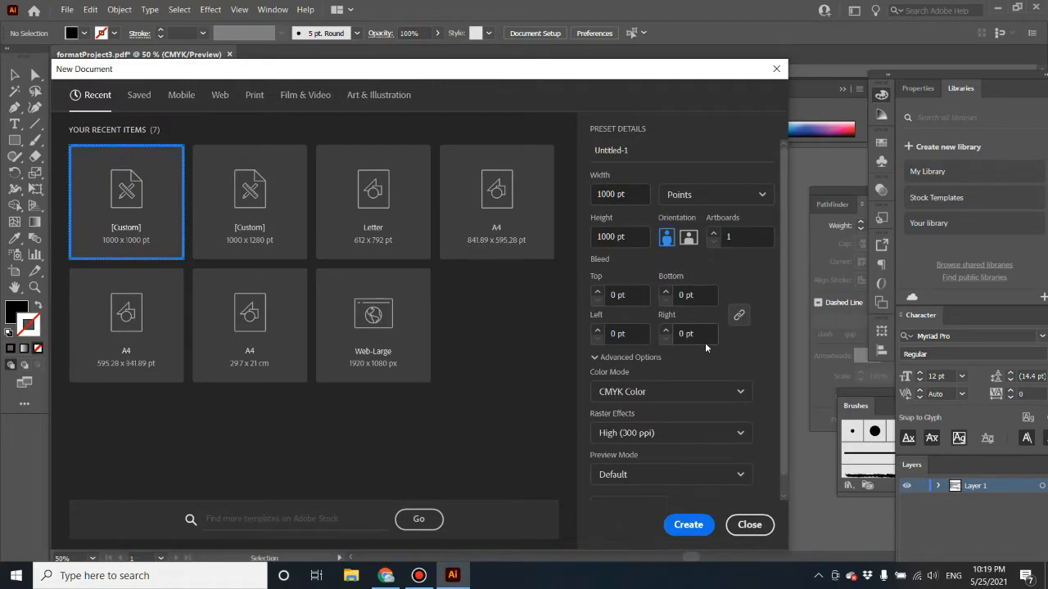
key("super+plus")
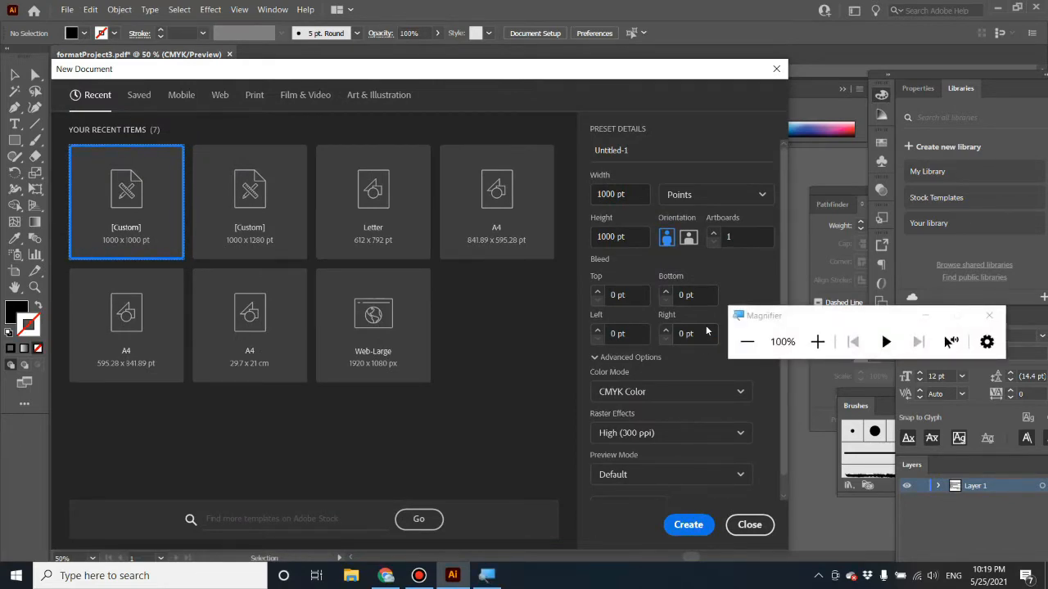
key("super+plus")
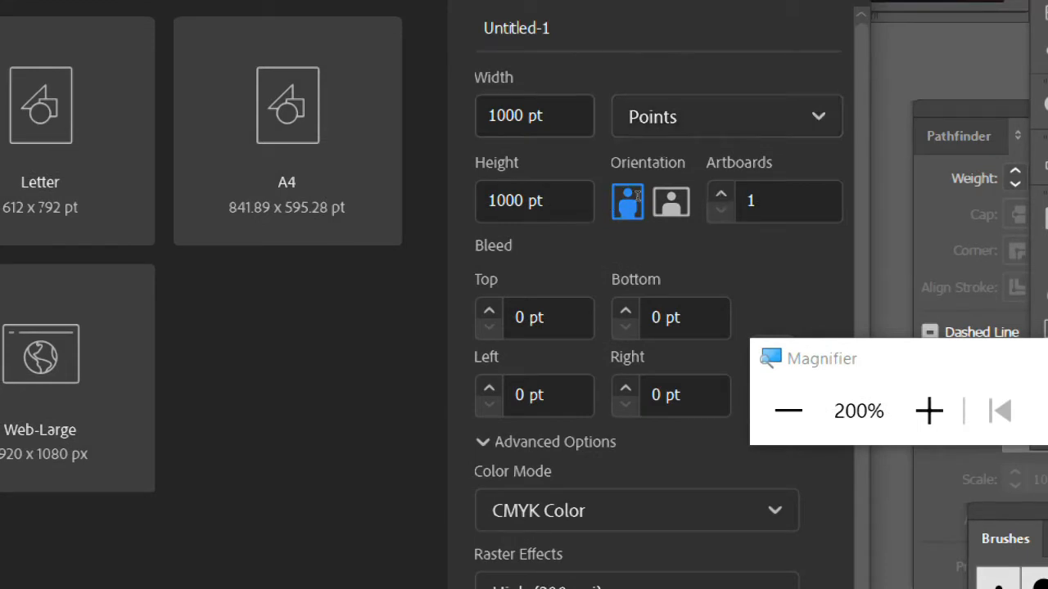
left_click(636, 198)
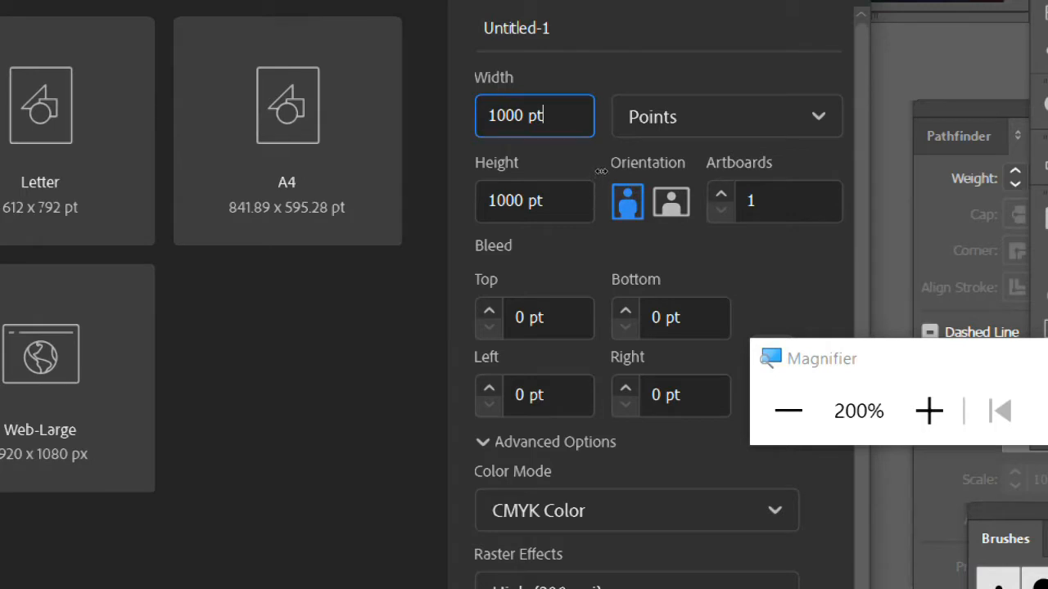
key("Tab")
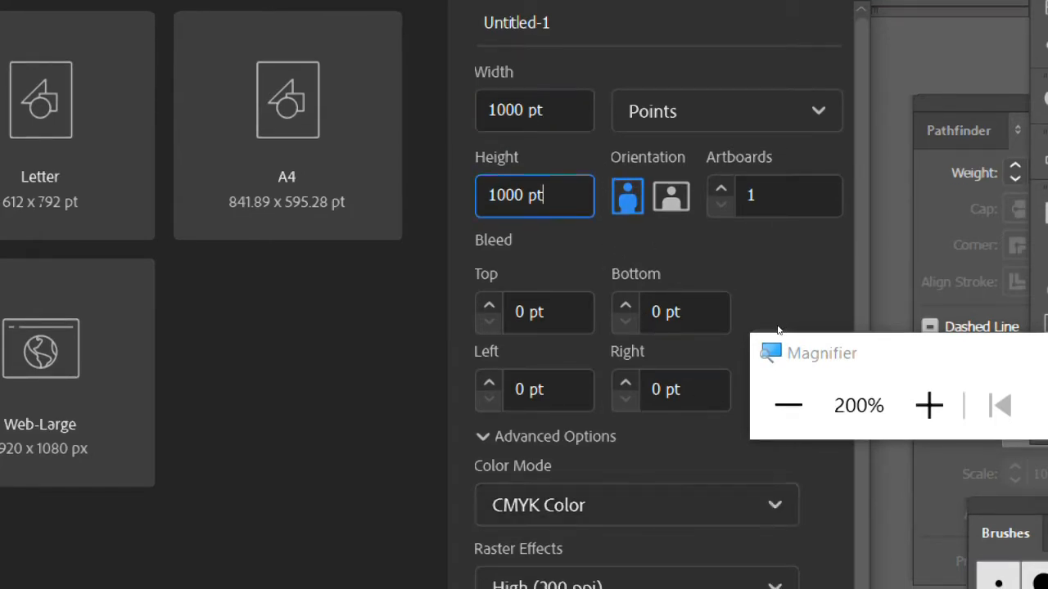
key("Return")
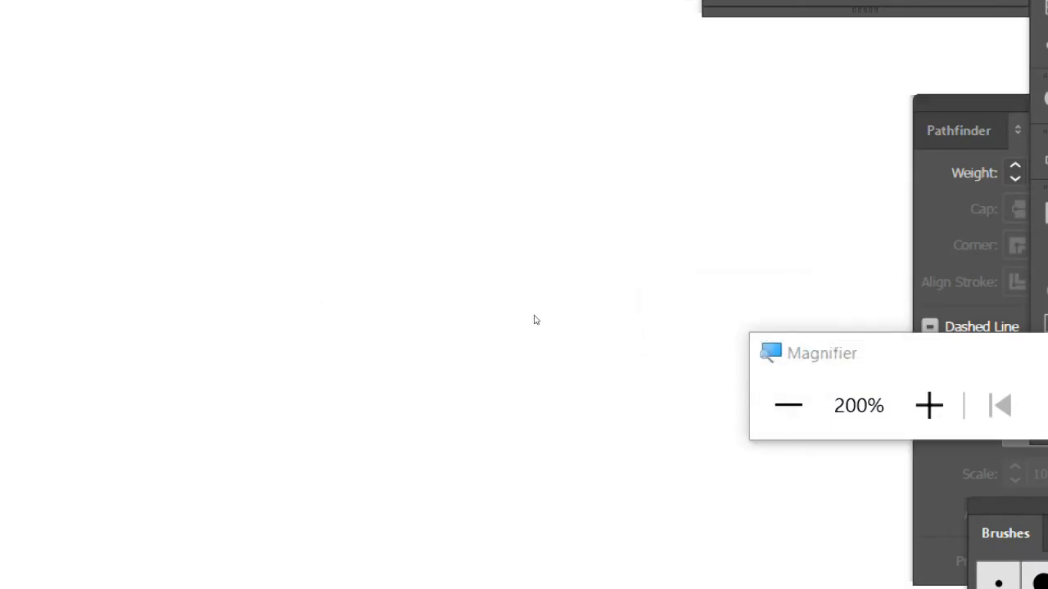
key("super+minus")
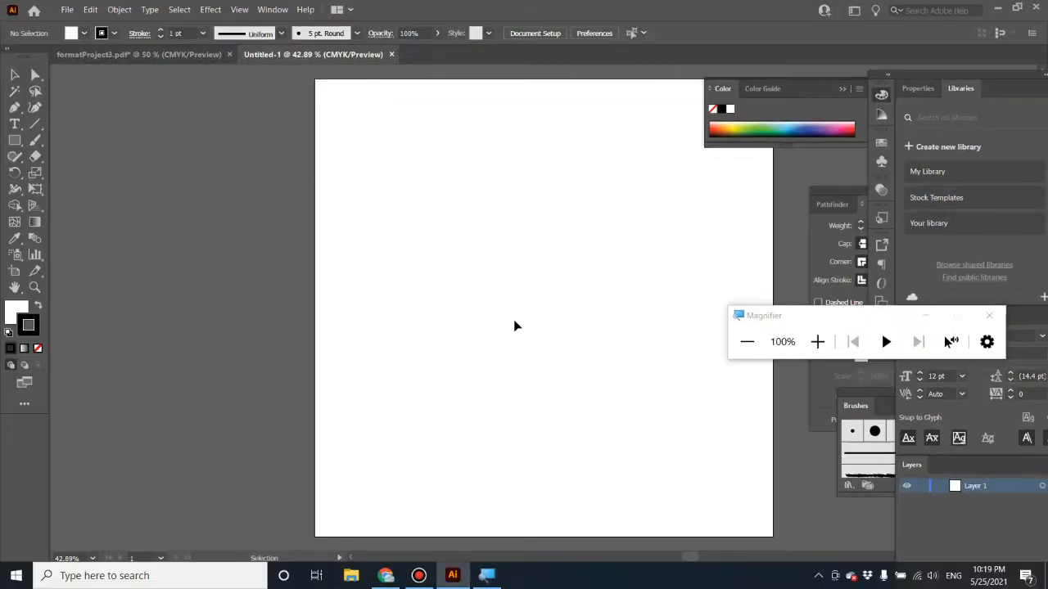
left_click(843, 92)
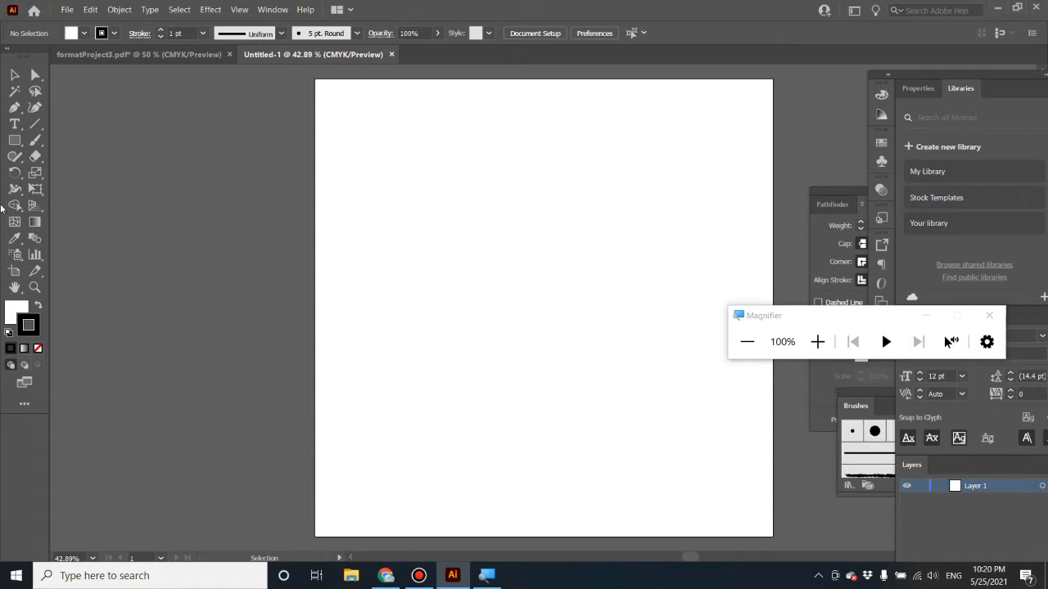
Add a text label reading "Descender line 280" beside the lower left part of the artboard
left_click(13, 123)
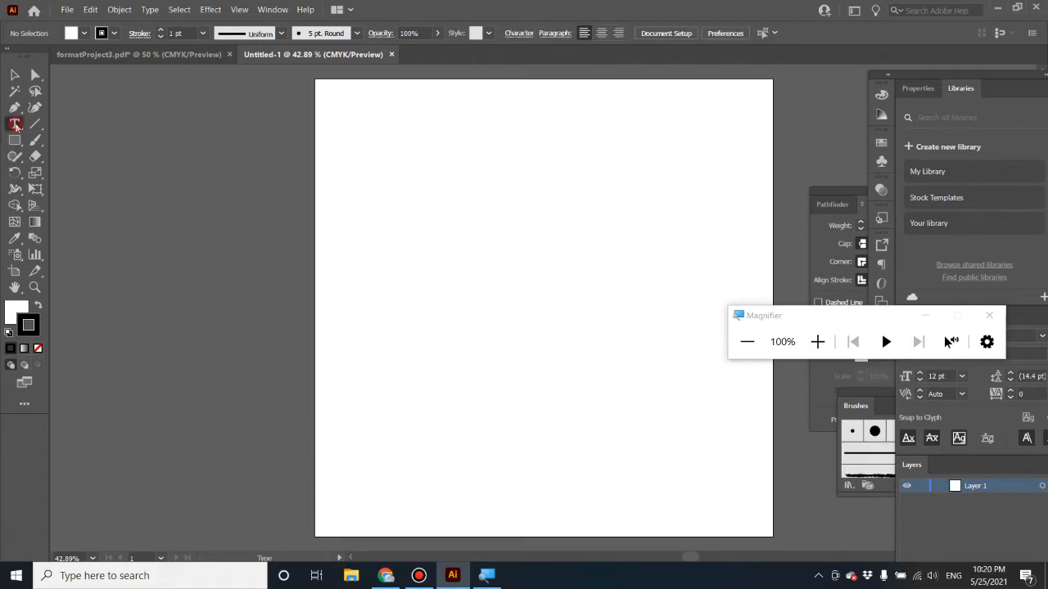
left_click(200, 443)
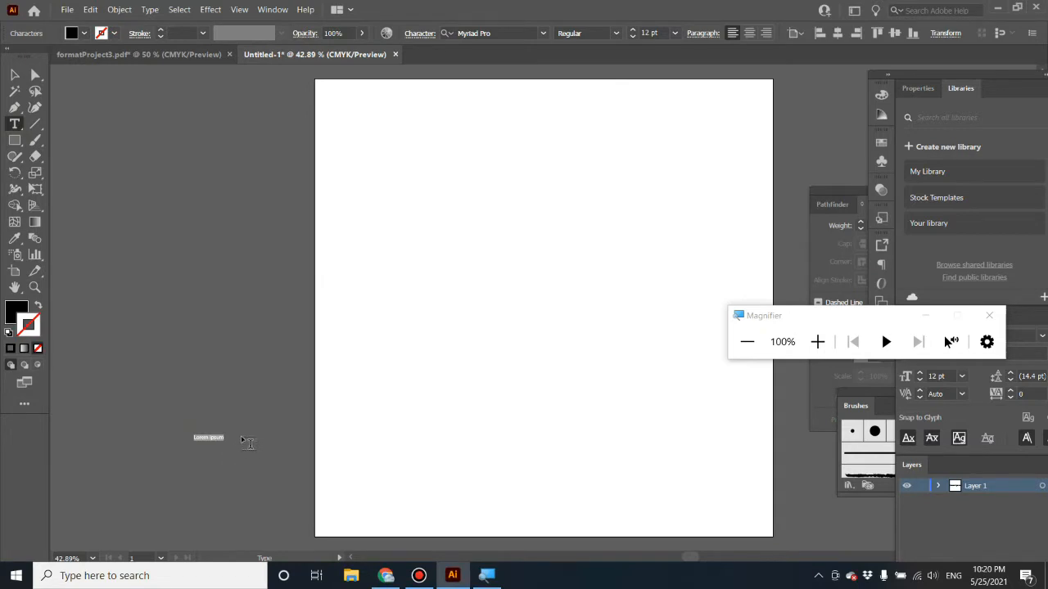
type("280")
left_click(194, 438)
key("Tab")
key("Caps_Lock")
type("D")
key("Caps_Lock")
type("escri")
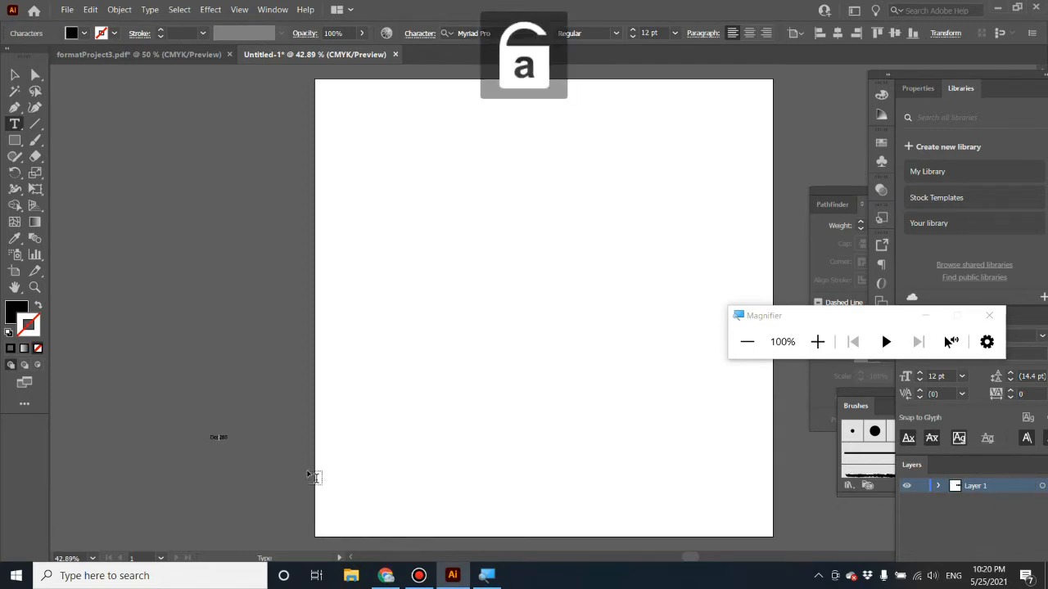
type("nder line")
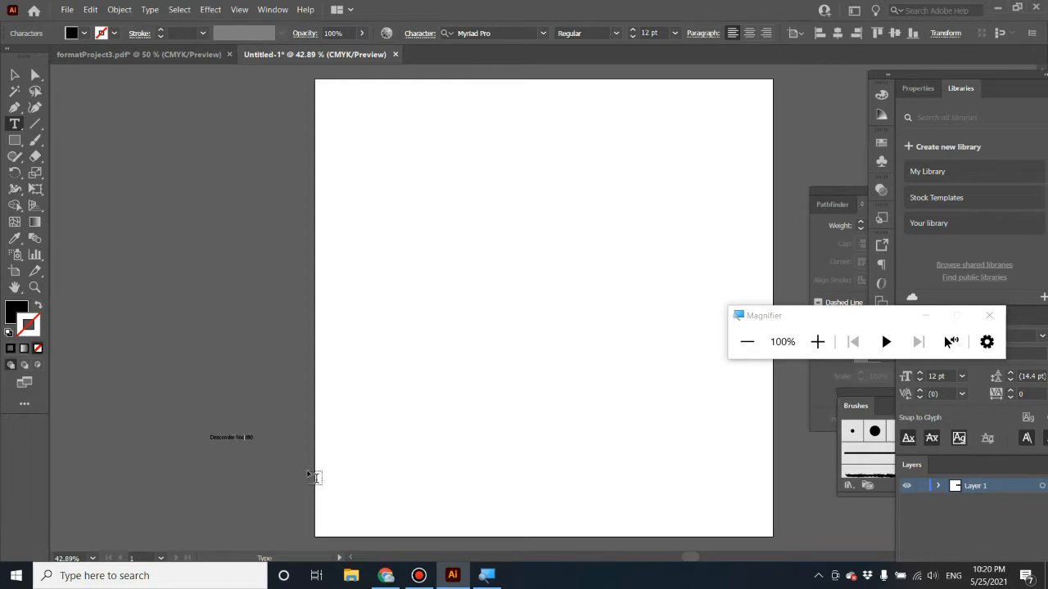
Enlarge the "Descender line 280" label to about 33 pt and place it just left of the artboard
left_click(14, 74)
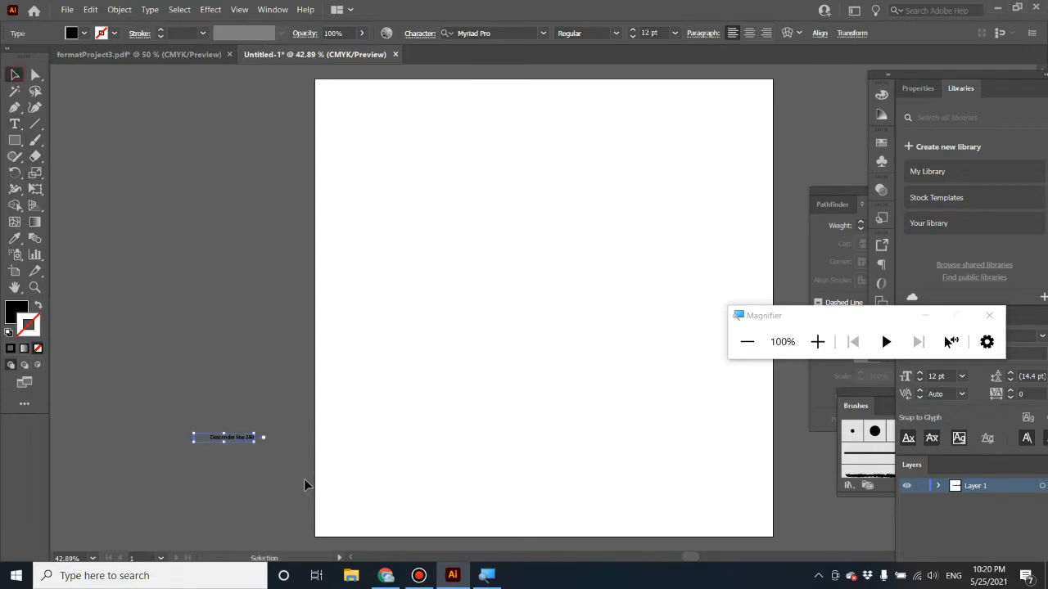
left_click_drag(254, 441, 361, 524)
left_click_drag(312, 448, 215, 459)
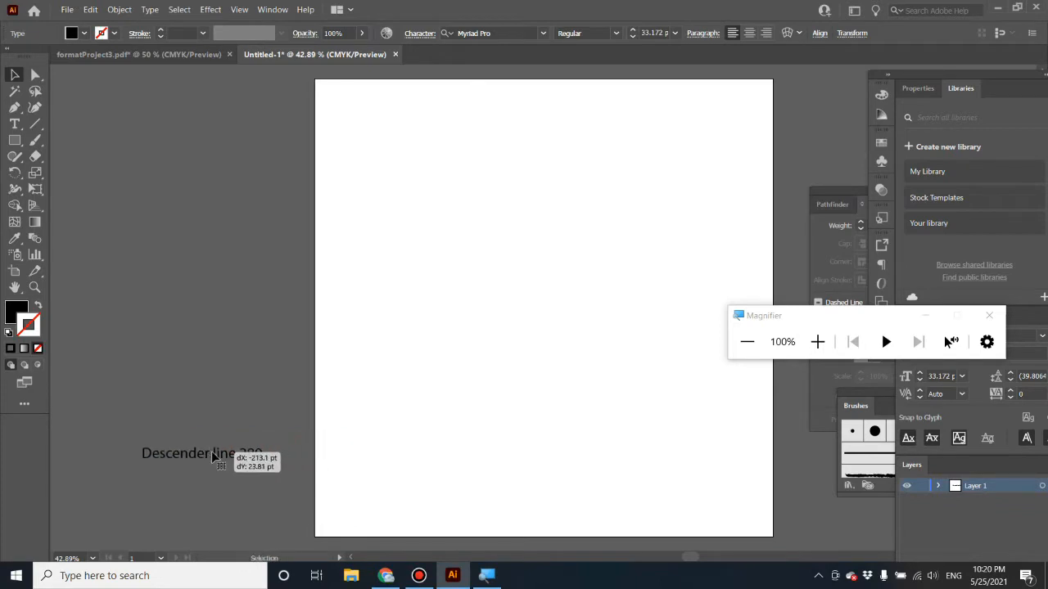
left_click(257, 501)
Duplicate the "Descender line 280" label straight above it and change the copy's text to "Baseline"
left_click(234, 457)
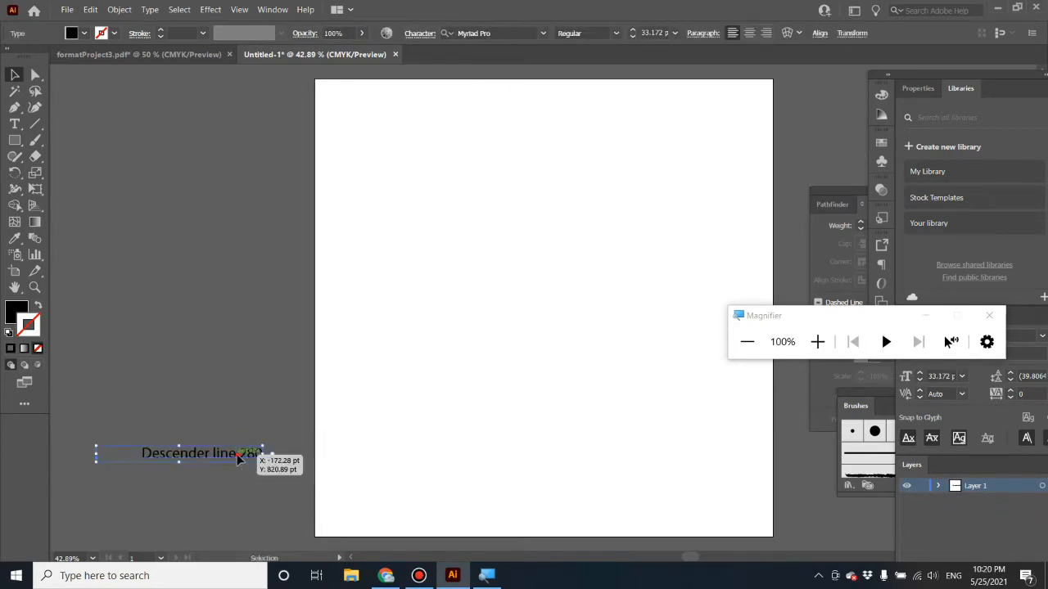
left_click(223, 401)
left_click_drag(228, 458, 229, 395)
triple_click(230, 394)
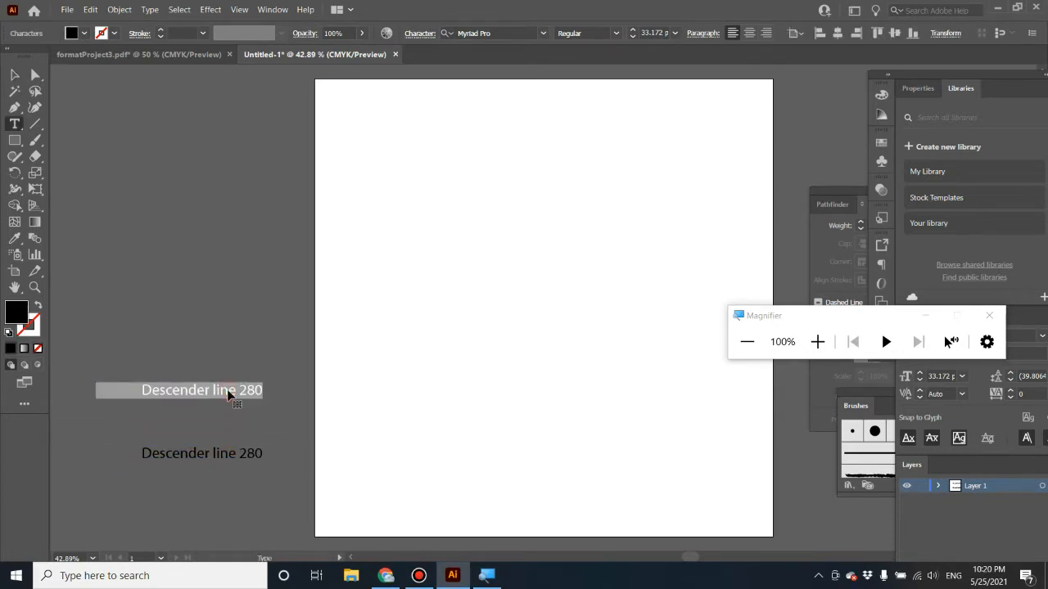
type("B")
key("Caps_Lock")
type("ase")
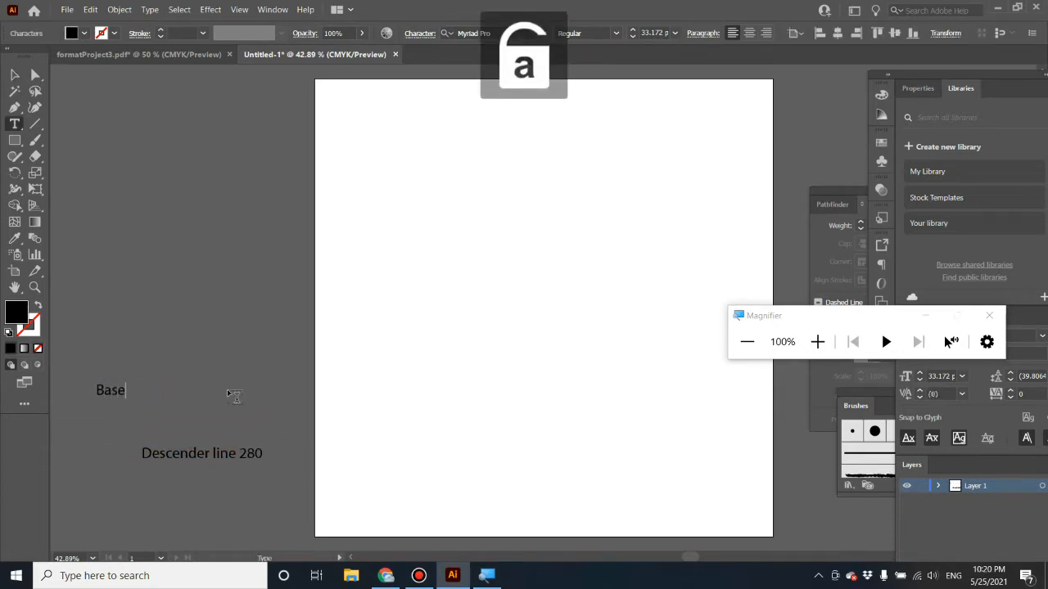
type("line")
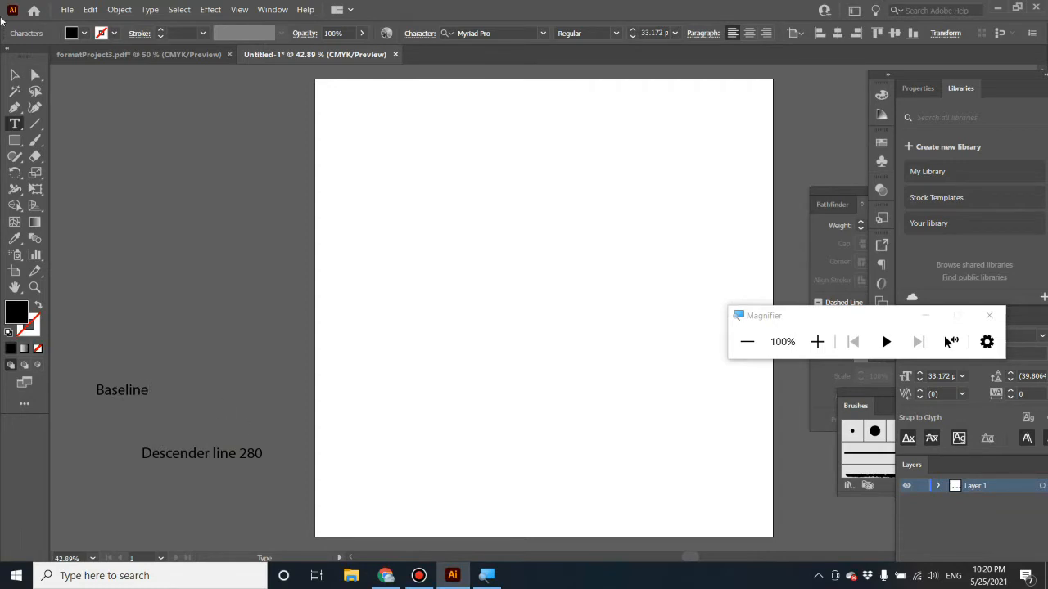
left_click(15, 73)
Line up the "Baseline" label with the descender label, duplicate it higher up and change the copy's text to "Mean line"
left_click_drag(127, 392, 182, 288)
double_click(180, 288)
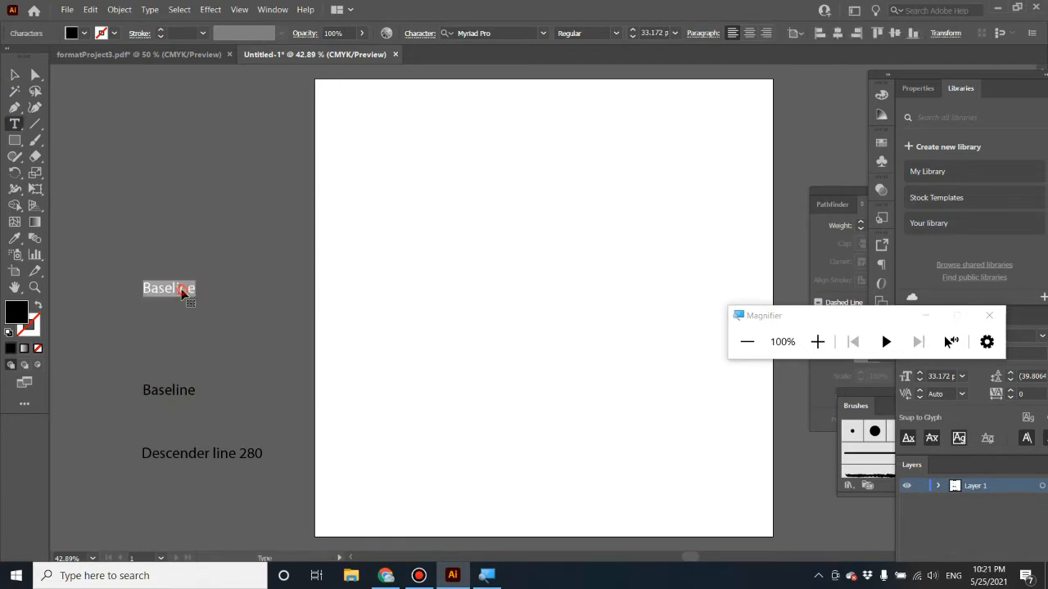
key("Caps_Lock")
key("Caps_Lock")
type("Mean l")
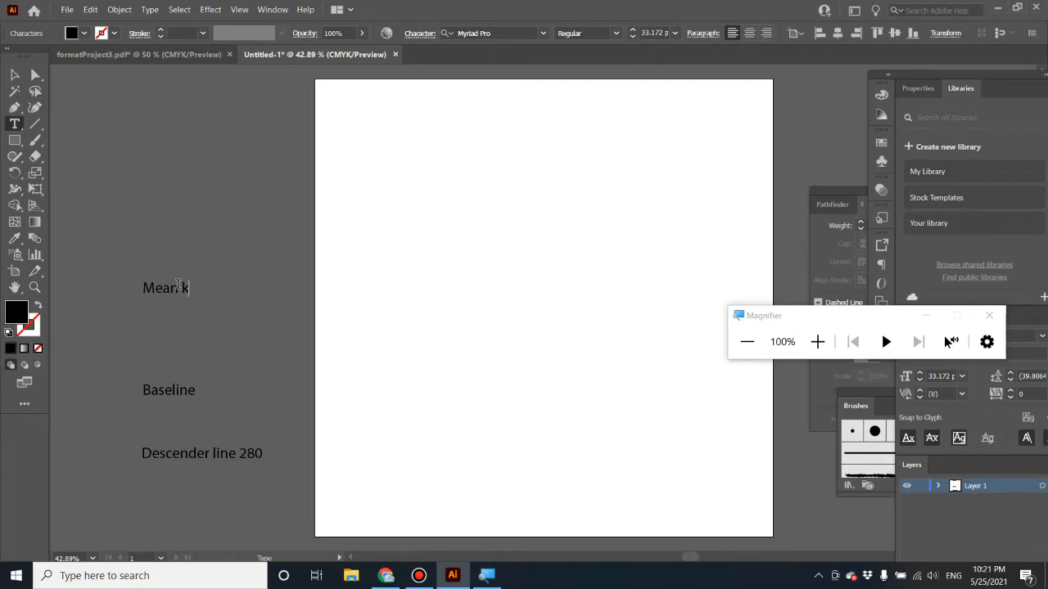
key("BackSpace")
type("line")
key("Escape")
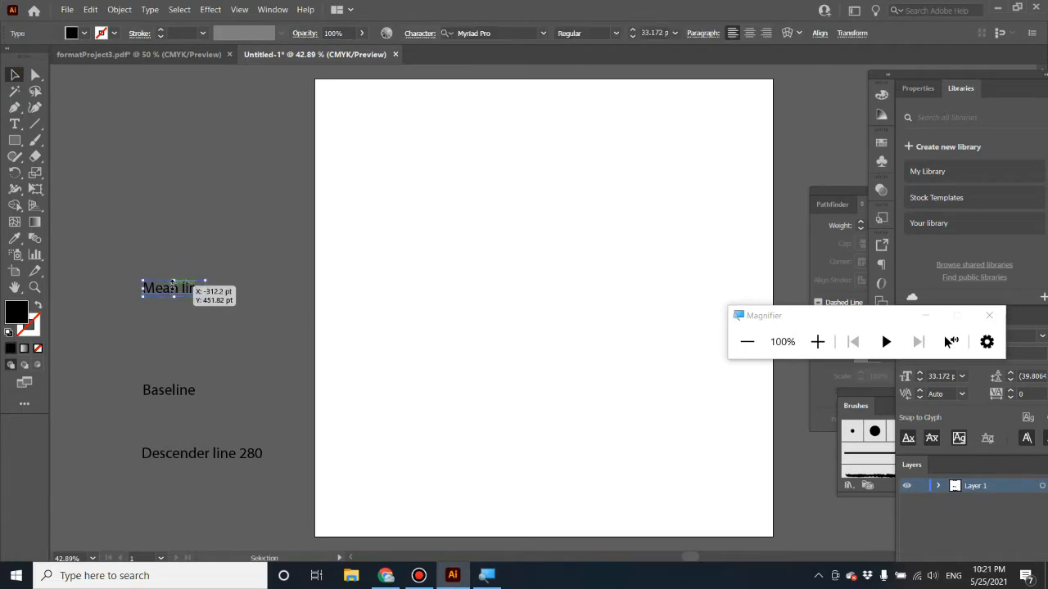
Duplicate the "Mean line" label midway down to "Baseline" and change the copy's text to "X-height"
left_click_drag(173, 290, 173, 339)
triple_click(173, 338)
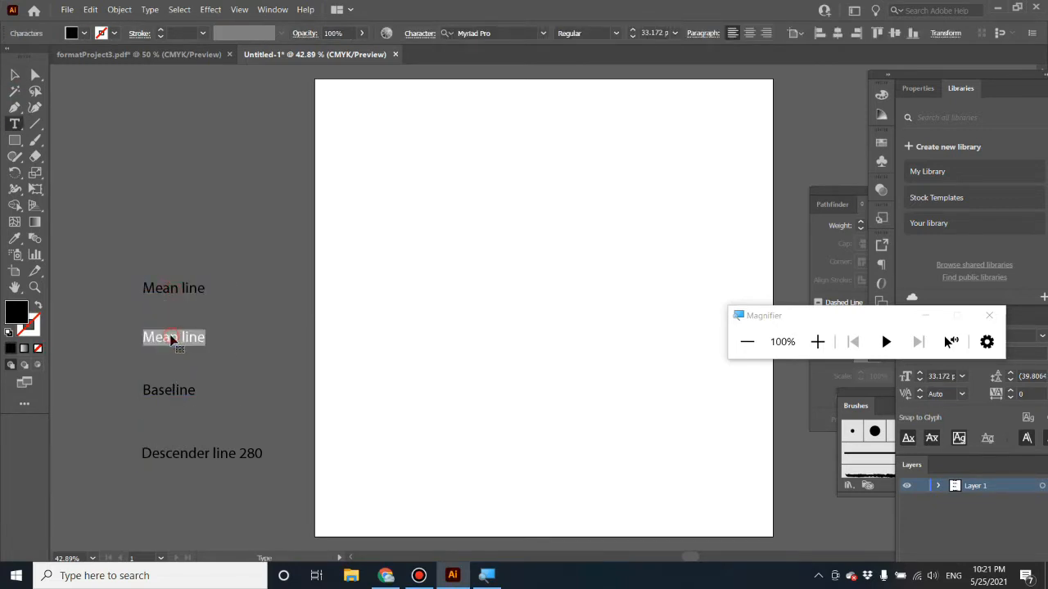
key("Caps_Lock")
type("X-h")
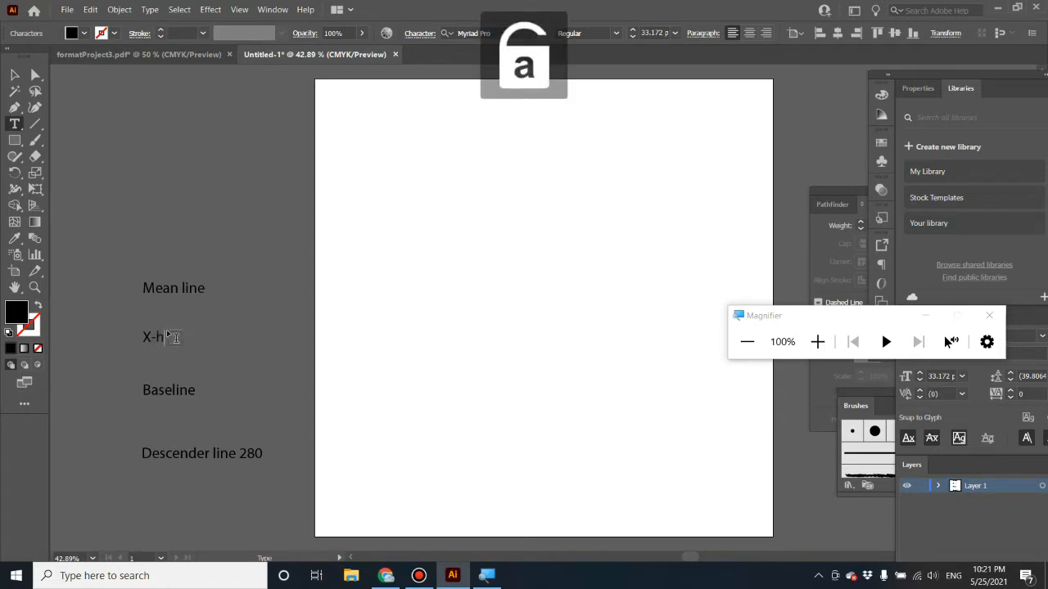
type("eight")
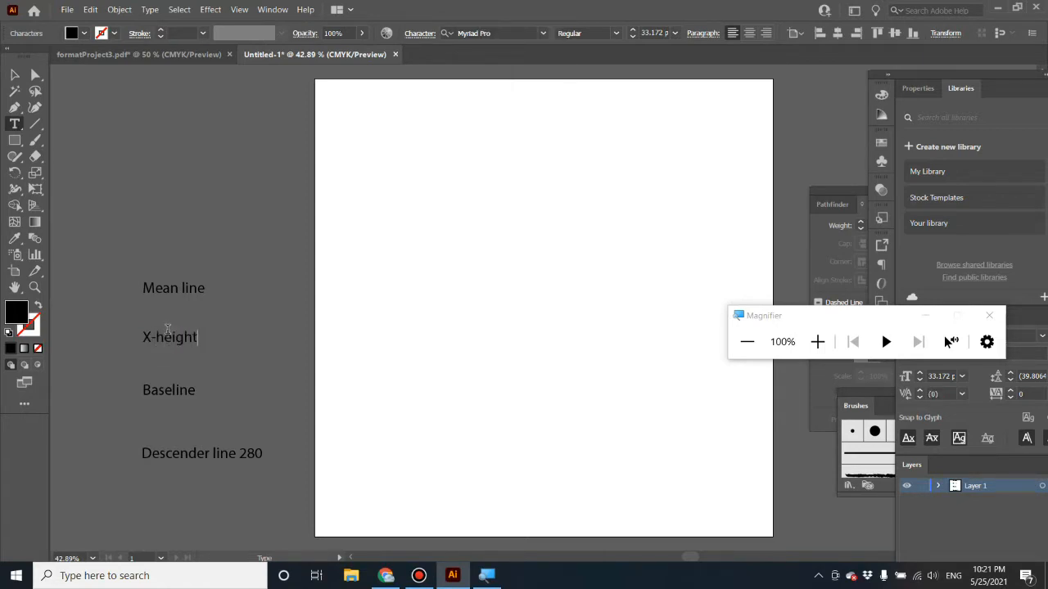
left_click(14, 74)
left_click(304, 438)
Move the "Descender line 280" label down to the level of the artboard's bottom edge
scroll(344, 473, "down", 1)
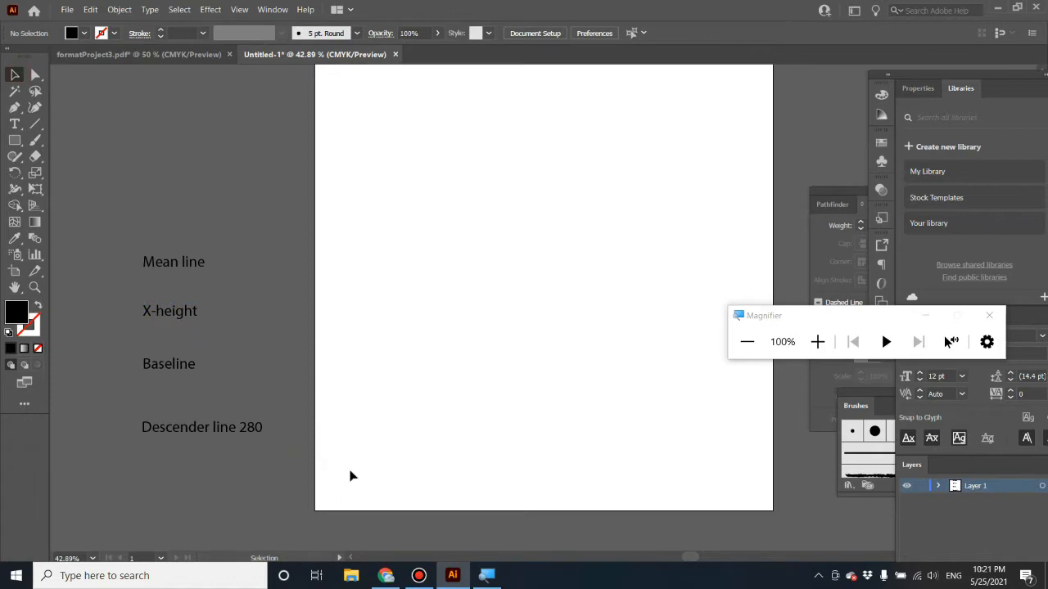
left_click(160, 363)
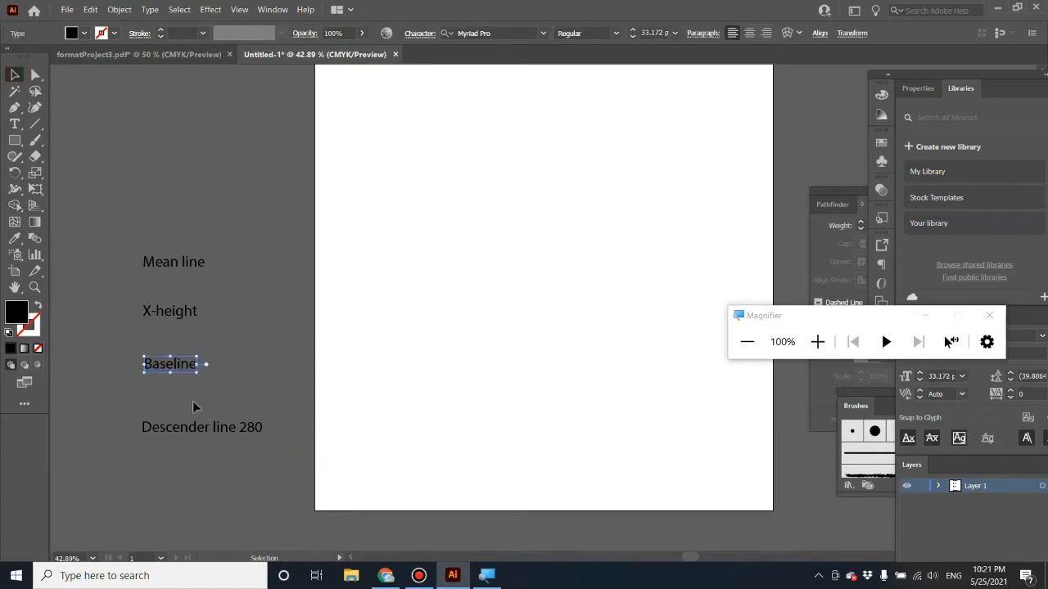
left_click_drag(185, 434, 263, 507)
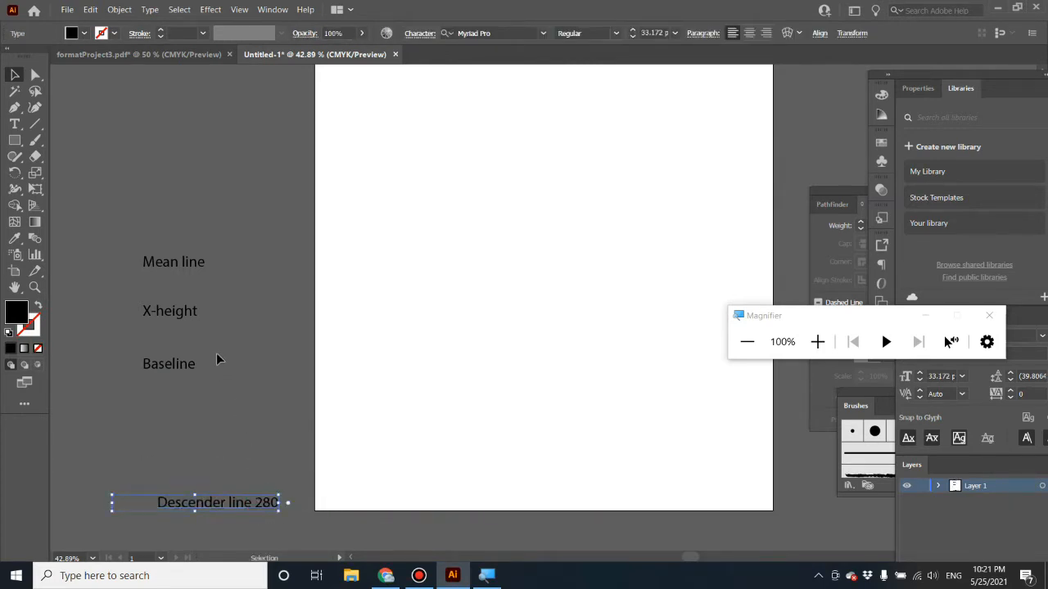
left_click(318, 510)
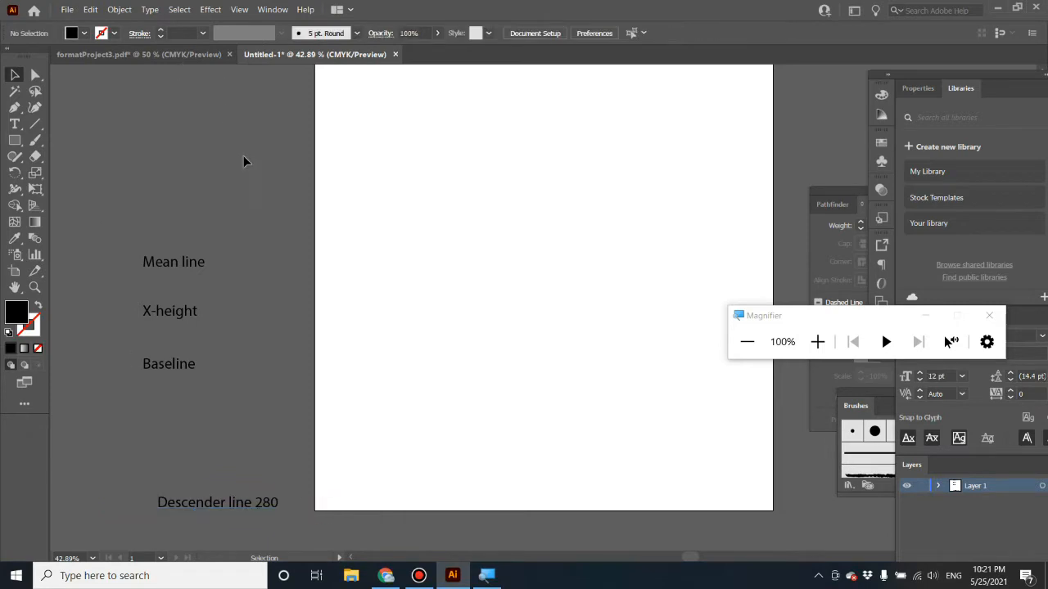
left_click_drag(315, 510, 789, 512)
left_click(239, 9)
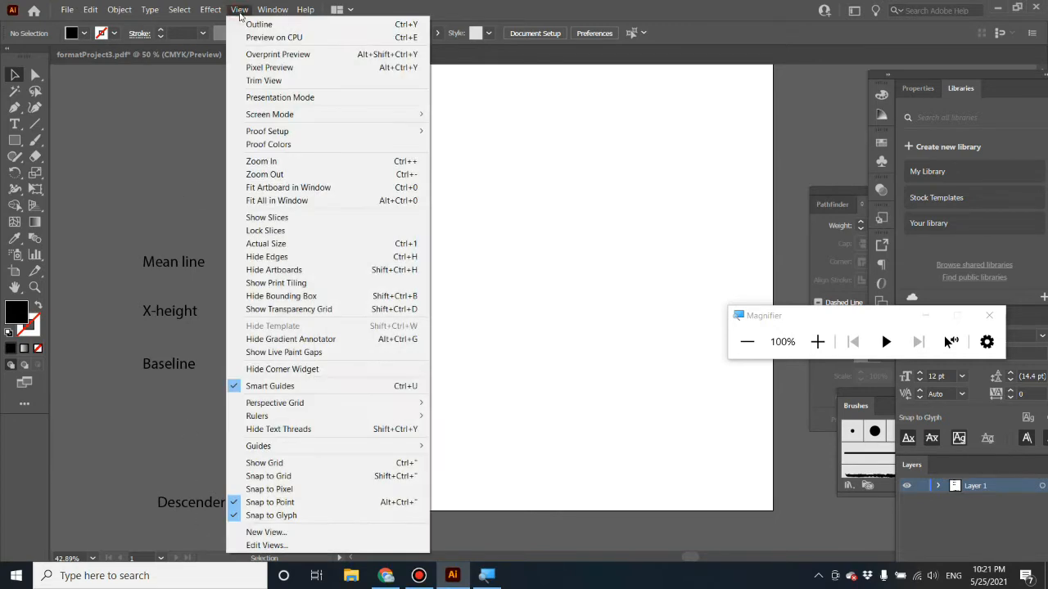
left_click(272, 9)
left_click(625, 185)
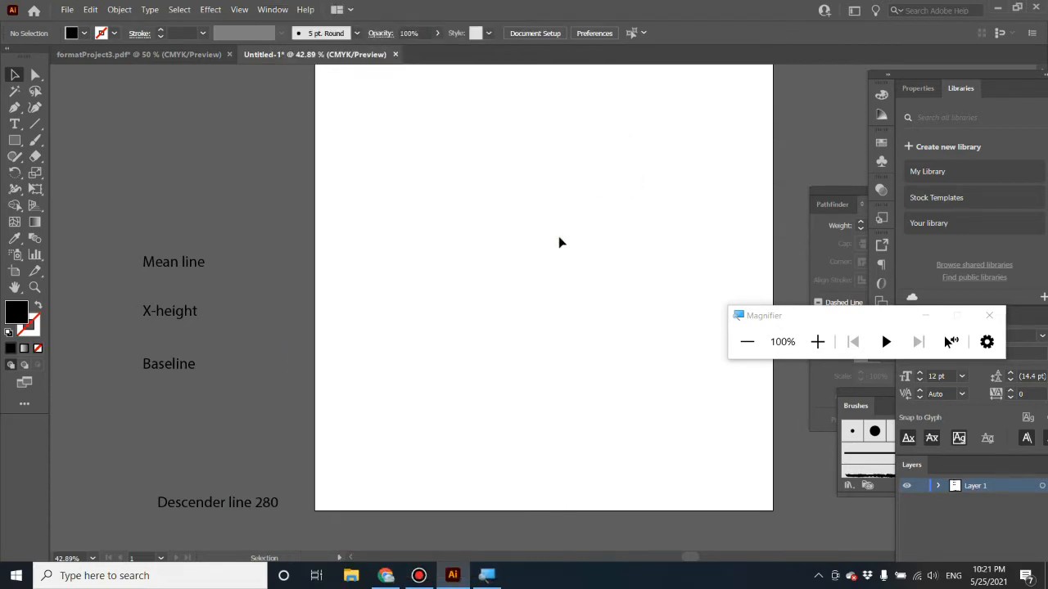
Show the rulers and place a horizontal guide along the artboard's bottom edge
key("a")
key("ctrl+r")
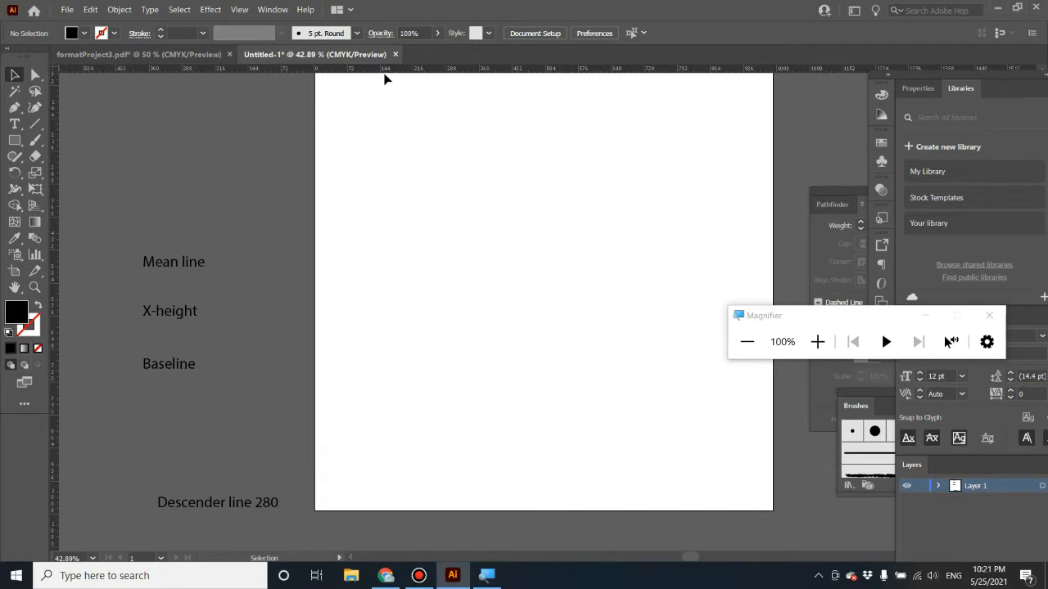
left_click_drag(385, 72, 496, 513)
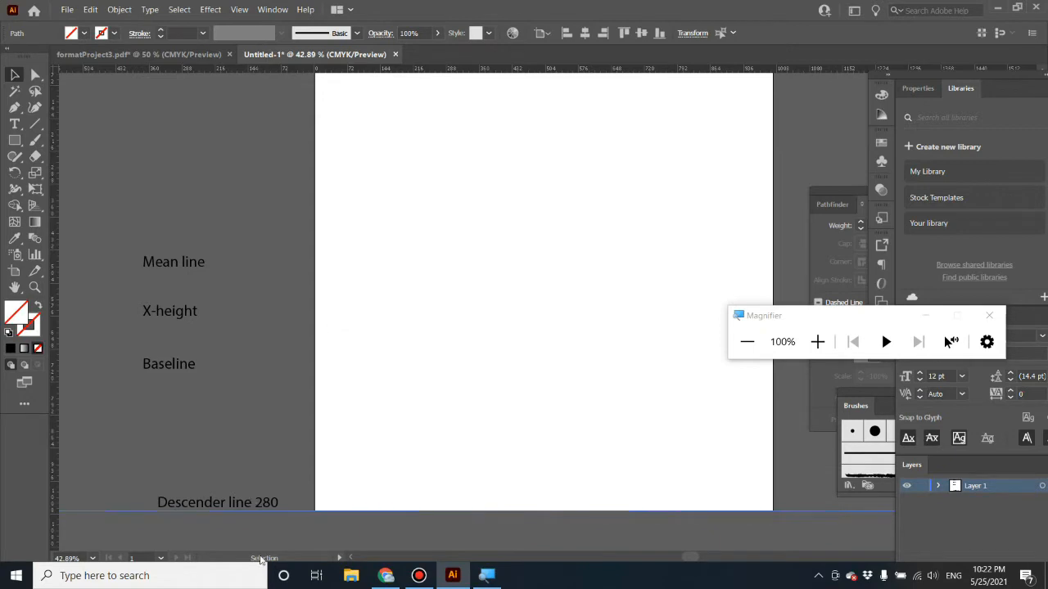
Nudge the "Baseline" label slightly right and extend the x-height label's text to "X-height 382"
left_click_drag(178, 363, 185, 363)
key("t")
triple_click(187, 314)
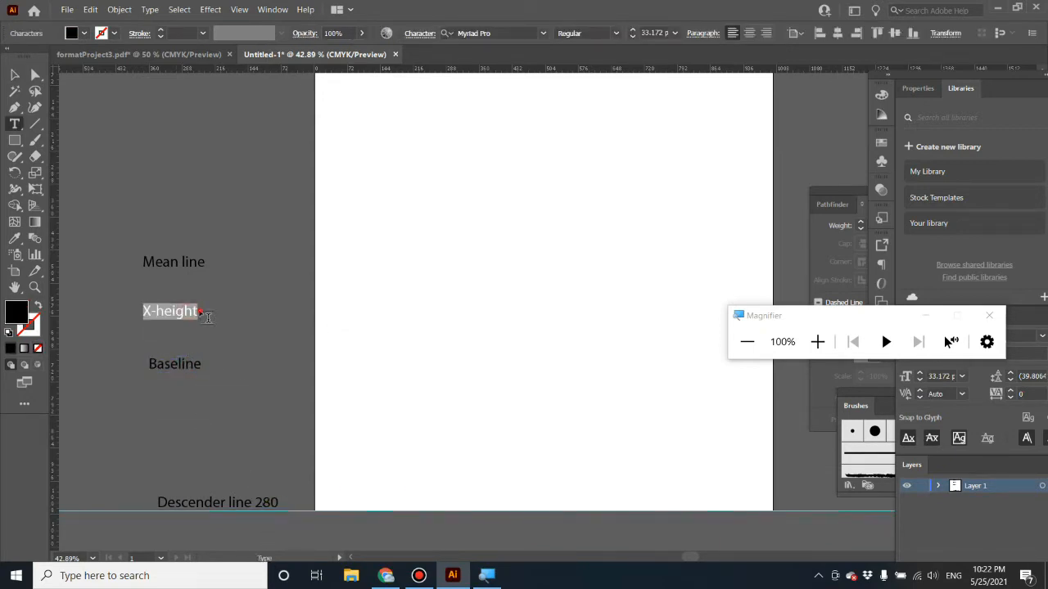
left_click(206, 316)
left_click(197, 312)
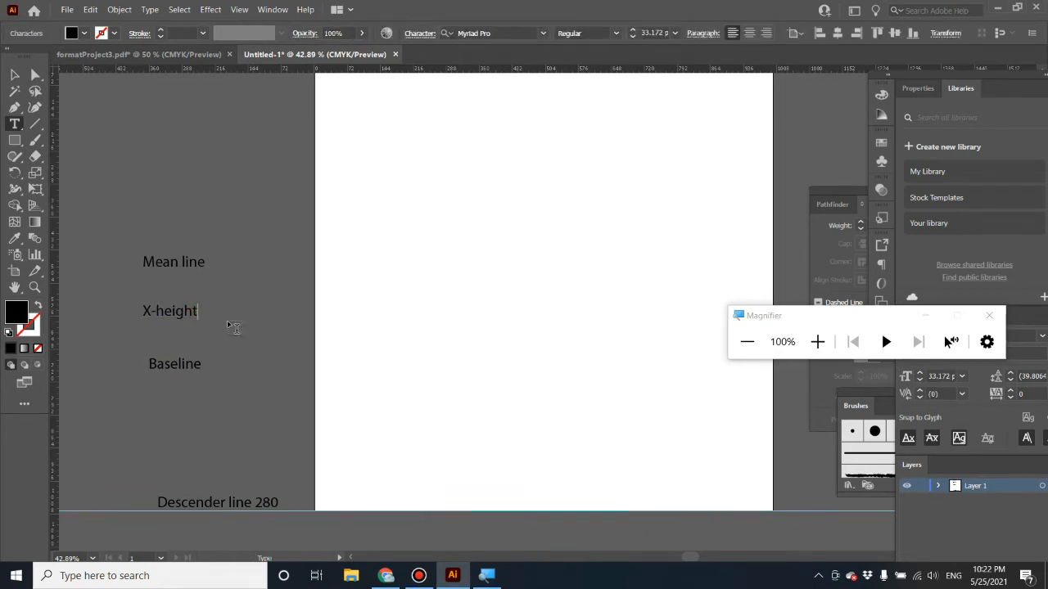
type("c")
type("382")
left_click(15, 75)
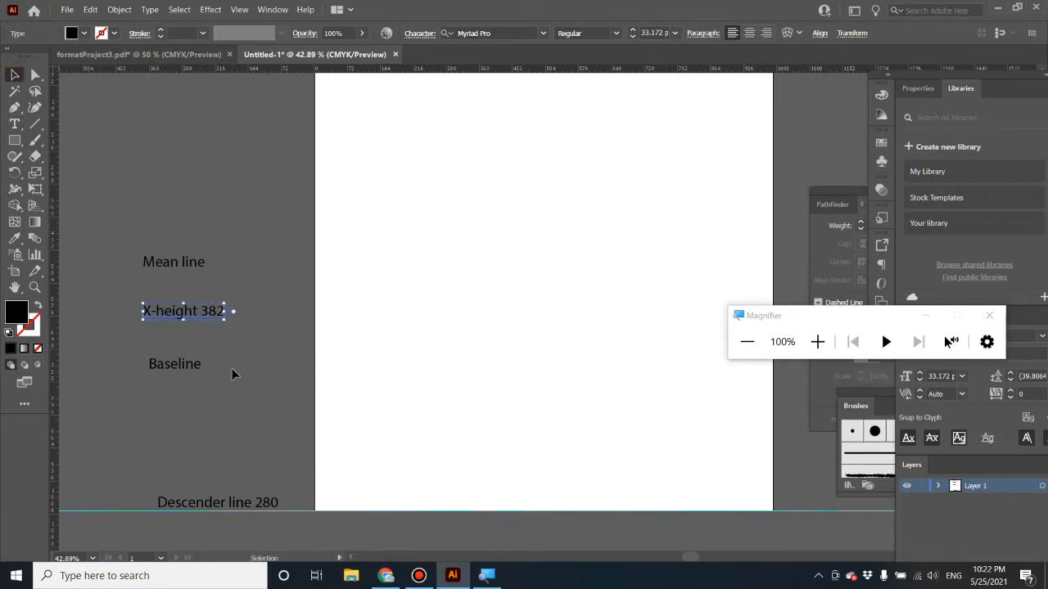
Shift the "Baseline" label right and draw a straight vertical path from beside it down to the descender label
left_click_drag(182, 365, 227, 369)
left_click(245, 506)
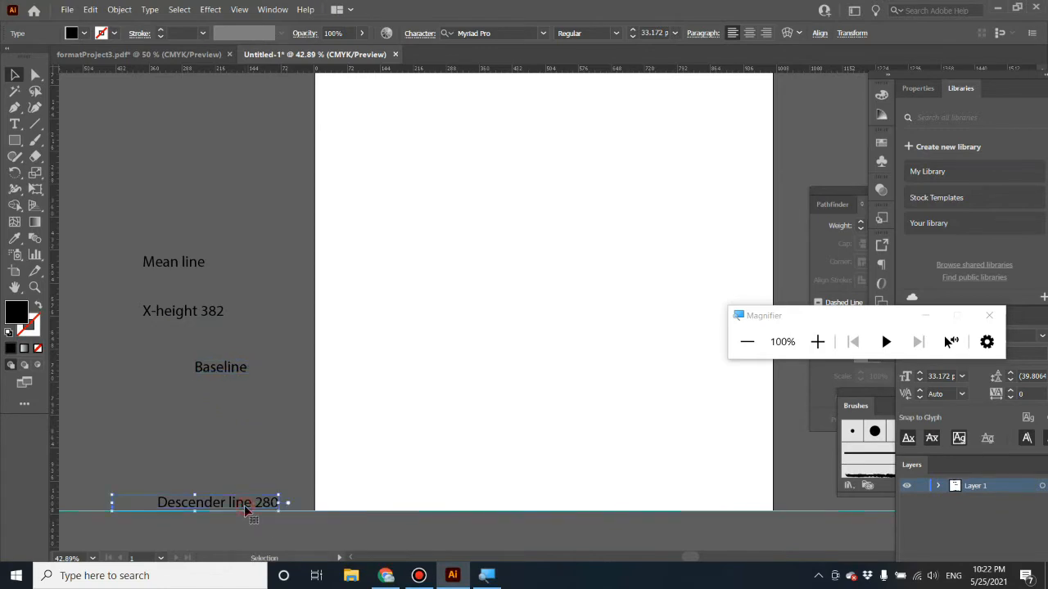
left_click(150, 402)
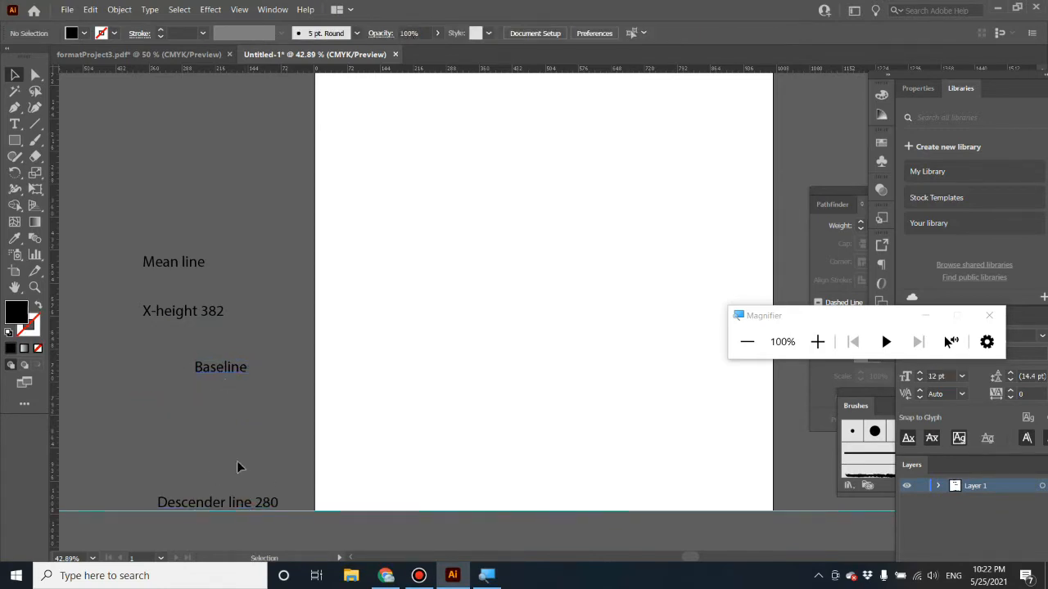
left_click(14, 107)
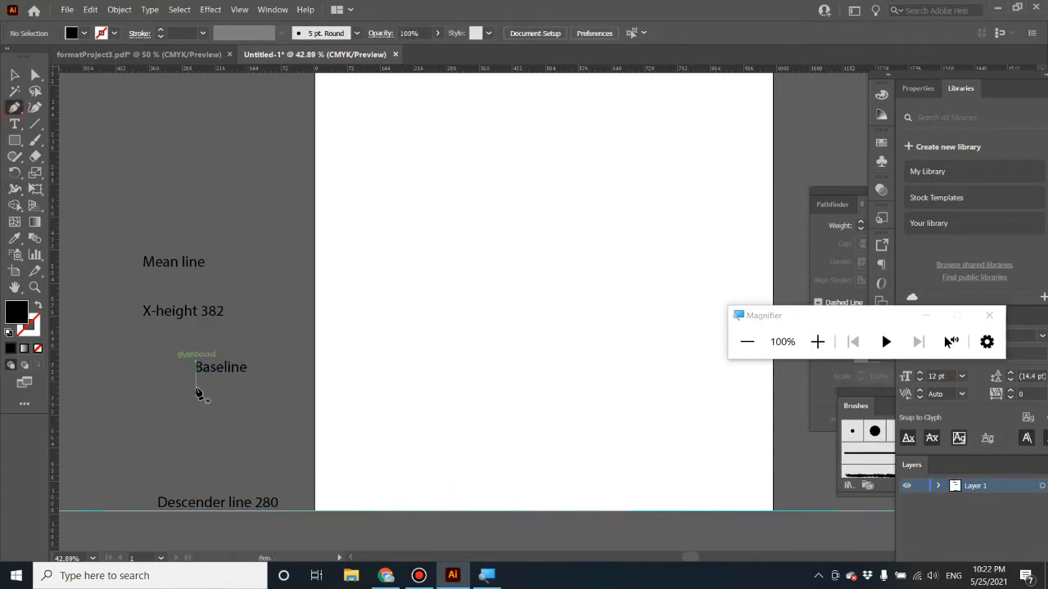
left_click(188, 373)
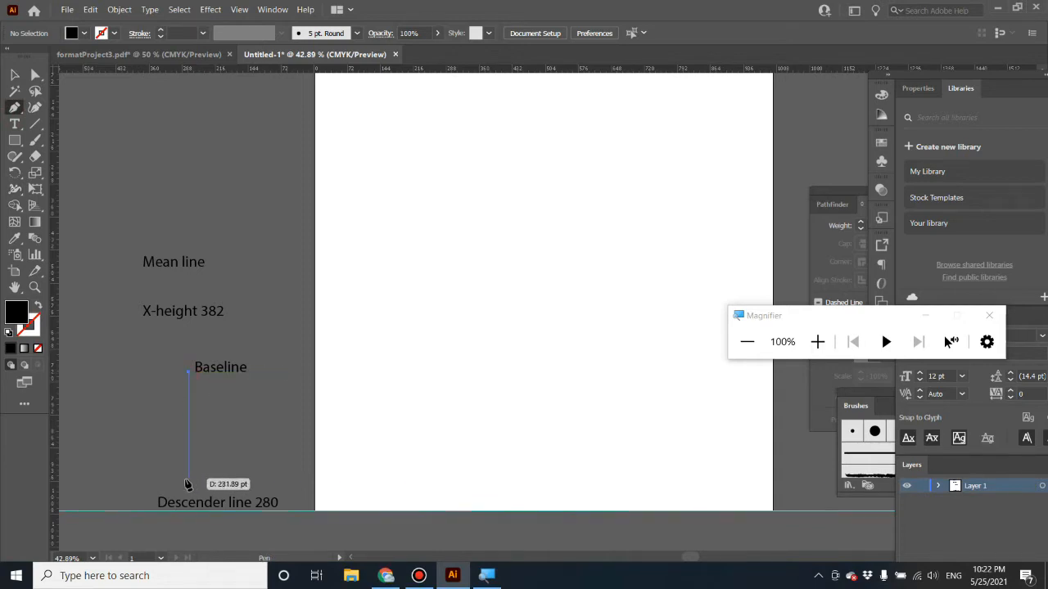
left_click(188, 498)
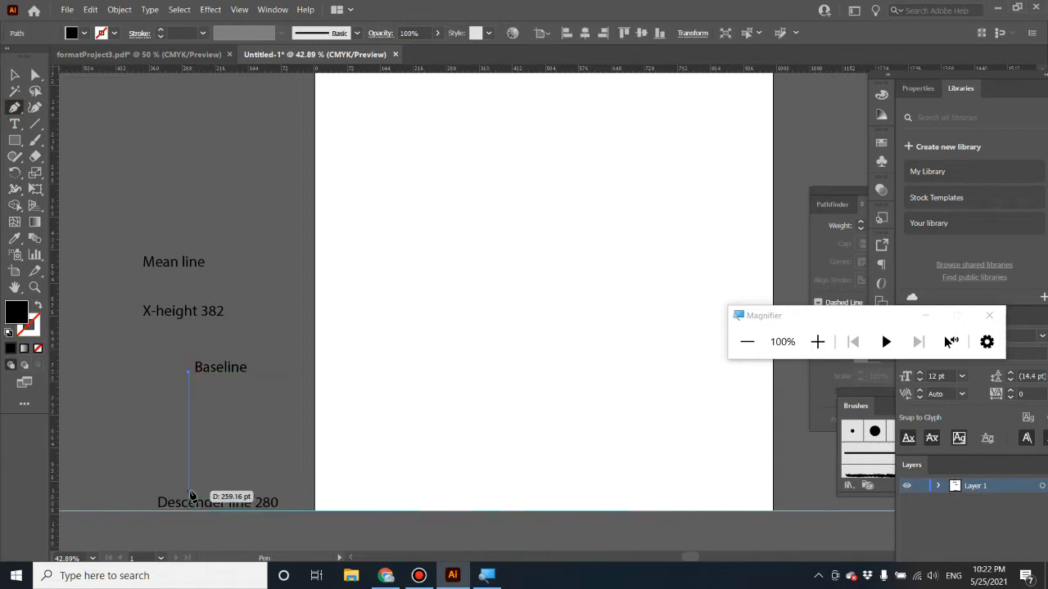
Move the descender label right, clear of the vertical line, and stretch the line down to the bottom guide, about 302 pt tall
left_click(14, 74)
left_click(283, 493)
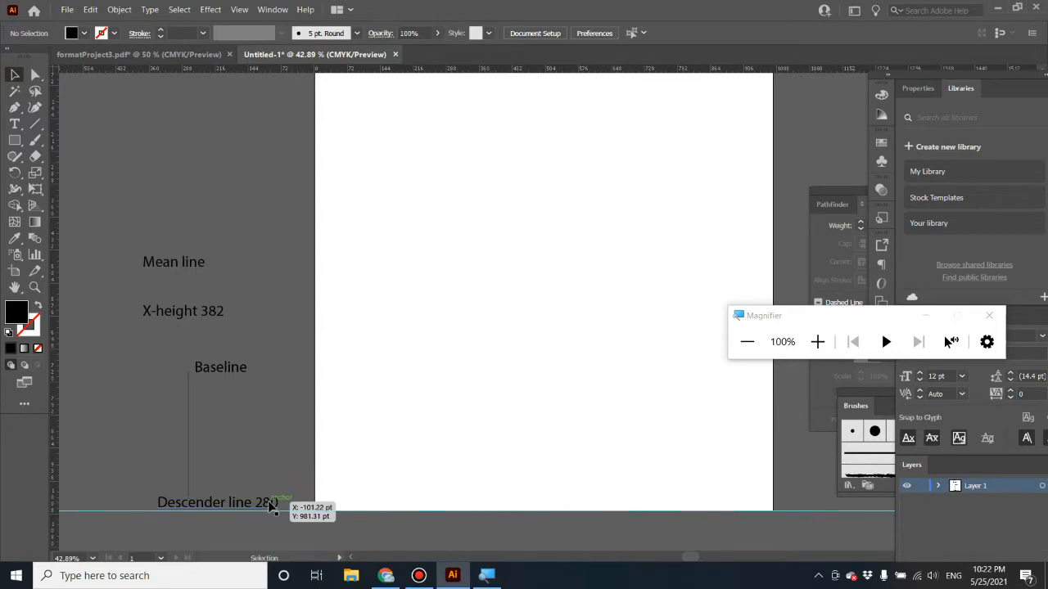
left_click(270, 506)
left_click_drag(270, 505, 335, 506)
left_click(187, 479)
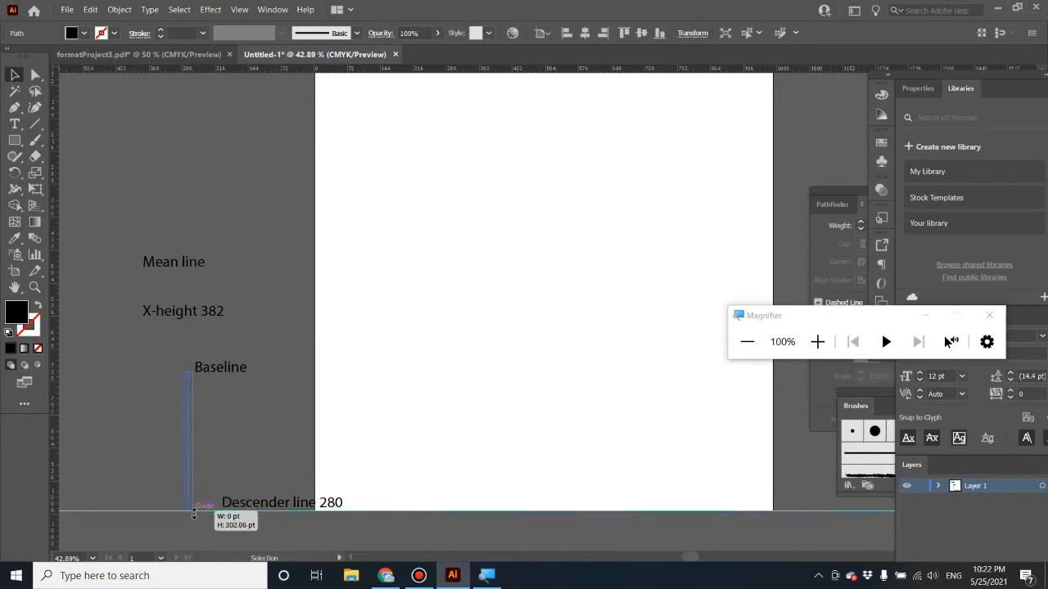
left_click(486, 482)
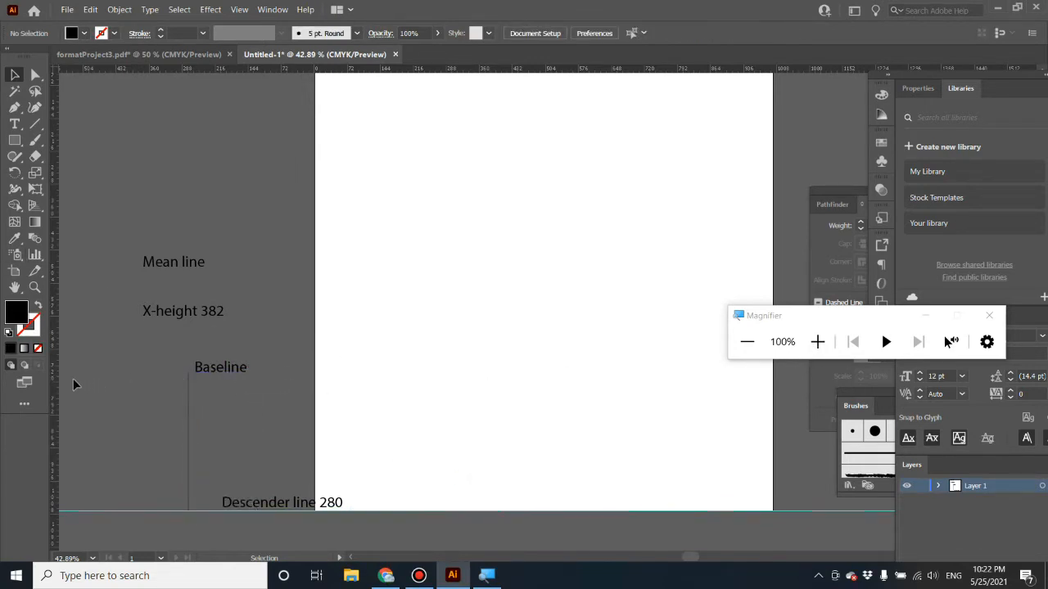
Set the ruler origin at the artboard's lower-left corner and move the "Descender line 280" label back left, off the artboard
left_click_drag(872, 324, 925, 140)
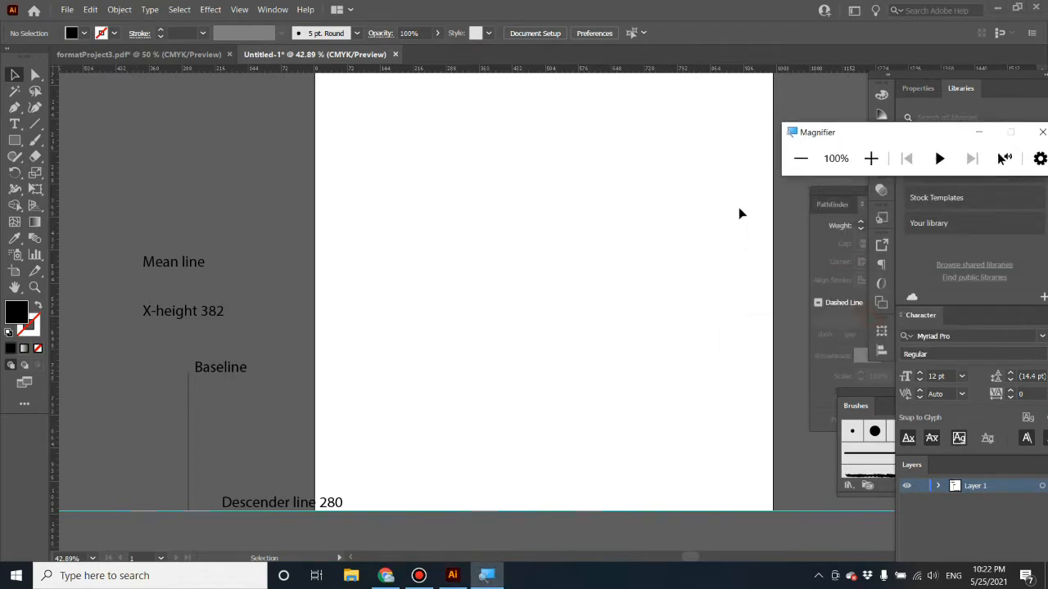
left_click(56, 72)
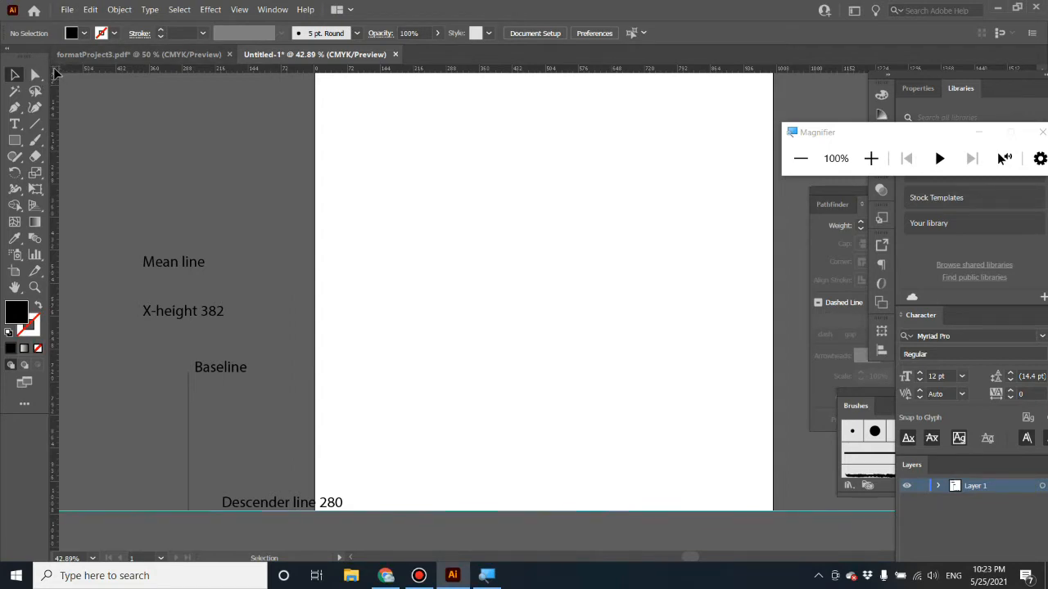
key("super+plus")
key("super+plus")
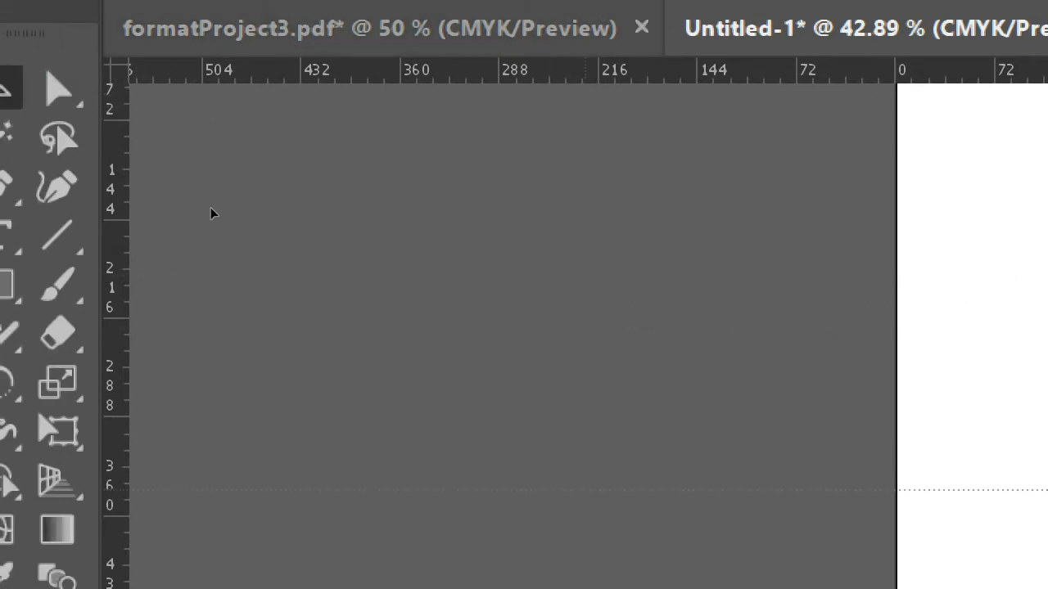
mouse_move(210, 207)
left_mouse_down()
mouse_move(235, 227)
mouse_move(231, 203)
mouse_move(44, 24)
mouse_move(49, 84)
mouse_move(55, 67)
mouse_move(109, 119)
mouse_move(323, 248)
mouse_move(431, 361)
mouse_move(460, 455)
mouse_move(439, 535)
mouse_move(458, 524)
mouse_move(455, 537)
left_mouse_up()
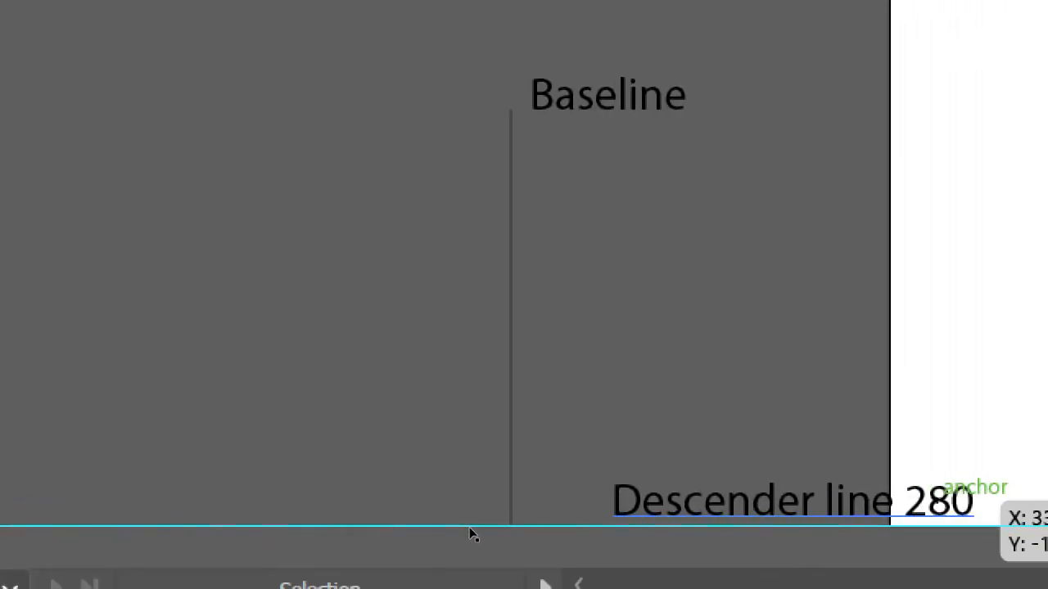
key("super")
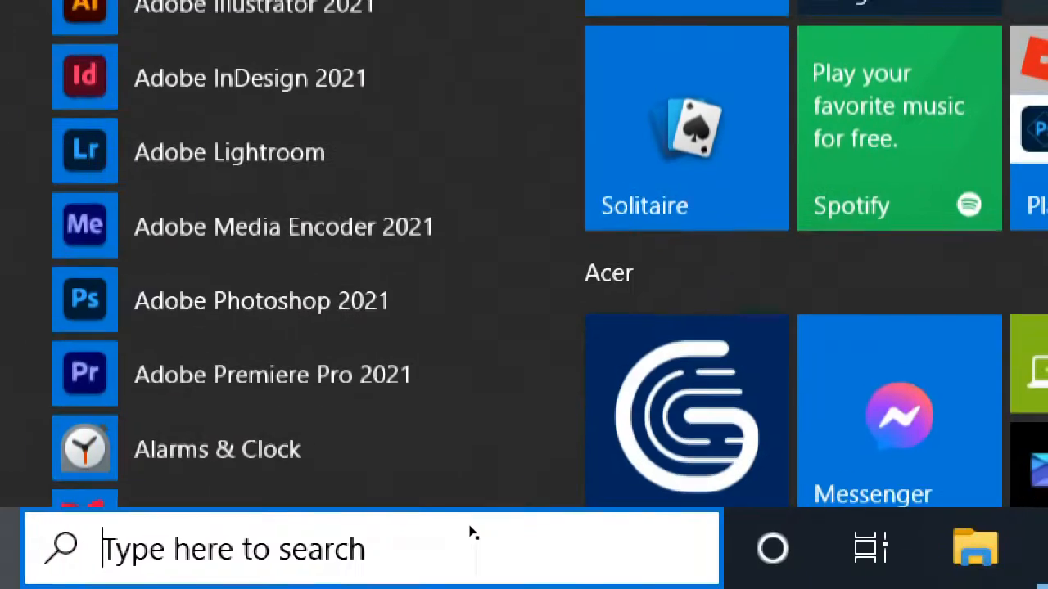
key("Escape")
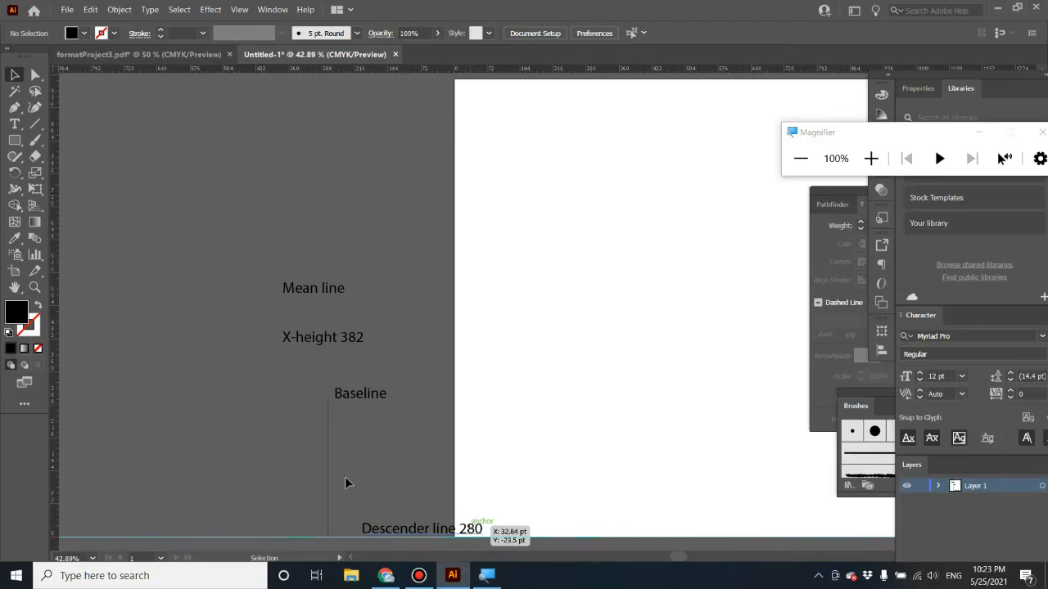
left_click_drag(413, 529, 379, 534)
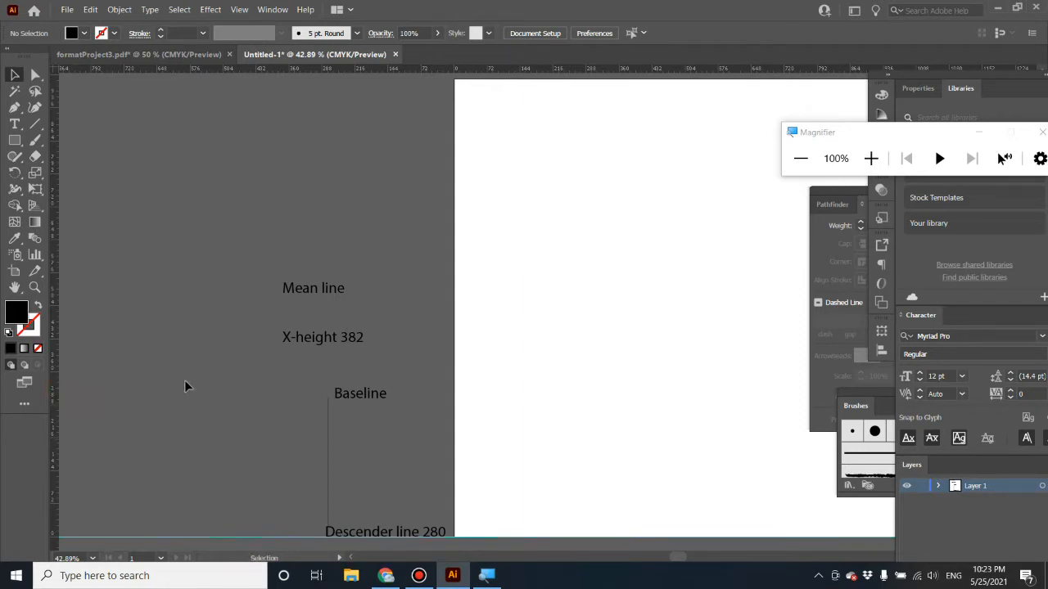
Place a horizontal baseline guide at 280 pt above the artboard's bottom edge, deleting the first misplaced guide
key("ctrl+equal")
key("ctrl+equal")
key("ctrl+equal")
key("ctrl+equal")
key("ctrl+equal")
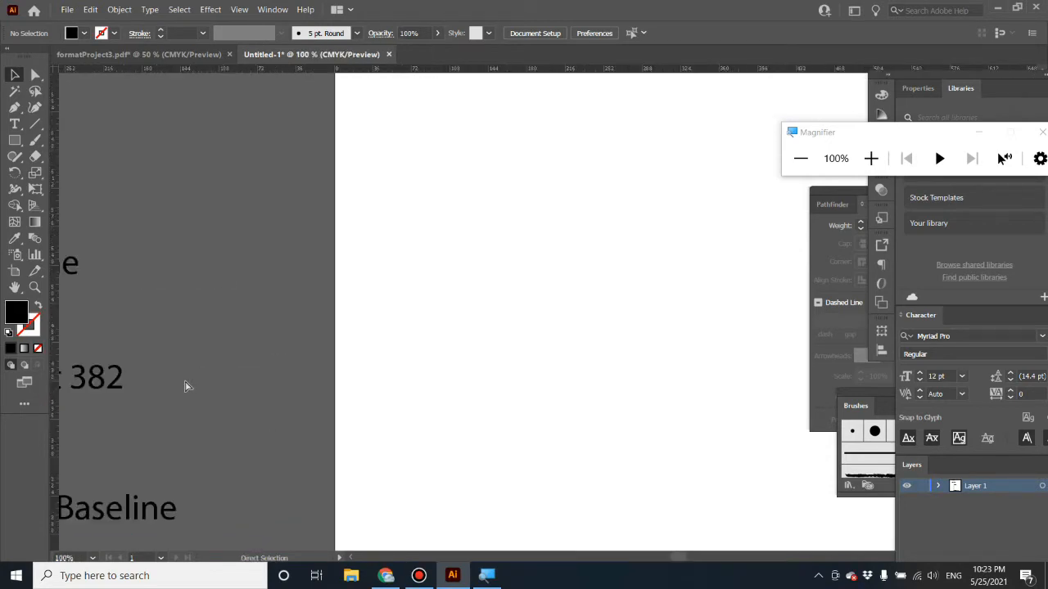
key("ctrl+equal")
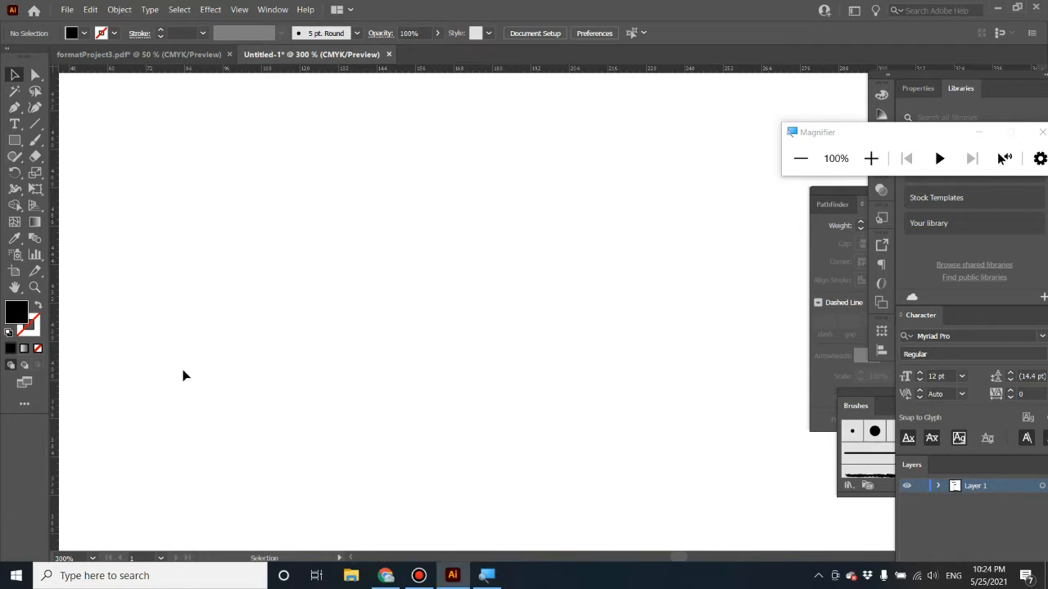
key("ctrl+equal")
key("ctrl+equal")
key("ctrl+equal")
key("ctrl+equal")
key("ctrl+equal")
key("ctrl+equal")
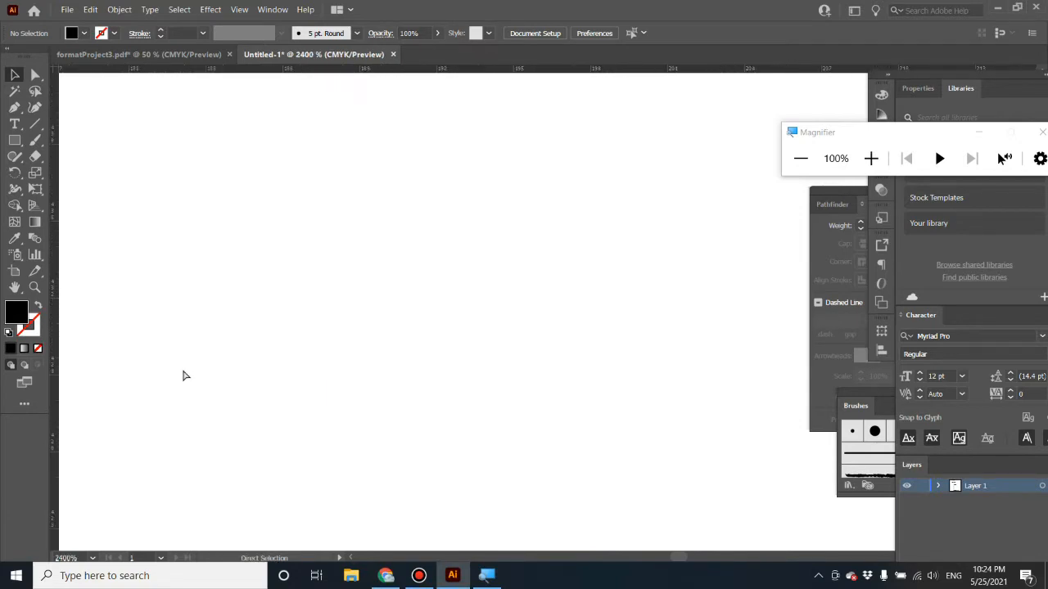
key("ctrl+equal")
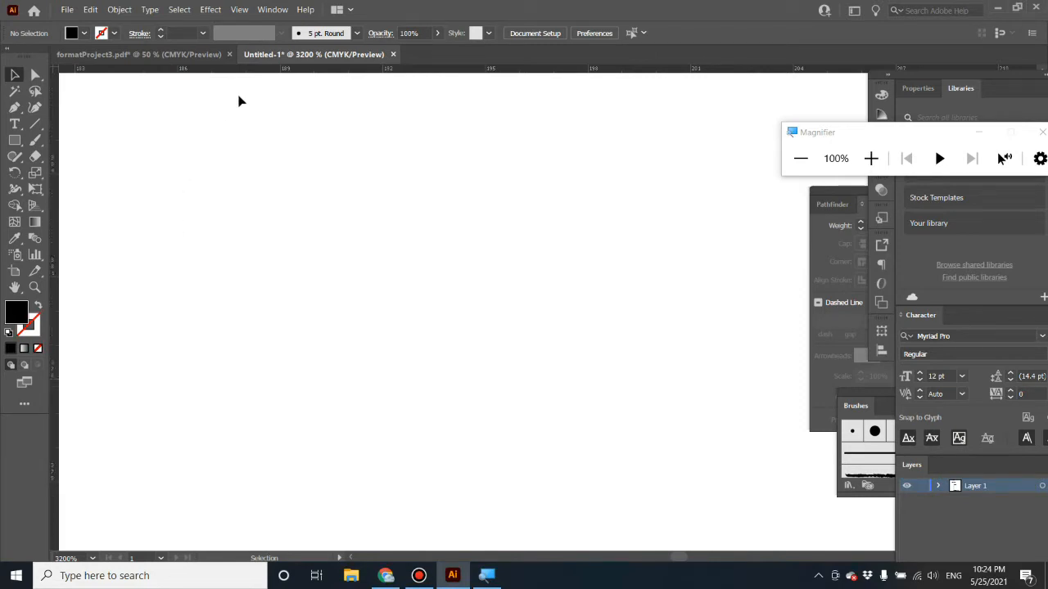
left_click_drag(236, 71, 207, 323)
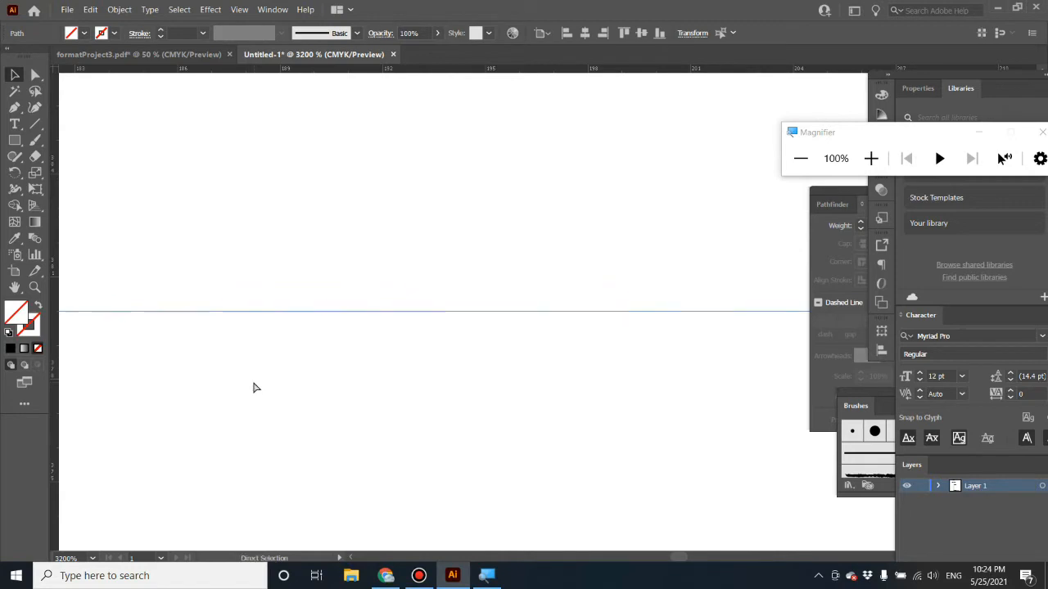
key("Delete")
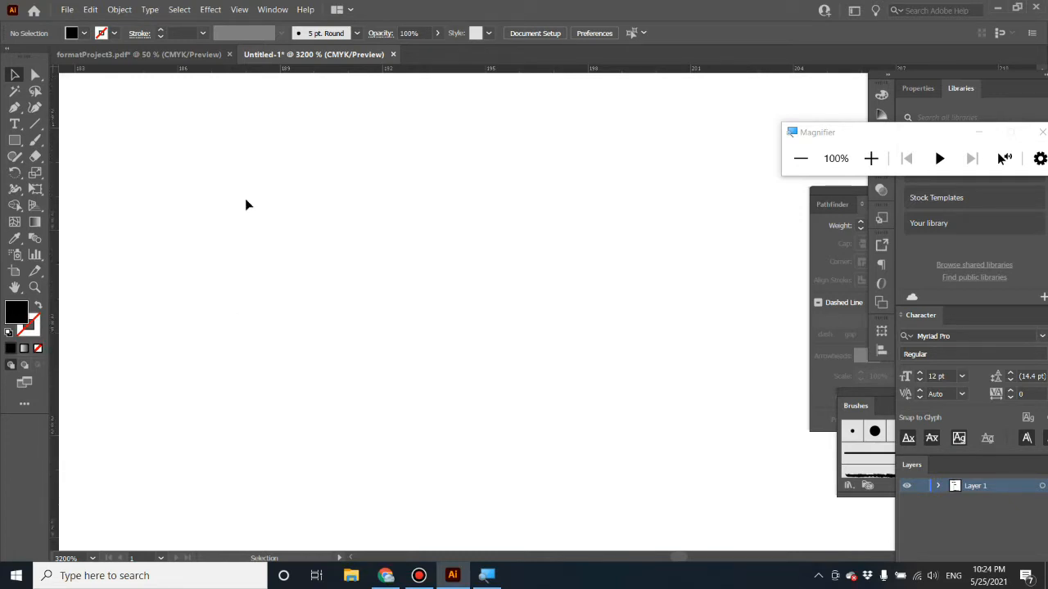
left_click_drag(193, 72, 182, 510)
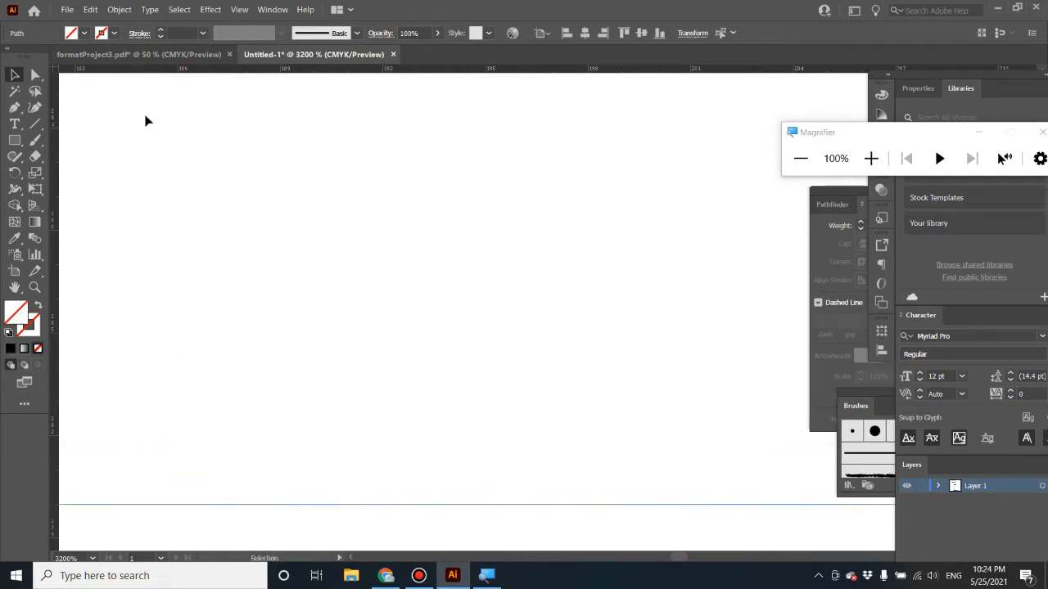
Shorten the vertical measuring line so its upper end meets the baseline guide
key("ctrl+minus")
key("ctrl+minus")
key("ctrl+minus")
key("ctrl+minus")
key("ctrl+minus")
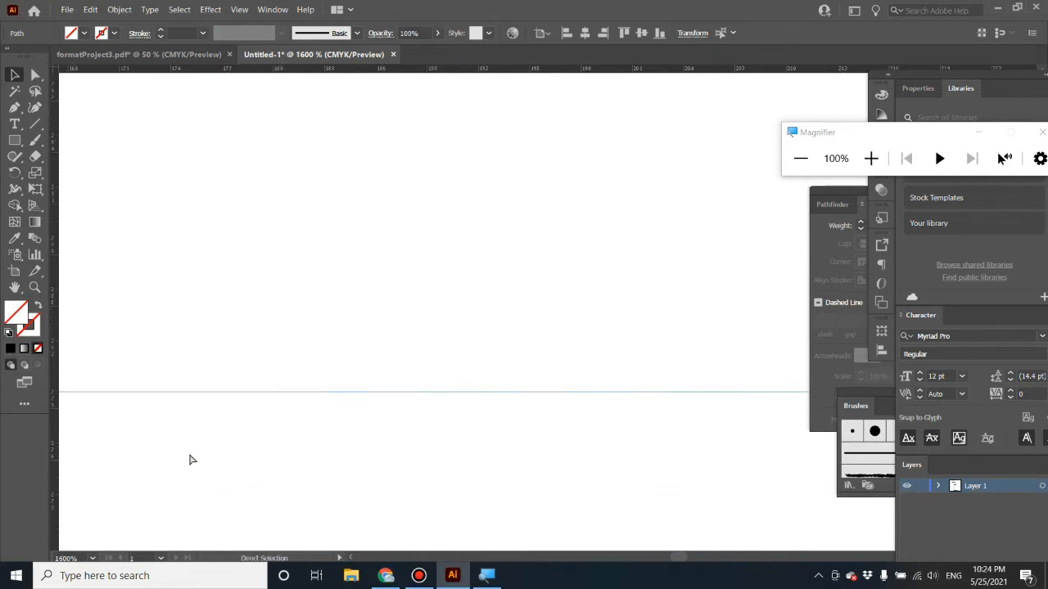
key("ctrl+minus")
key("space")
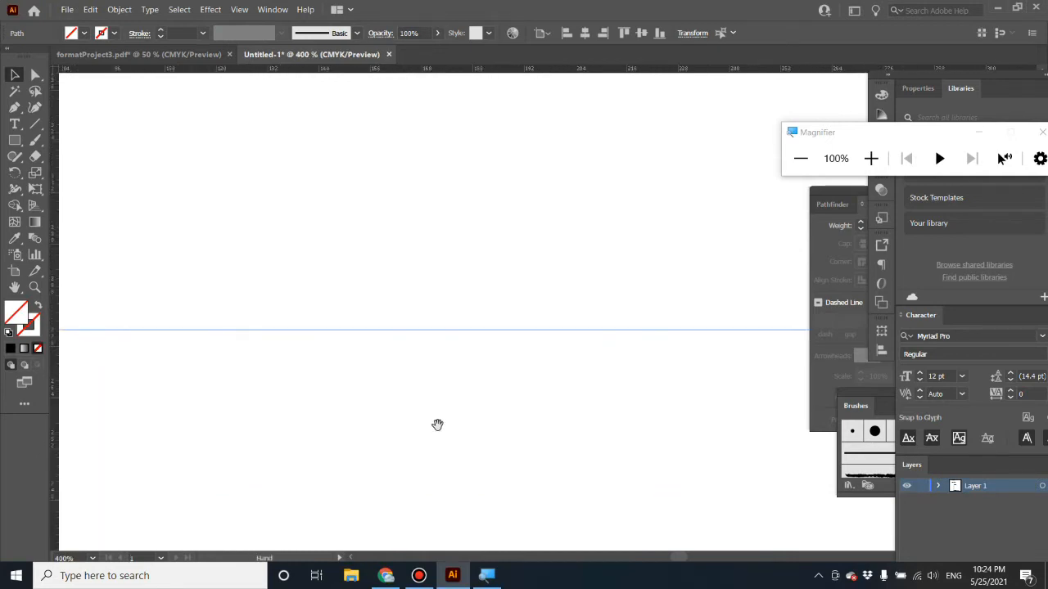
left_click_drag(533, 418, 381, 411)
key("ctrl+minus")
key("ctrl+minus")
key("ctrl+minus")
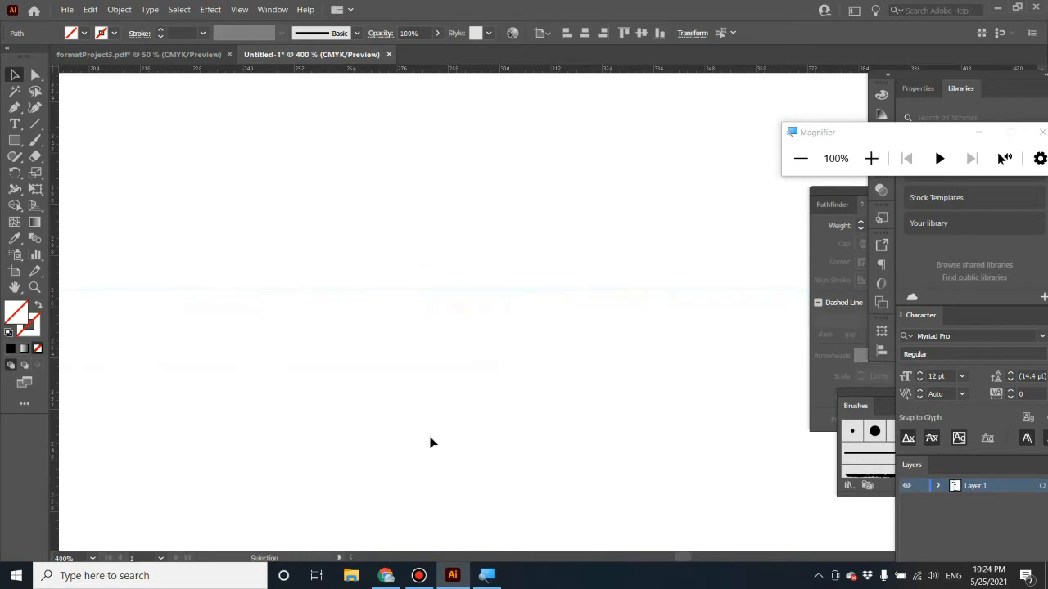
key("ctrl+minus")
key("ctrl+minus")
key("ctrl+minus")
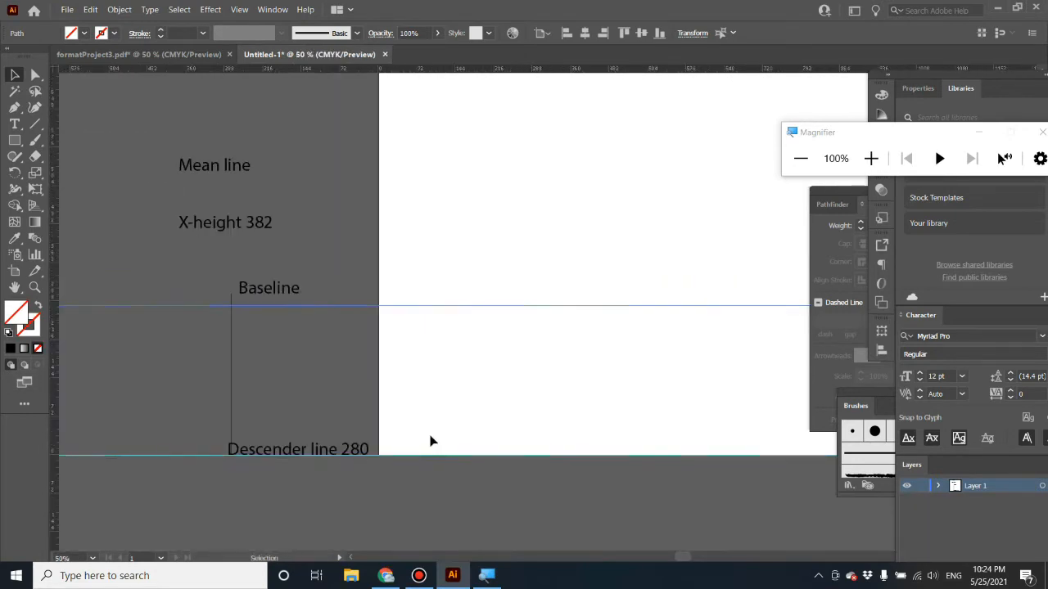
left_click(231, 340)
left_click_drag(231, 291, 233, 306)
left_click(263, 355)
Copy the number 280 from the descender label and remove it, leaving "Descender line"
double_click(352, 452)
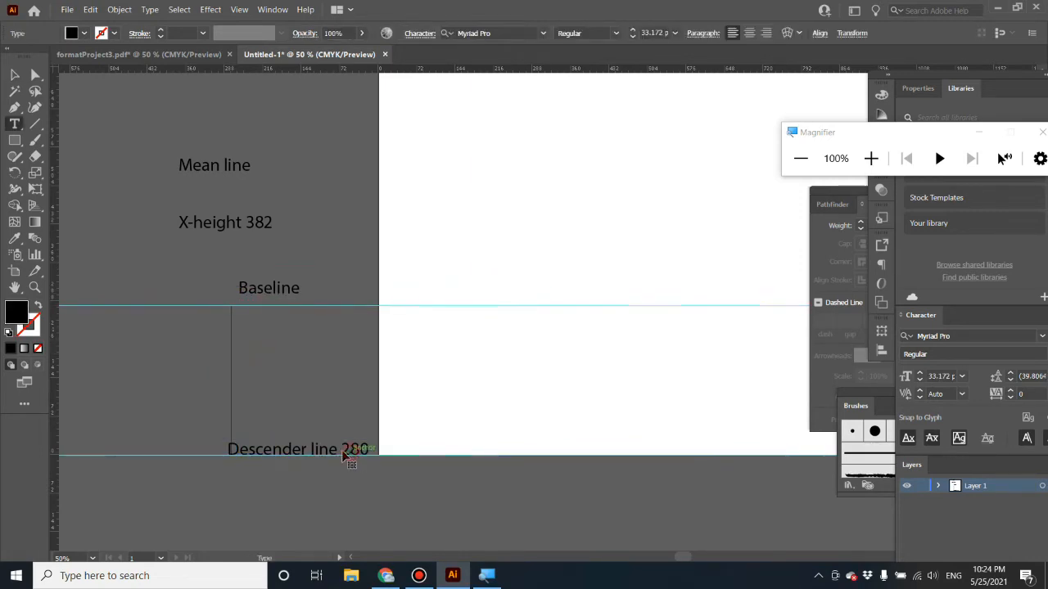
left_click_drag(341, 449, 373, 449)
key("ctrl+c")
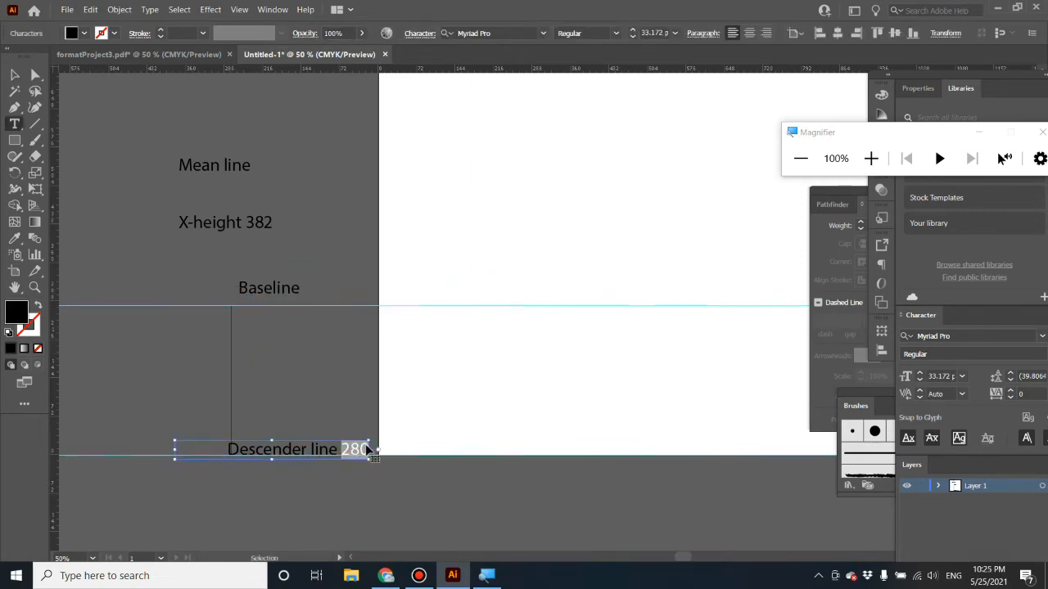
key("BackSpace")
key("Escape")
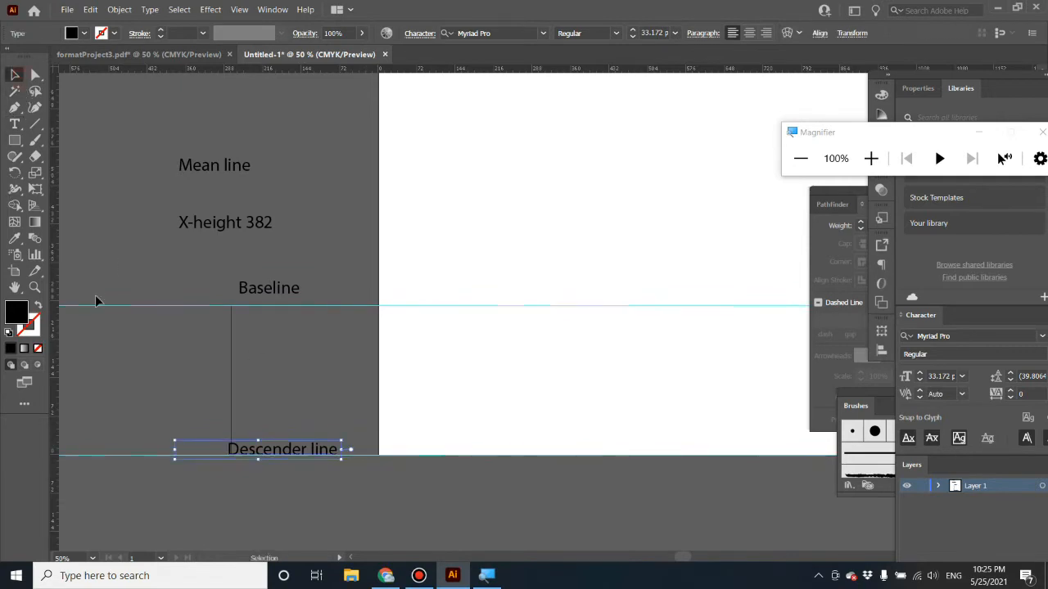
Paste 280 as a separate text object beside the vertical line, midway between the two guides
left_click(118, 399)
key("ctrl+v")
left_click_drag(538, 313, 257, 378)
left_click_drag(264, 381, 271, 381)
left_click(287, 404)
left_click(304, 395)
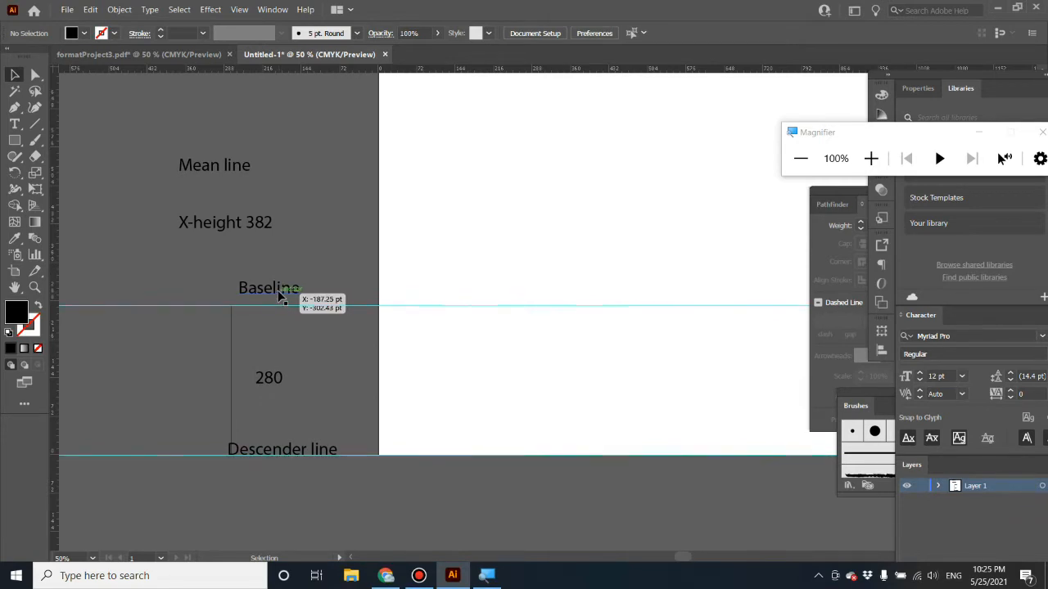
Place the "Baseline" label on its guide, nudge the descender label and line up "X-height 382" with the "Baseline" label
left_click_drag(279, 291, 271, 309)
left_click(280, 352)
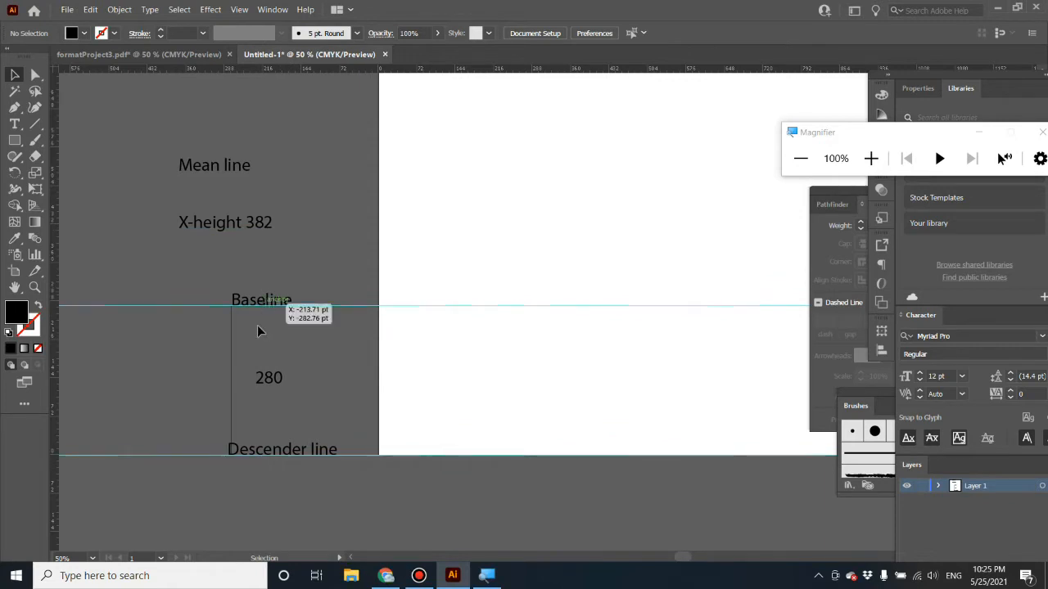
left_click_drag(252, 457, 256, 457)
left_click_drag(246, 226, 299, 217)
left_click(224, 151)
scroll(286, 269, "up", 3)
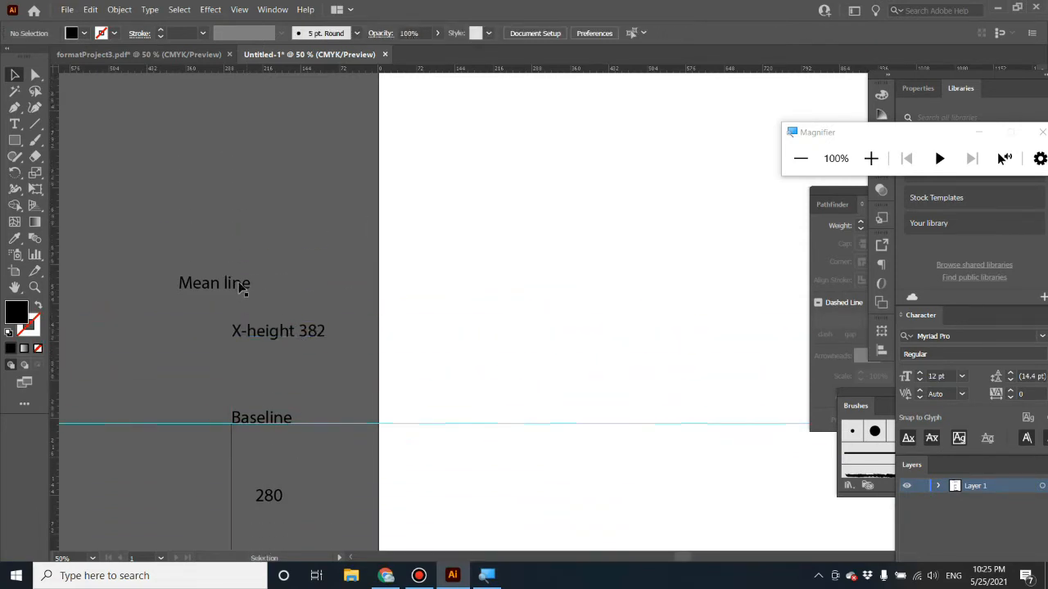
Move the "X-height 382" label closer to "Baseline" and line up the "Mean line" label above it
left_click_drag(241, 287, 187, 335)
left_click_drag(266, 331, 266, 360)
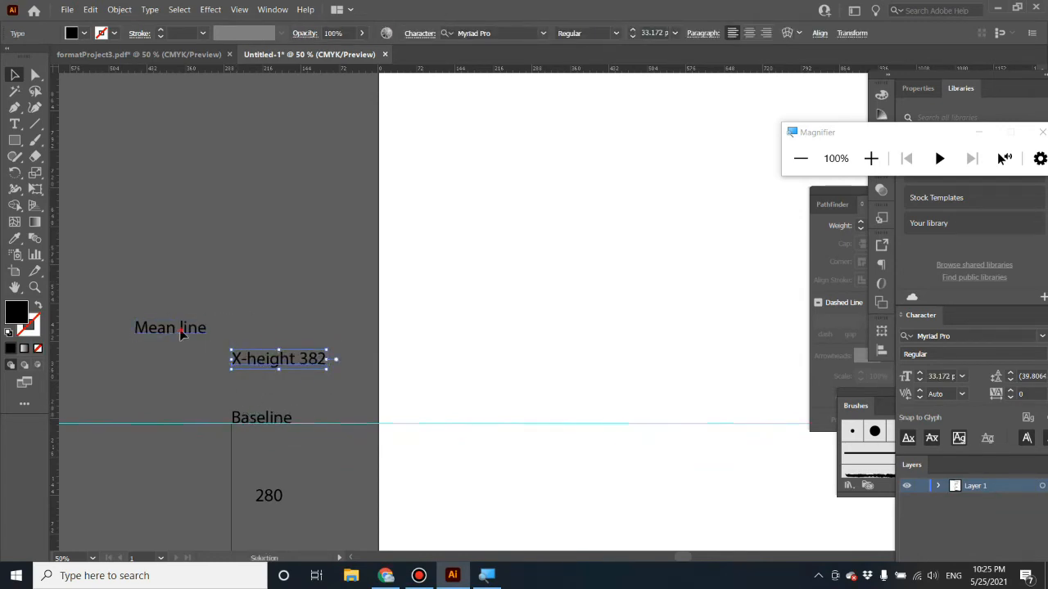
left_click_drag(179, 329, 271, 309)
left_click(303, 389)
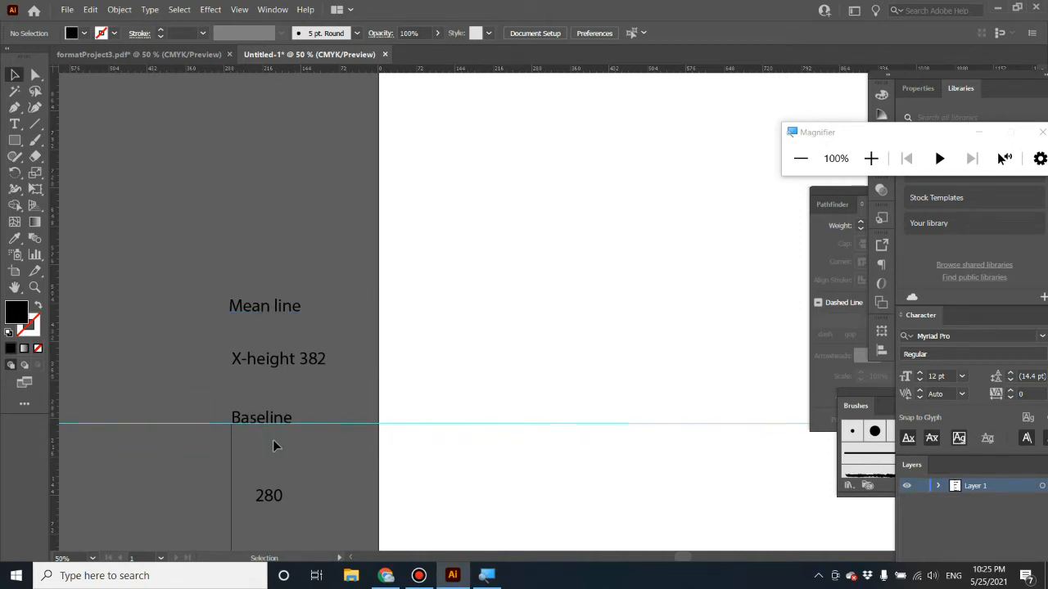
scroll(160, 365, "down", 3)
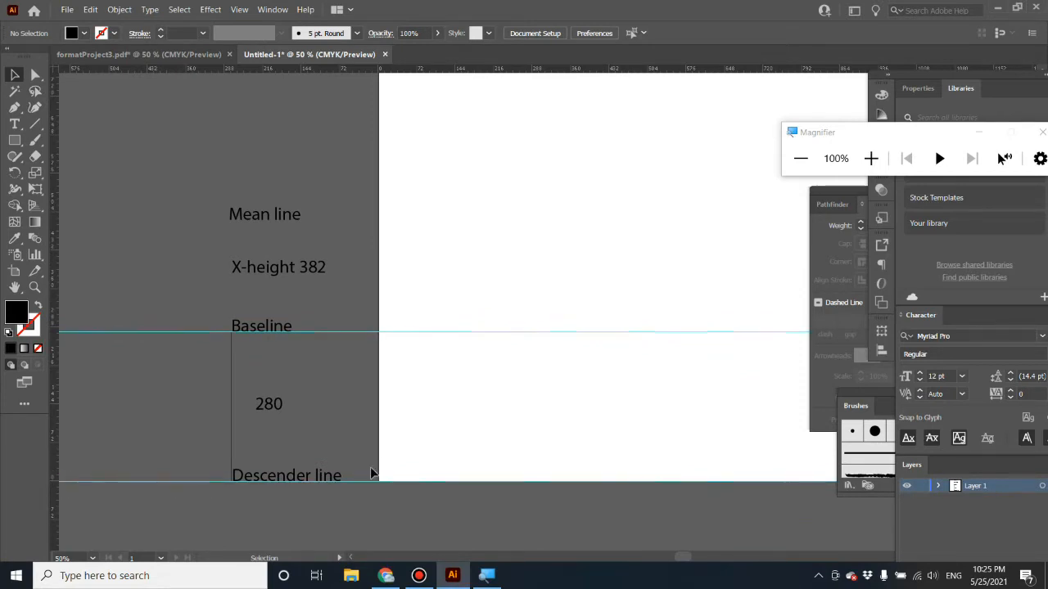
scroll(361, 474, "up", 1)
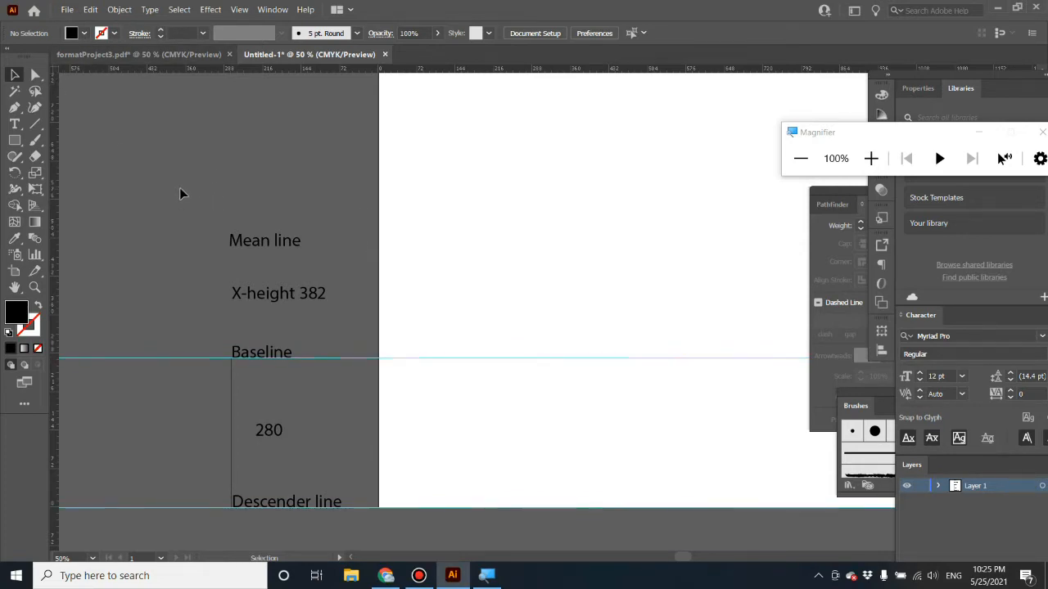
key("ctrl+plus")
key("ctrl+plus")
key("ctrl+plus")
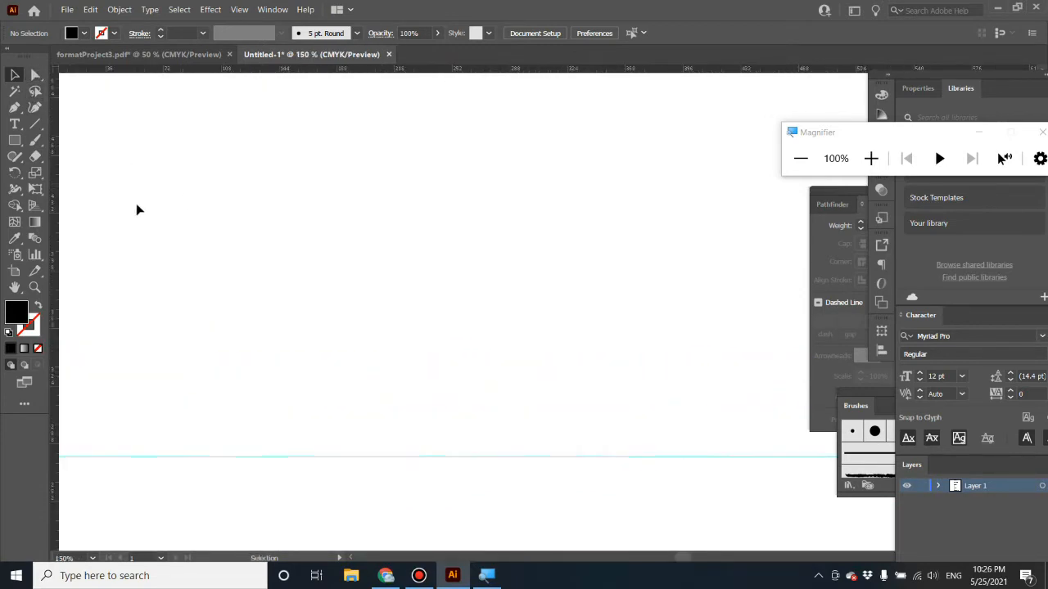
key("ctrl+plus")
key("ctrl+plus")
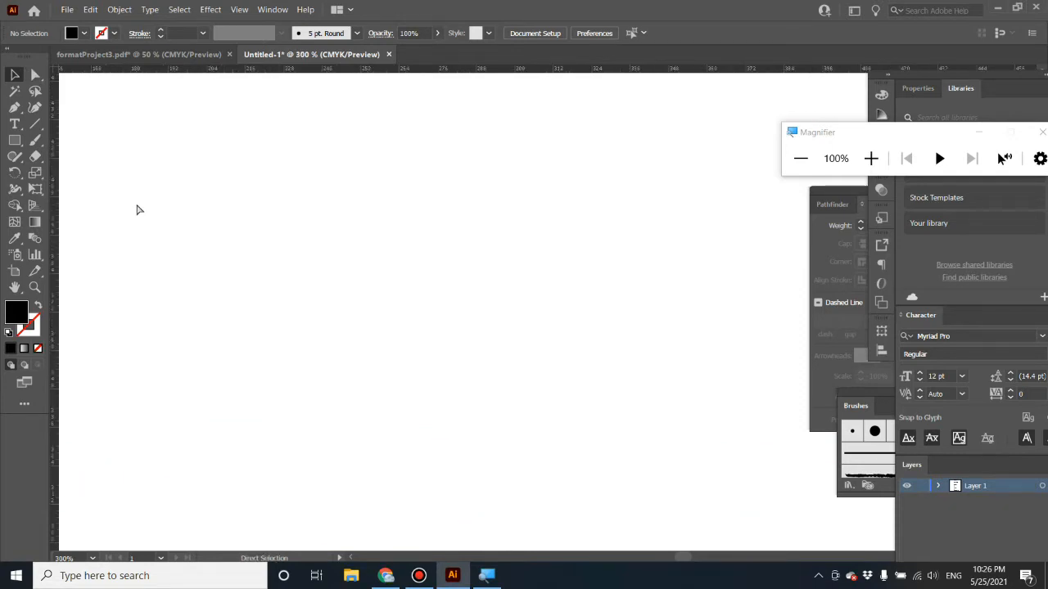
key("ctrl+minus")
key("ctrl+minus")
key("ctrl+minus")
key("ctrl+minus")
key("ctrl+minus")
key("ctrl+minus")
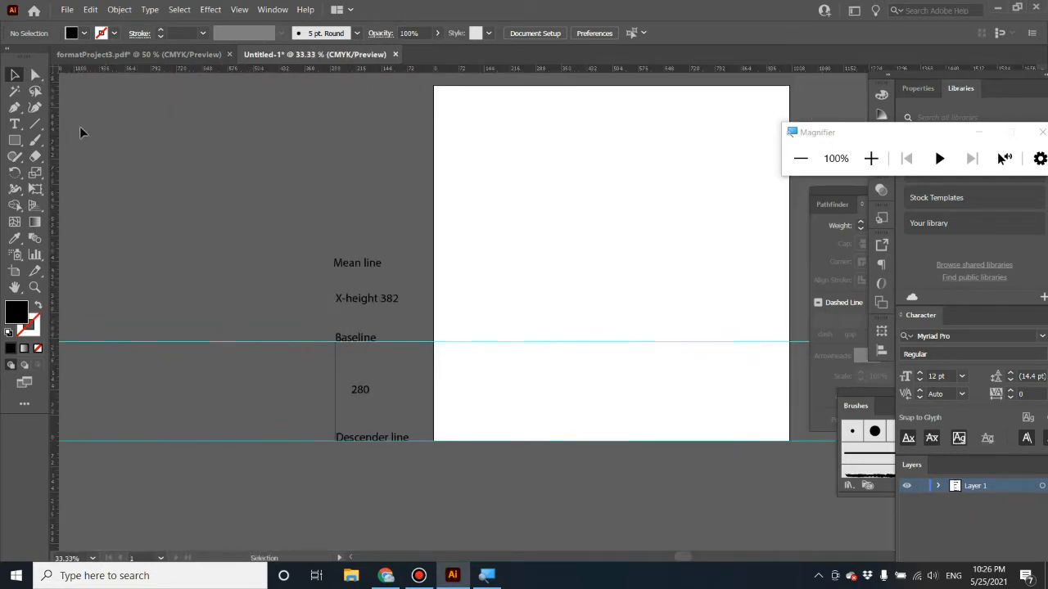
Reset the ruler origin to the intersection of the baseline guide and the artboard's left edge
left_click_drag(54, 71, 434, 343)
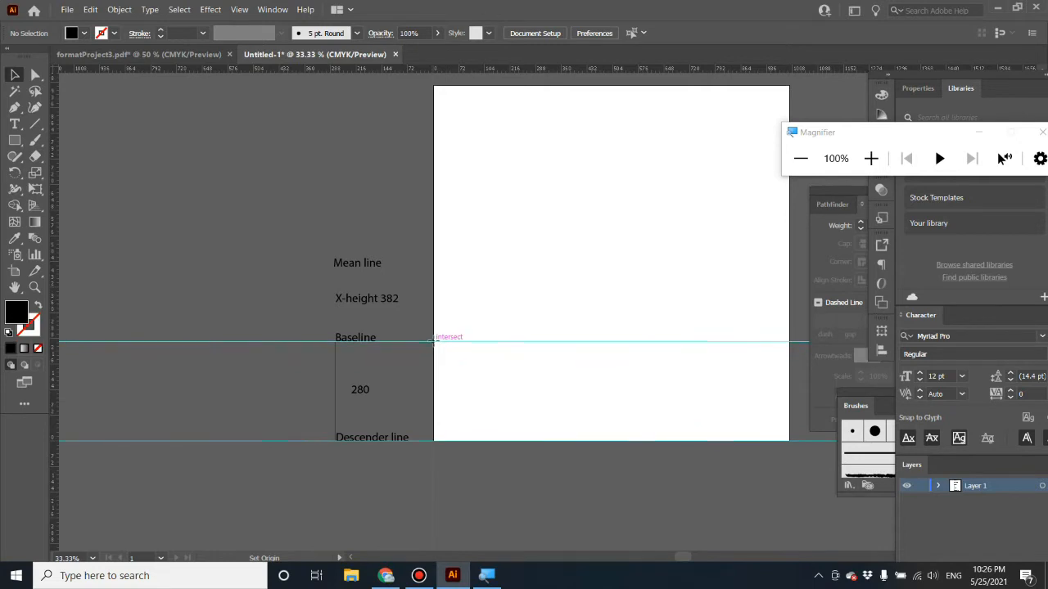
left_click_drag(433, 342, 434, 342)
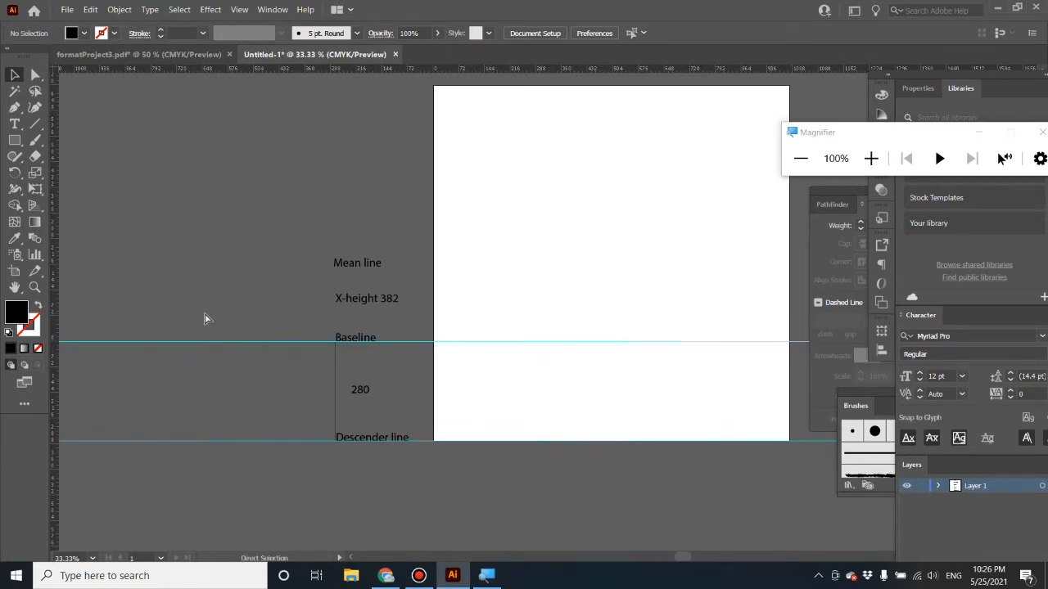
Add a horizontal guide for the mean line 382 pt above the baseline
key("ctrl+equal")
key("ctrl+equal")
key("ctrl+equal")
key("ctrl+equal")
key("ctrl+equal")
key("ctrl+equal")
key("ctrl+equal")
key("ctrl+equal")
key("ctrl+equal")
key("ctrl+equal")
key("ctrl+equal")
key("ctrl+equal")
key("ctrl+equal")
key("ctrl+equal")
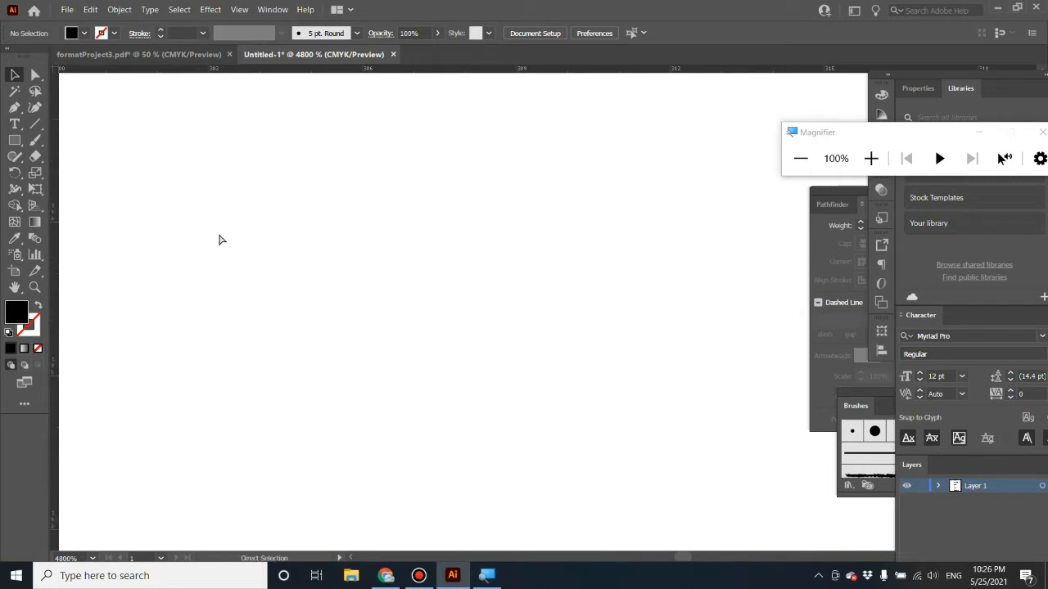
scroll(219, 240, "up", 4)
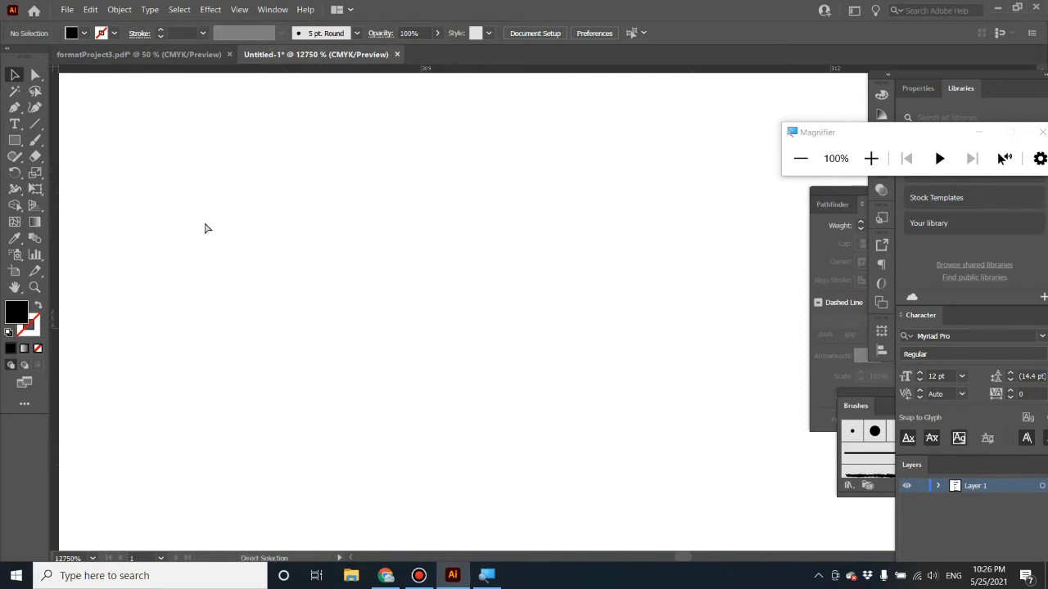
scroll(205, 229, "up", 3)
scroll(205, 228, "up", 2)
scroll(184, 229, "down", 1)
key("ctrl+minus")
key("ctrl+minus")
key("ctrl+minus")
mouse_move(211, 70)
left_mouse_down()
mouse_move(238, 271)
mouse_move(221, 106)
left_mouse_up()
scroll(197, 304, "down", 1)
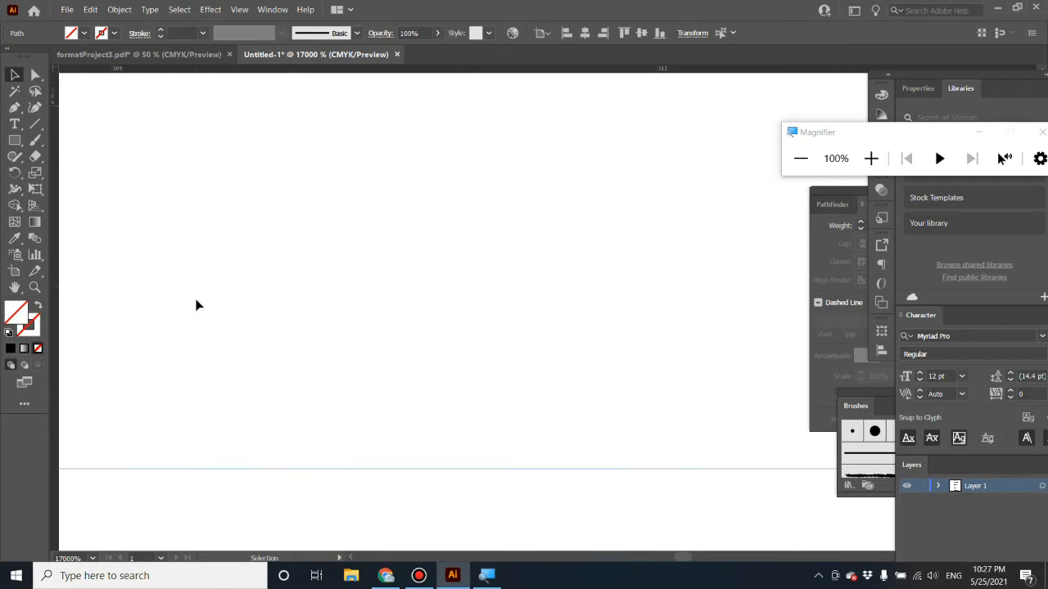
Place the "Mean line" label on its new guide and "X-height 382" midway between that guide and the baseline
scroll(197, 304, "down", 2)
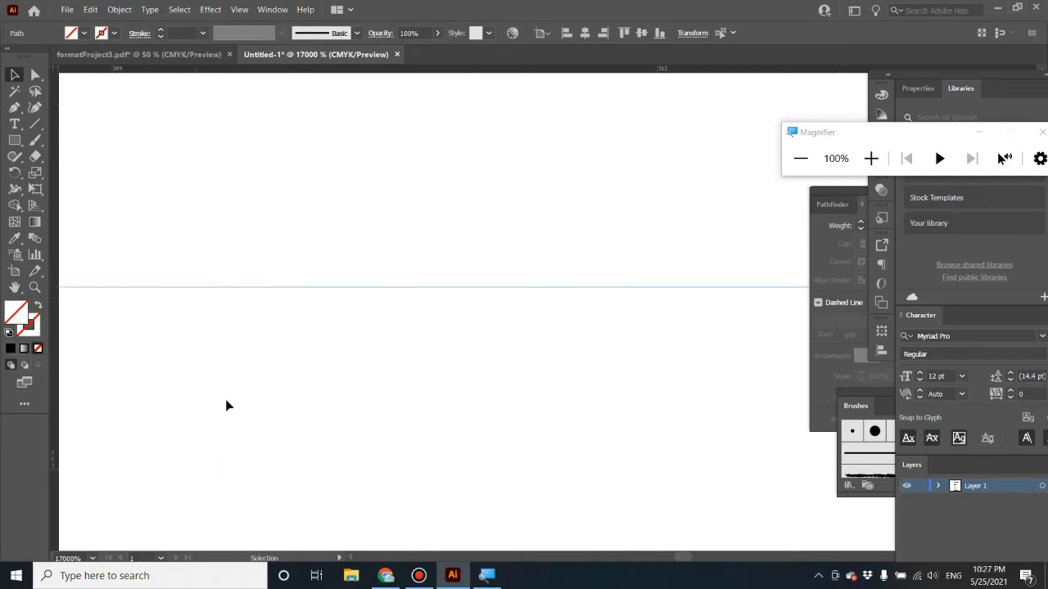
scroll(303, 455, "down", 1)
scroll(304, 455, "down", 3)
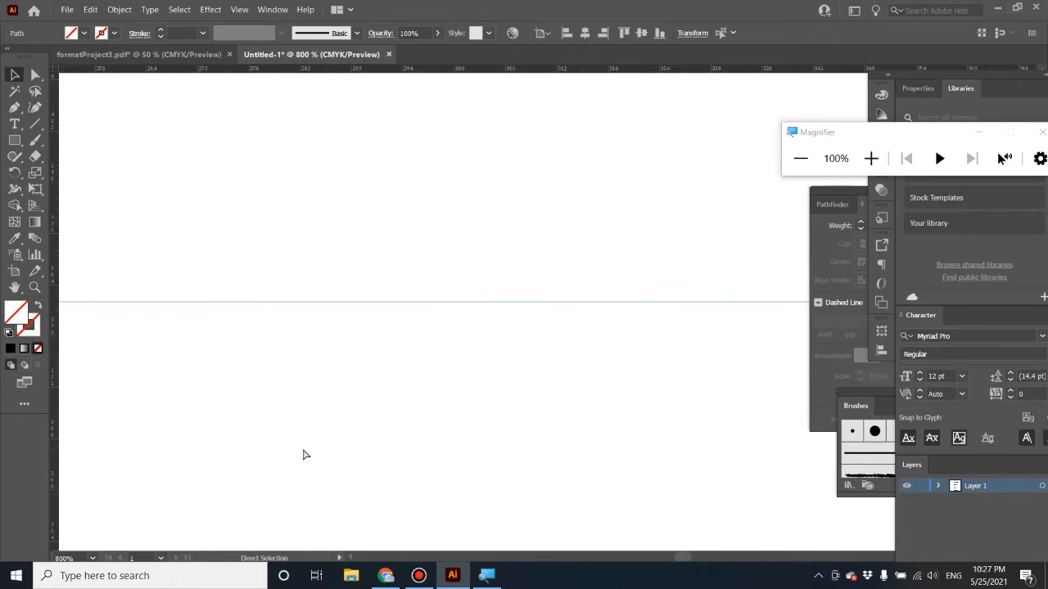
scroll(303, 455, "down", 5)
key("v")
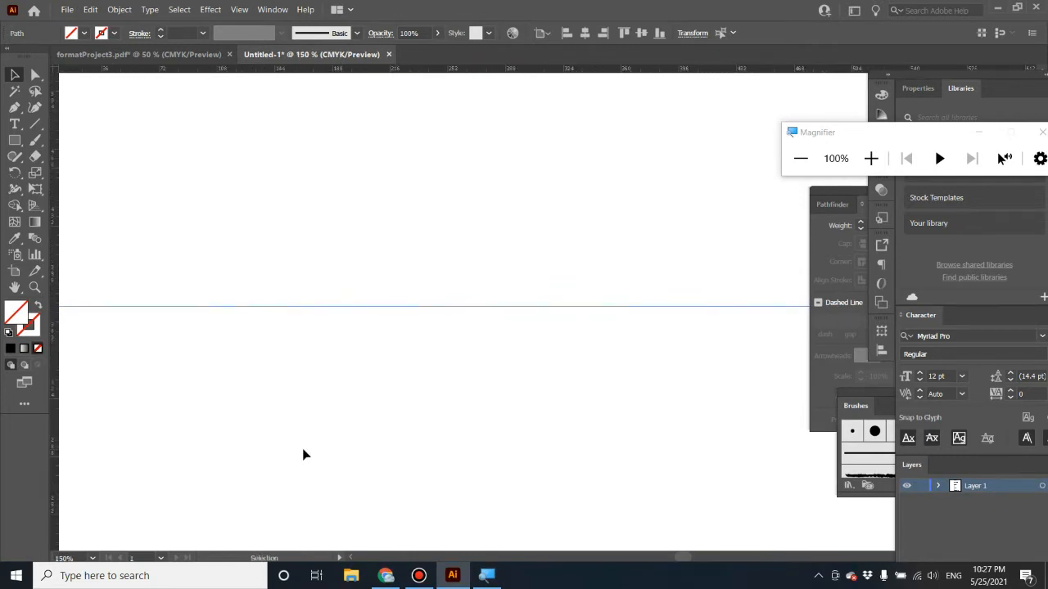
scroll(303, 455, "down", 5)
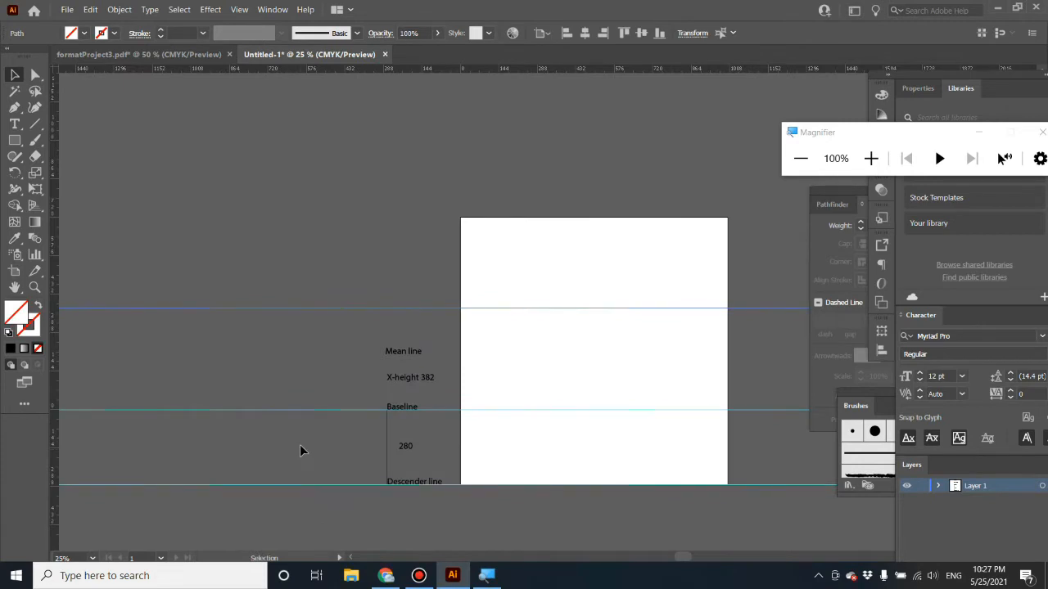
left_click_drag(601, 398, 403, 384)
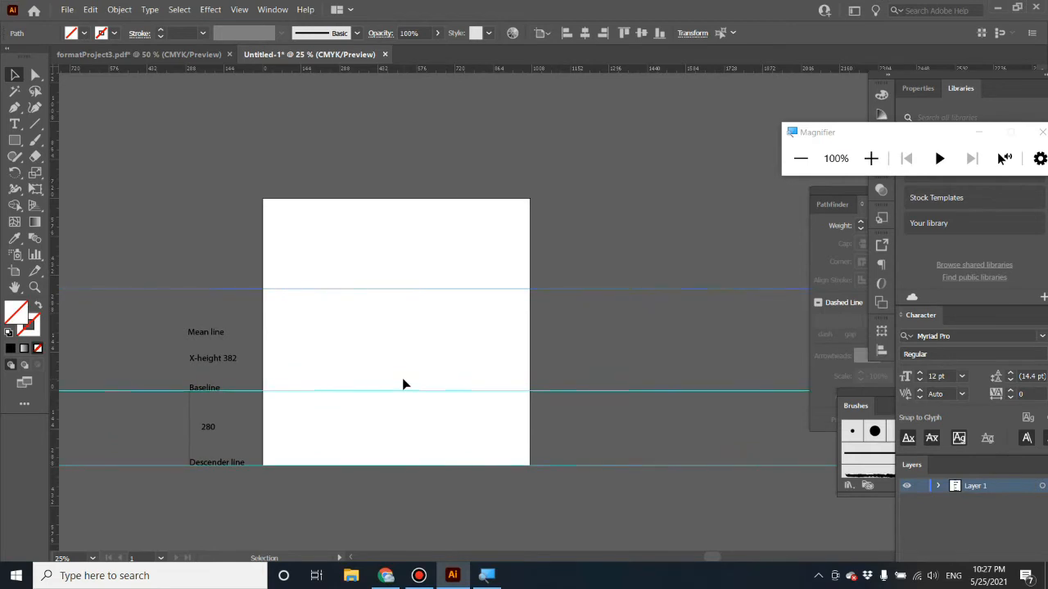
left_click_drag(213, 336, 218, 288)
left_click_drag(212, 364, 213, 339)
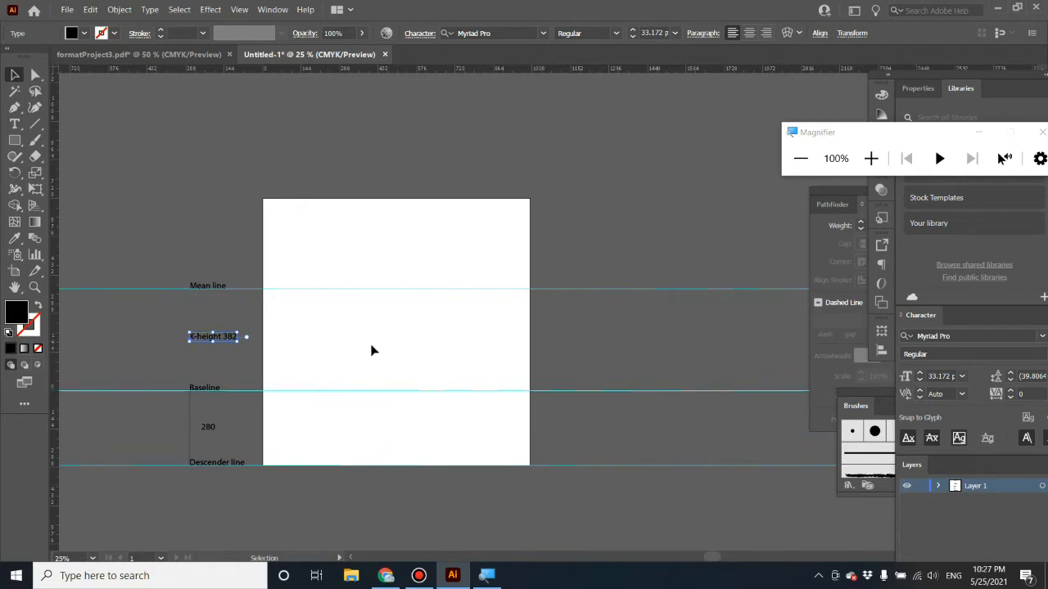
Copy the lowercase alphabet group from the formatProject3.pdf document
left_click(157, 56)
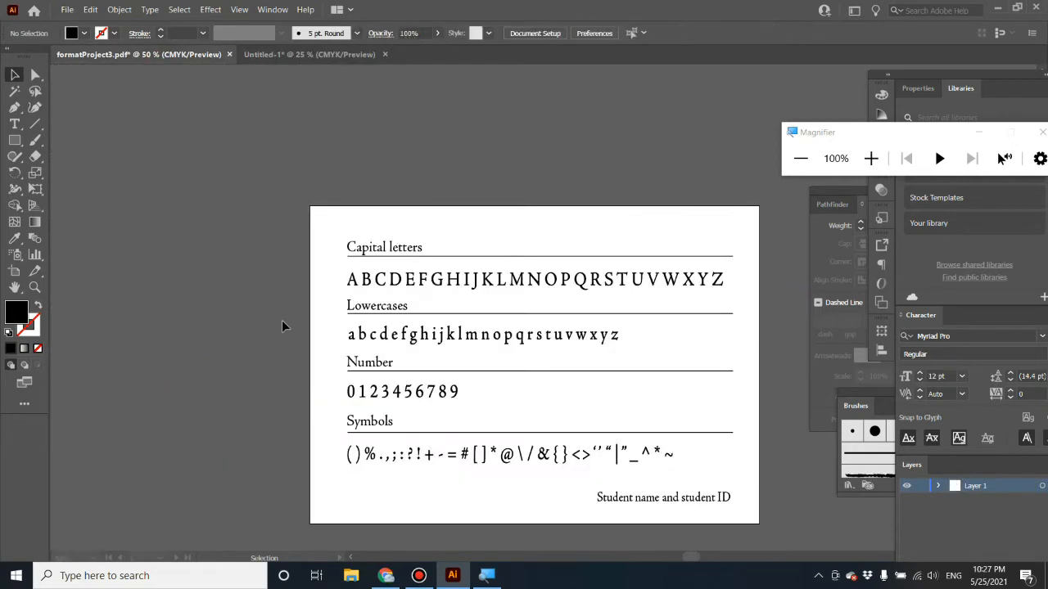
left_click_drag(775, 288, 774, 288)
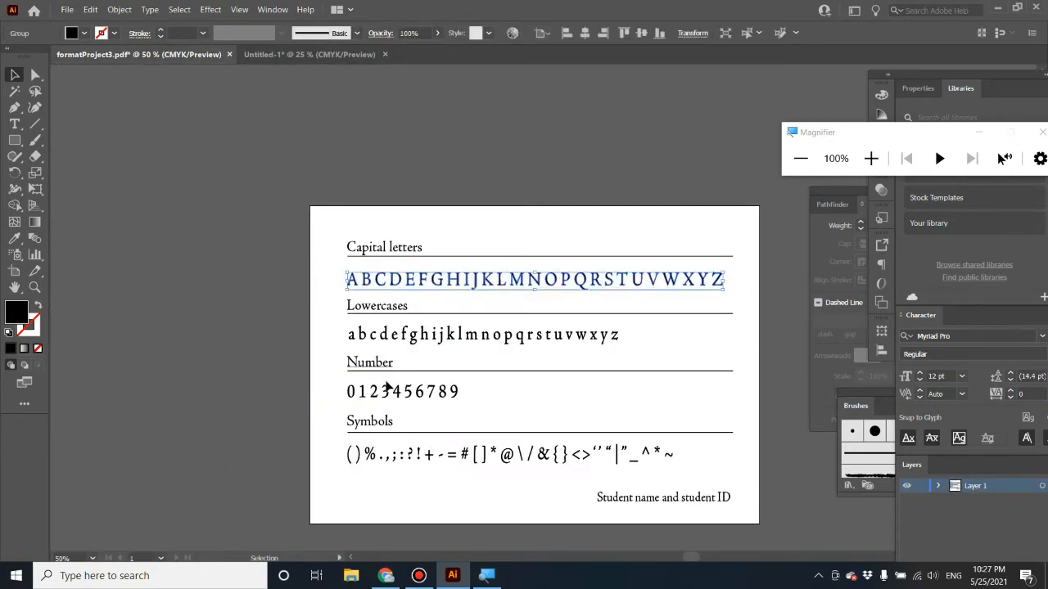
left_click(315, 339)
left_click_drag(347, 334, 659, 347)
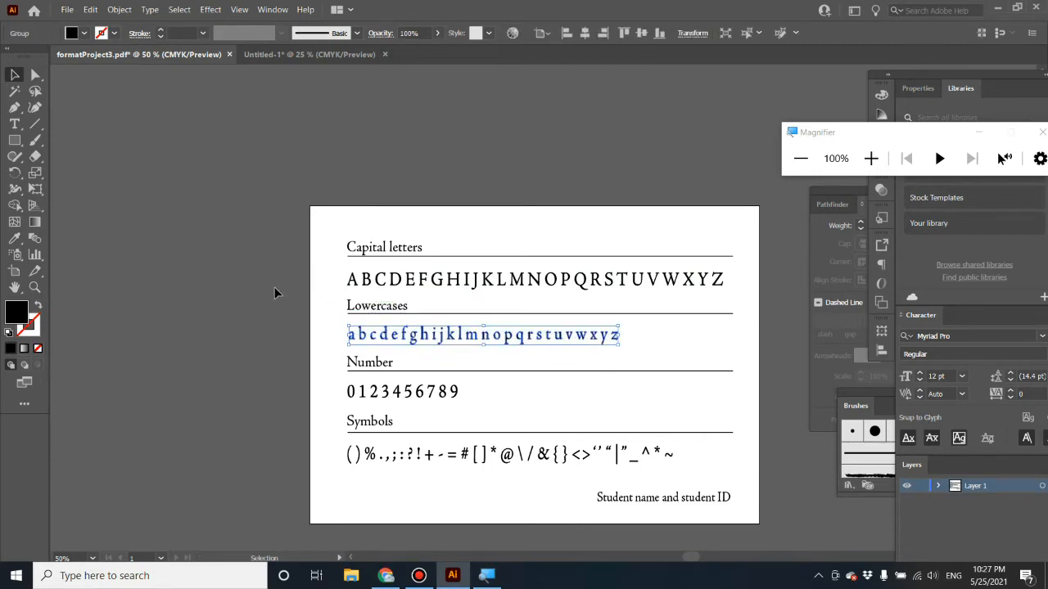
left_click_drag(329, 267, 717, 286)
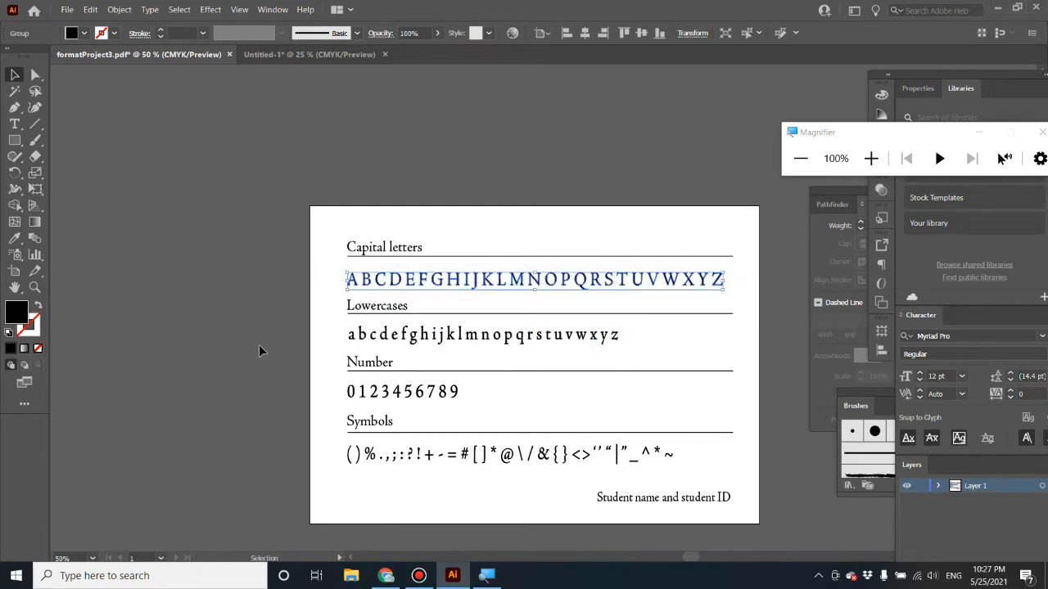
left_click(249, 350)
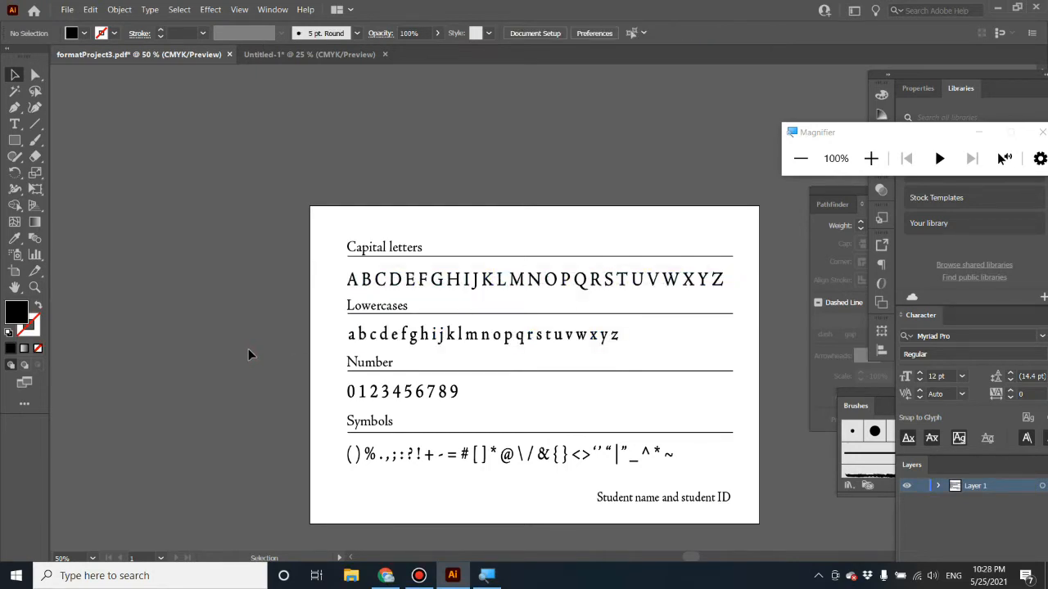
left_click_drag(318, 332, 646, 337)
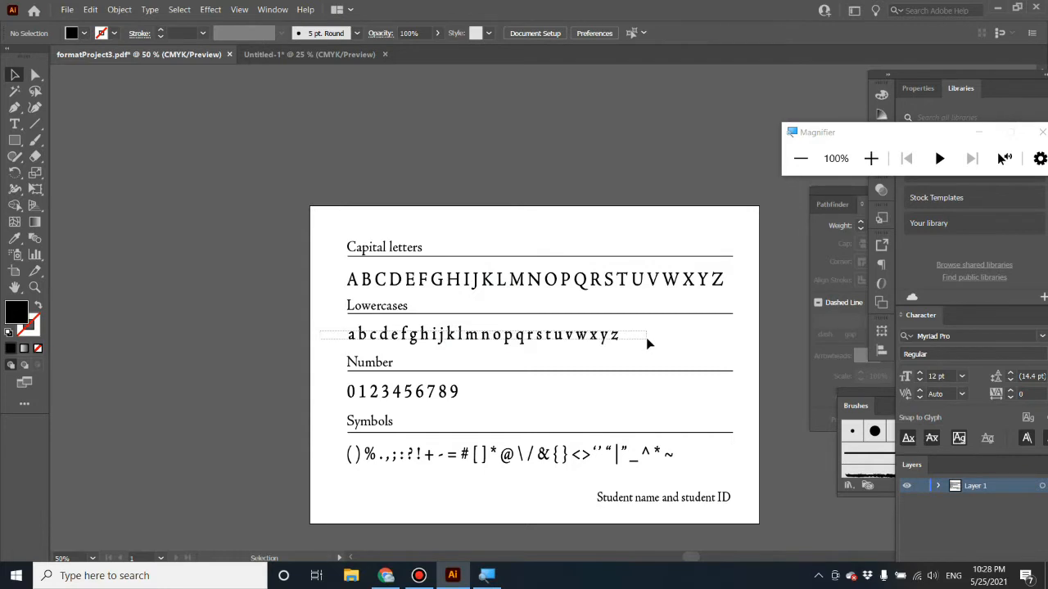
left_click(643, 343)
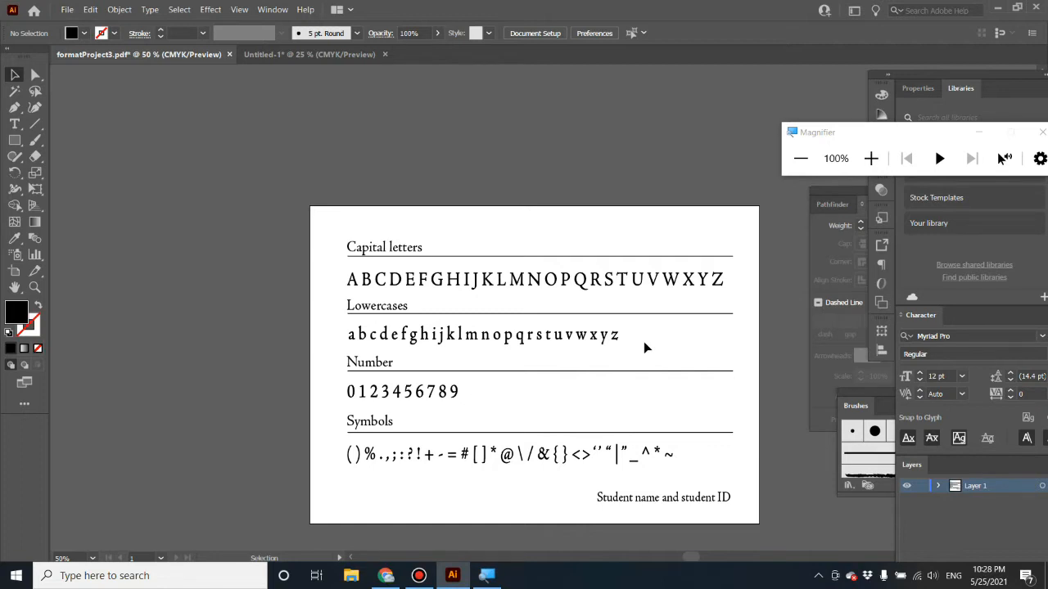
left_click(505, 342)
key("a")
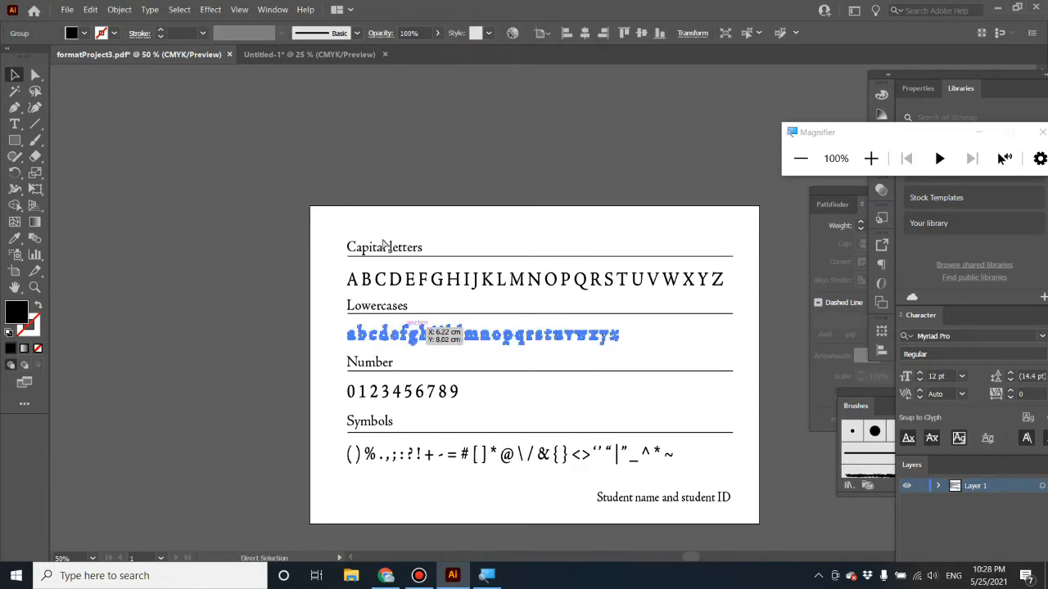
key("ctrl+c")
Paste the lowercase alphabet into the Untitled-1 document and place it on the empty canvas above the artboard
left_click(297, 54)
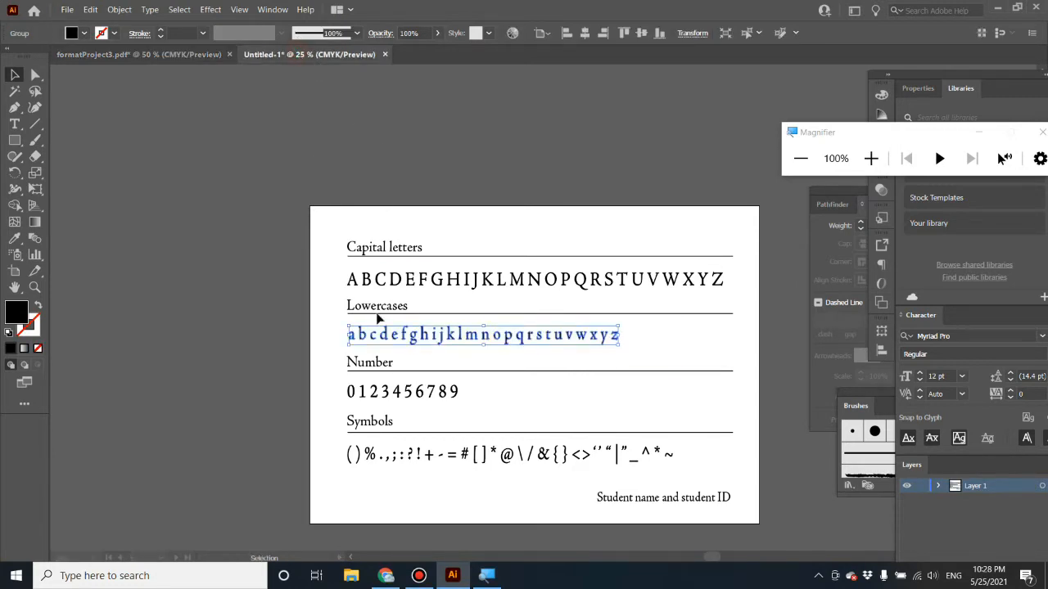
scroll(421, 360, "up", 4)
left_click(341, 226)
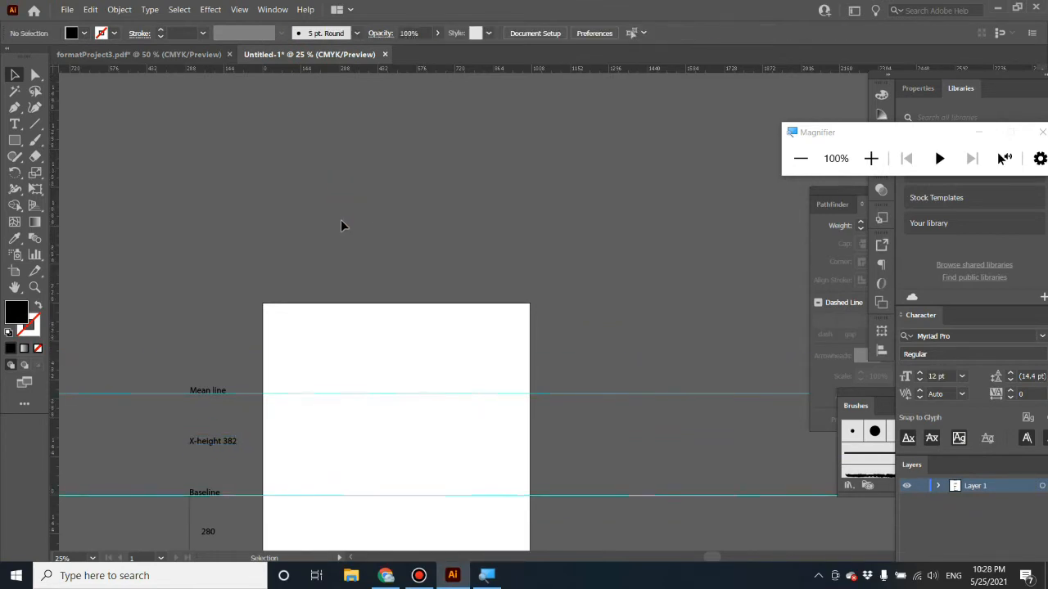
scroll(344, 234, "down", 1)
scroll(356, 246, "up", 3)
key("Escape")
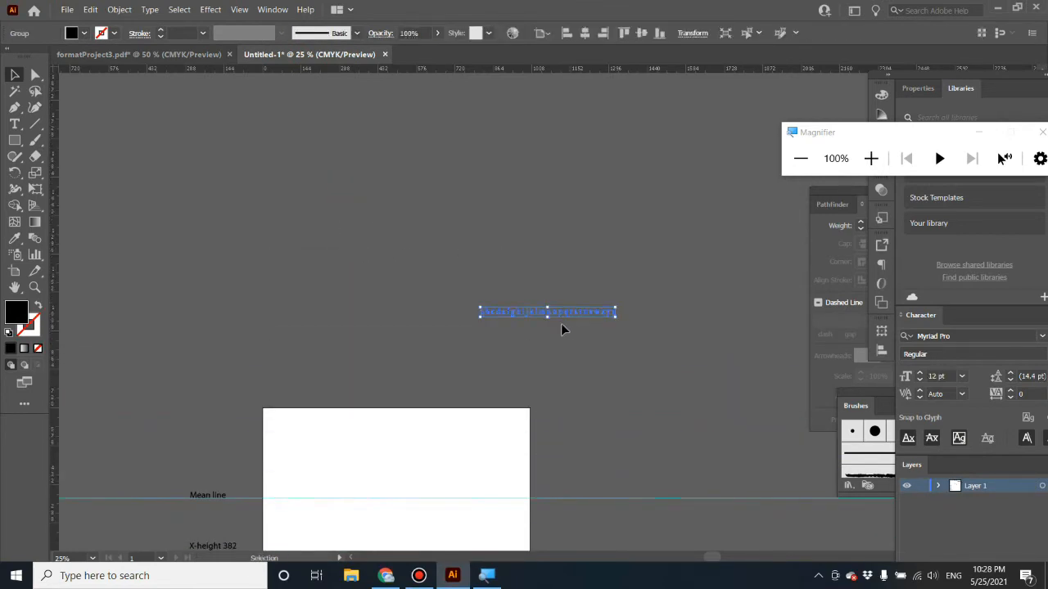
left_click_drag(478, 312, 307, 303)
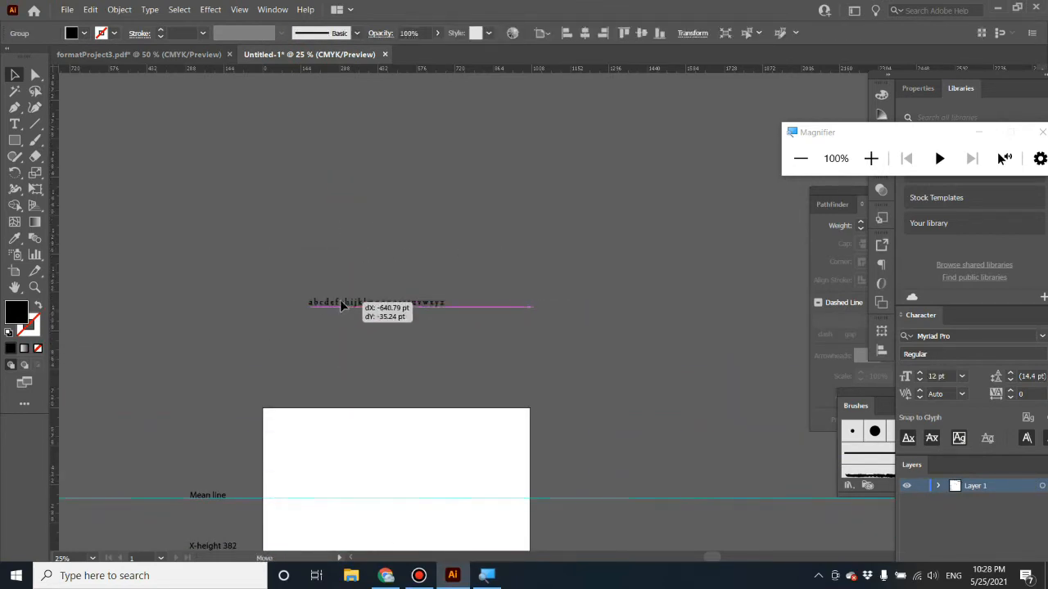
left_click(424, 345)
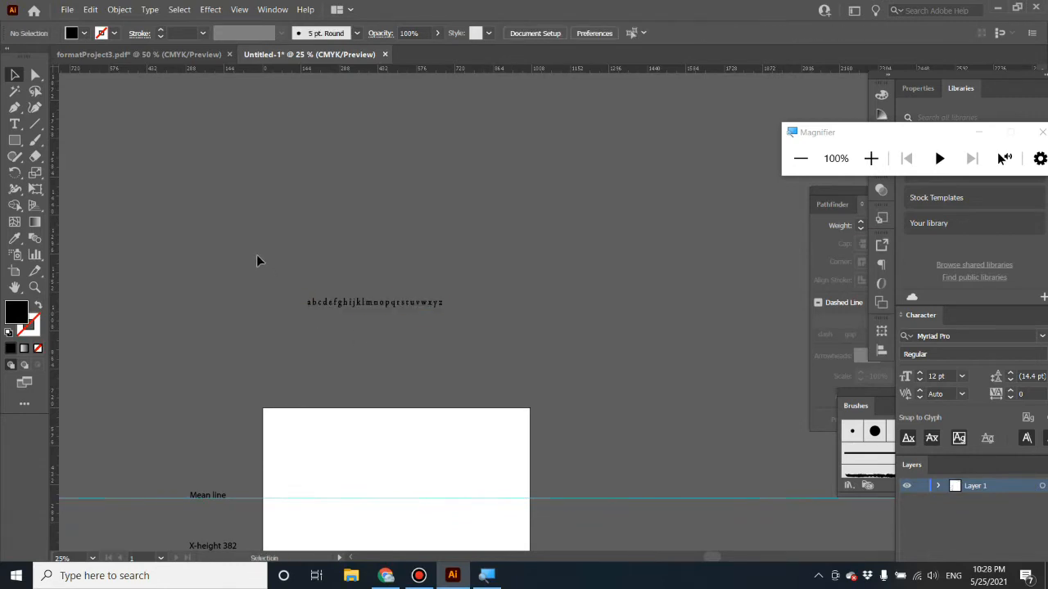
Rearrange the pasted alphabet into two rows, with o–z centred below a–n
left_click_drag(378, 356, 427, 295)
left_click(347, 269)
left_click(434, 301)
scroll(440, 346, "down", 4)
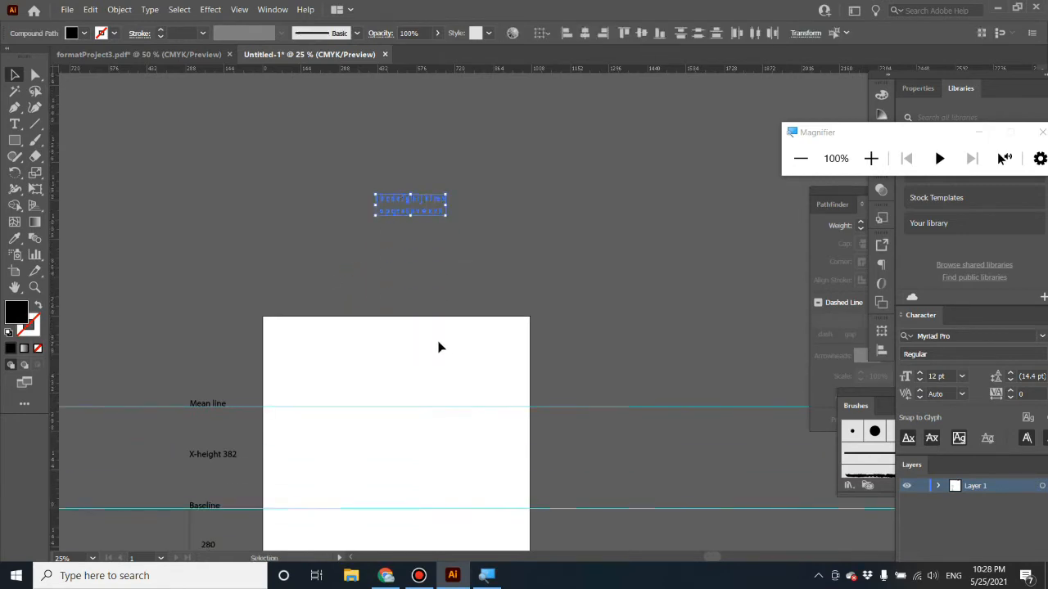
Group both letter rows and enlarge them across the artboard, seating the a–n row on the baseline guide
left_click_drag(428, 159, 688, 218)
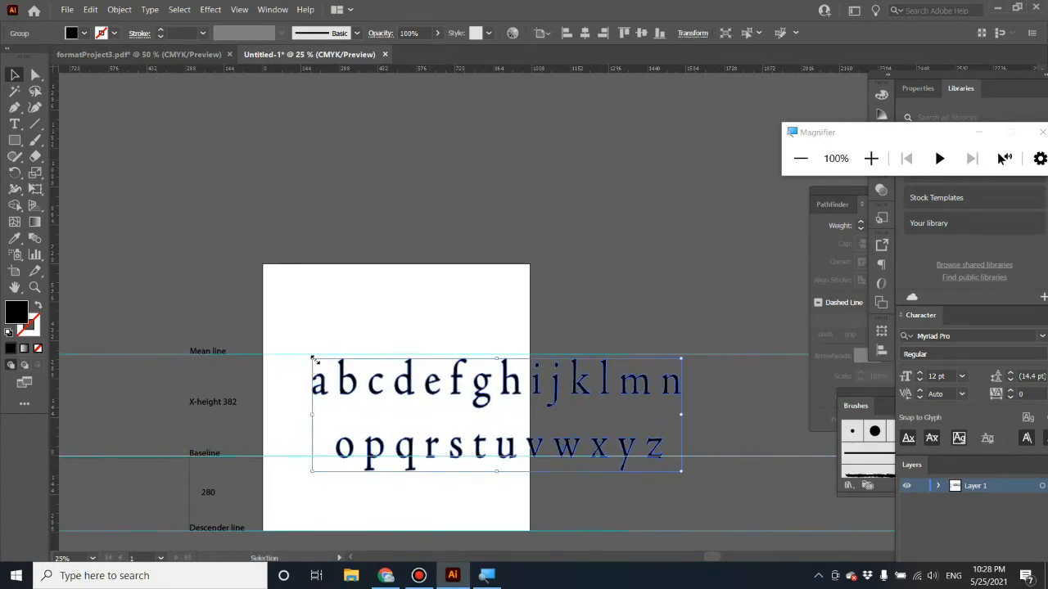
left_click_drag(311, 358, 64, 260)
left_click_drag(215, 314, 373, 449)
left_click_drag(197, 388, 43, 267)
left_click_drag(421, 399, 509, 442)
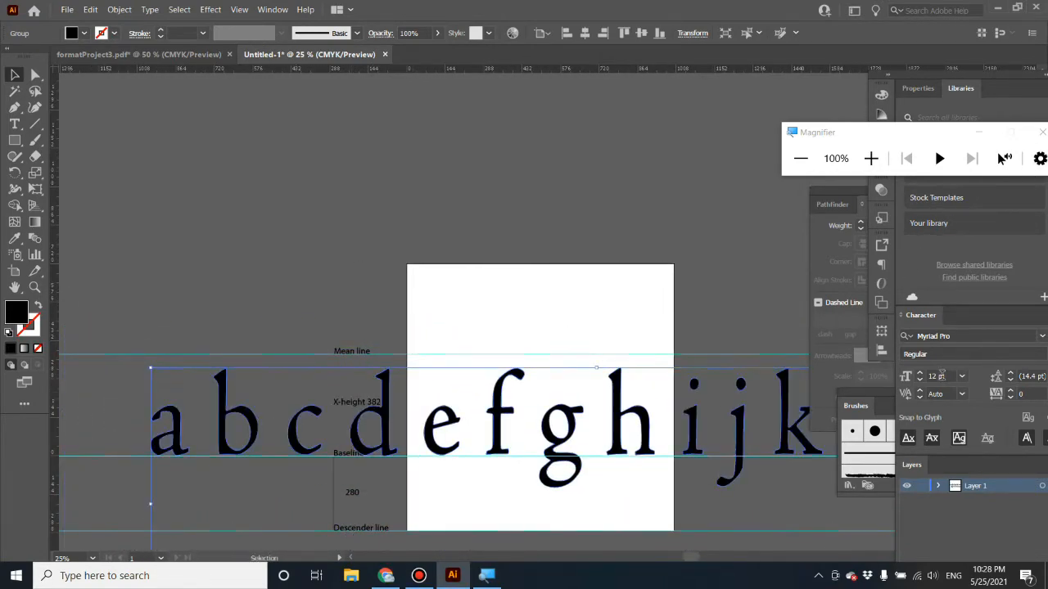
Show the alphabet group's Properties and float the panel over the canvas, moving the Magnifier window out of its way
left_click(919, 89)
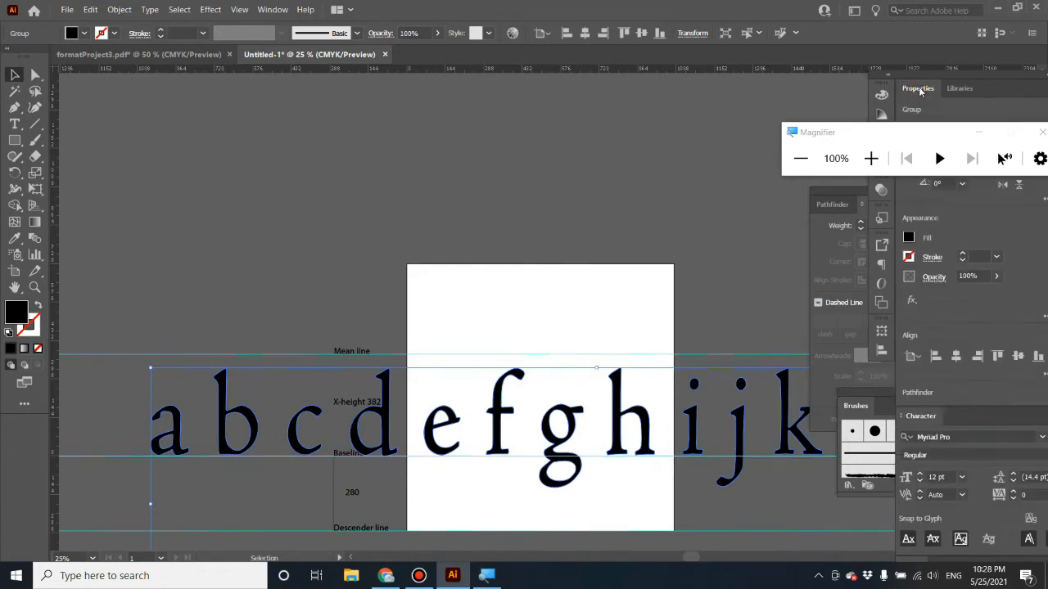
left_click_drag(917, 134, 683, 56)
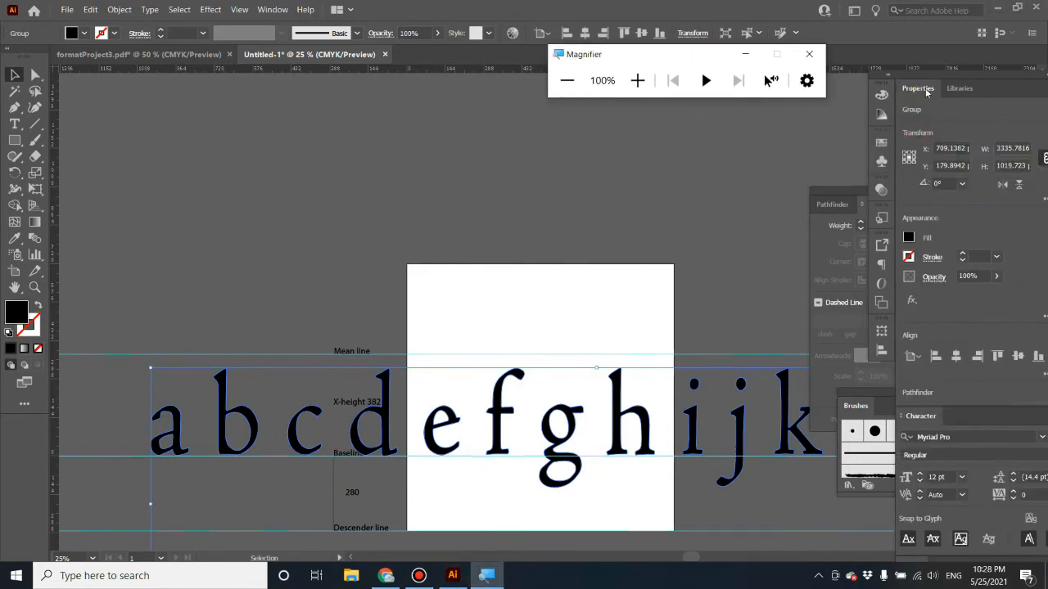
left_click(903, 86)
left_click_drag(916, 82, 521, 149)
Check where the Properties panel is listed among the available panels
left_click(262, 9)
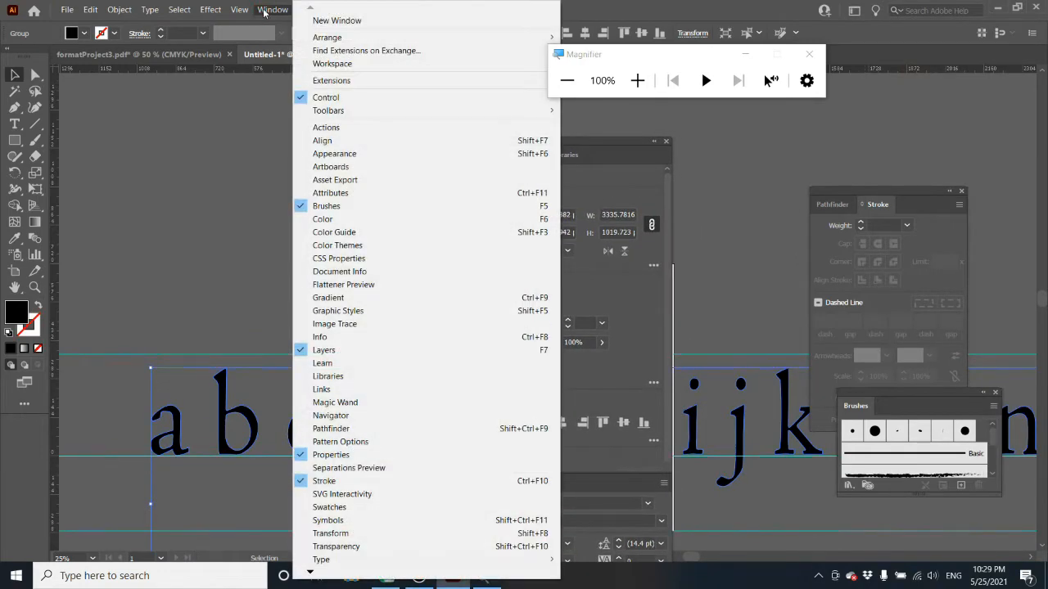
left_click(310, 569)
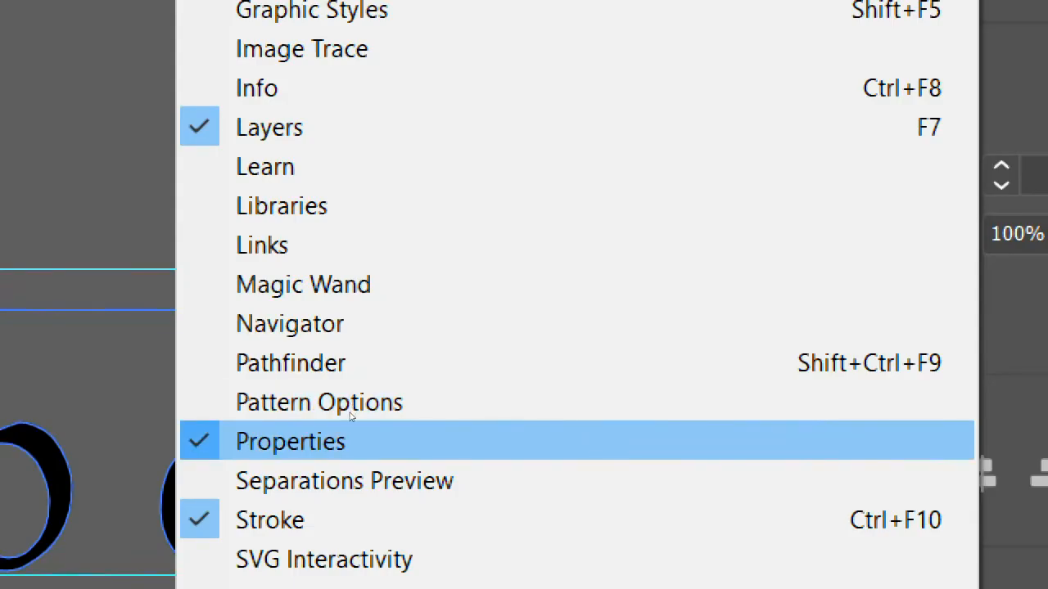
key("super+minus")
key("super+minus")
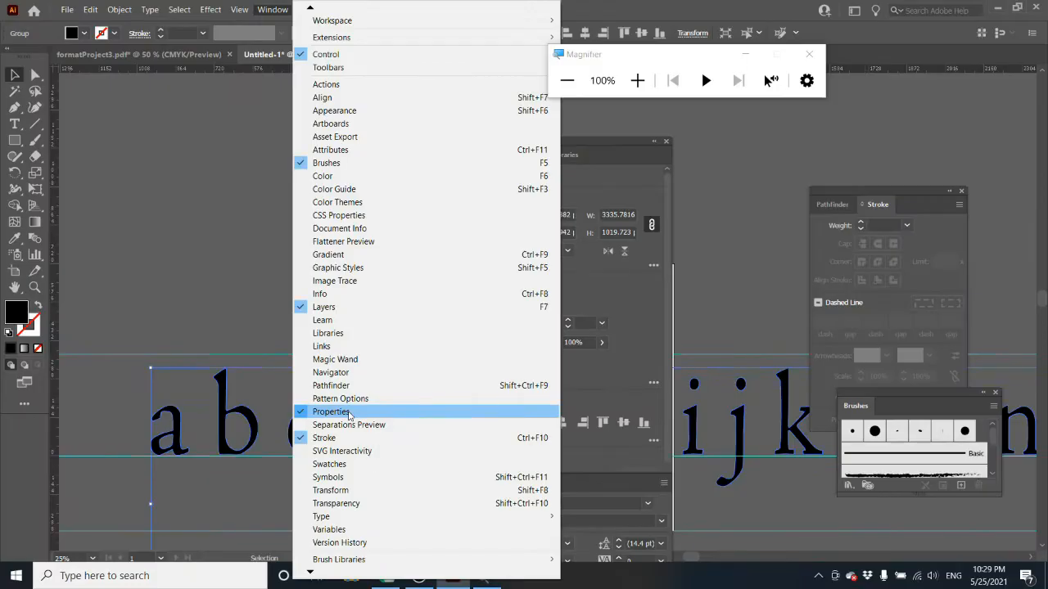
left_click(622, 154)
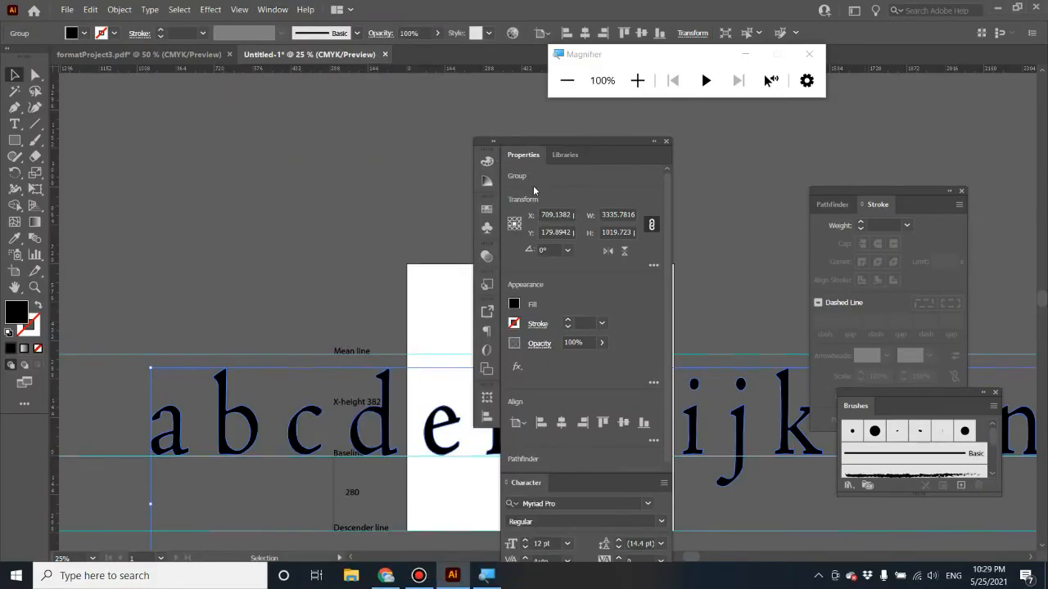
Set the alphabet group's width to 4000 pt with its proportions locked
key("super+plus")
key("super+plus")
key("super+plus")
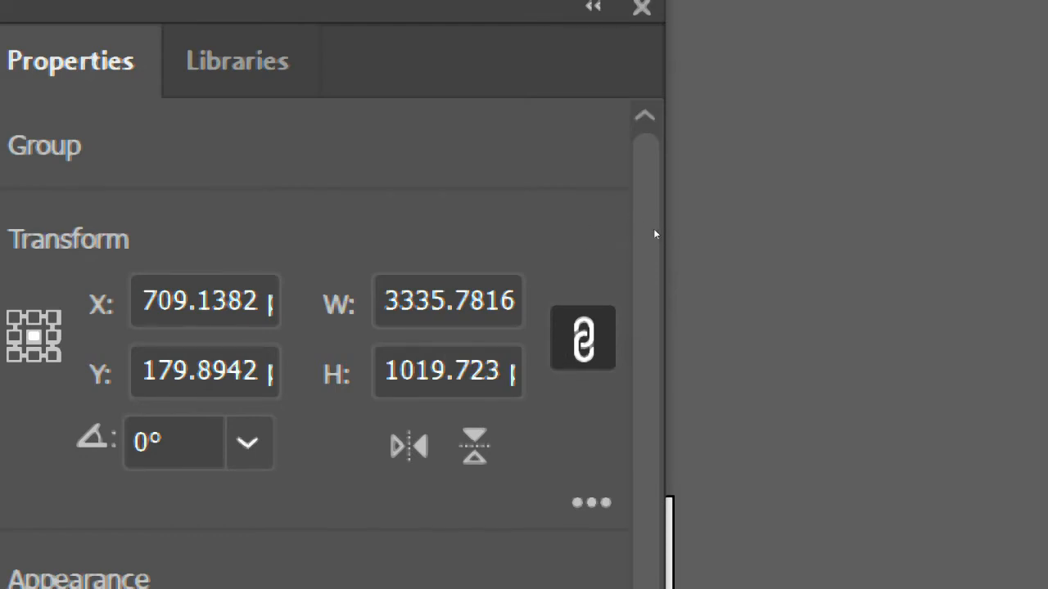
left_click(385, 300)
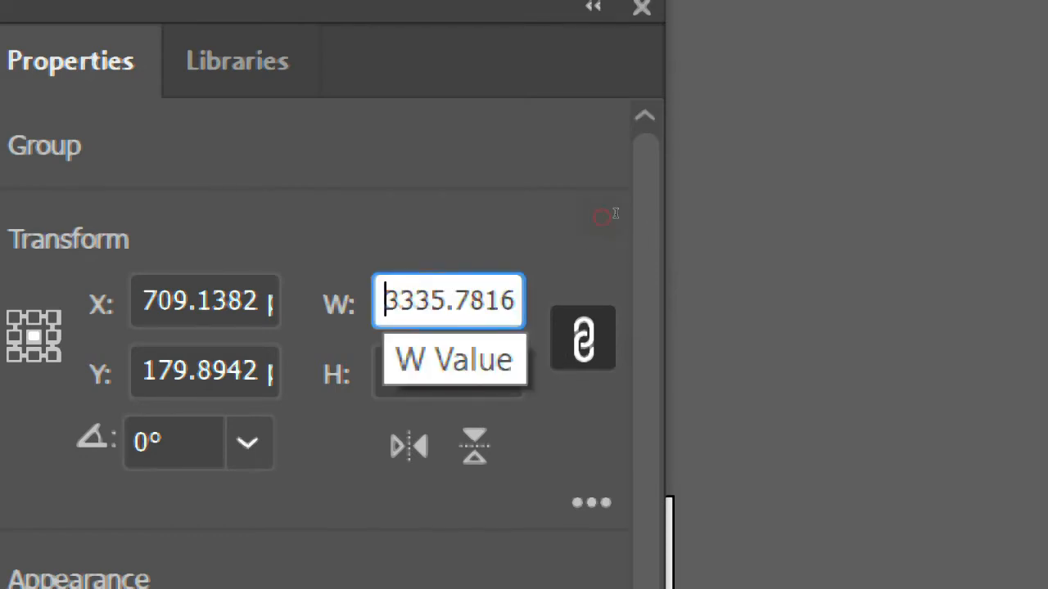
key("ctrl+a")
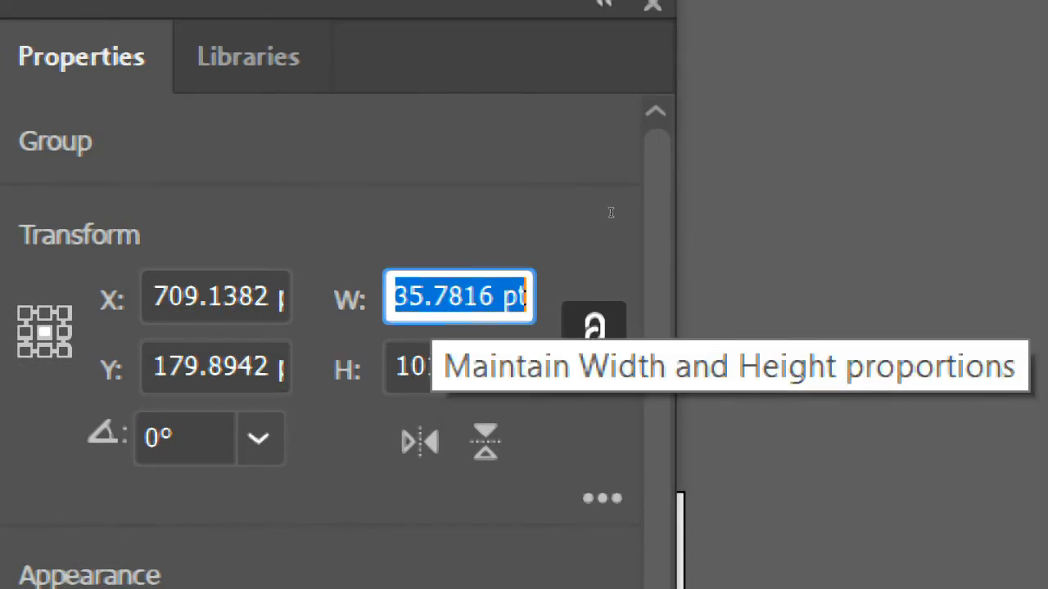
type("4000")
key("Return")
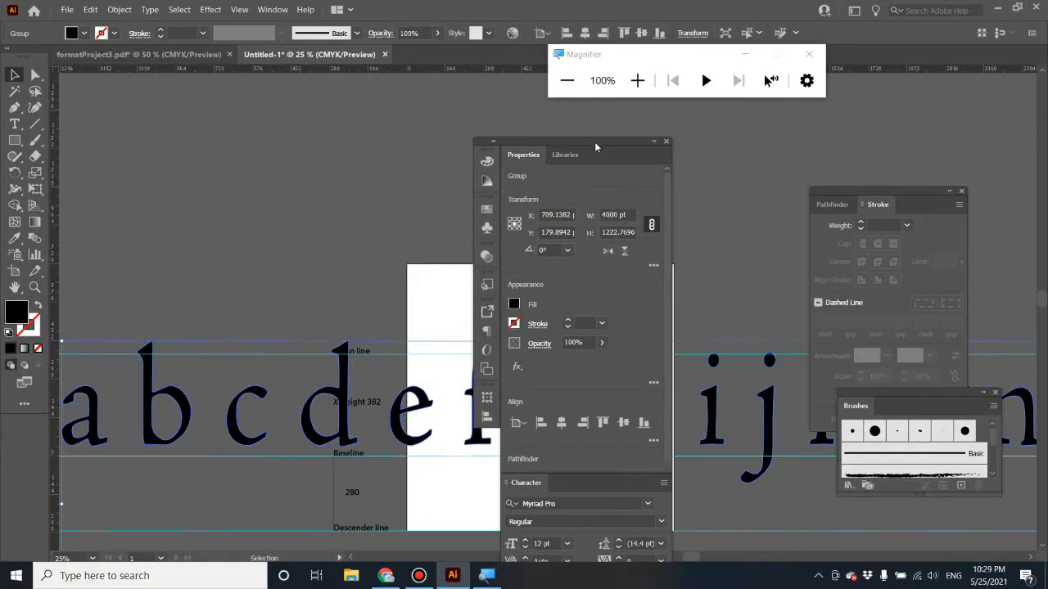
Move the floating Properties panel aside and reseat the a–n row on the baseline guide
left_click_drag(598, 141, 873, 154)
scroll(639, 331, "down", 4)
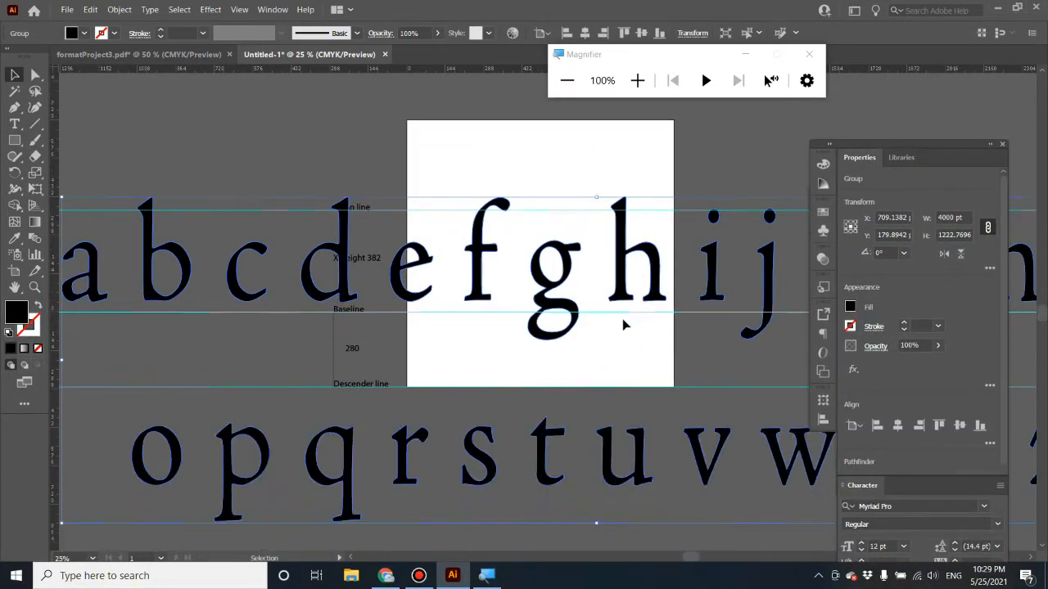
scroll(540, 311, "up", 1)
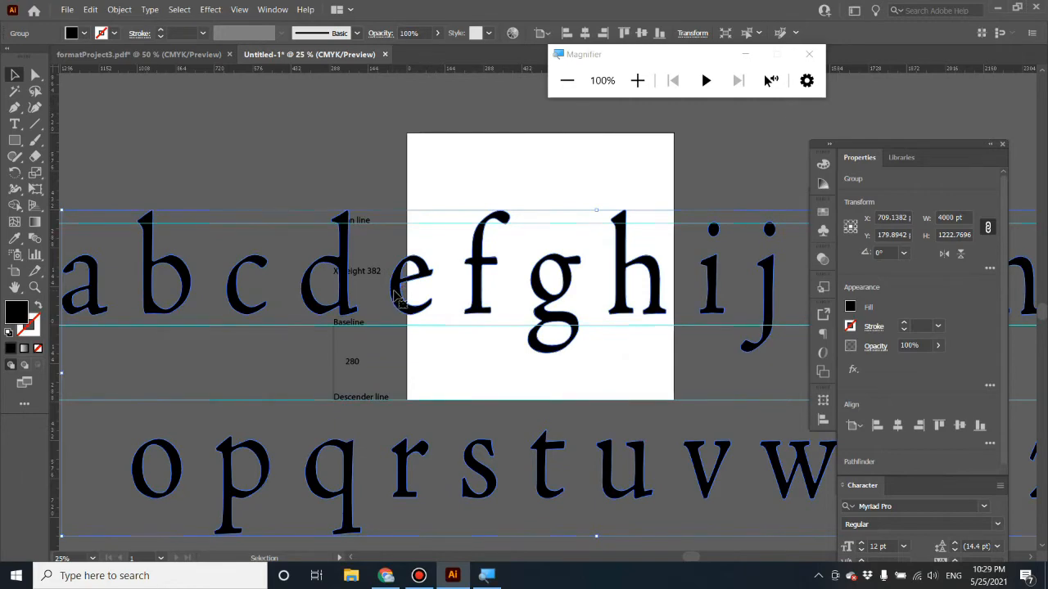
left_click_drag(399, 291, 498, 309)
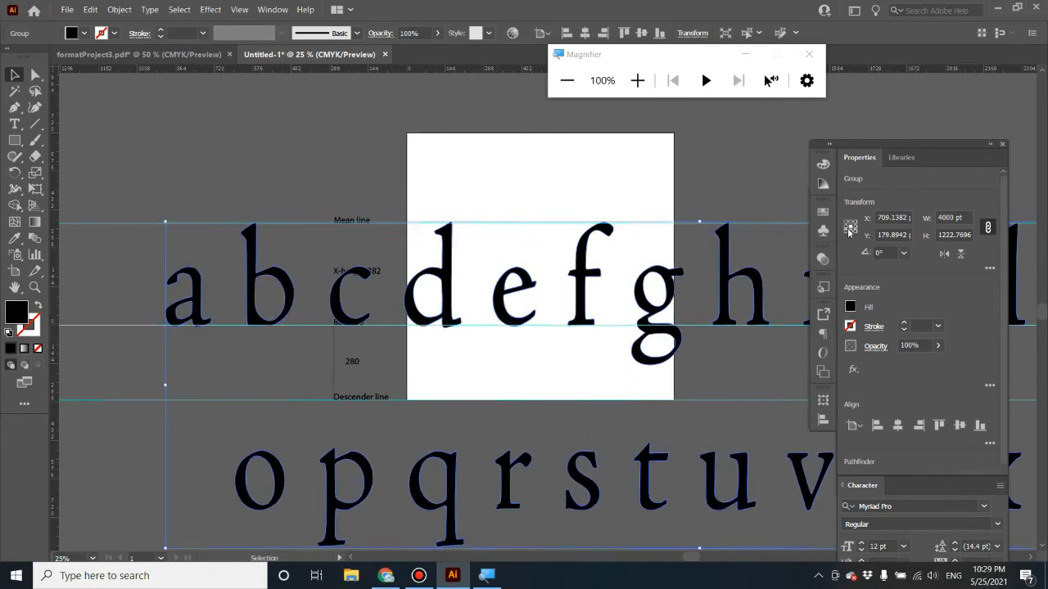
Scale the alphabet group proportionally to a width of 5000 pt
left_click(937, 215)
type("5")
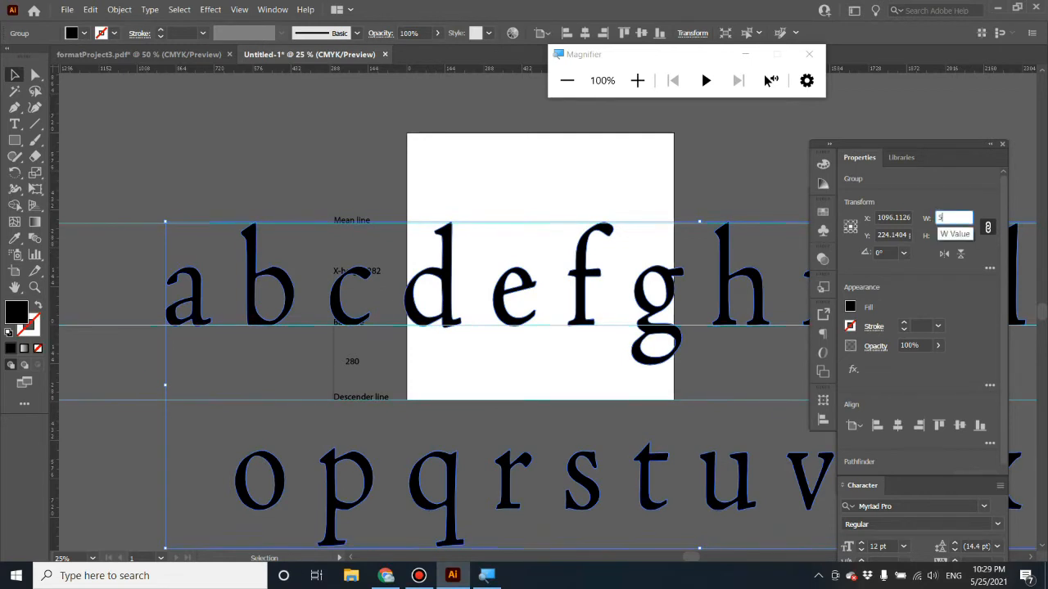
type("000")
key("Return")
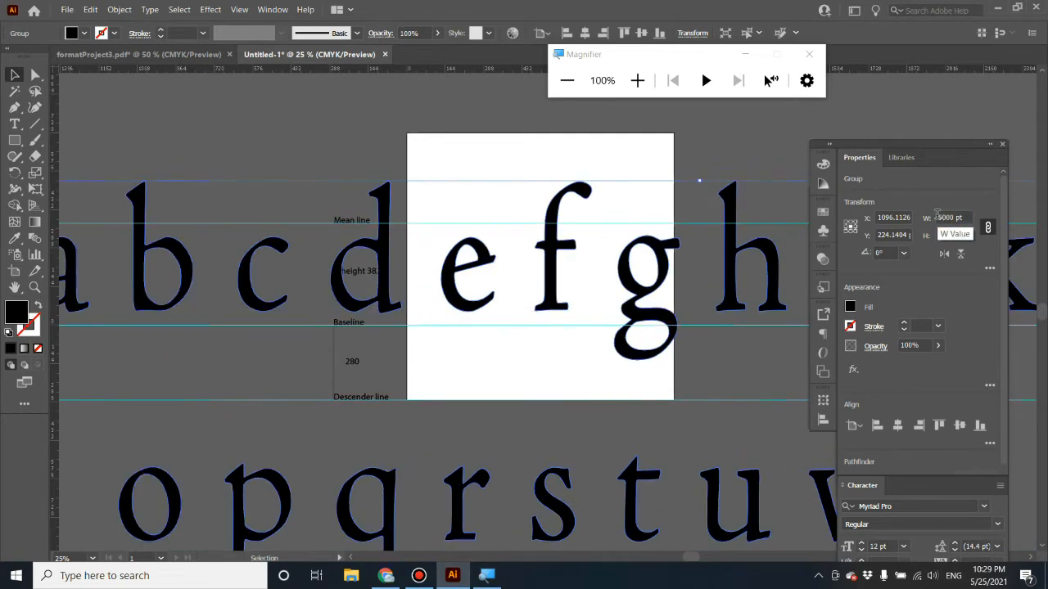
Scale the alphabet group proportionally to 6000 pt wide and seat the a–n row on the baseline guide
left_click(950, 217)
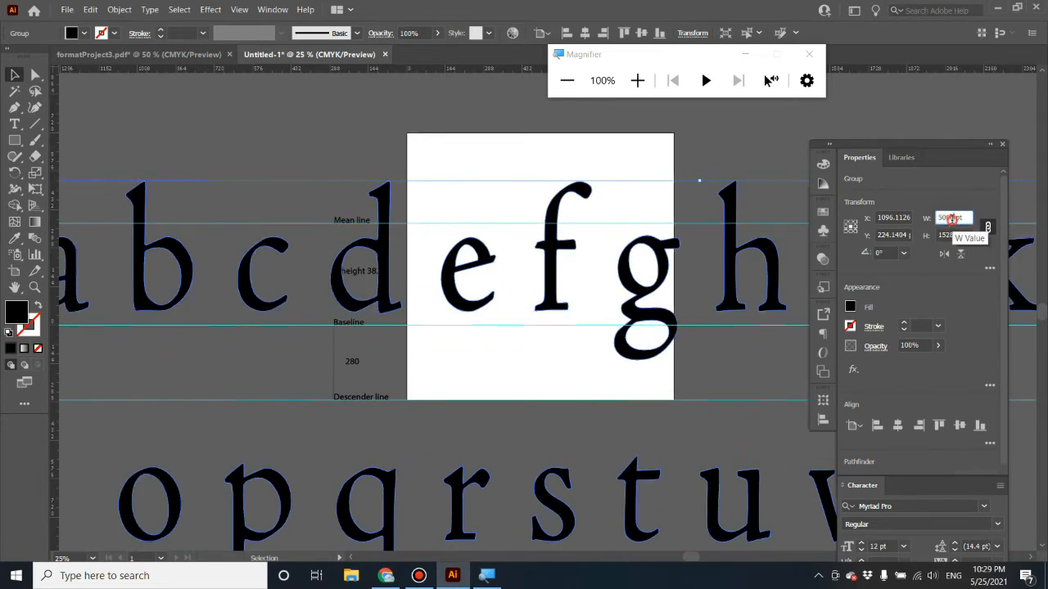
type("80")
key("Return")
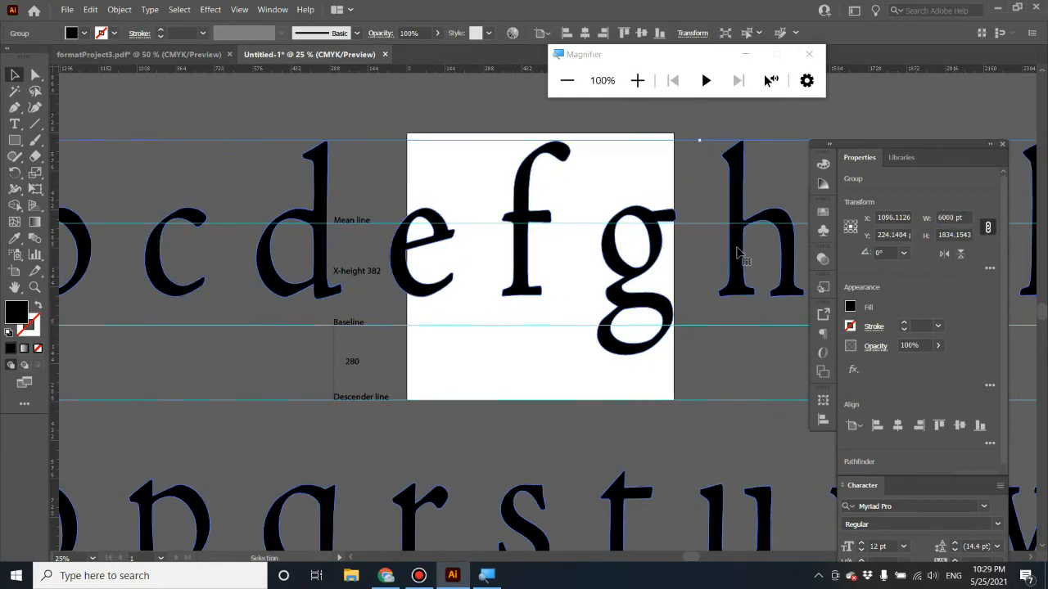
left_click_drag(792, 260, 491, 288)
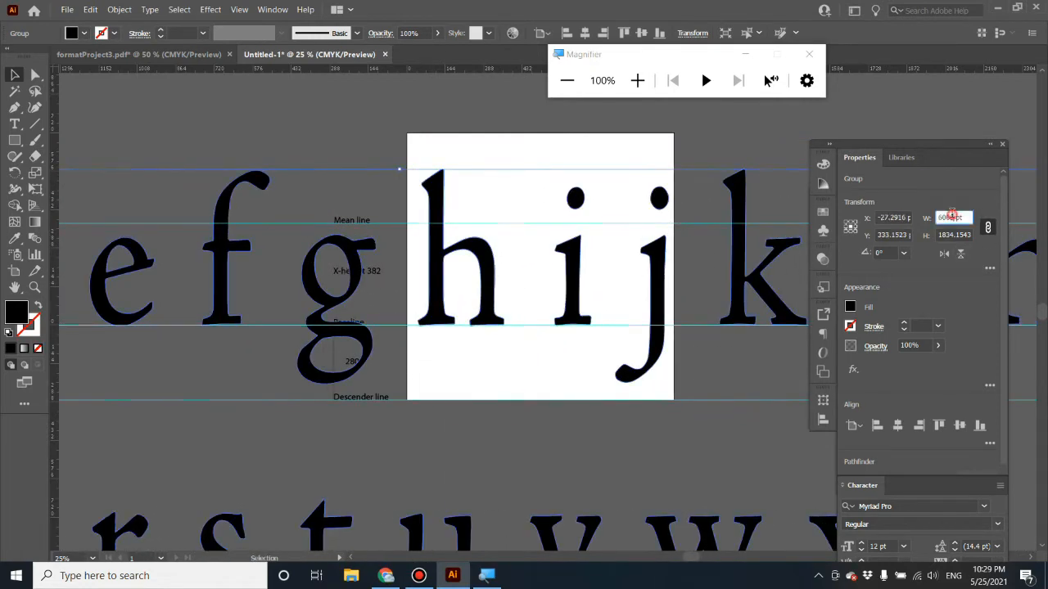
Set the alphabet group's width to 7000 pt and fit the a–n row's x-height between the baseline and mean line guides
double_click(949, 217)
type("7")
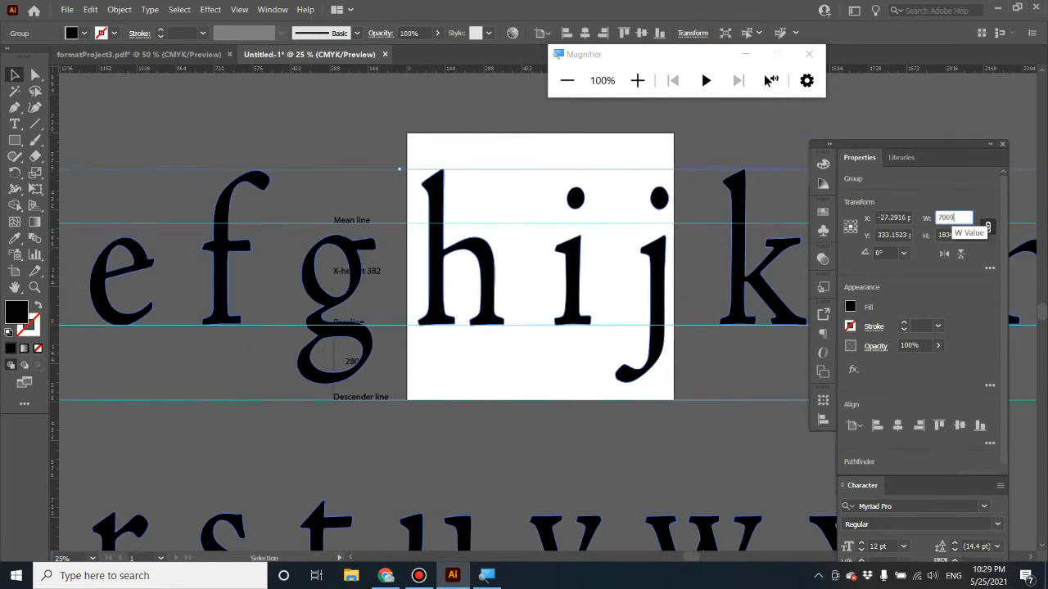
type("000")
key("Return")
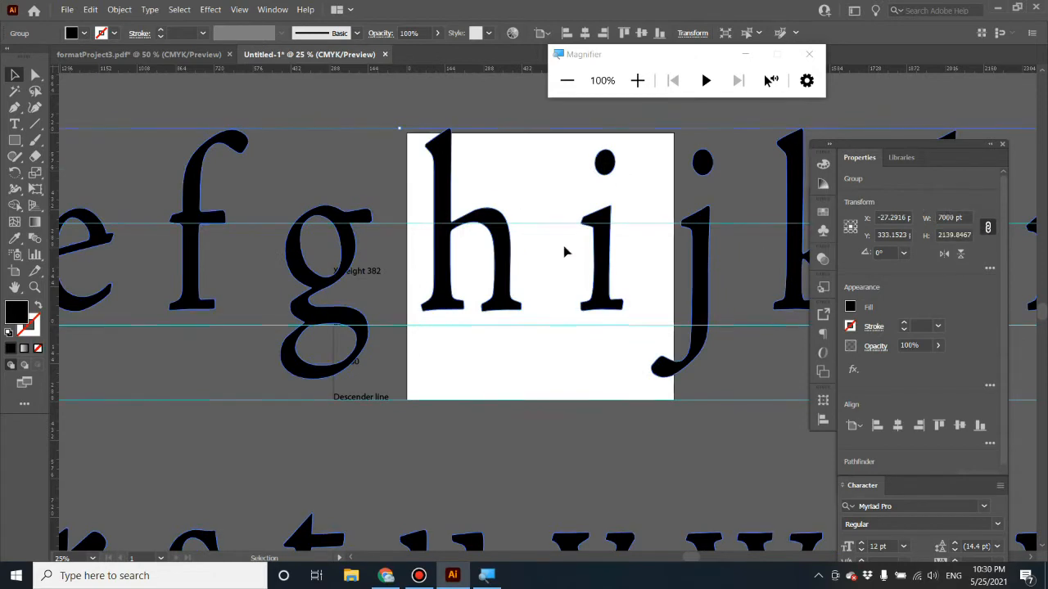
left_click_drag(597, 260, 589, 269)
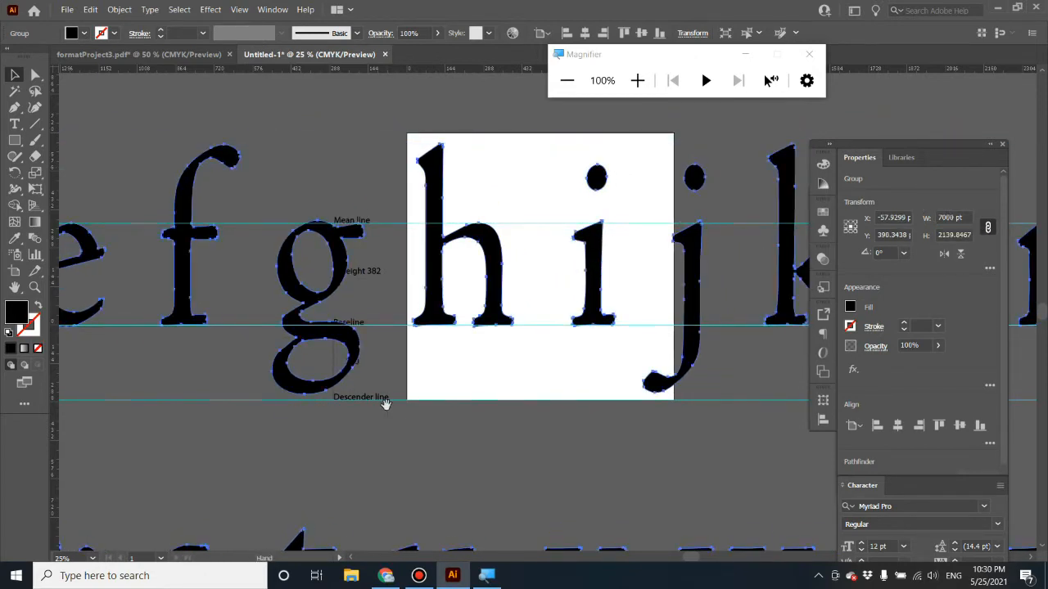
Move the scaled alphabet group off the artboard to the empty canvas above it
scroll(433, 401, "left", 5)
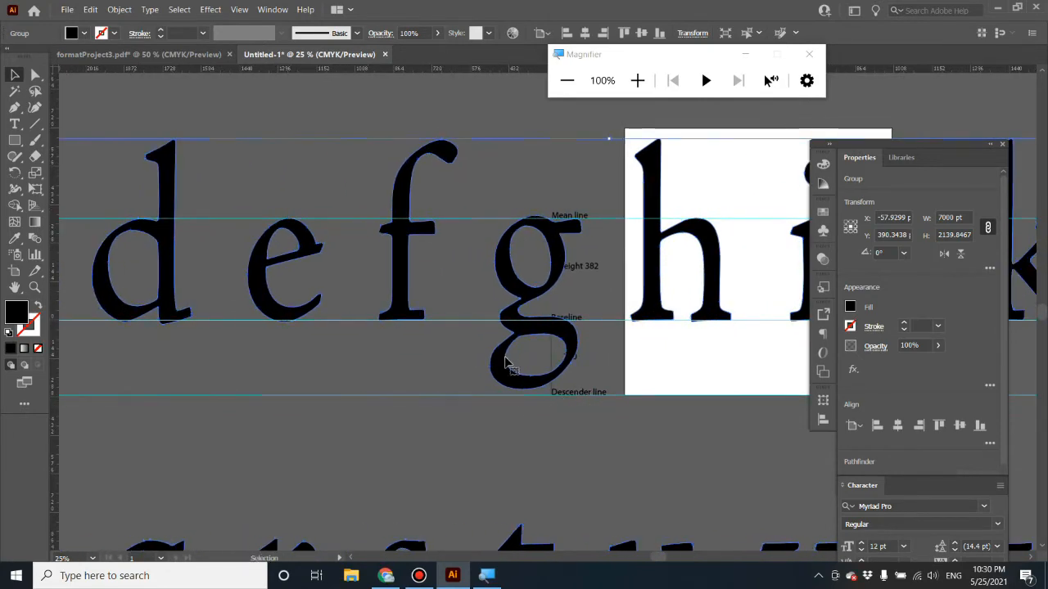
key("ctrl+minus")
key("ctrl+minus")
key("ctrl+minus")
key("ctrl+minus")
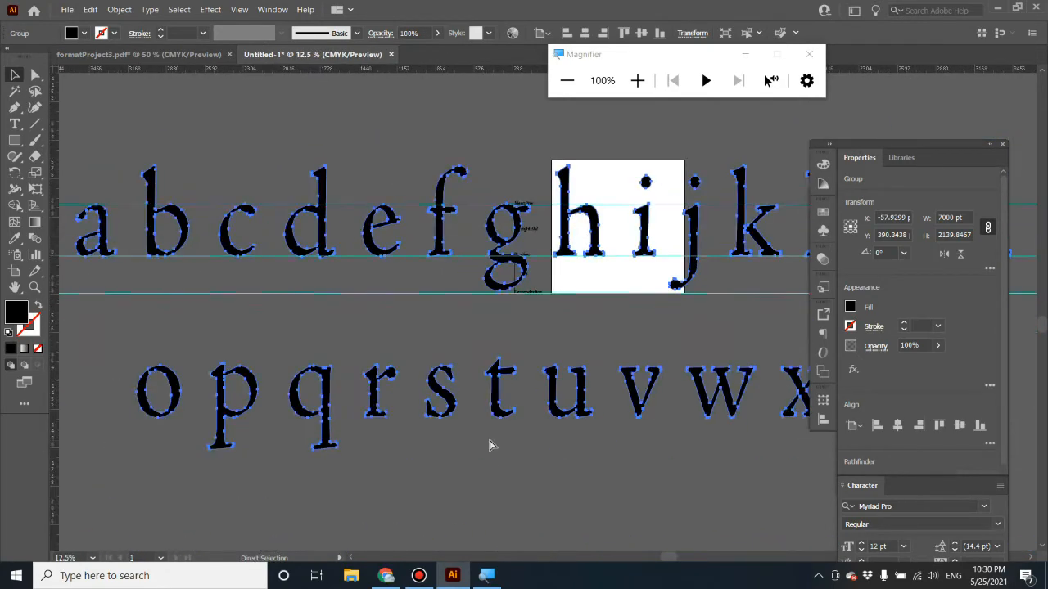
left_click_drag(524, 282, 489, 101)
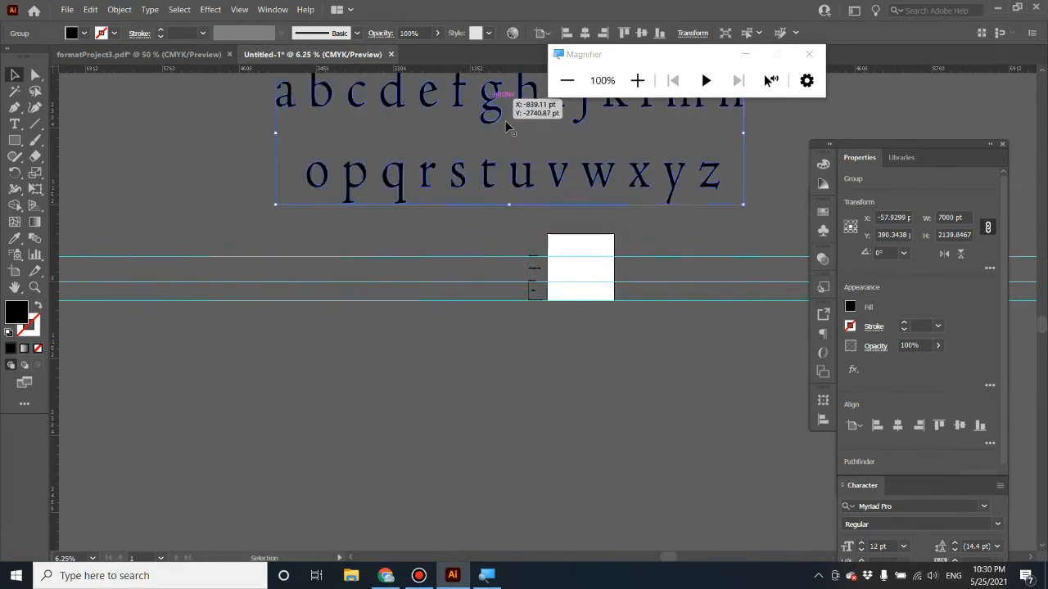
left_click_drag(662, 396, 398, 433)
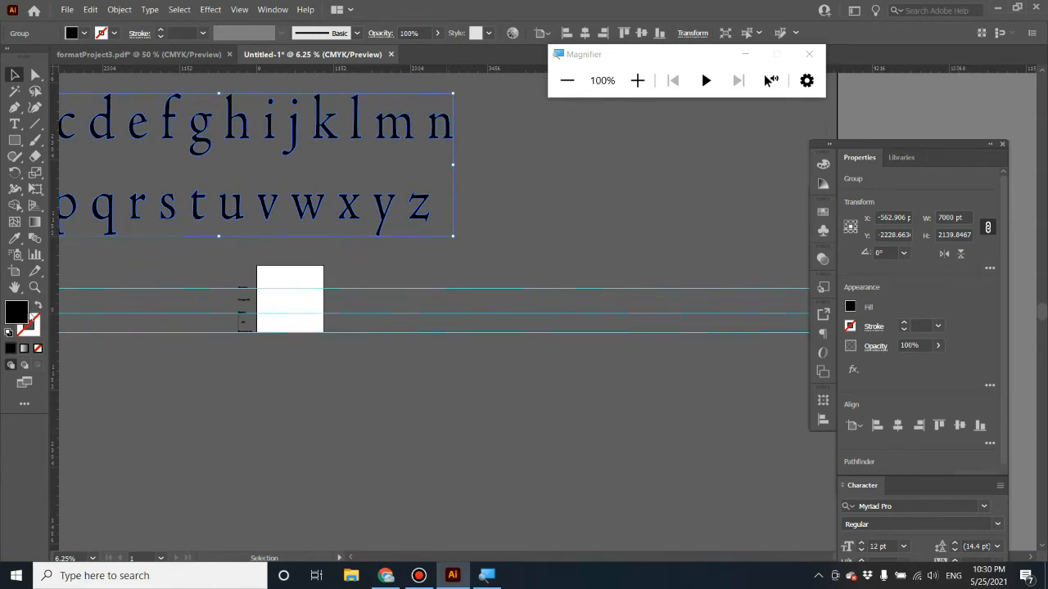
left_click(15, 273)
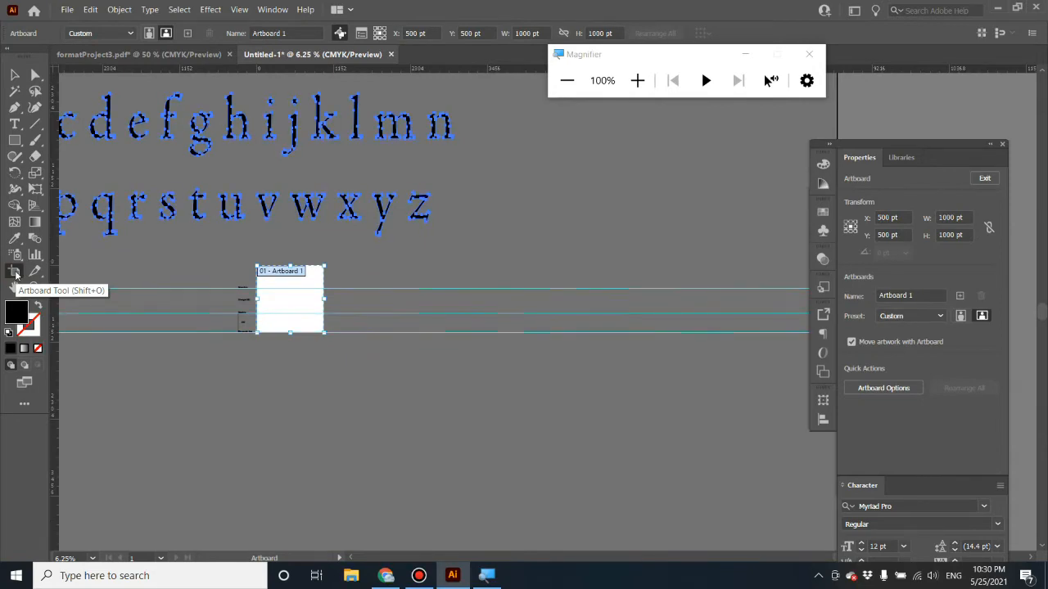
key("ctrl+plus")
key("ctrl+minus")
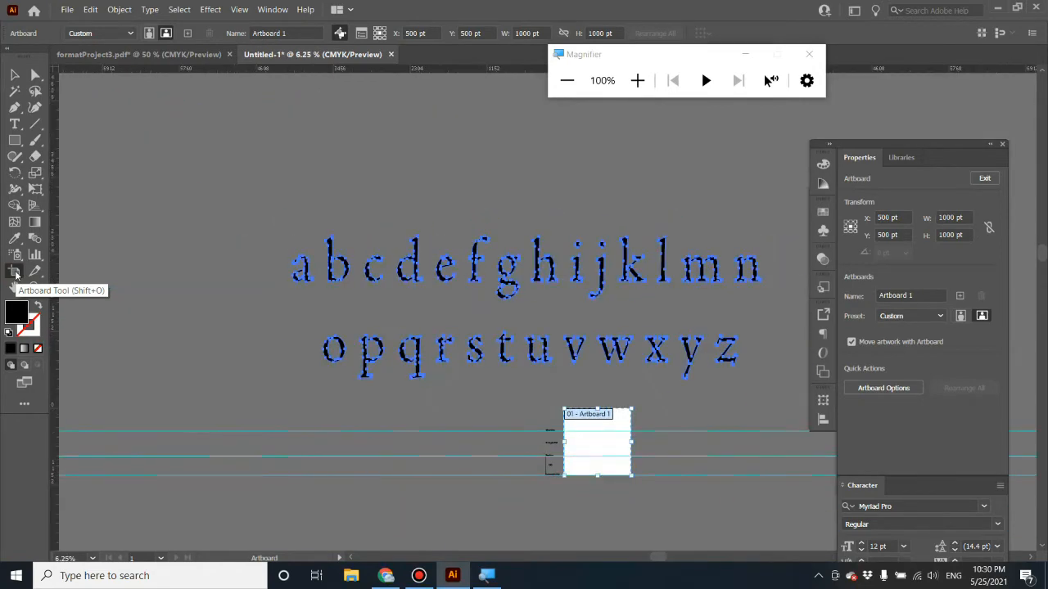
key("super+plus")
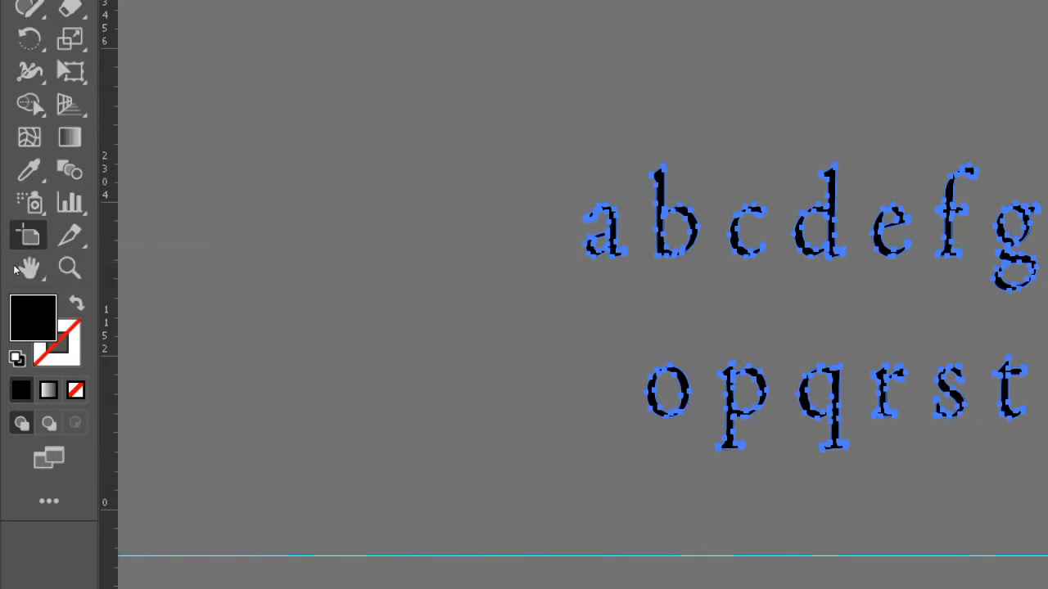
left_click(28, 236)
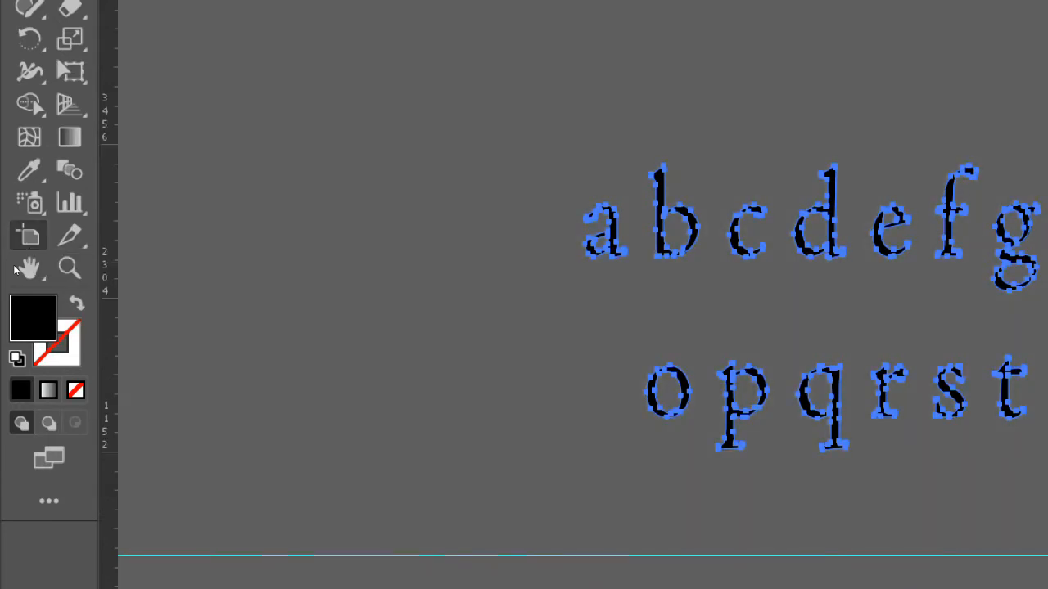
key("super+minus")
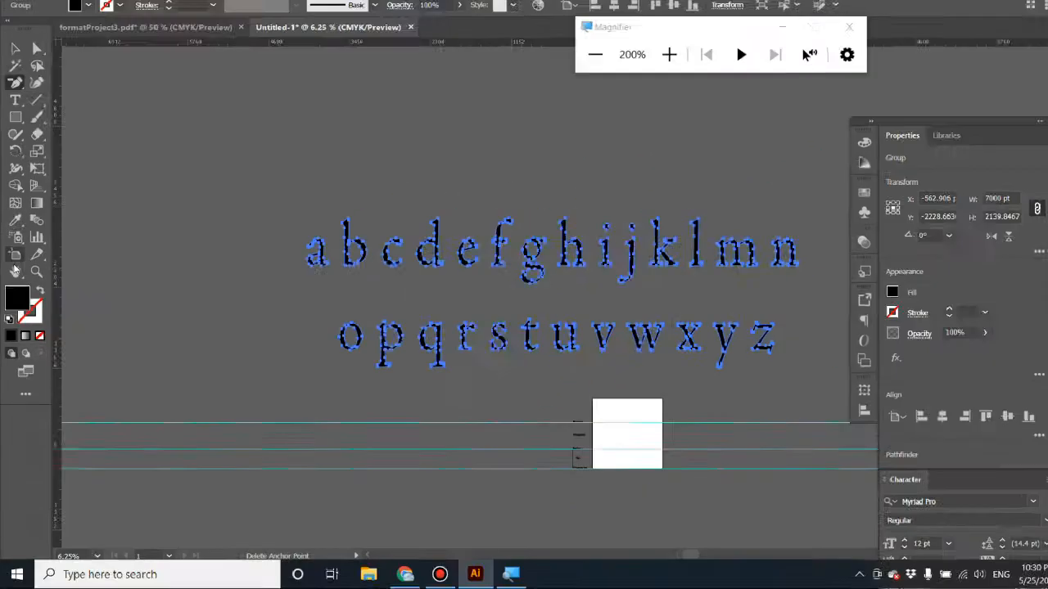
scroll(540, 367, "down", 1)
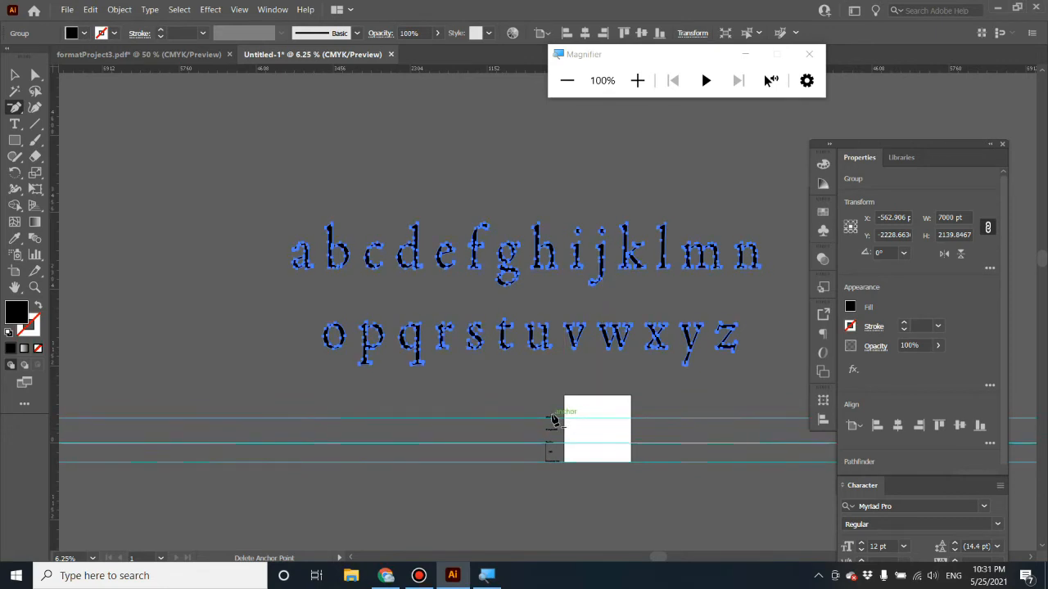
Duplicate the 1000 x 1000 pt artboard beside the original, placing the copy at X 1520 pt, Y 500 pt
key("v")
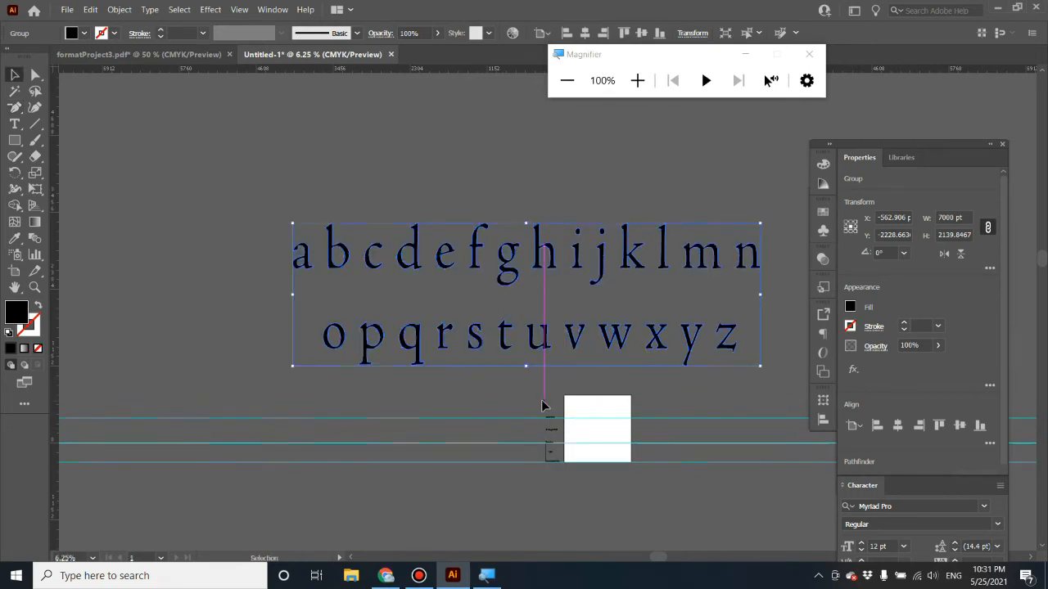
left_click(510, 395)
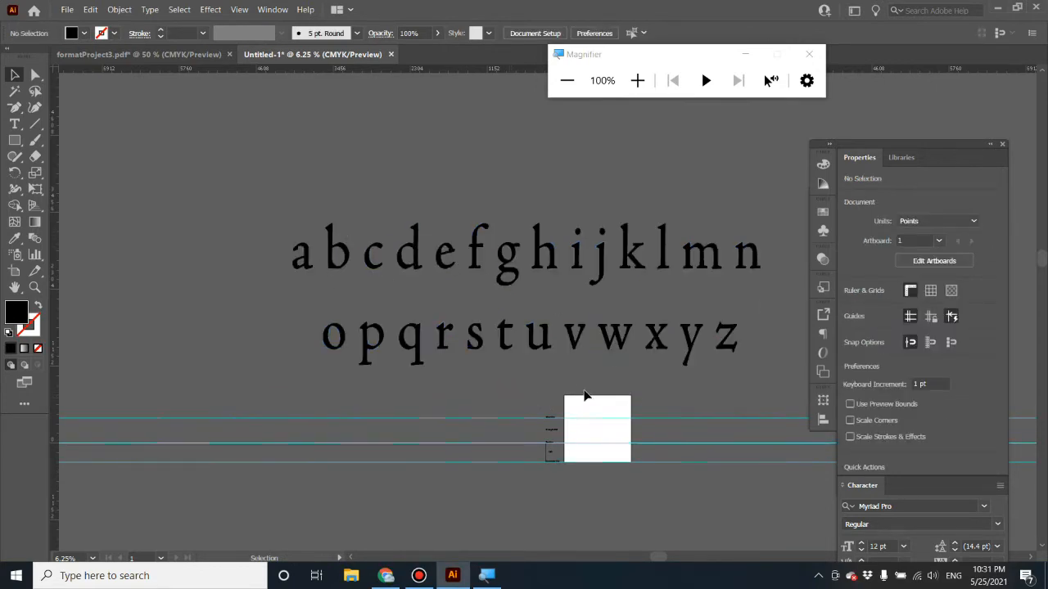
key("shift+o")
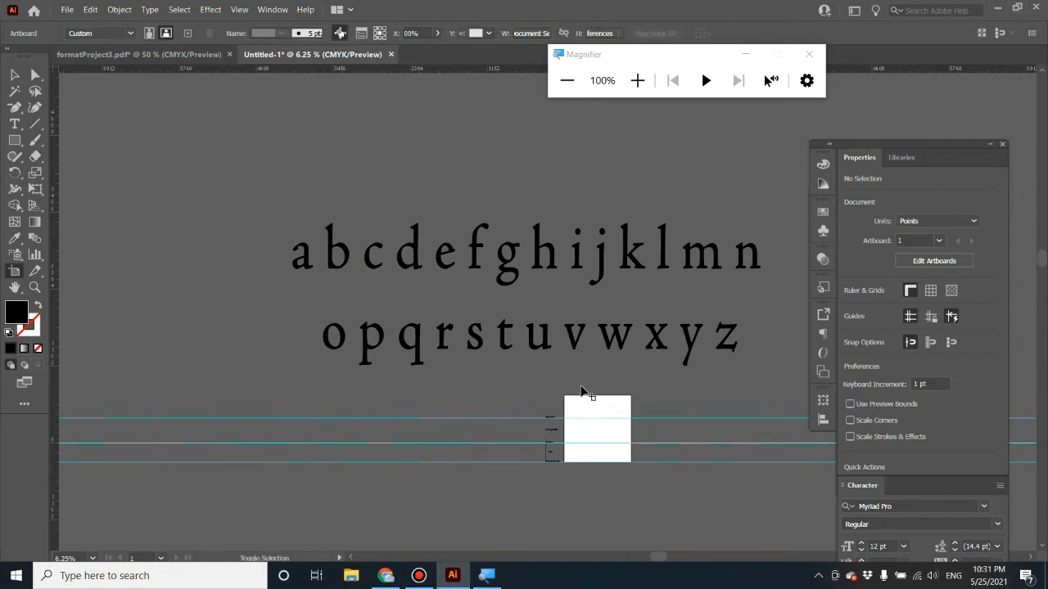
key("ctrl")
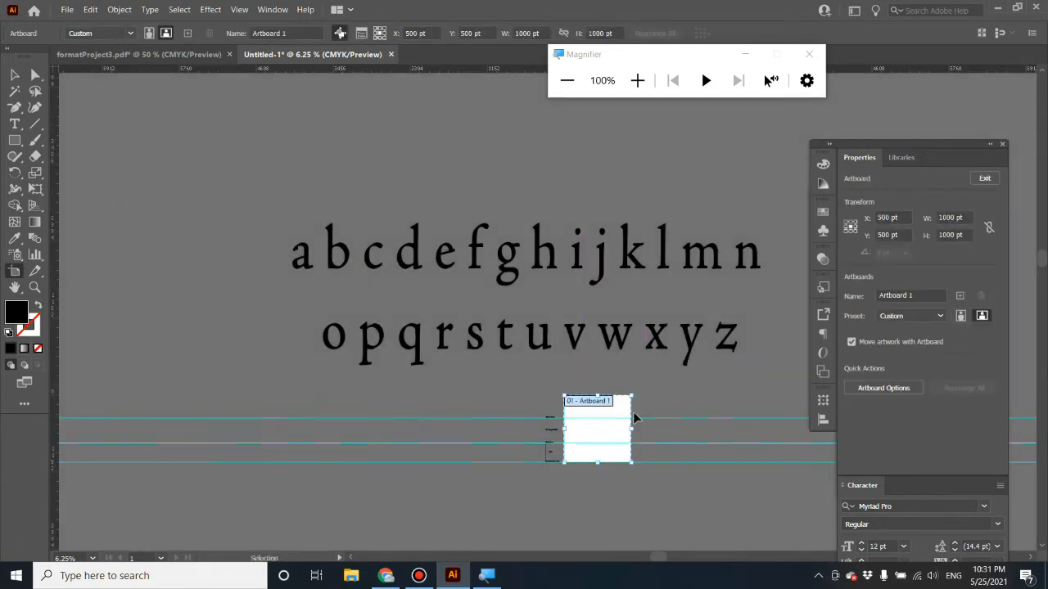
left_click_drag(633, 418, 693, 461)
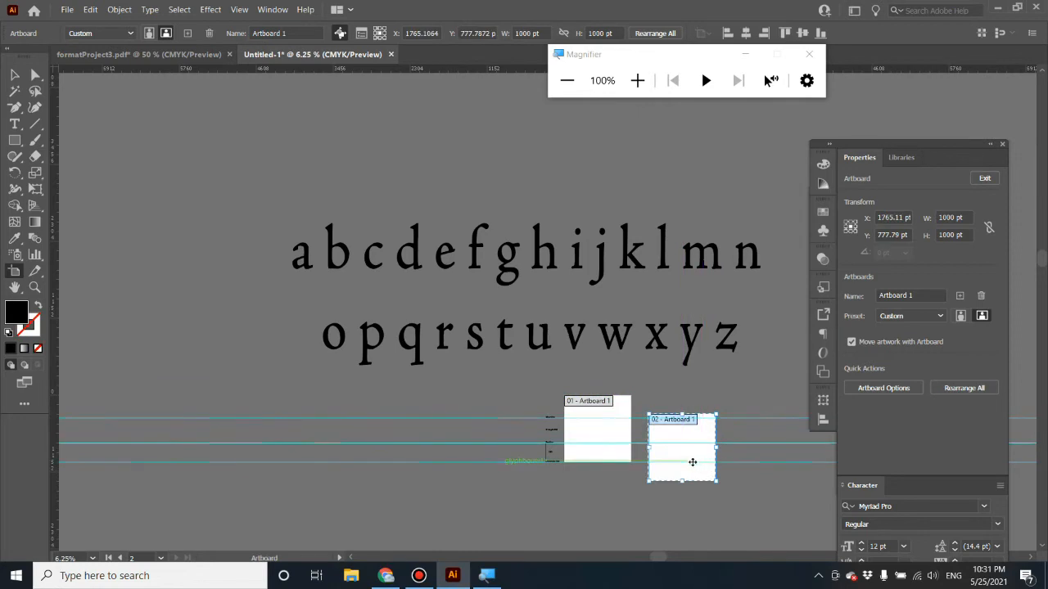
left_click_drag(692, 547, 672, 521)
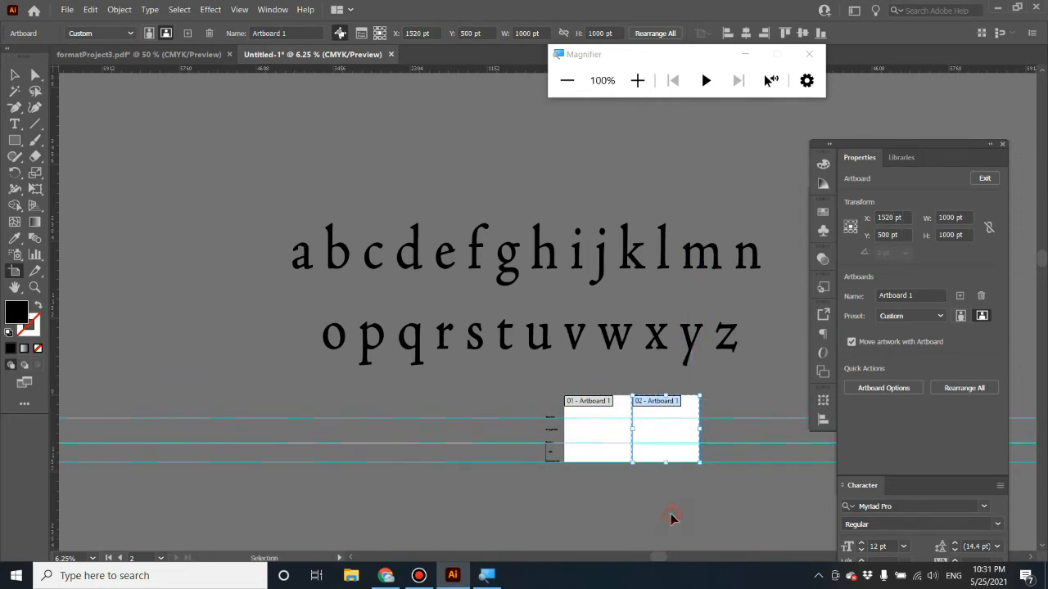
Repeat the artboard duplication at the same spacing until the row holds eight artboards
key("ctrl+d")
key("ctrl+d")
key("ctrl+d")
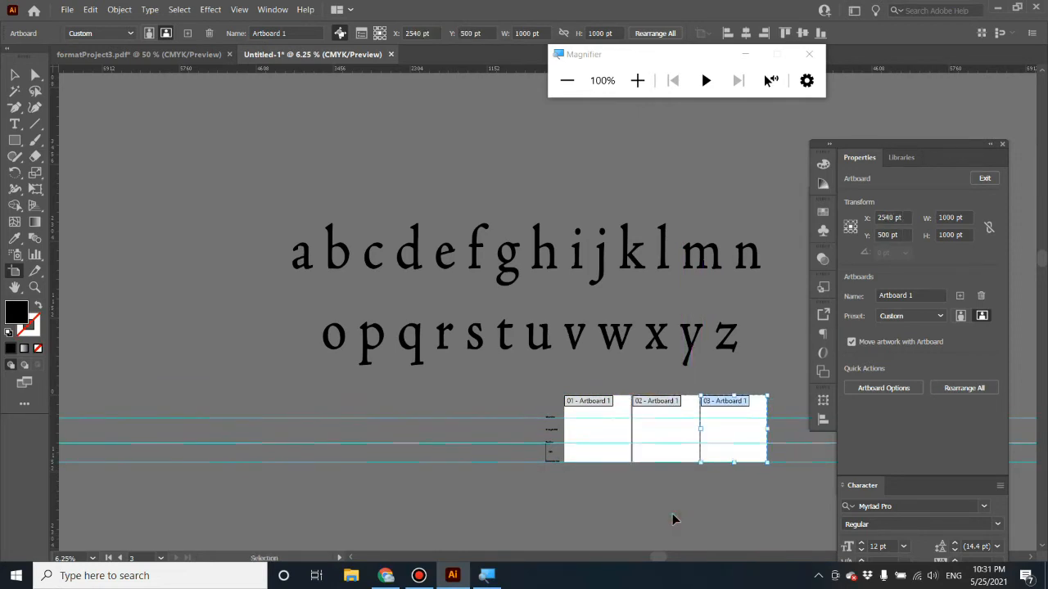
left_click_drag(709, 522, 360, 495)
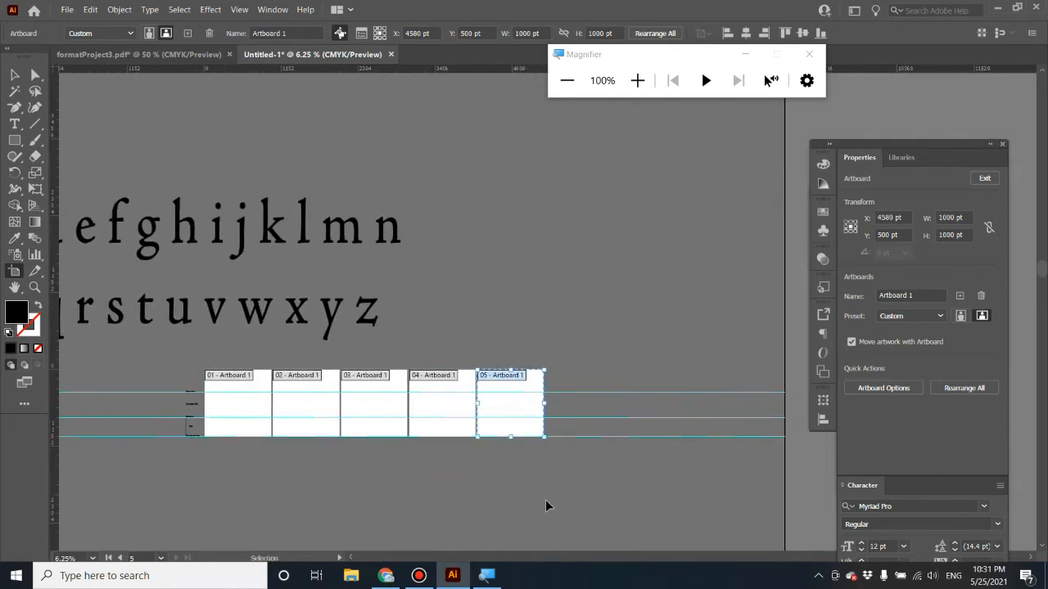
key("ctrl+d")
key("ctrl+d")
key("ctrl+d")
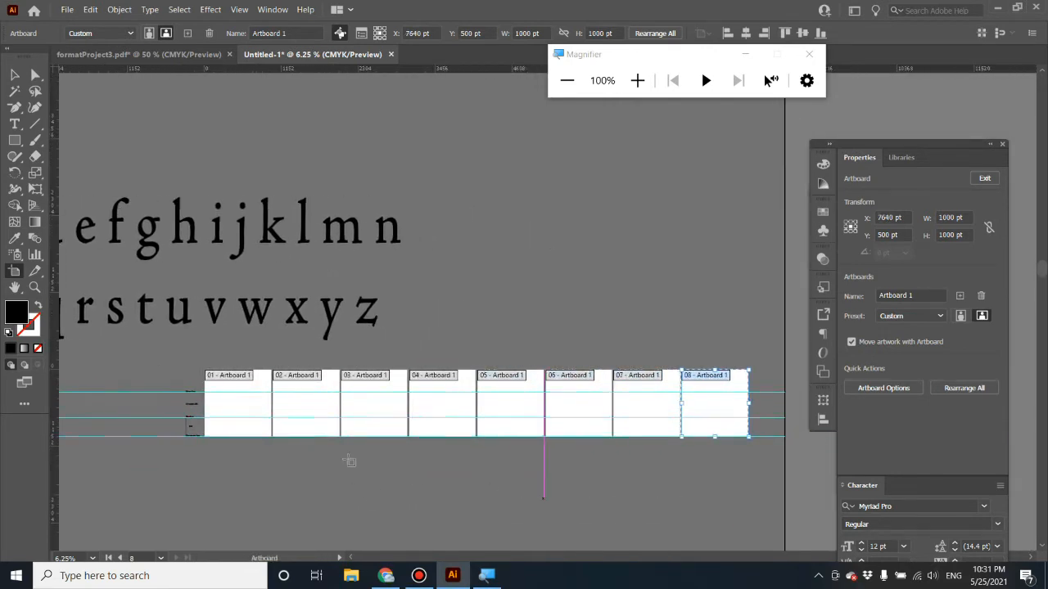
Duplicate all eight artboards of the row together as a second row directly below, at about Y 1619 pt
left_click(247, 389)
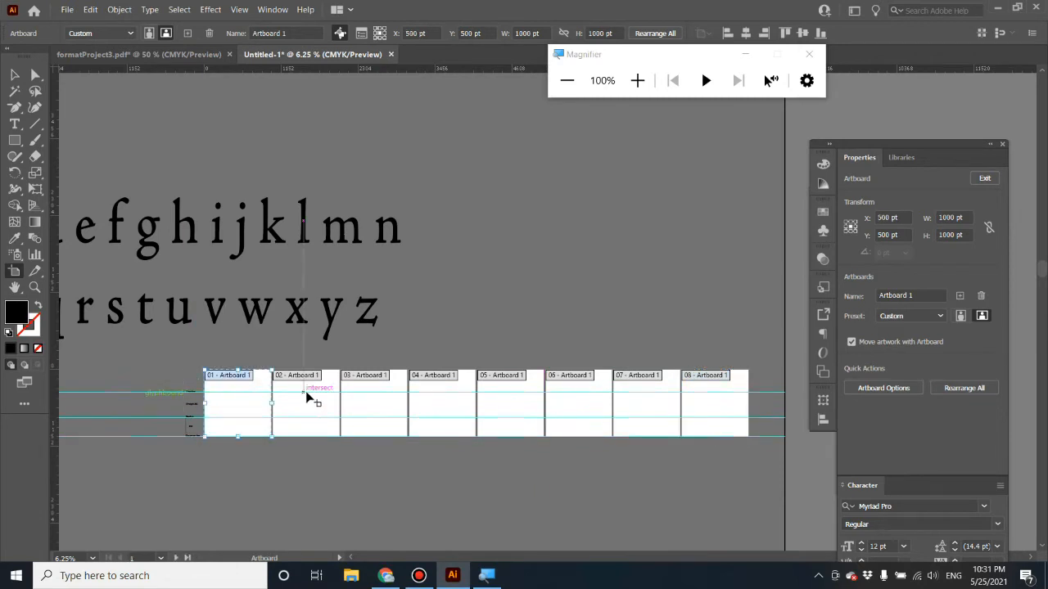
left_click(316, 399, "shift")
left_click(381, 412, "shift")
left_click(455, 412, "shift")
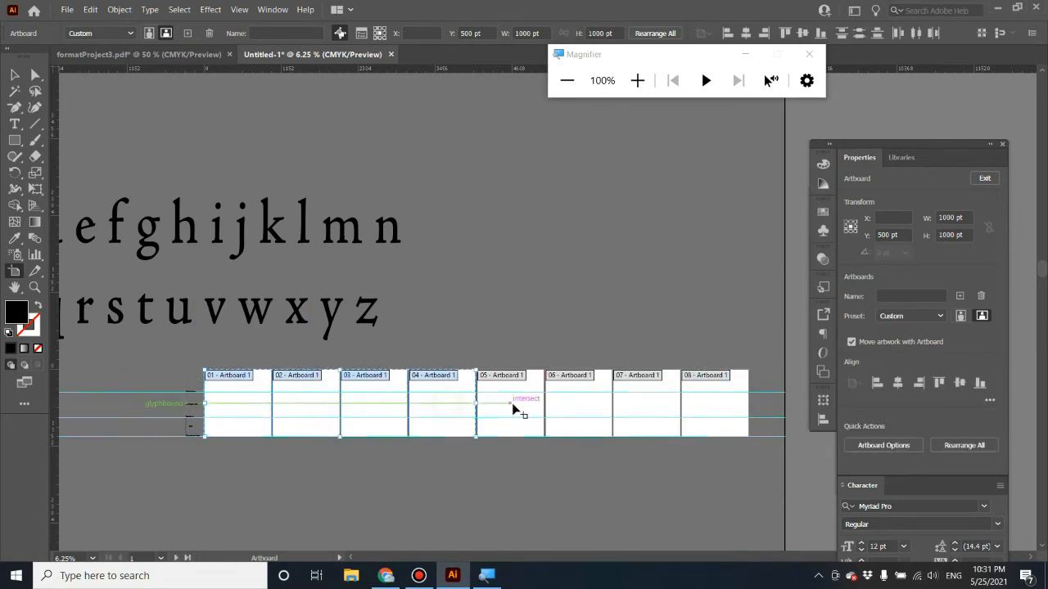
left_click(516, 408, "shift")
left_click(573, 405, "shift")
left_click(636, 411, "shift")
left_click(712, 405, "shift")
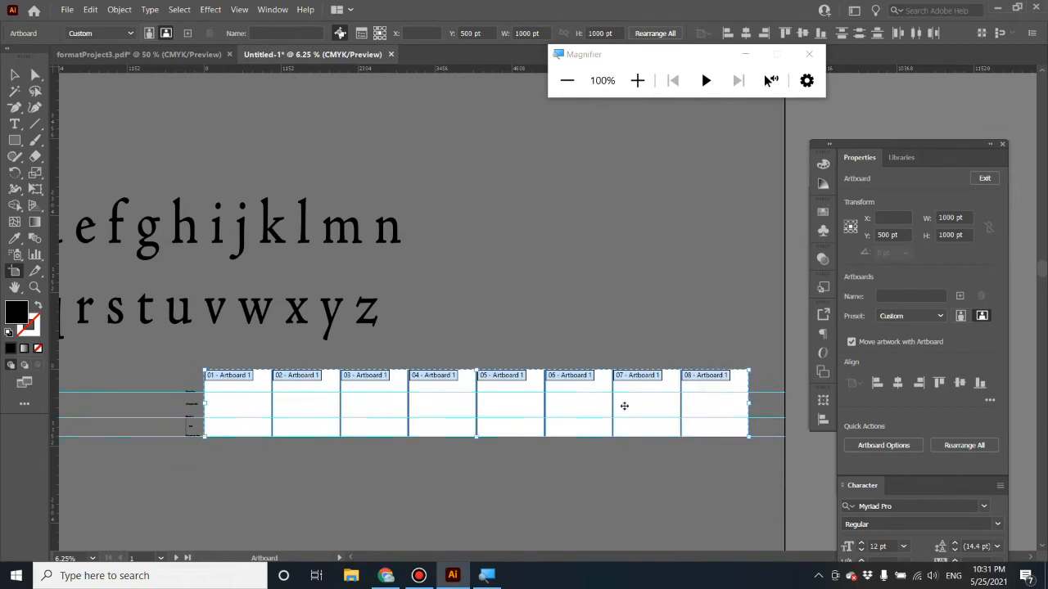
left_click(247, 405, "shift")
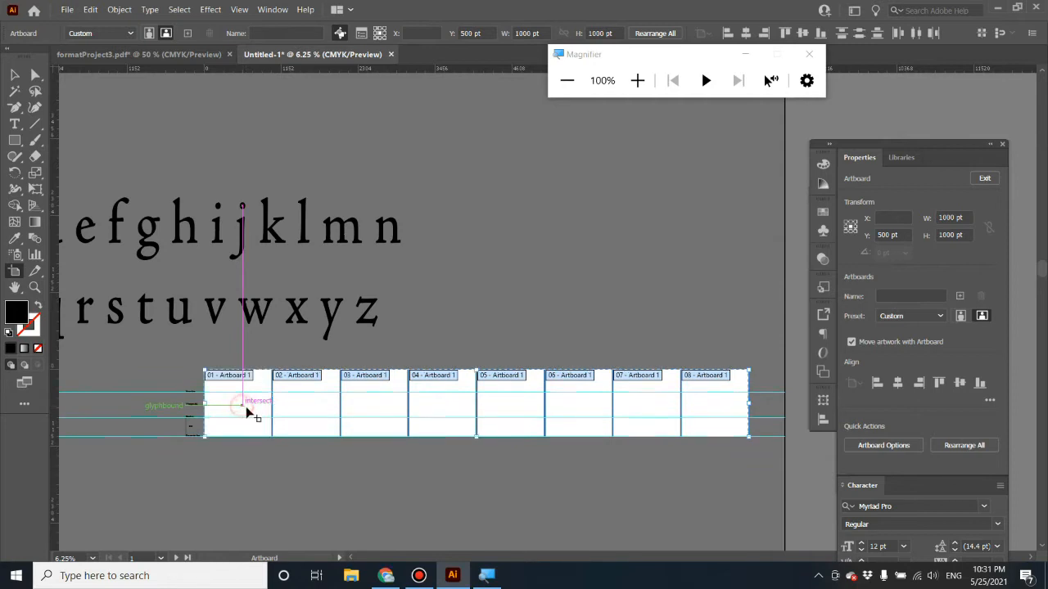
left_click(243, 409, "shift")
left_click_drag(243, 407, 248, 488)
scroll(245, 482, "down", 2)
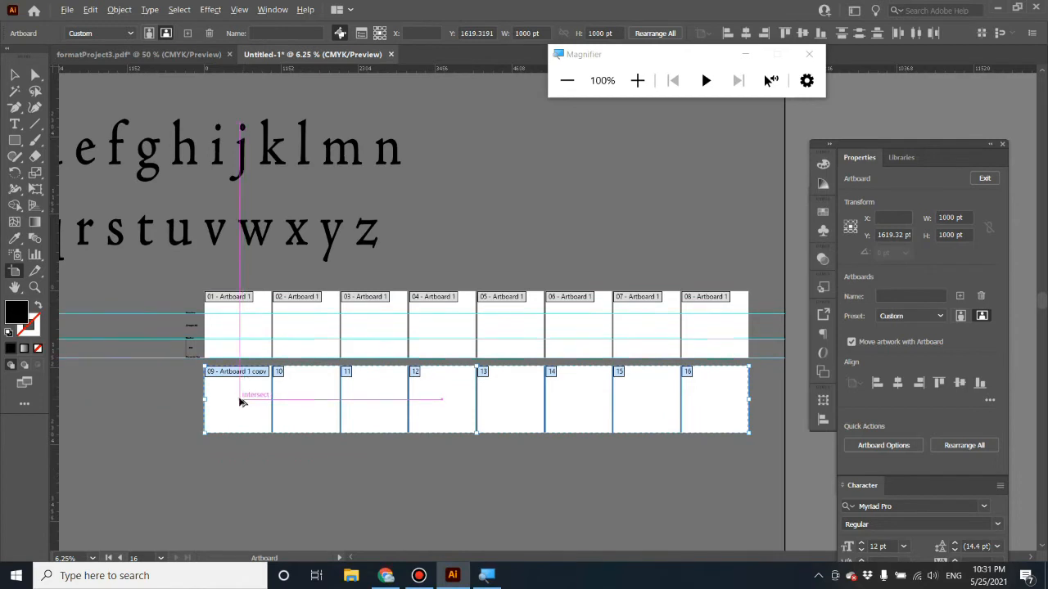
Duplicate the second row of eight artboards as a third row below it, at about Y 2837 pt
left_click_drag(240, 401, 255, 475)
scroll(255, 475, "down", 2)
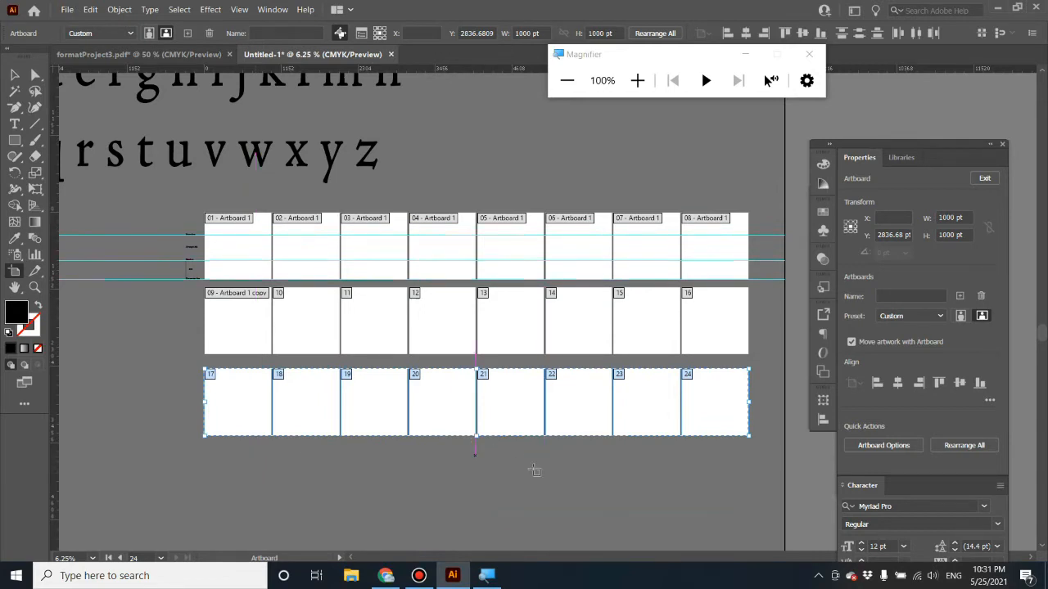
left_click(628, 461)
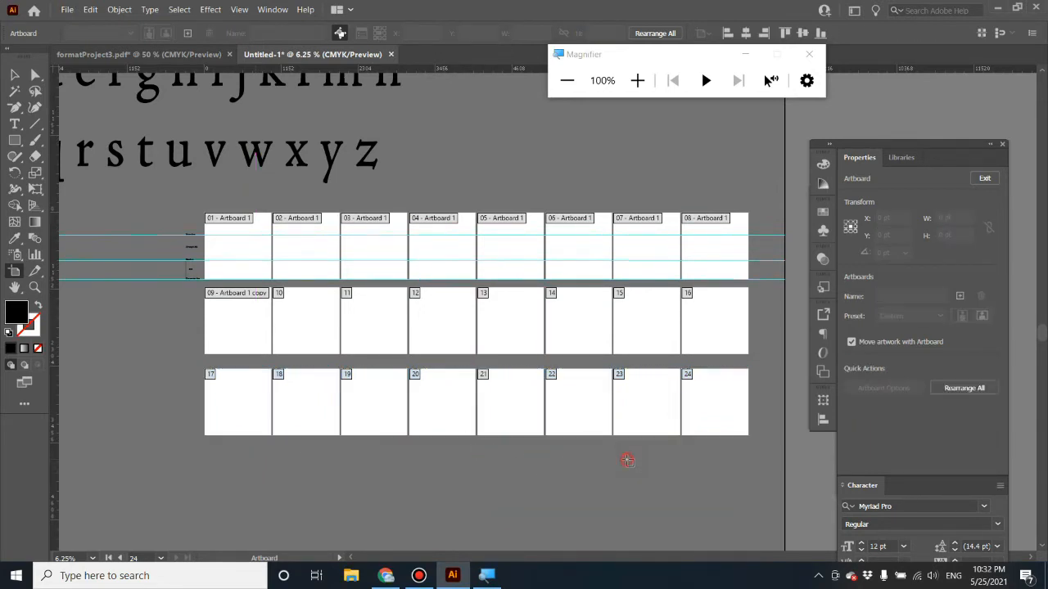
Duplicate the last two artboards of the third row below it and leave artboard editing
left_click(653, 409)
left_click(707, 414, "shift")
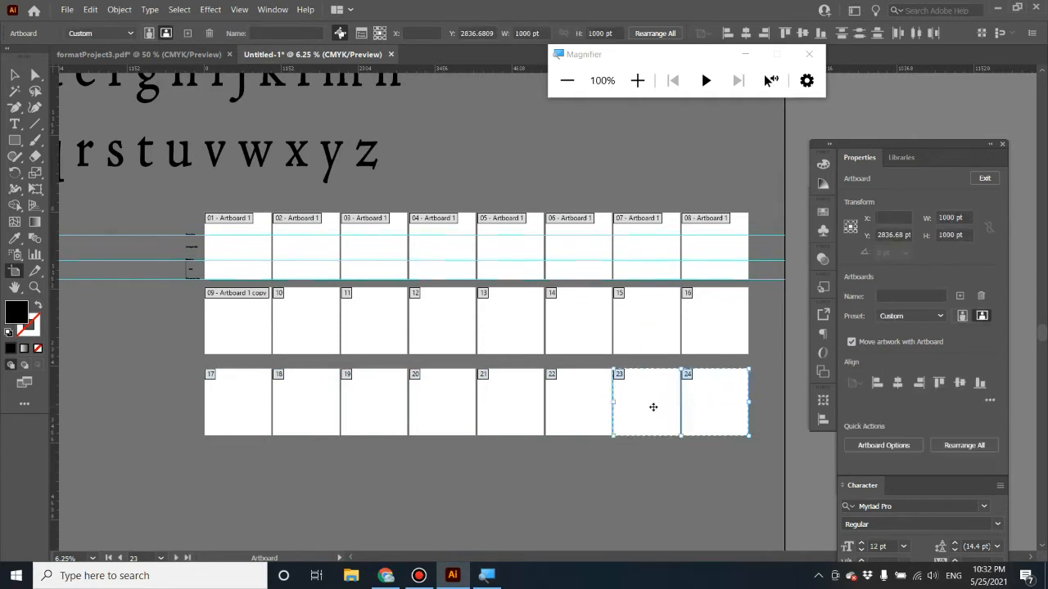
left_click_drag(653, 407, 676, 489)
left_click(14, 74)
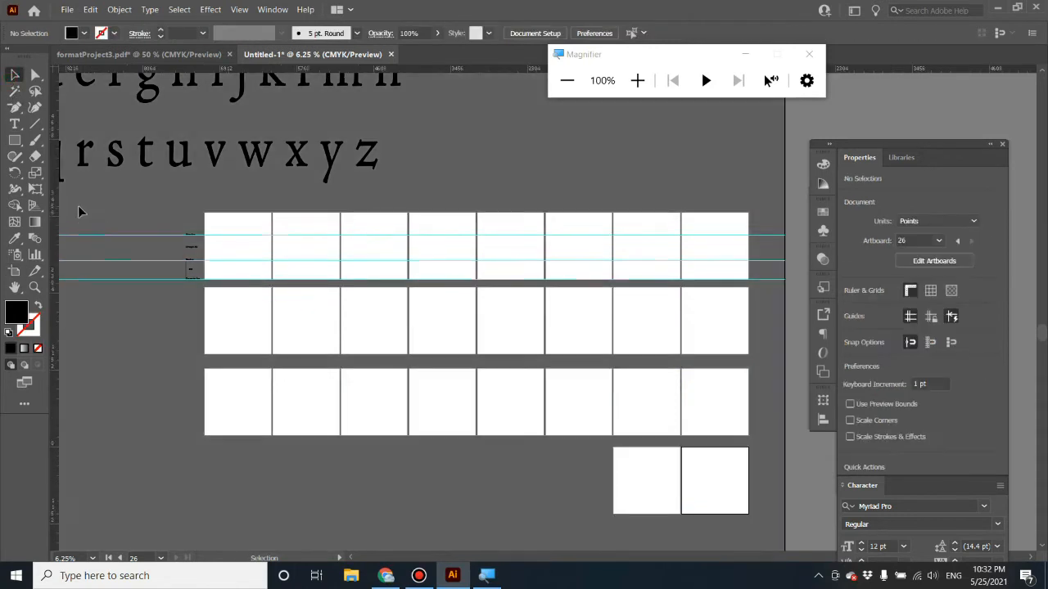
Copy the set of three horizontal guides onto the second, third and fourth artboard rows, aligning the lowest guide with each row's bottom edge
left_click(147, 280)
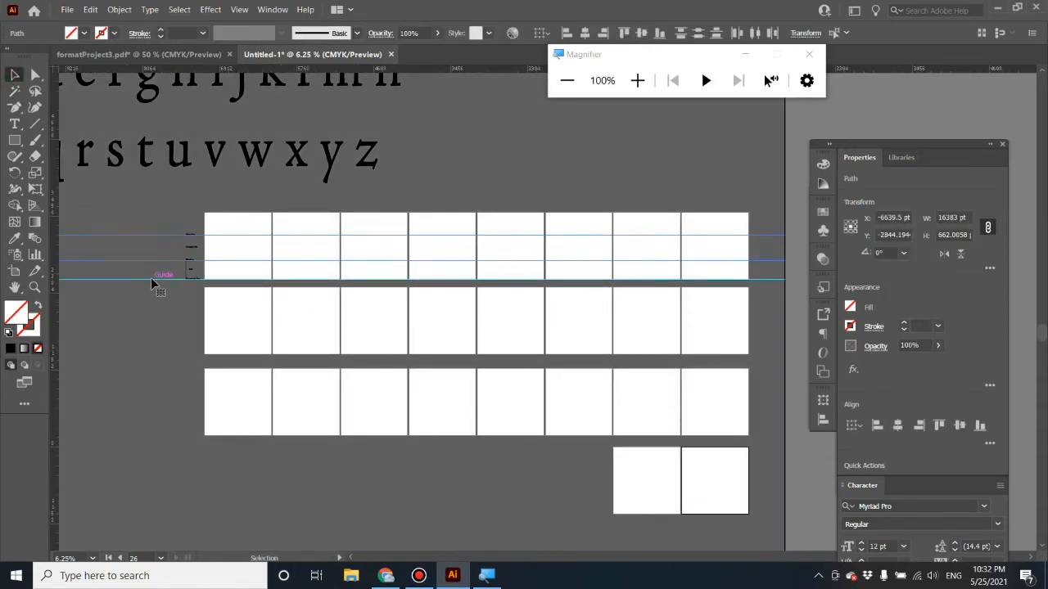
left_click_drag(151, 277, 250, 531)
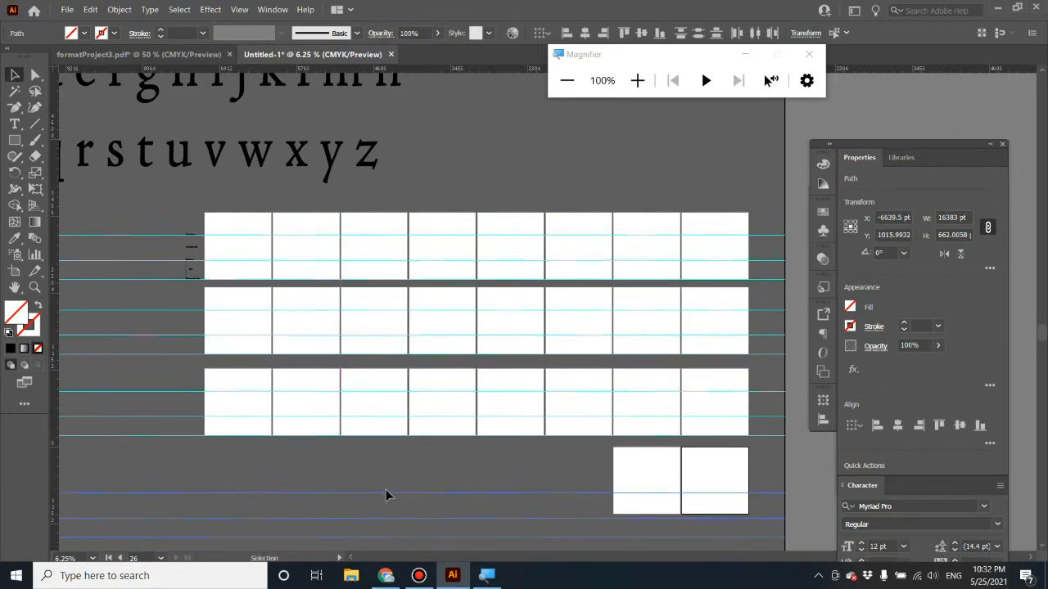
left_click_drag(386, 490, 378, 474)
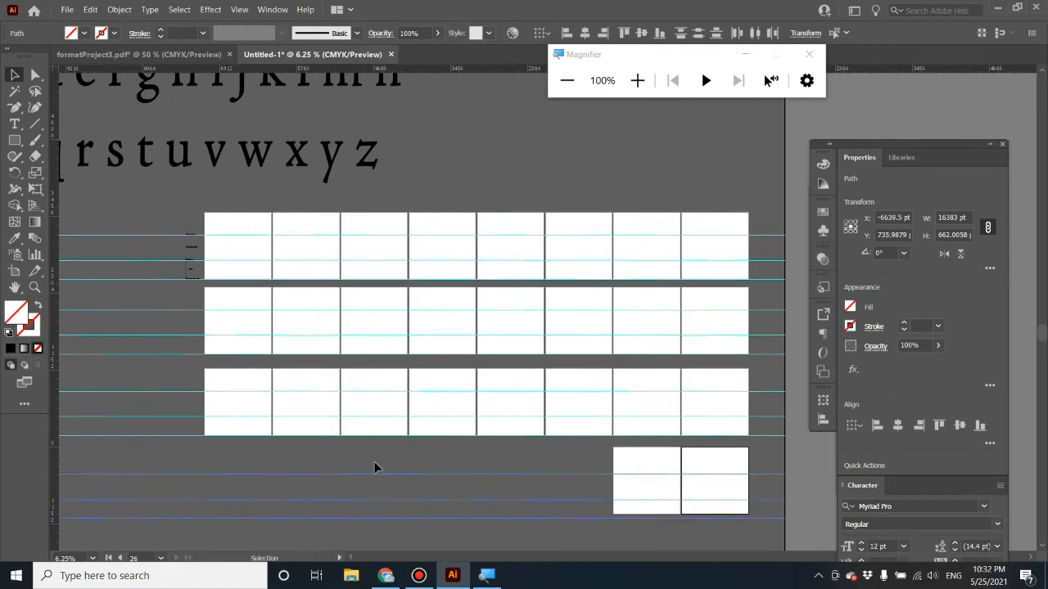
key("Up")
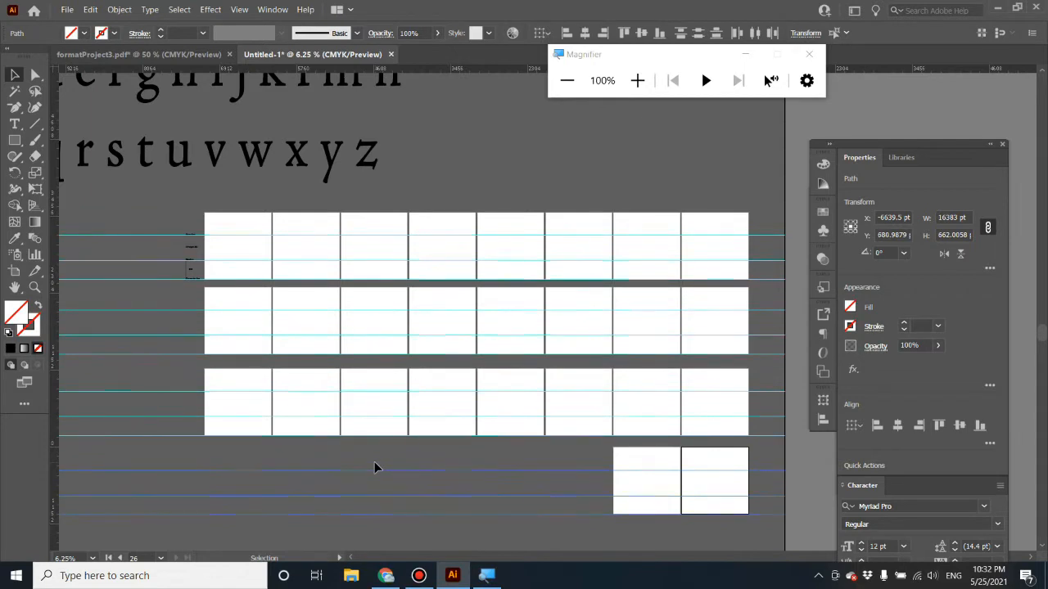
key("Up")
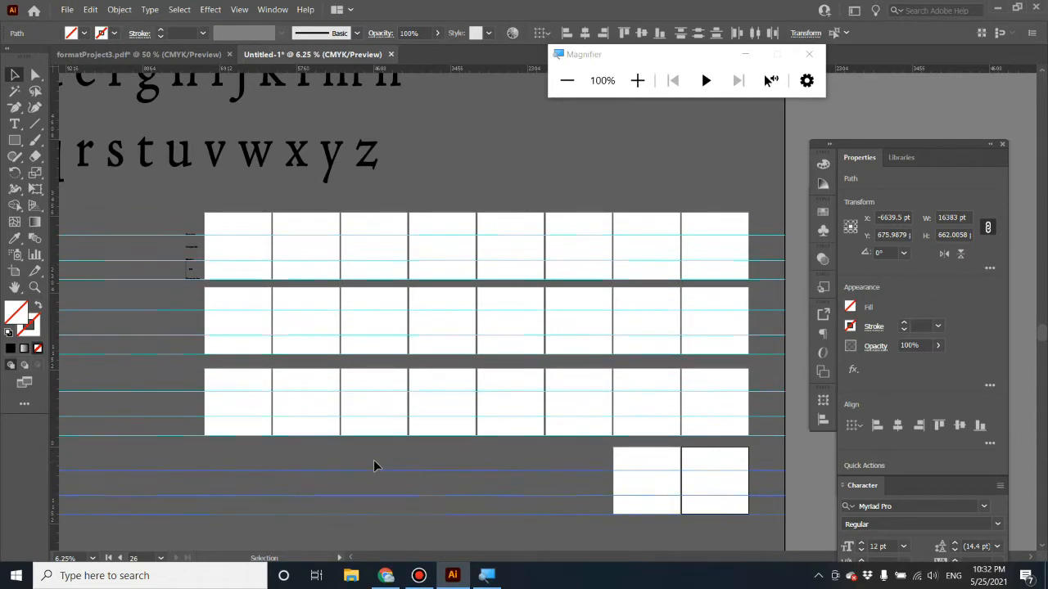
key("Up")
key("Up")
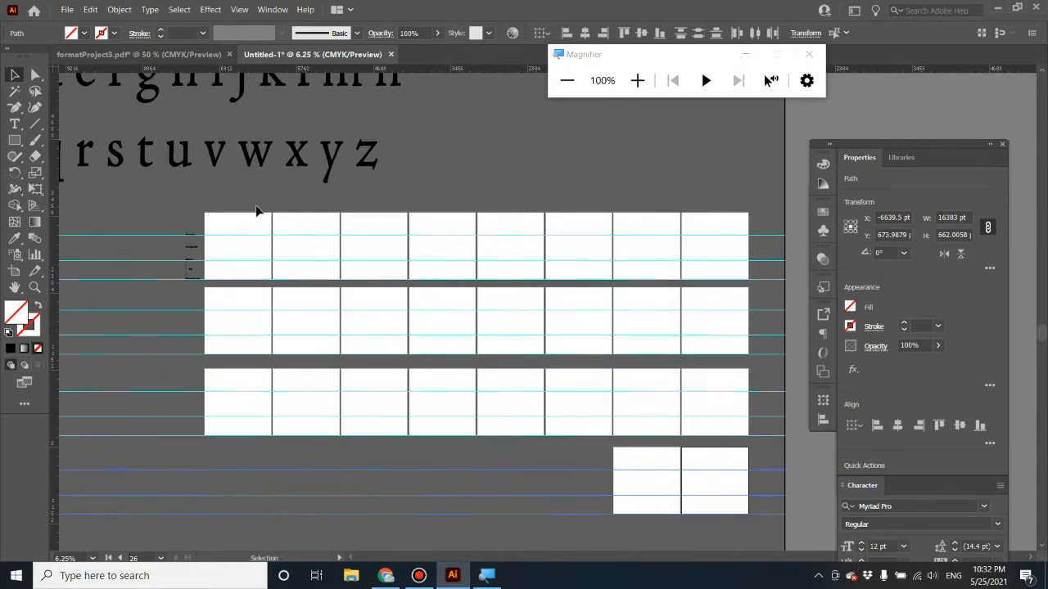
Ungroup the alphabet into individual letters
left_click(481, 172)
key("space")
left_click_drag(131, 288, 188, 328)
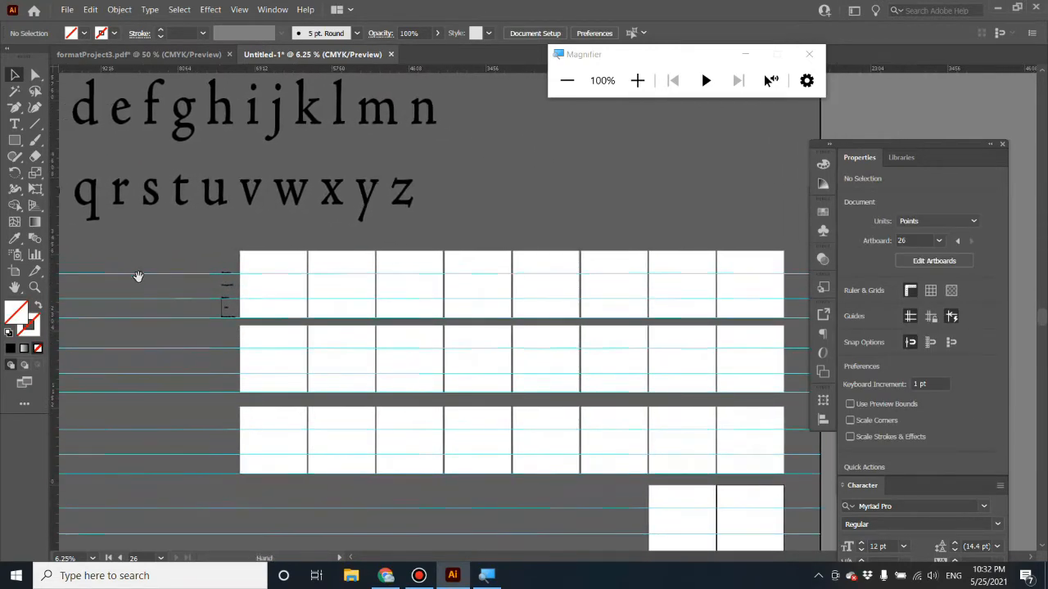
left_click_drag(138, 276, 226, 284)
left_click(69, 133)
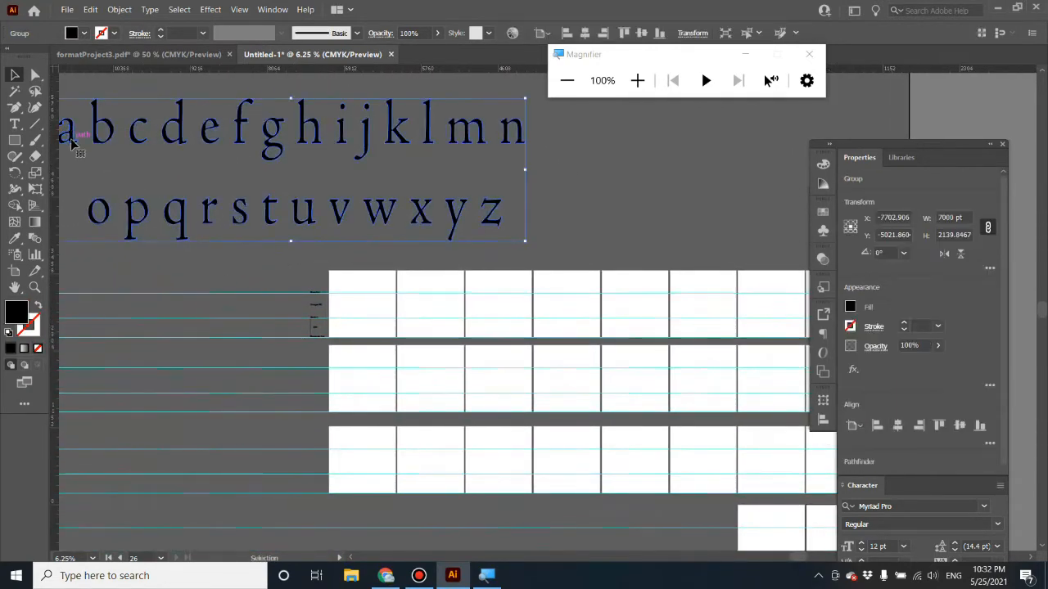
left_click(164, 263)
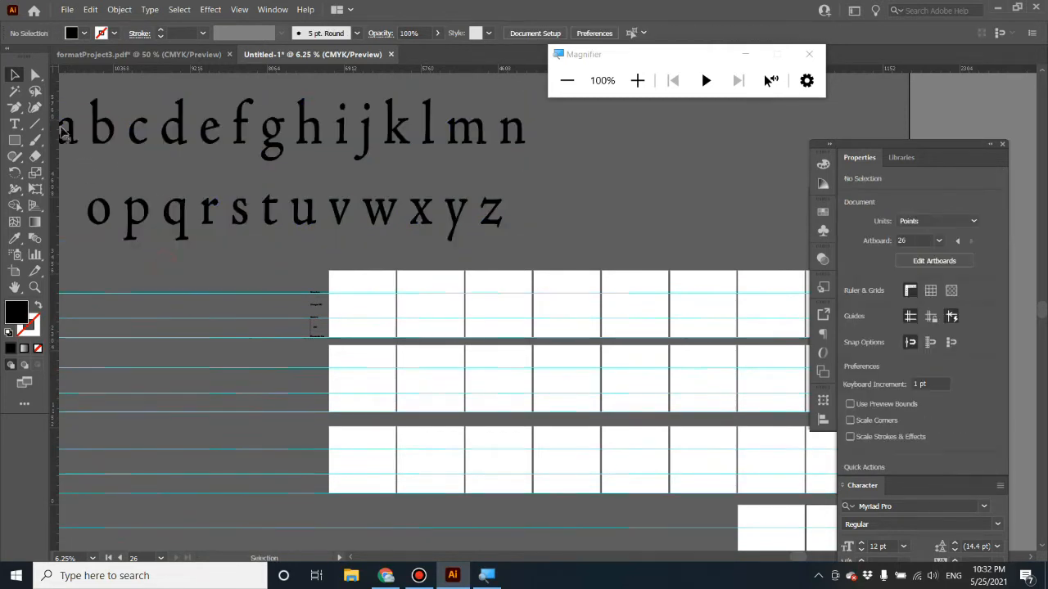
Place the letter a on the first artboard between the baseline and mean line guides, and nudge it 9 pt left
left_click_drag(69, 133, 345, 305)
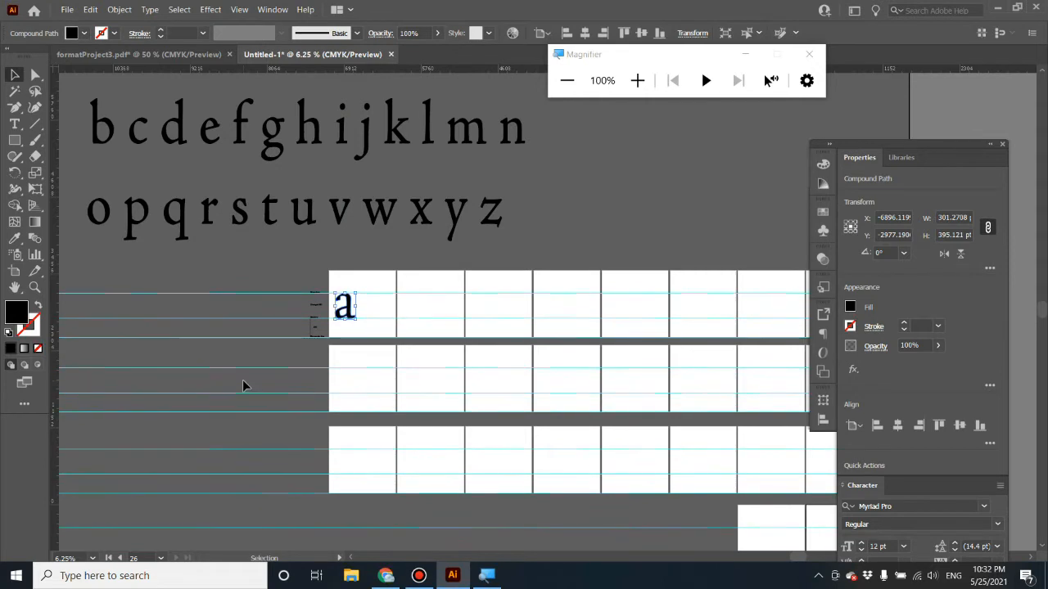
key("Left")
key("Left")
key("Left")
key("Left")
key("Left")
key("Left")
key("Left")
key("Left")
key("Left")
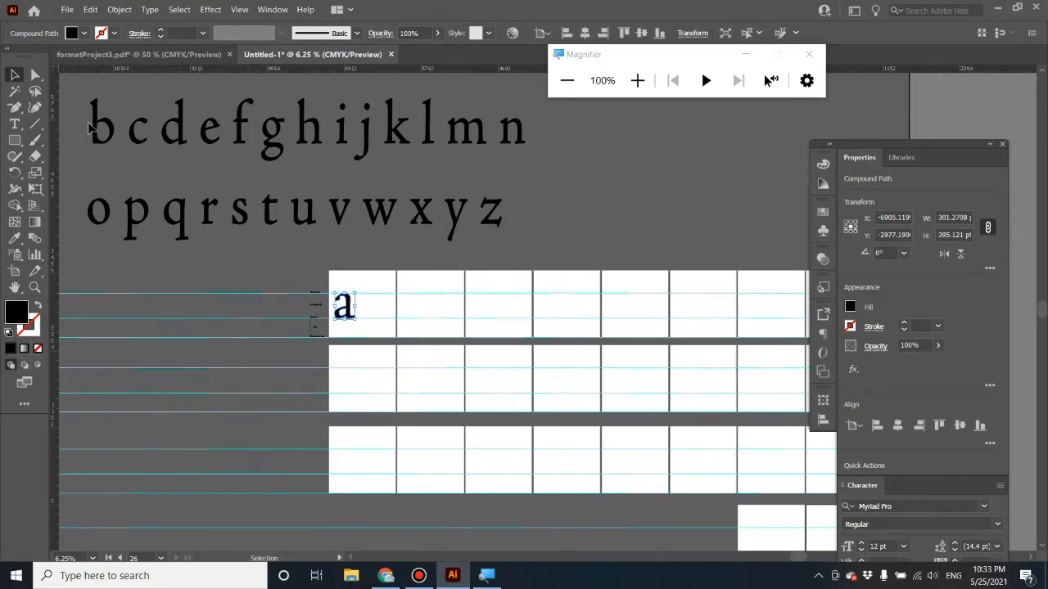
Place the letters b, c, d and e on the second to fifth artboards, seated on the baseline guide
left_click_drag(96, 146, 409, 316)
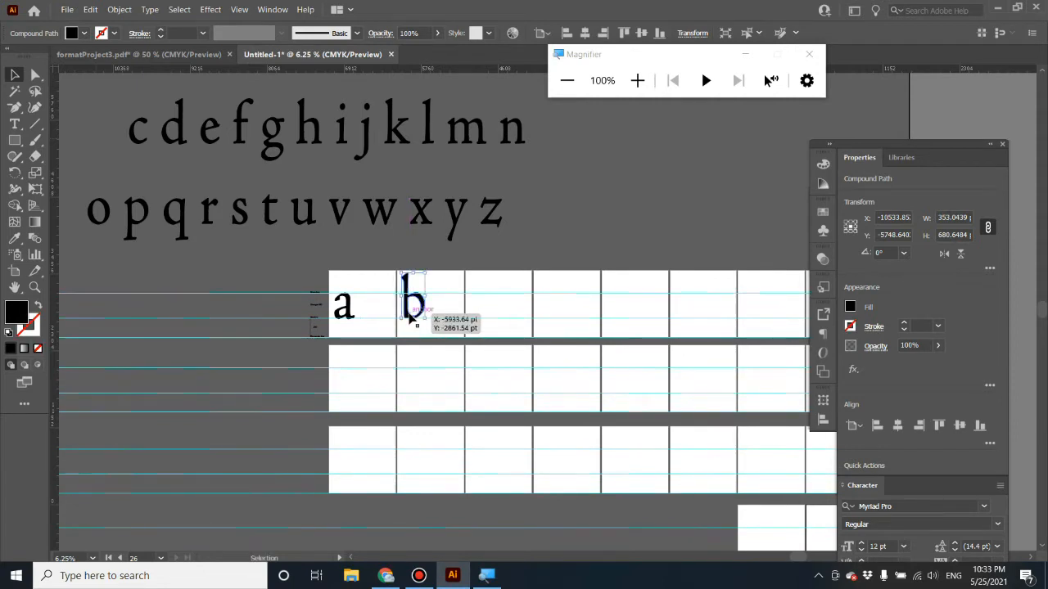
left_click(119, 180)
left_click_drag(140, 146, 483, 319)
left_click_drag(175, 131, 552, 321)
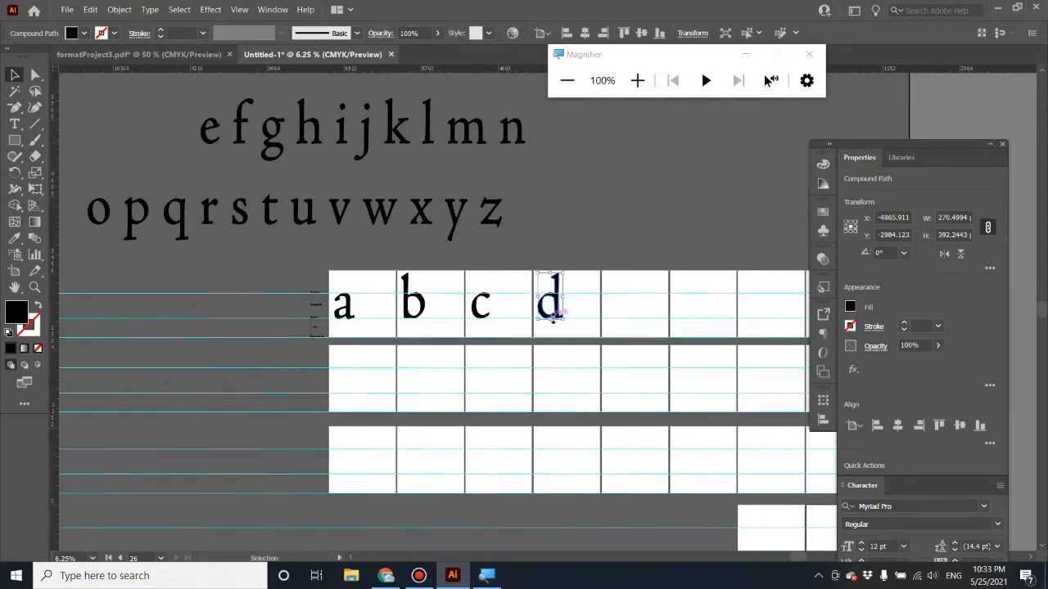
left_click_drag(211, 131, 616, 318)
left_click(242, 141)
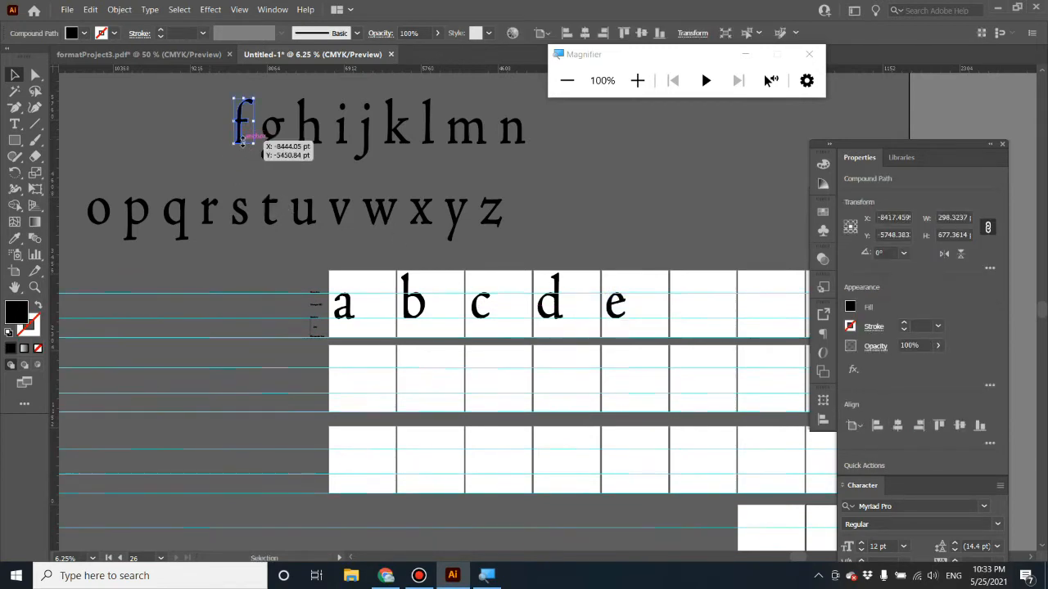
left_click_drag(244, 157, 618, 288)
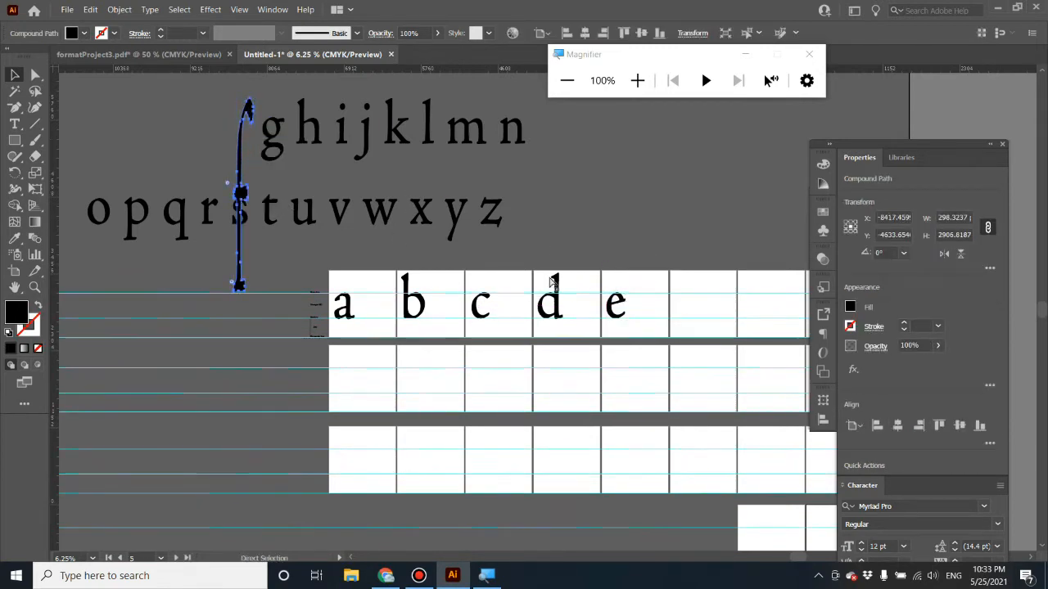
key("ctrl+z")
Place the letters f and g on the sixth and seventh artboards, seated on the baseline guide
left_click_drag(243, 133, 684, 309)
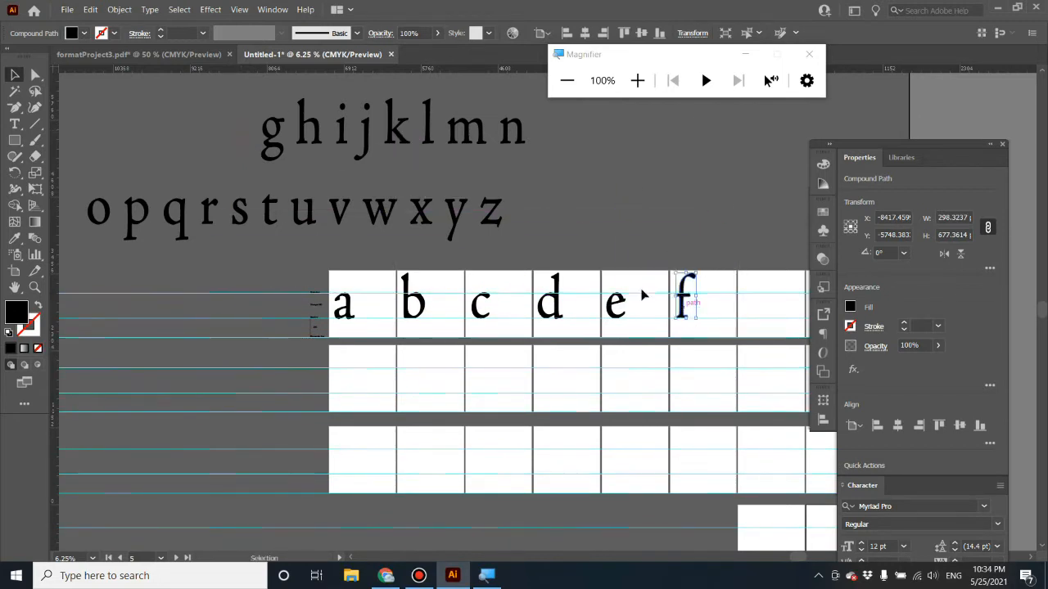
left_click_drag(277, 141, 754, 319)
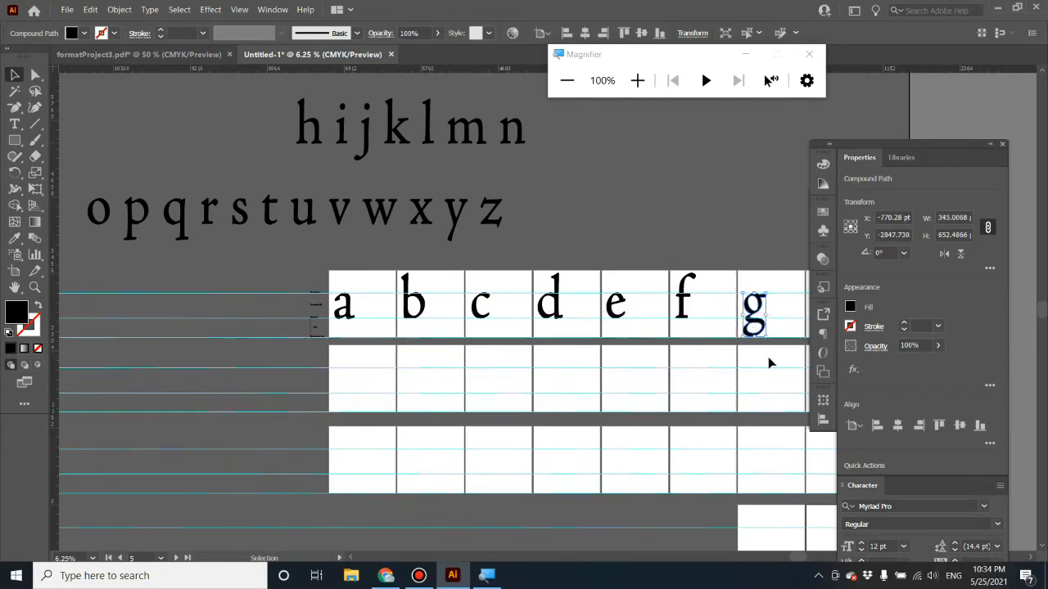
Place the letters h, i and j on the eighth to tenth artboards, and lower the second row's baseline guide slightly
key("space")
left_click_drag(775, 361, 610, 360)
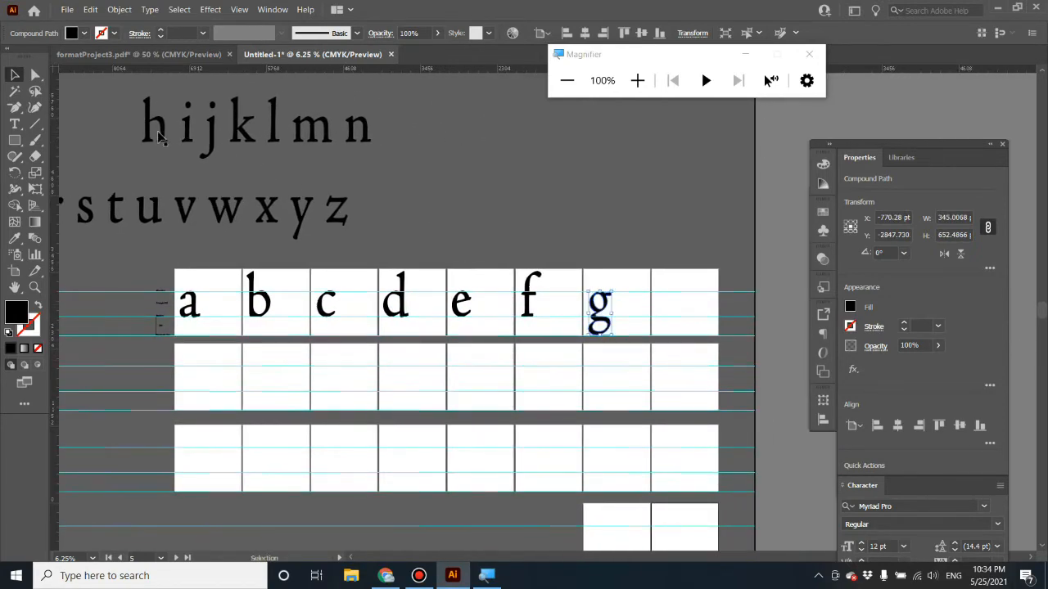
left_click(163, 139)
left_click_drag(164, 139, 676, 318)
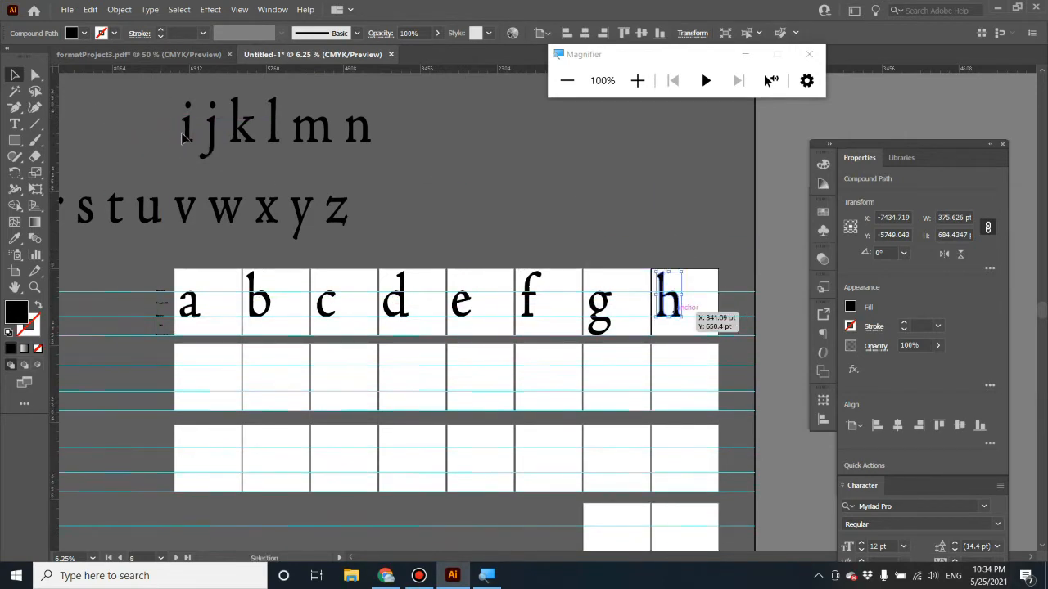
left_click_drag(184, 135, 188, 378)
left_click_drag(209, 158, 254, 403)
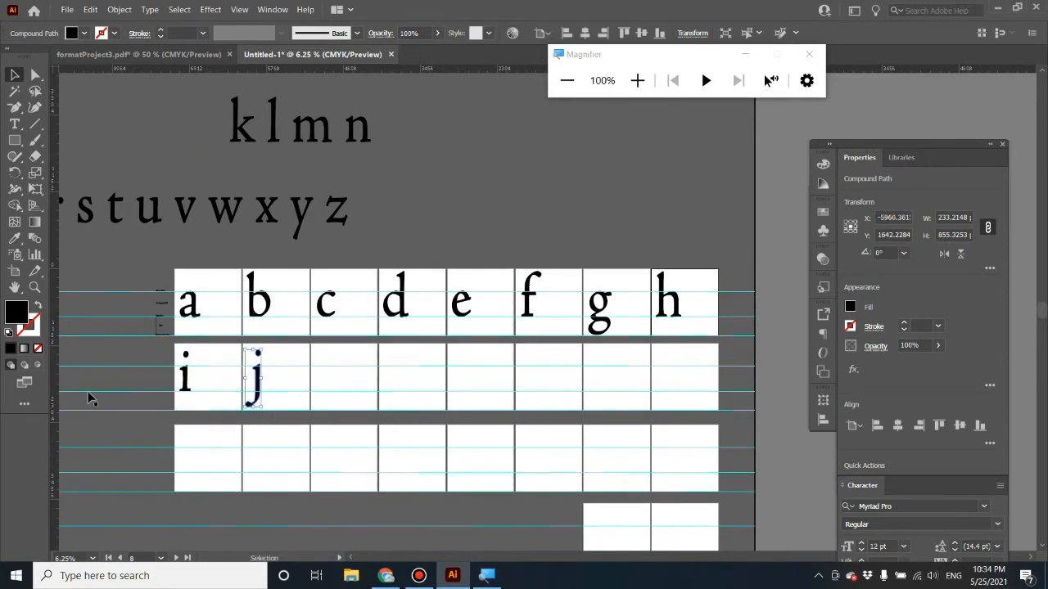
left_click_drag(87, 392, 89, 394)
left_click(250, 410)
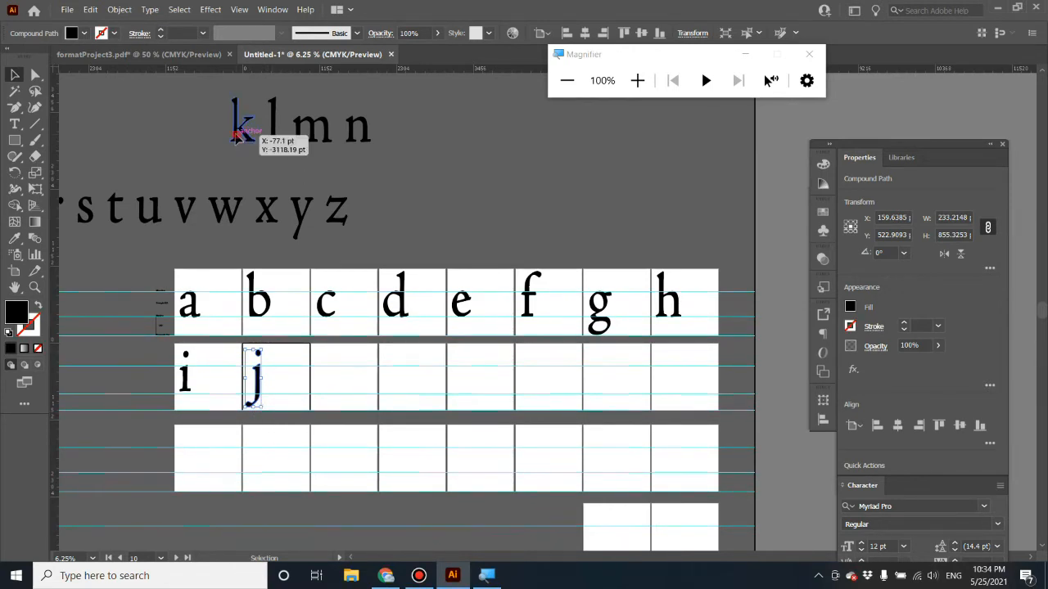
Place the letters k, l, m and n on the eleventh to fourteenth artboards, seated on the baseline guide, shifting l slightly left
left_click_drag(239, 121, 331, 382)
left_click(424, 197)
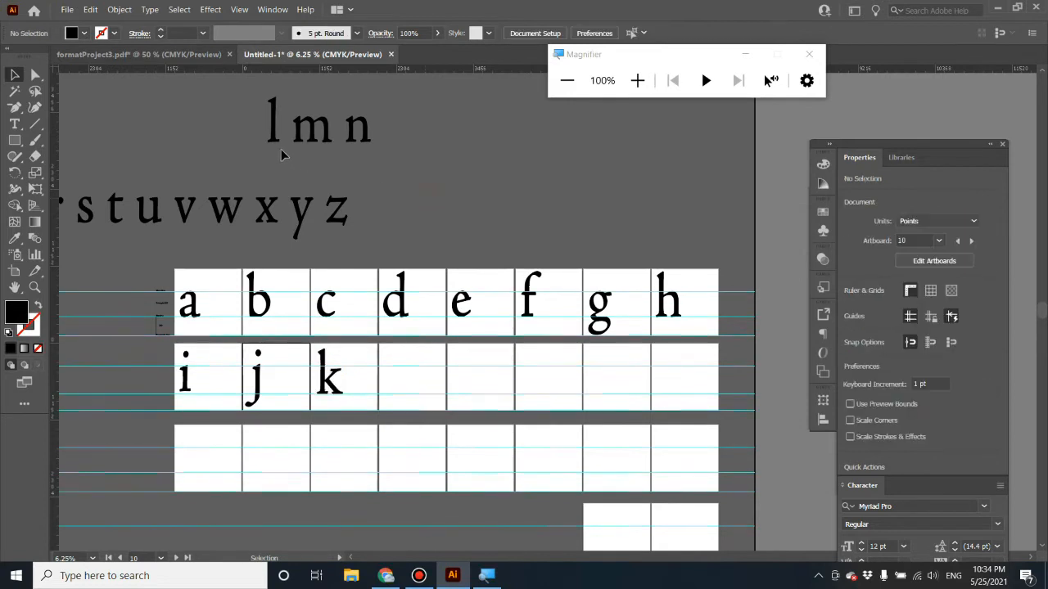
left_click_drag(274, 141, 393, 392)
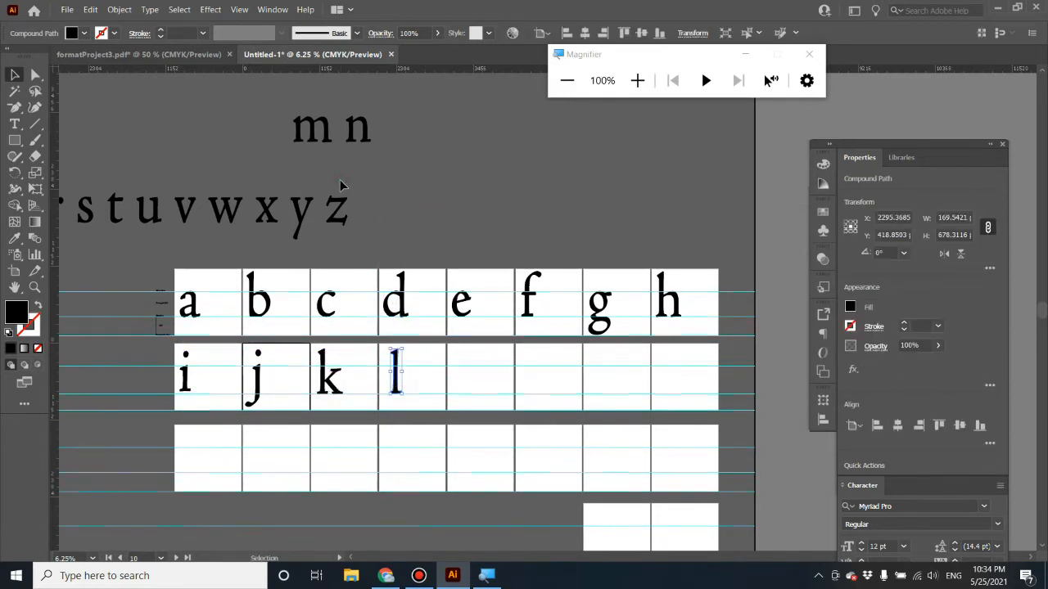
left_click(339, 179)
left_click_drag(307, 144, 468, 397)
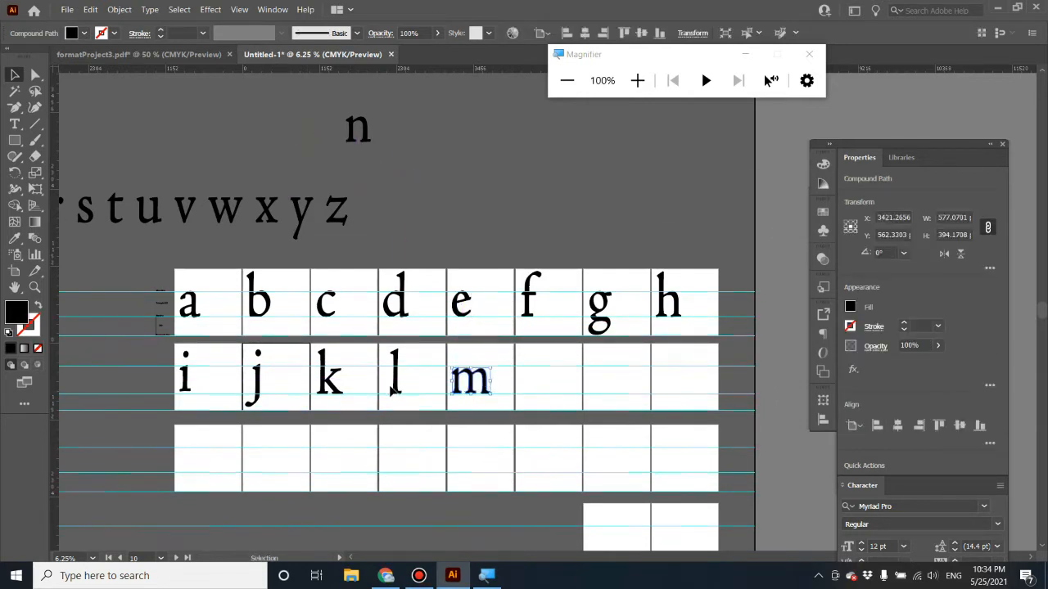
left_click(396, 389)
left_click_drag(396, 392, 394, 393)
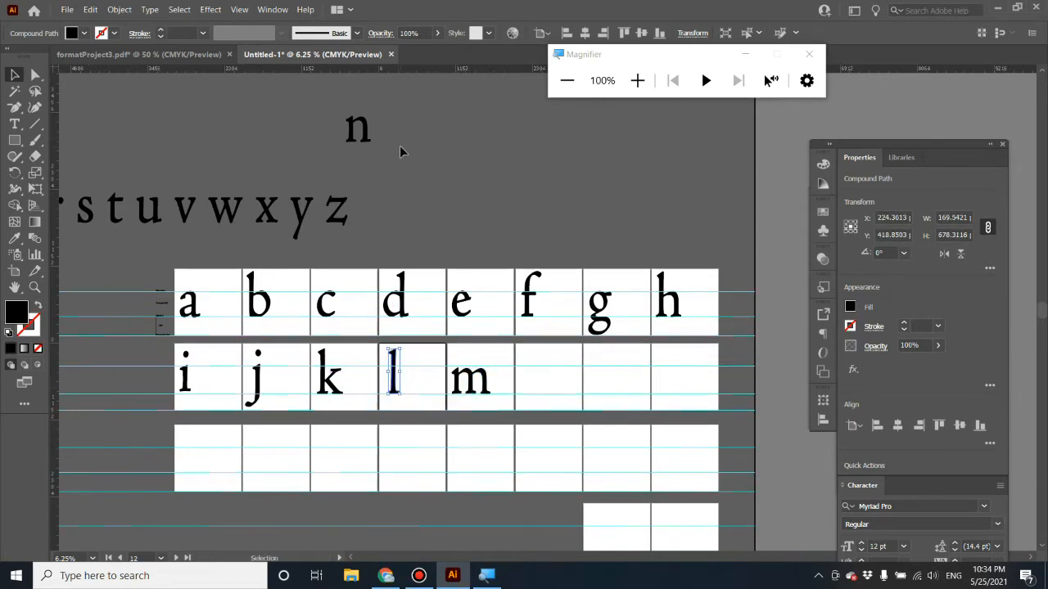
left_click(395, 145)
left_click_drag(367, 138, 545, 390)
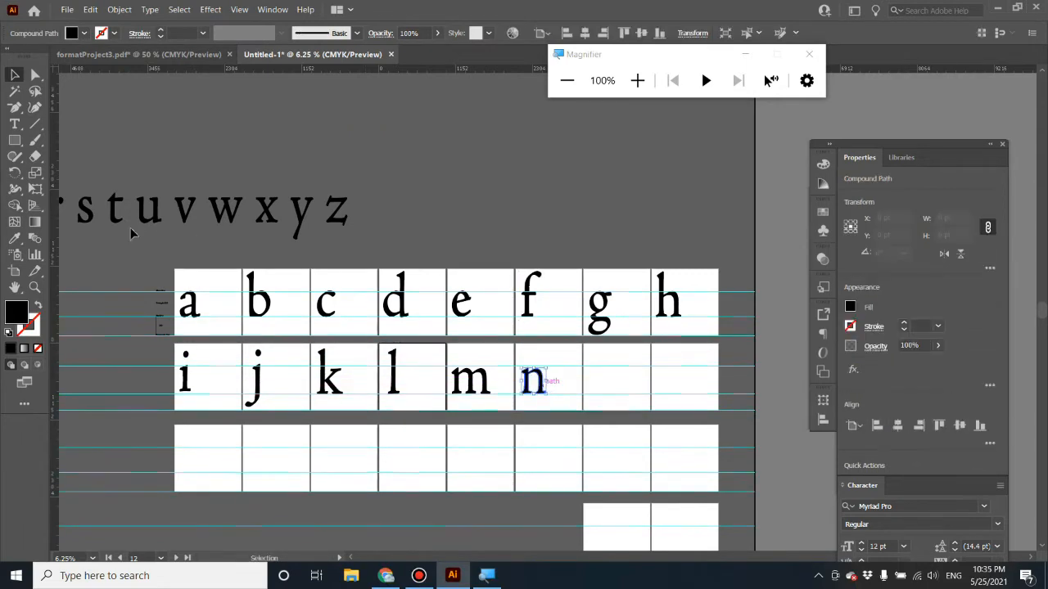
Place the letters o and p on the fifteenth and sixteenth artboards, seated on the baseline guide
left_click(146, 245)
left_click_drag(152, 249, 246, 256)
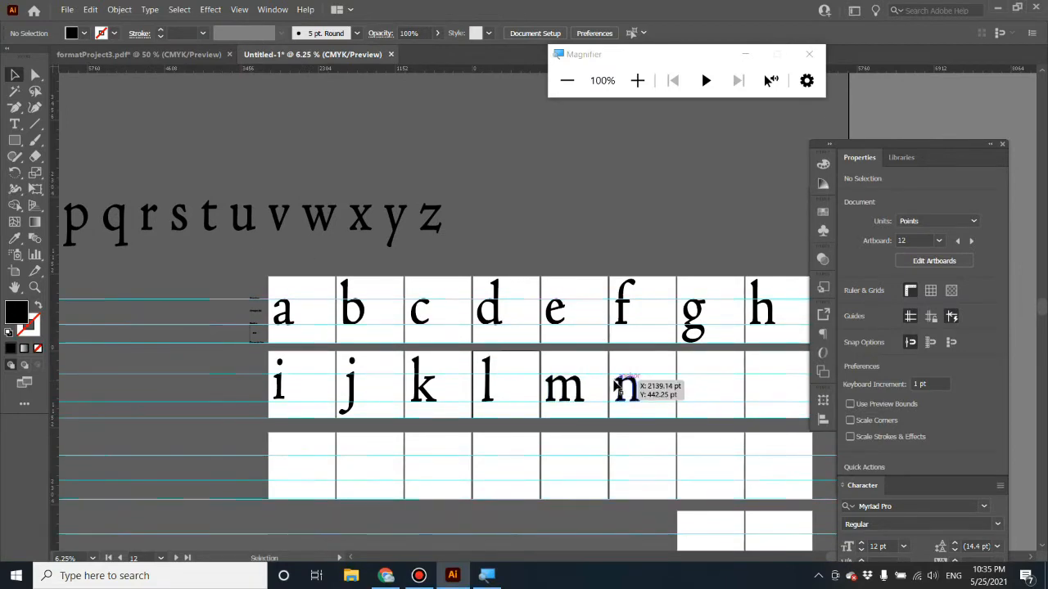
left_click_drag(117, 264, 176, 274)
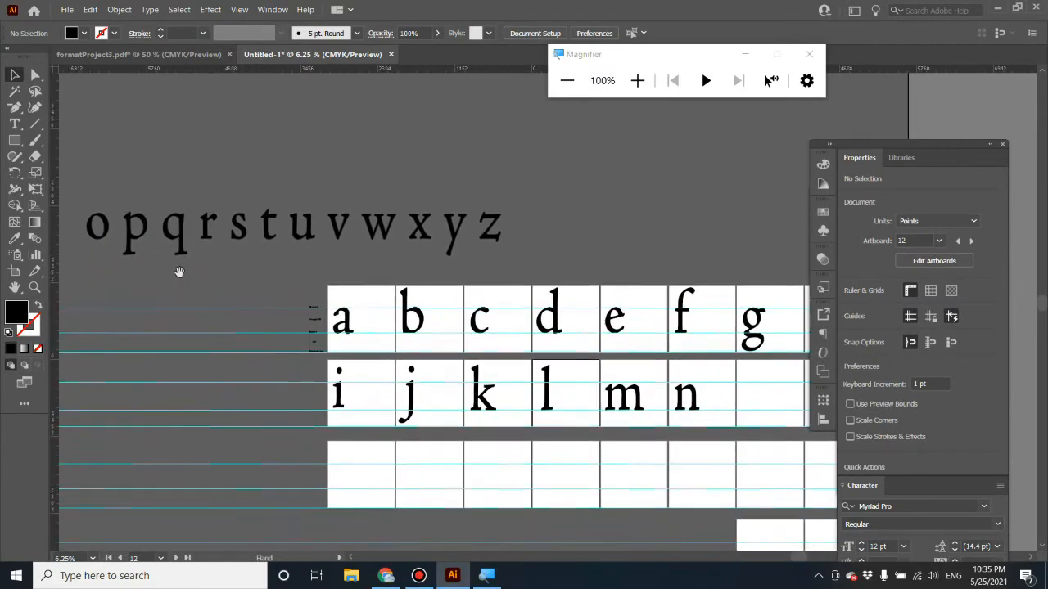
left_click_drag(100, 237, 757, 404)
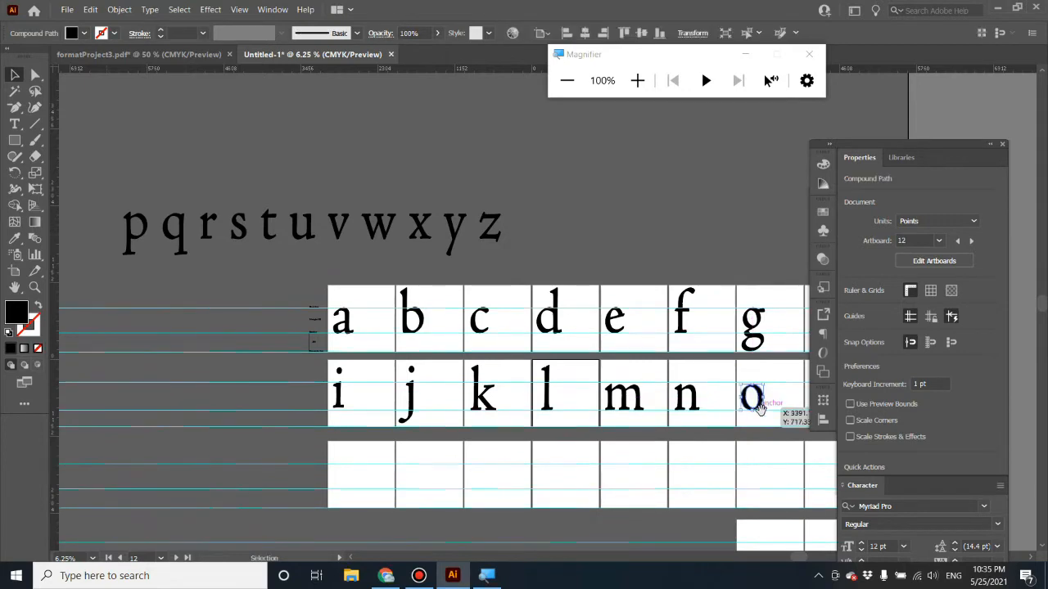
left_click_drag(760, 460, 696, 430)
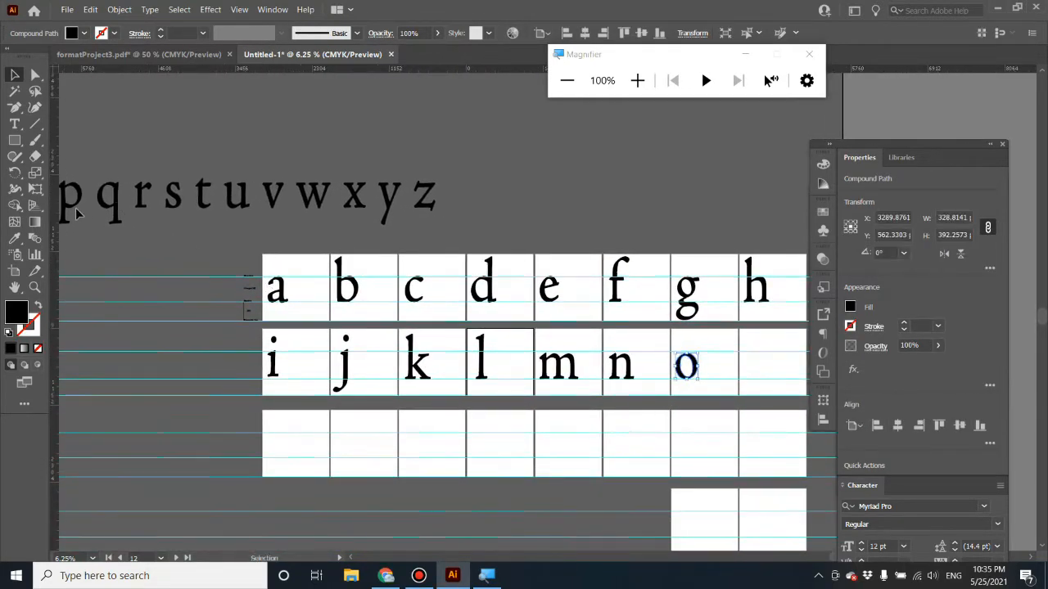
left_click_drag(72, 211, 760, 379)
Place the letters q, r, s and t on the first four artboards of the third row, seated on the baseline guide
left_click_drag(102, 211, 288, 464)
left_click_drag(141, 203, 342, 456)
left_click_drag(175, 213, 416, 457)
left_click(203, 204)
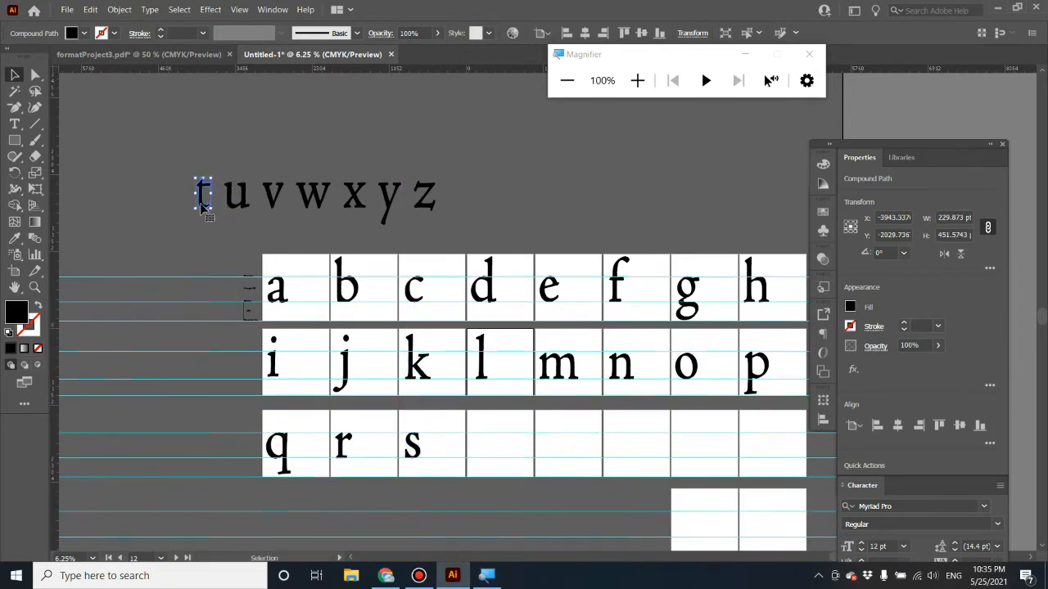
left_click_drag(203, 206, 481, 457)
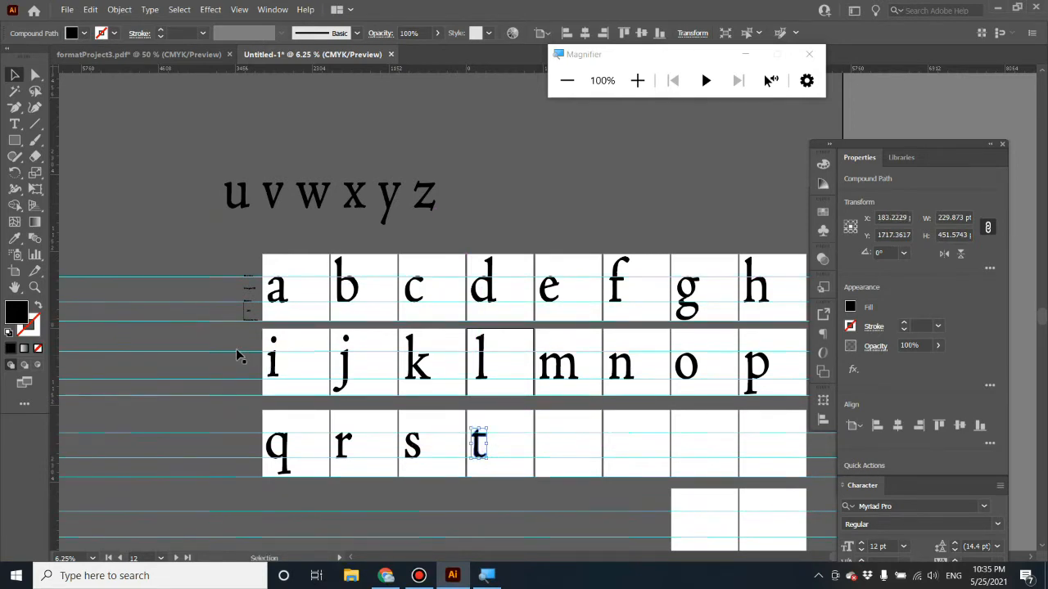
Place the letters u, v, w and x on the remaining four artboards of the third row, seated on the baseline guide
left_click_drag(233, 209, 552, 460)
left_click(274, 206)
left_click_drag(273, 207, 620, 453)
left_click_drag(308, 199, 693, 450)
left_click_drag(354, 195, 758, 446)
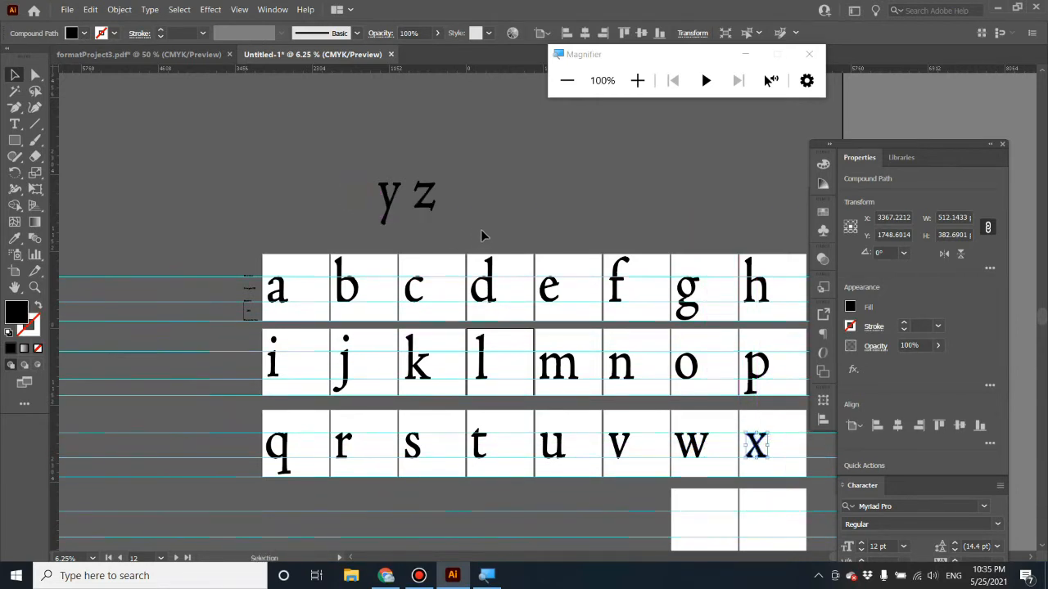
Place the letters y and z on the last two artboards at the baseline guide, and undock the Character panel
left_click_drag(385, 199, 692, 532)
scroll(603, 475, "down", 2)
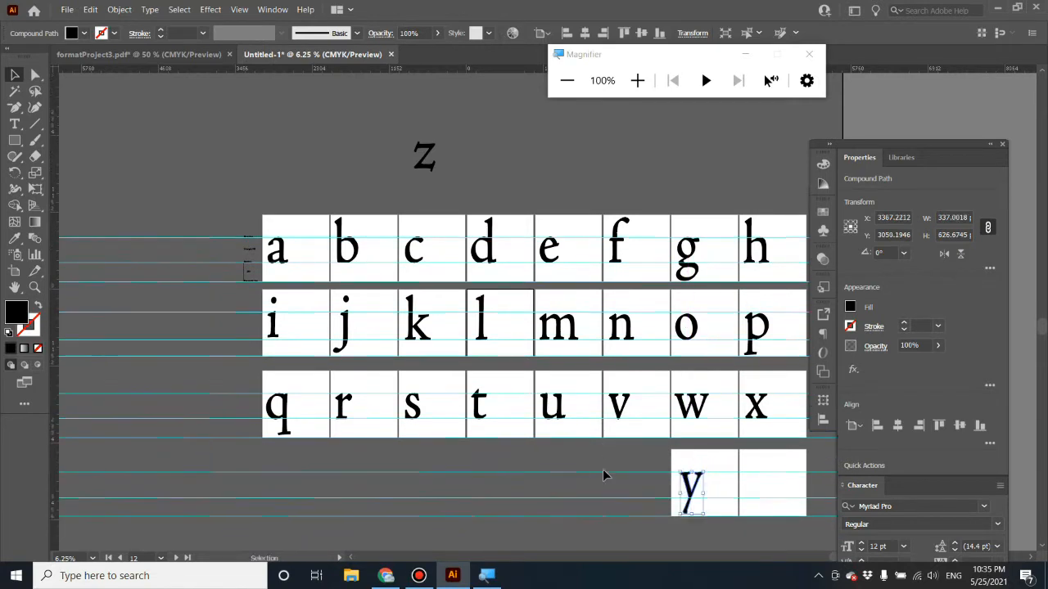
left_click_drag(426, 134, 747, 467)
left_click_drag(893, 486, 858, 466)
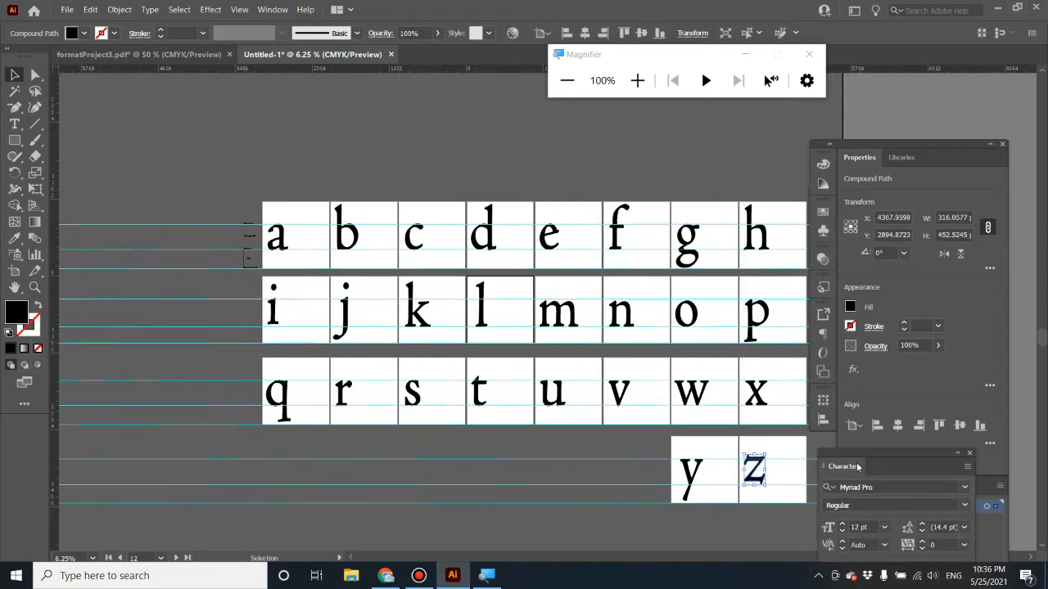
Nudge the letter z down 49 pt on the last artboard
key("shift+Down")
key("shift+Down")
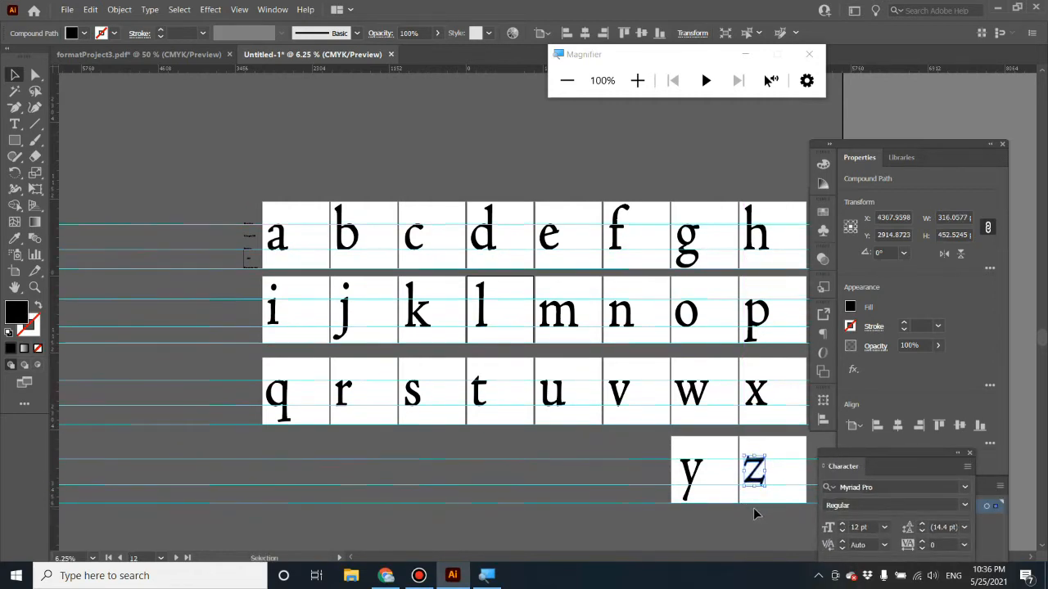
key("Down")
key("Down")
key("Down")
key("Down")
key("Down")
key("Down")
key("Down")
key("Down")
key("Down")
key("Down")
key("Down")
key("Down")
key("Down")
key("Down")
key("Down")
key("Down")
key("Down")
key("Down")
key("Down")
key("Down")
key("Down")
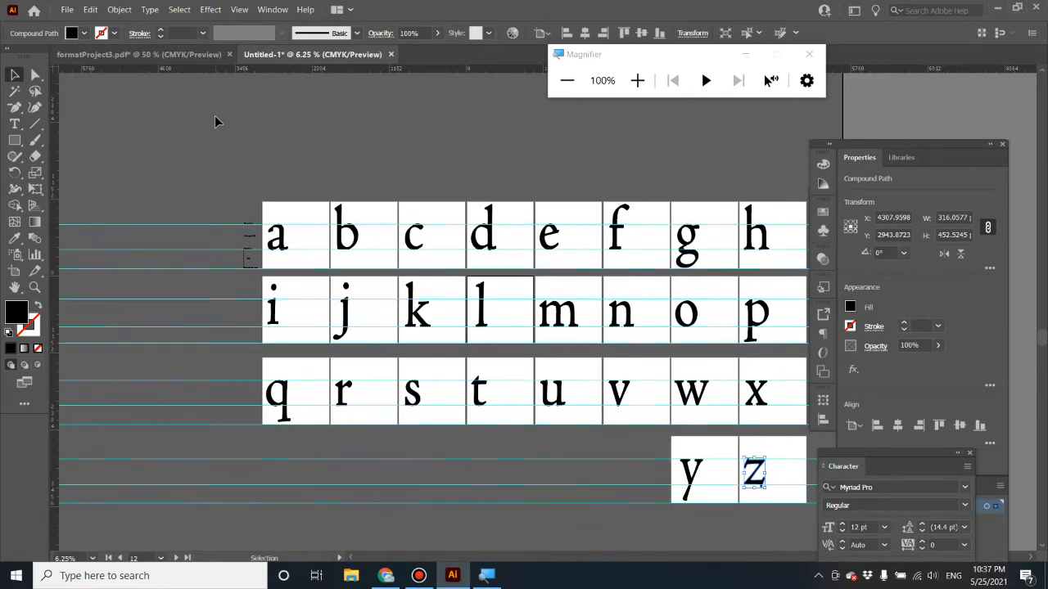
Start an Export As of the document and go to the TLKJenson folder as the destination
left_click(64, 9)
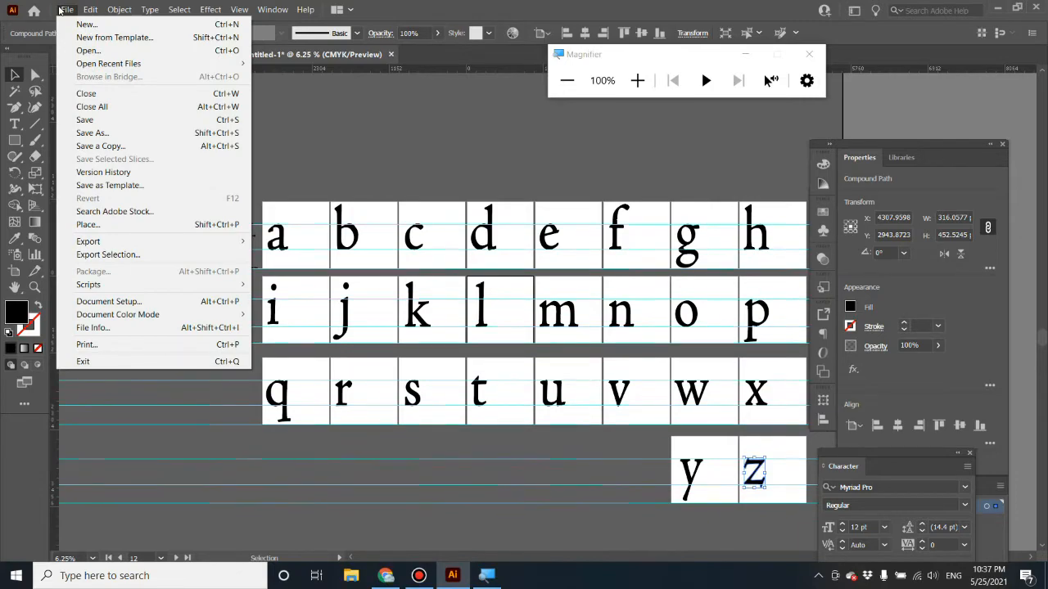
key("super+plus")
key("super+plus")
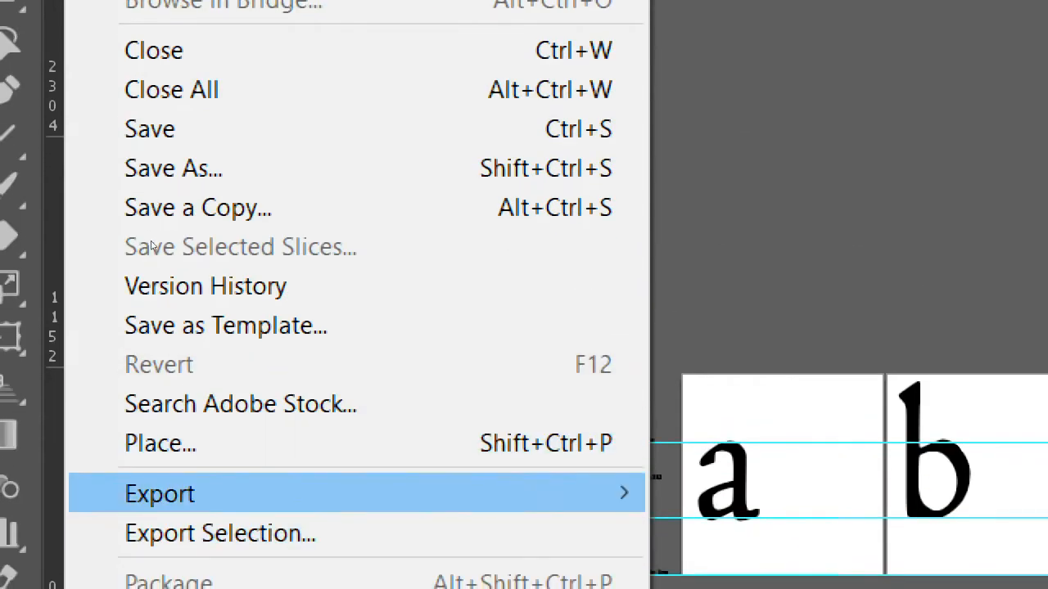
mouse_move(160, 494)
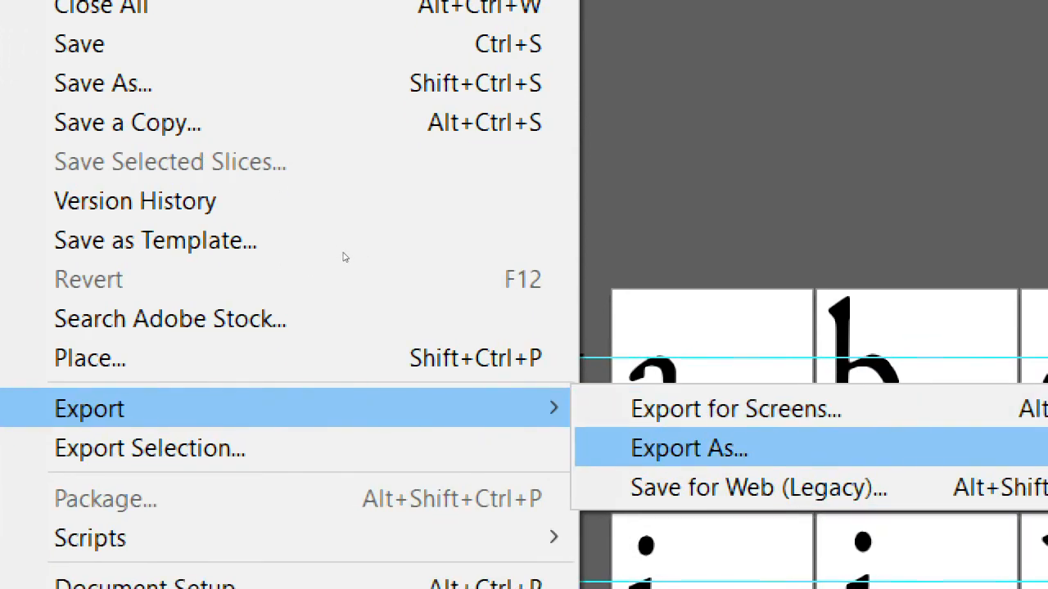
key("Return")
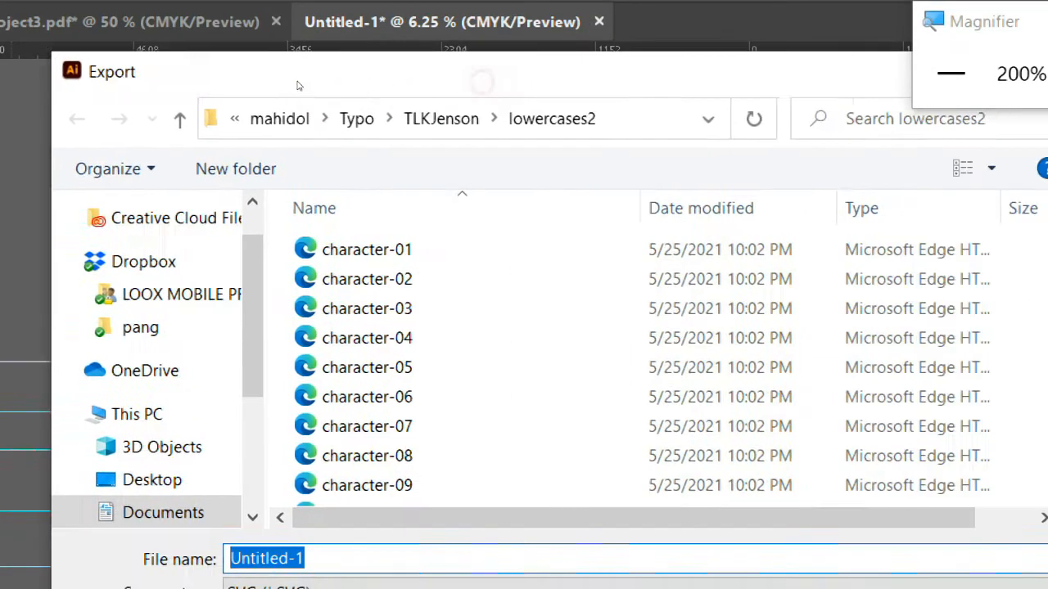
mouse_move(297, 82)
left_mouse_down()
mouse_move(267, 81)
mouse_move(313, 76)
left_mouse_up()
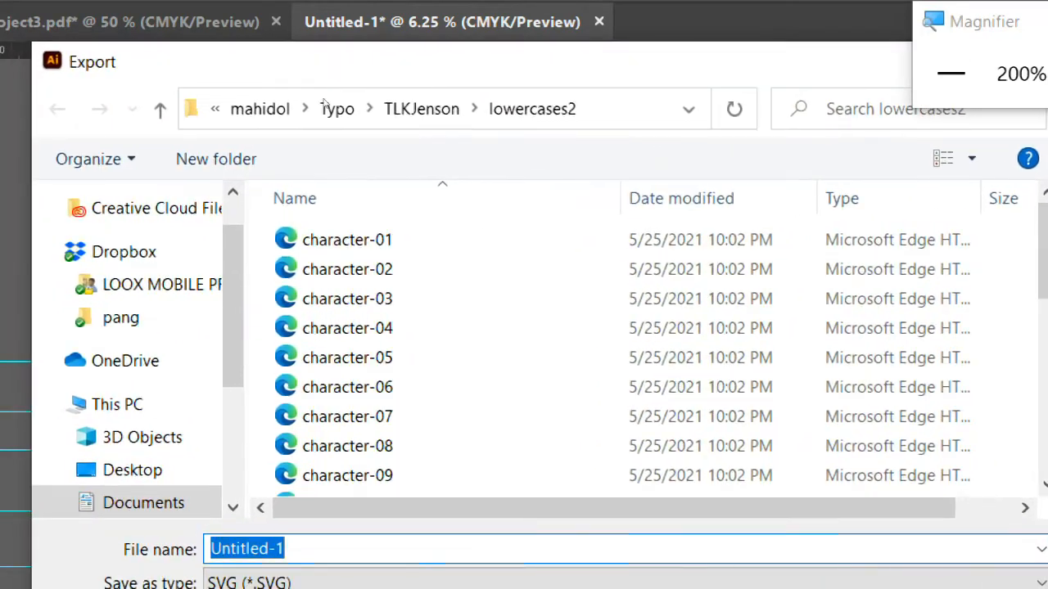
left_click(422, 109)
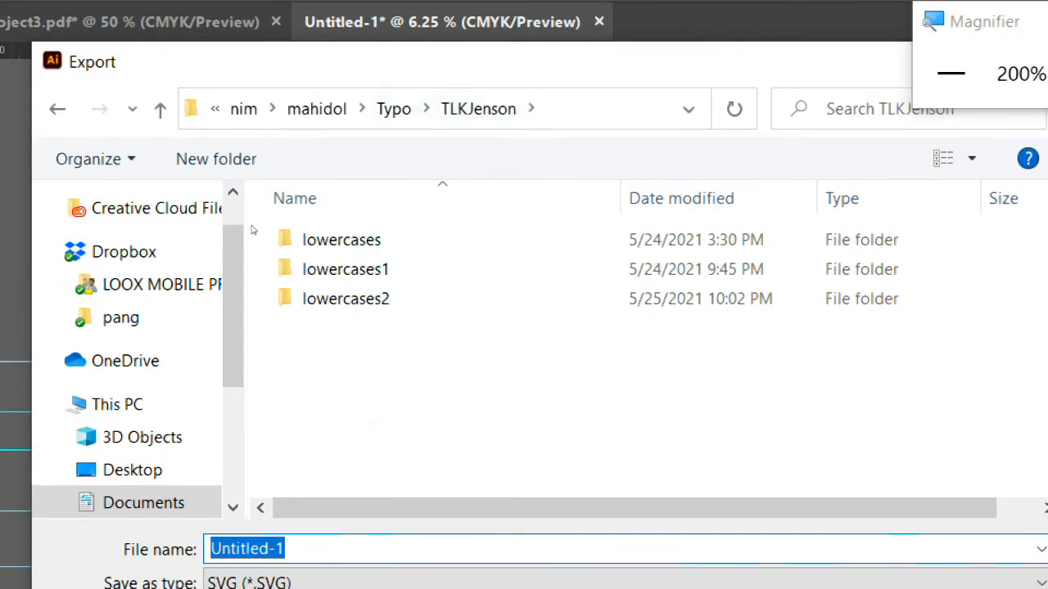
Create a folder named lowercases3 inside TLKJenson and open it as the export destination
left_click(252, 228)
right_click(251, 228)
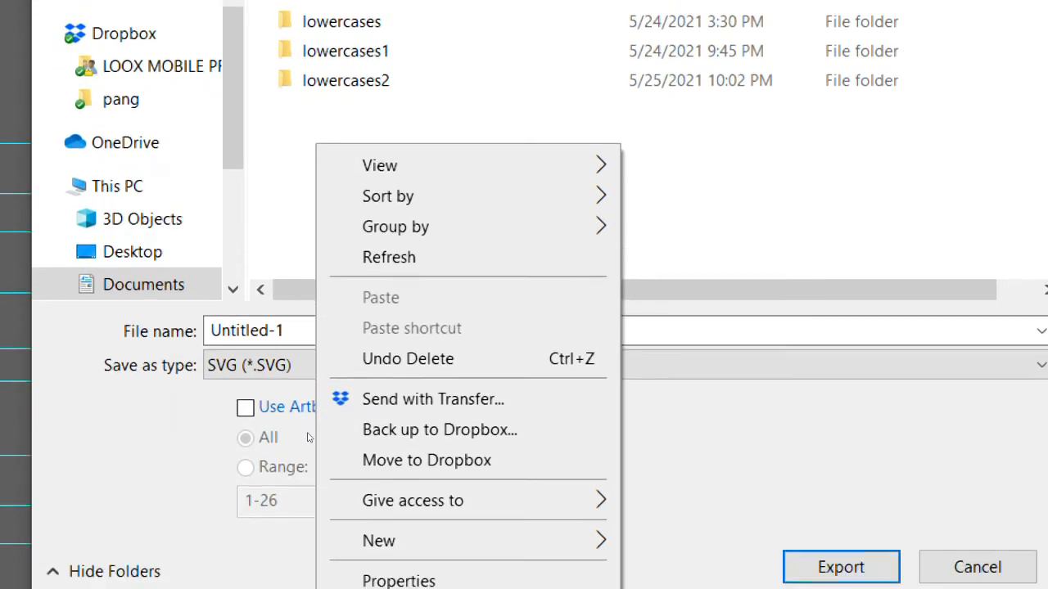
mouse_move(378, 540)
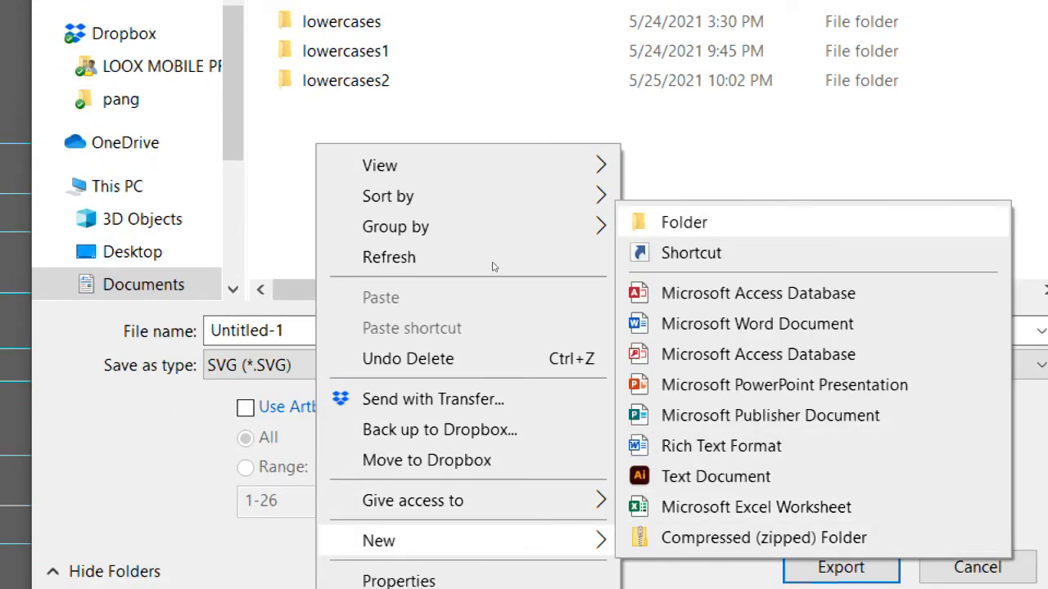
left_click(684, 222)
type("low")
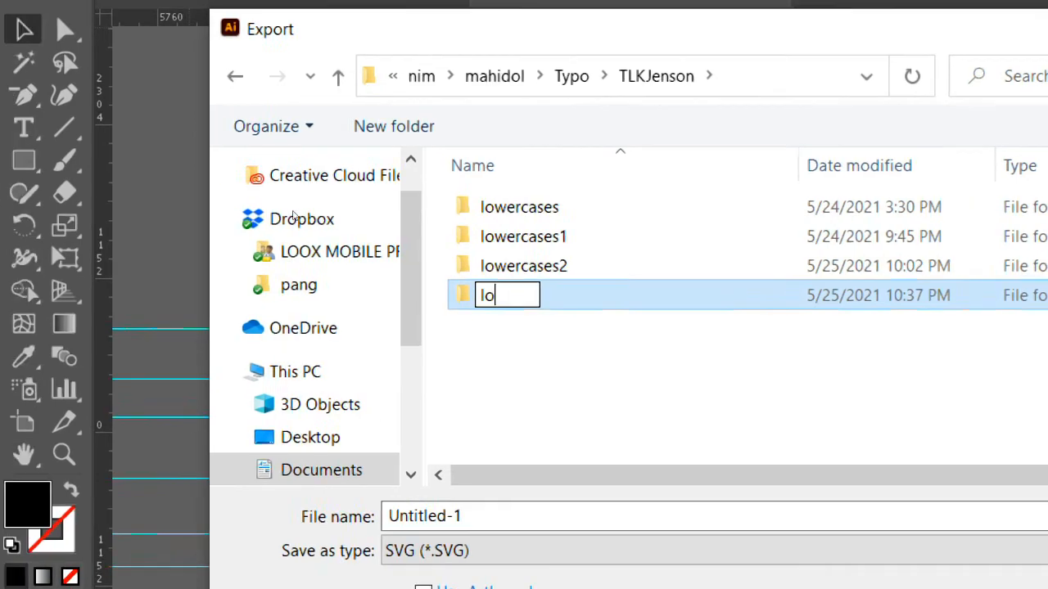
type("erc")
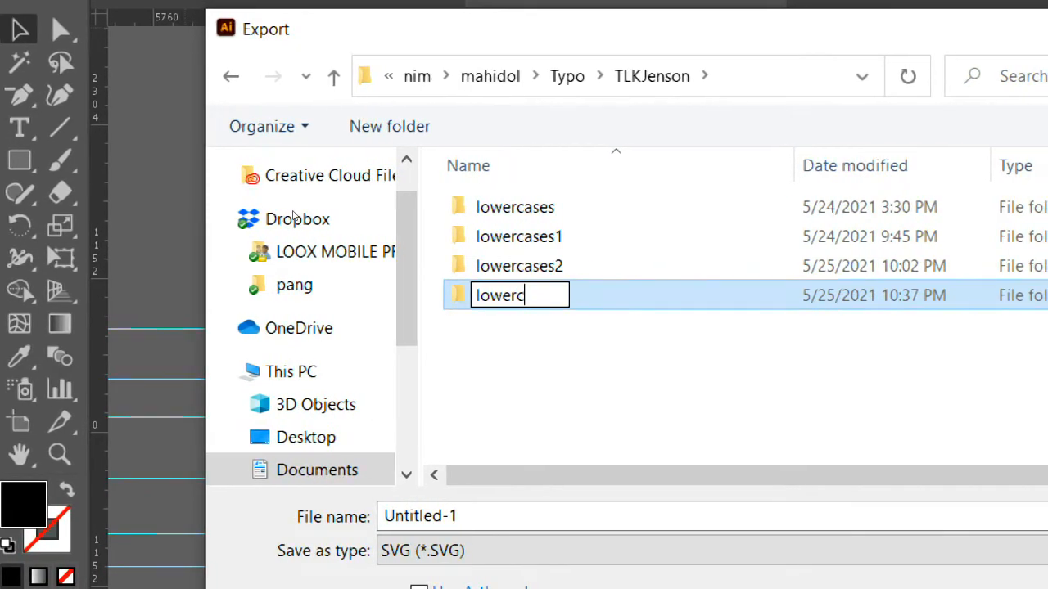
type("ases")
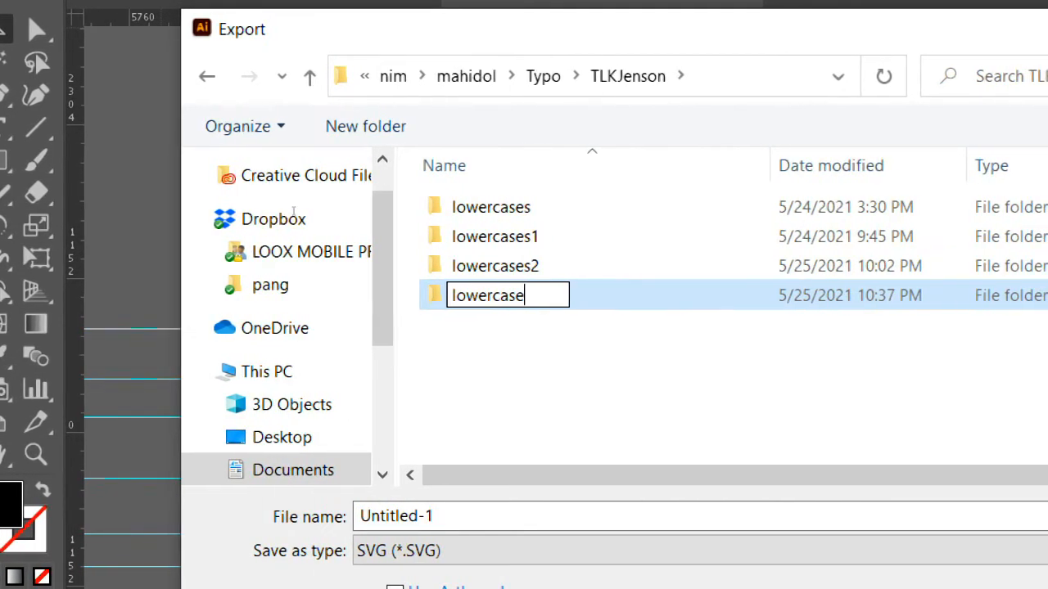
type("3")
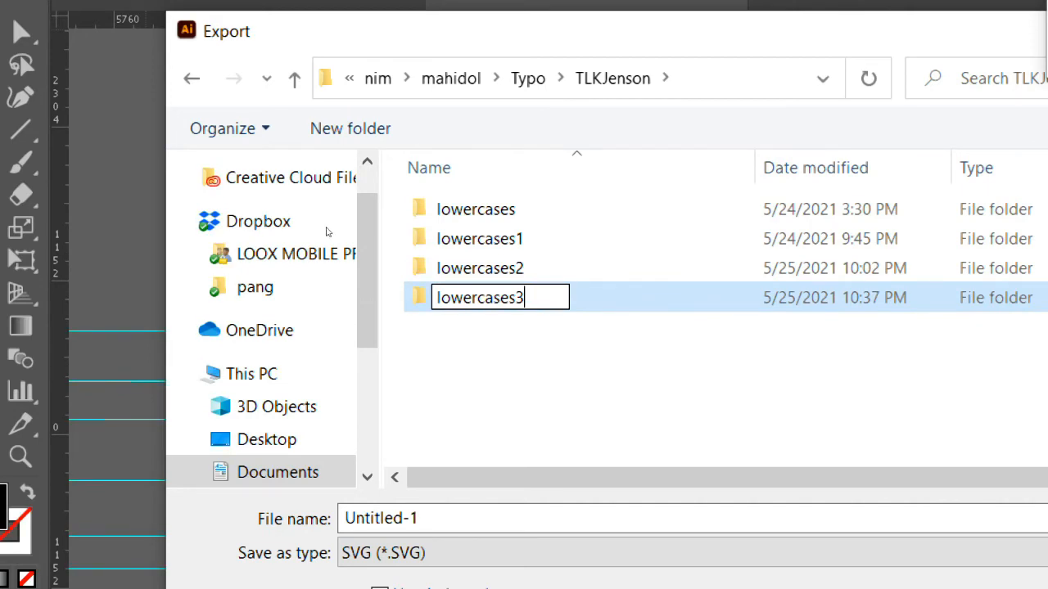
key("Return")
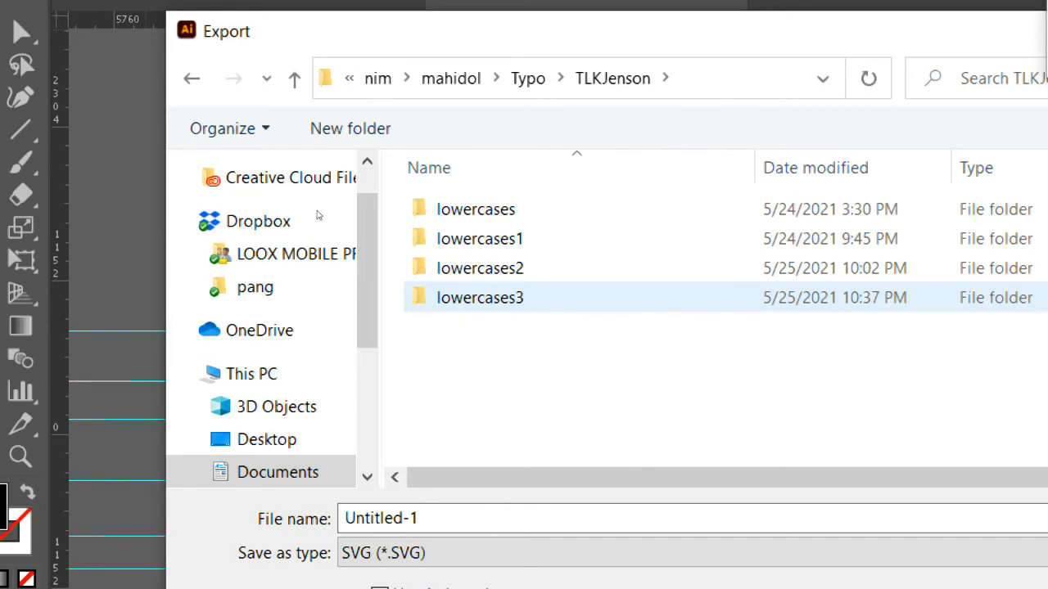
key("Return")
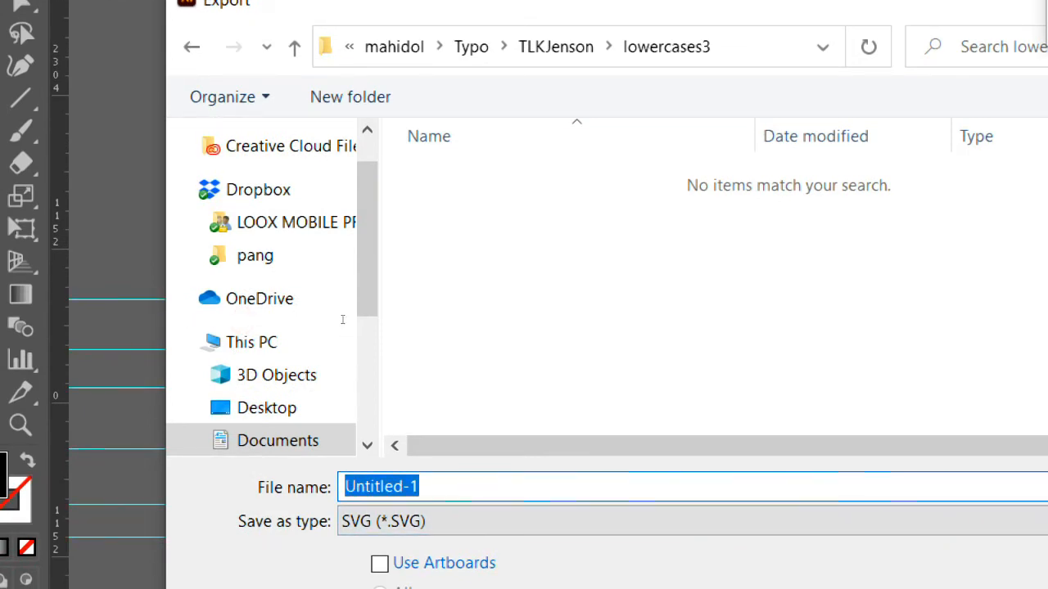
Name the export file character
type("charac")
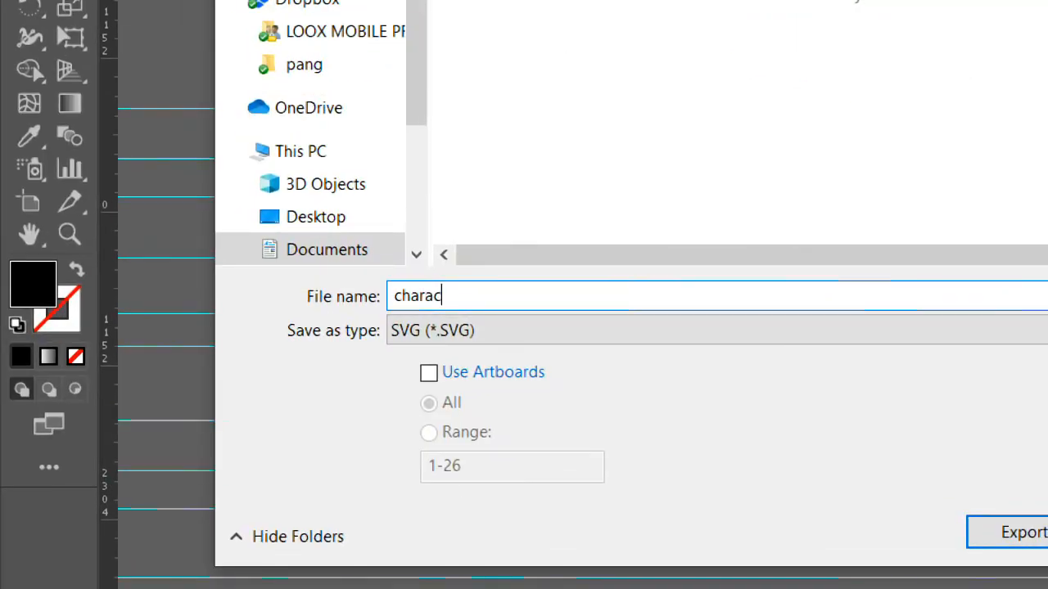
type("ter")
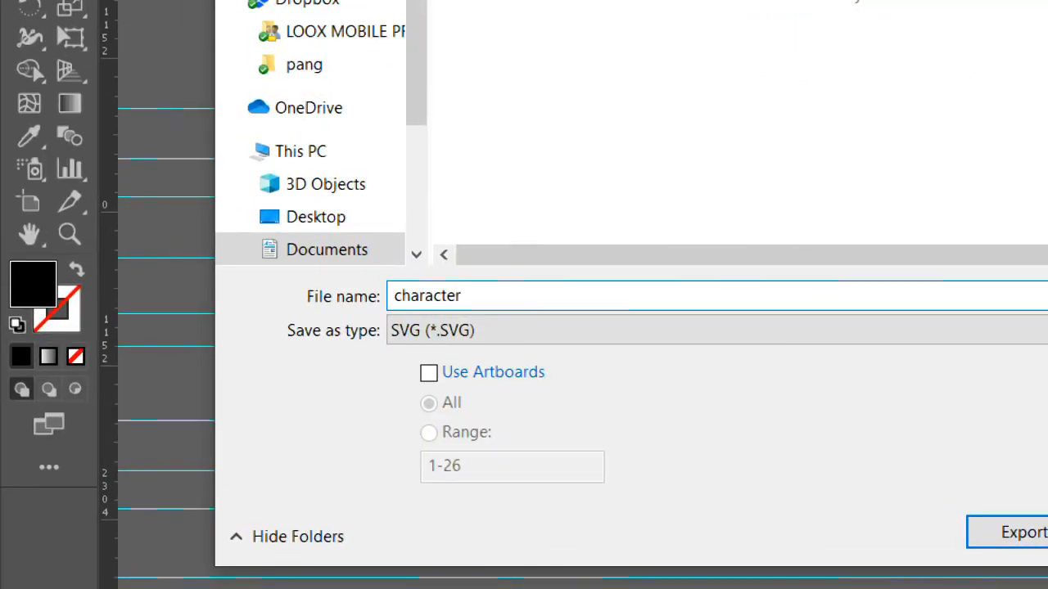
key("BackSpace")
key("BackSpace")
key("BackSpace")
type("t")
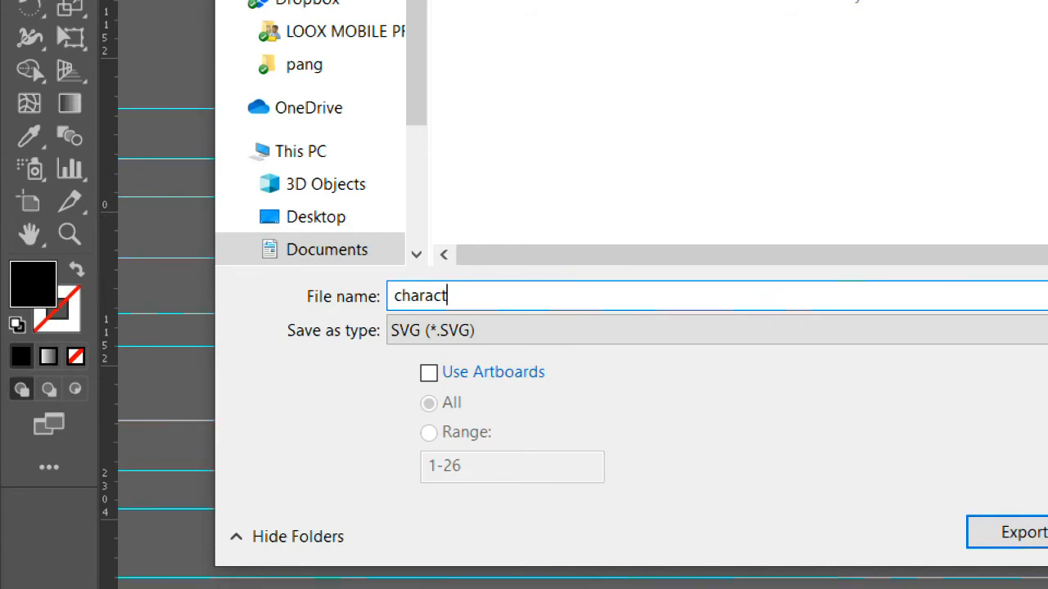
type("er")
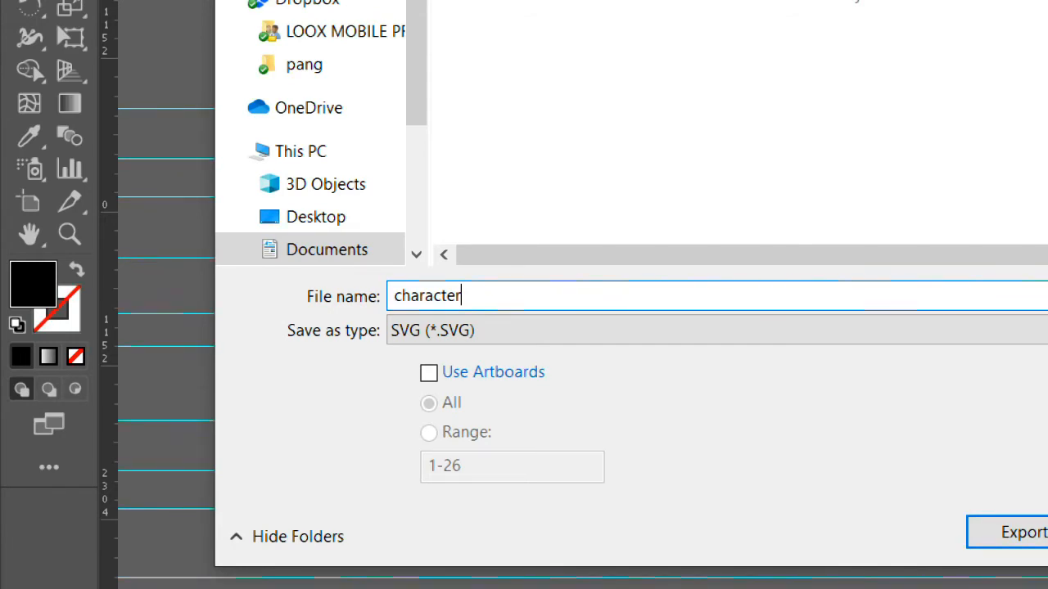
type("1")
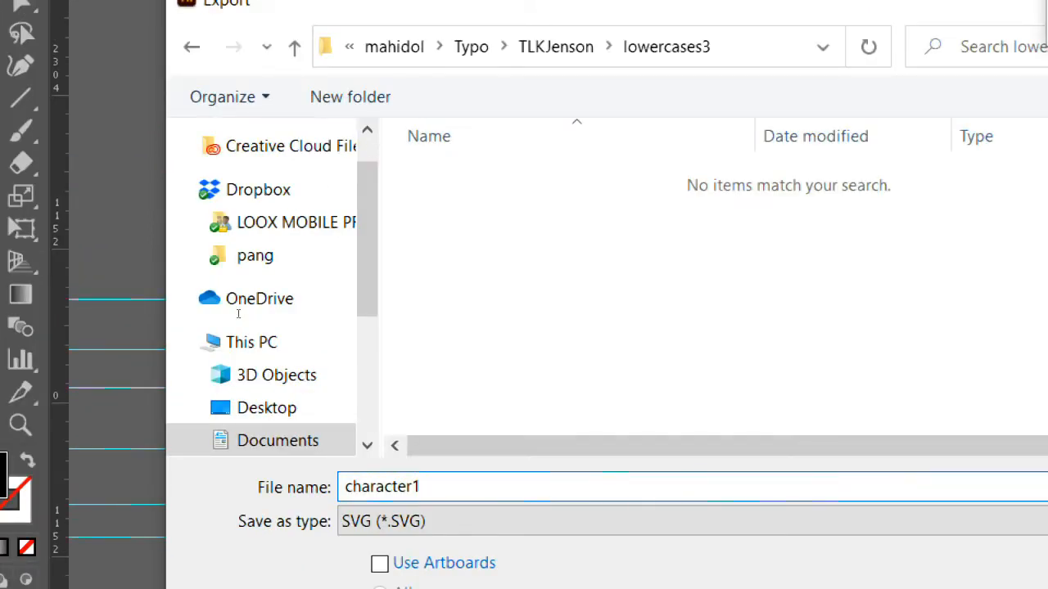
key("BackSpace")
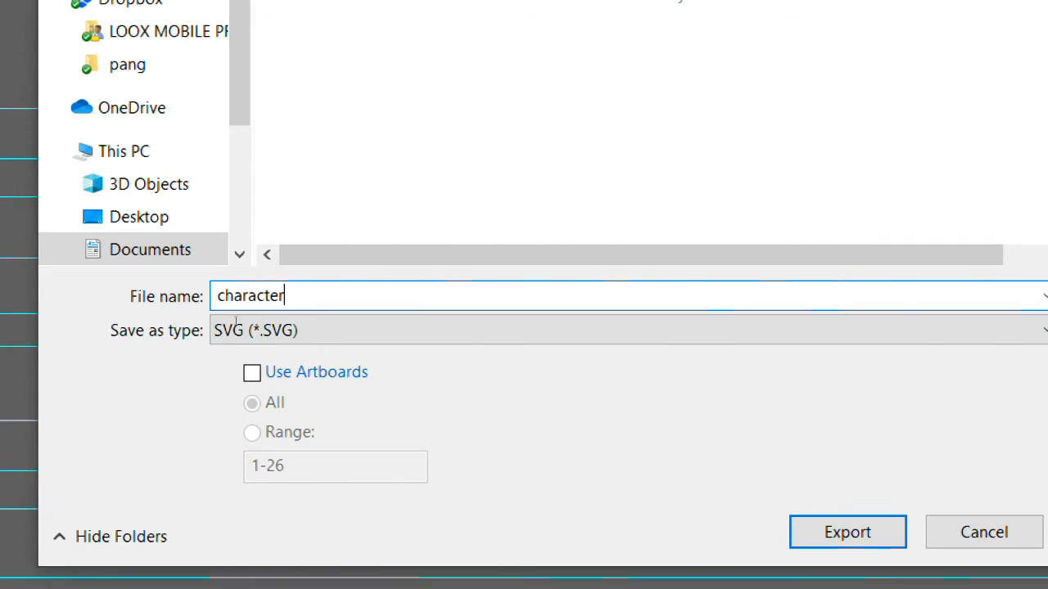
Export all artboards in SVG format, using the artboards option, and accept the SVG options
left_click(230, 339)
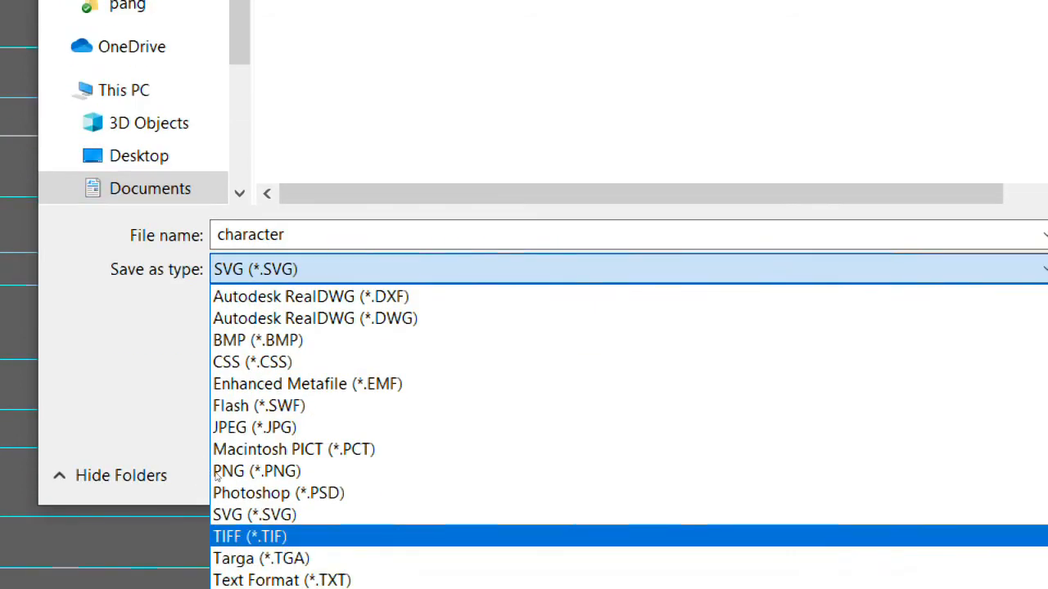
left_click(230, 514)
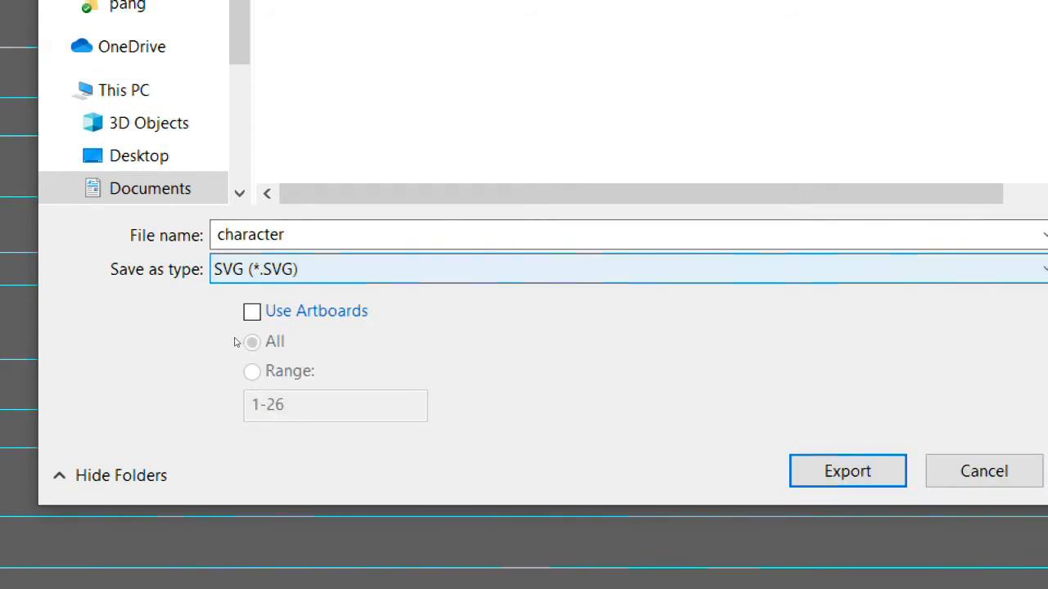
key("Tab")
key("space")
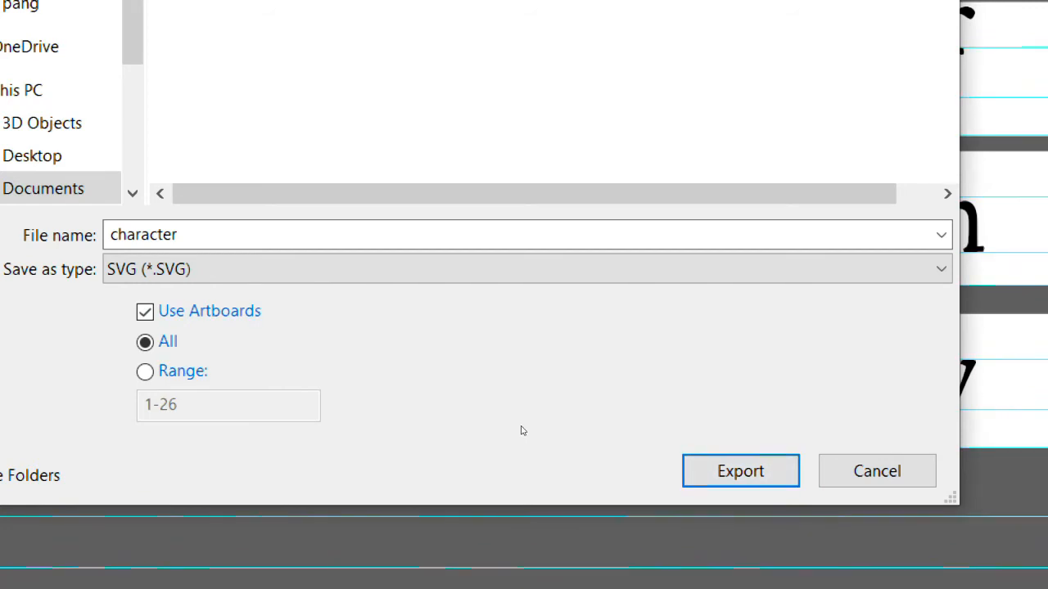
left_click(500, 436)
key("Return")
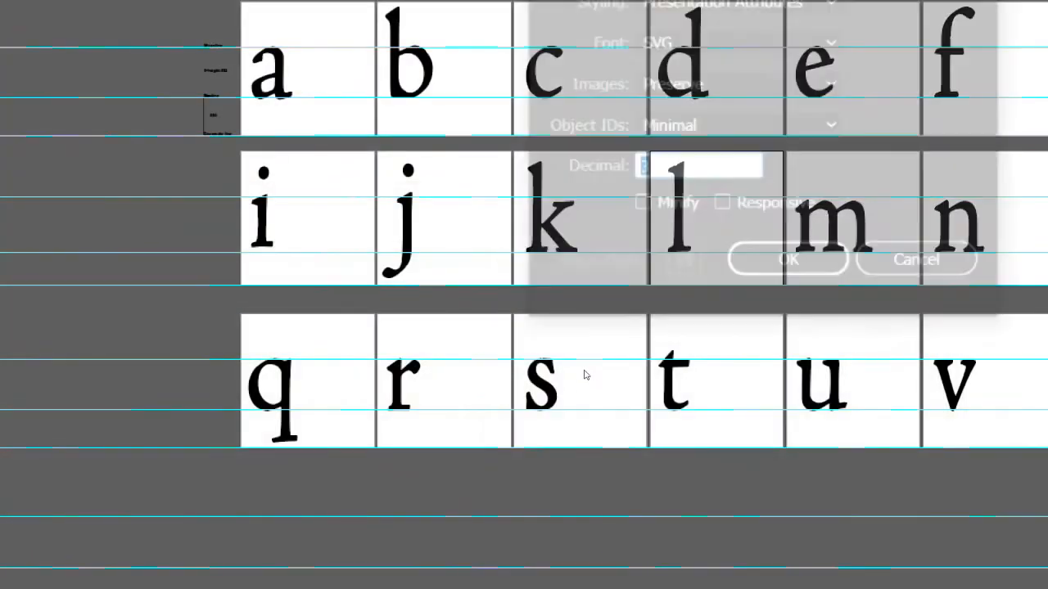
key("Return")
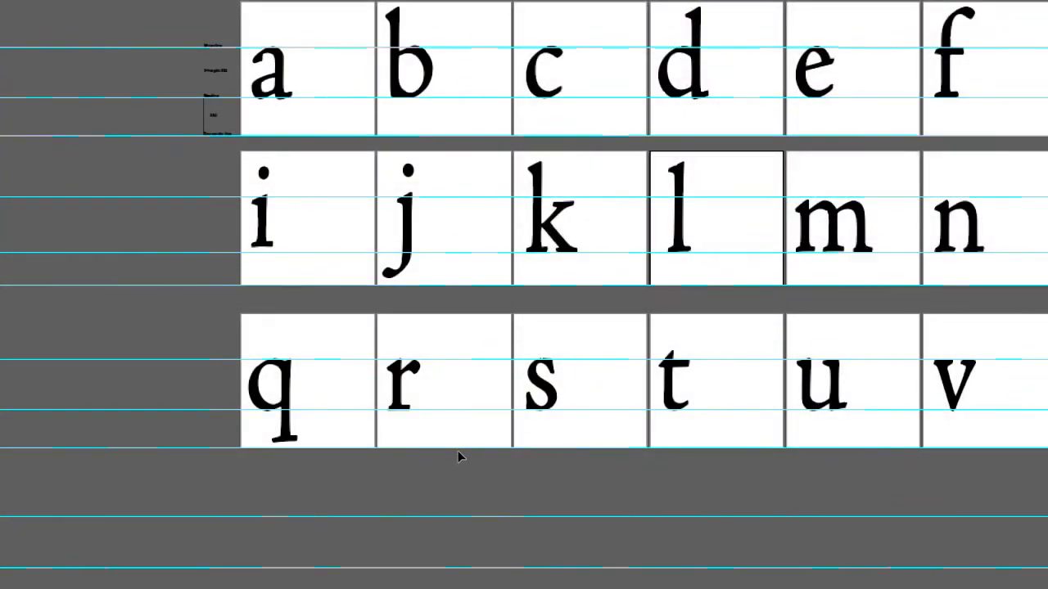
Switch to FontForge by searching for it in Windows and launching it
key("super+minus")
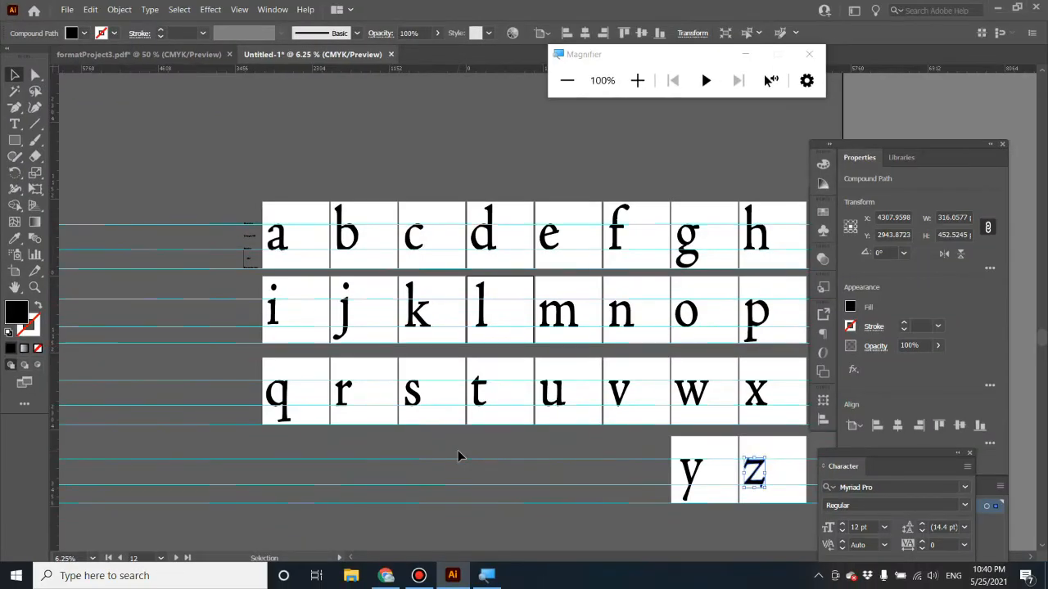
left_click(209, 578)
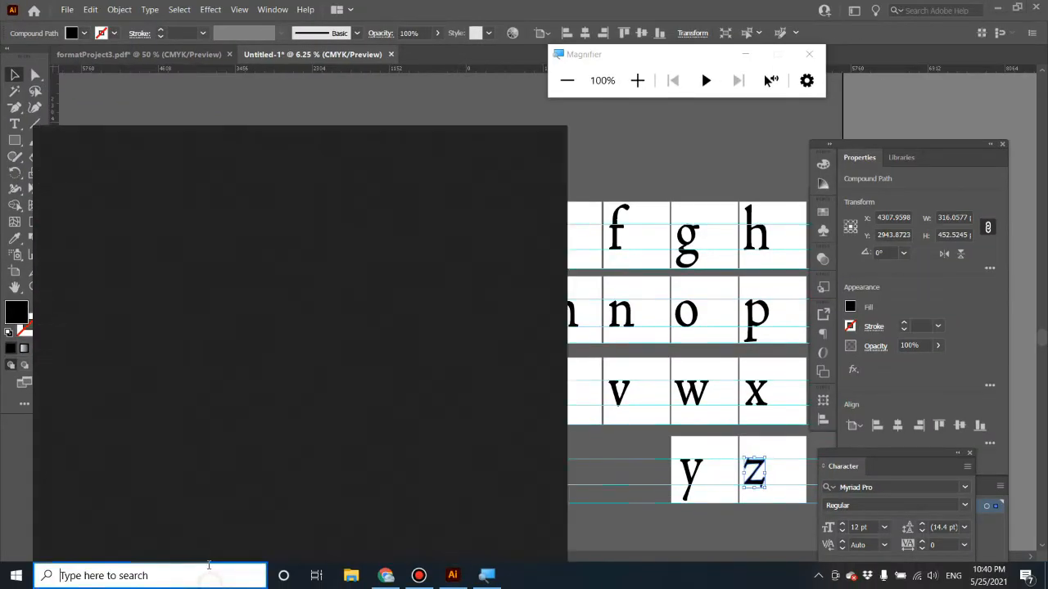
type("fontfo")
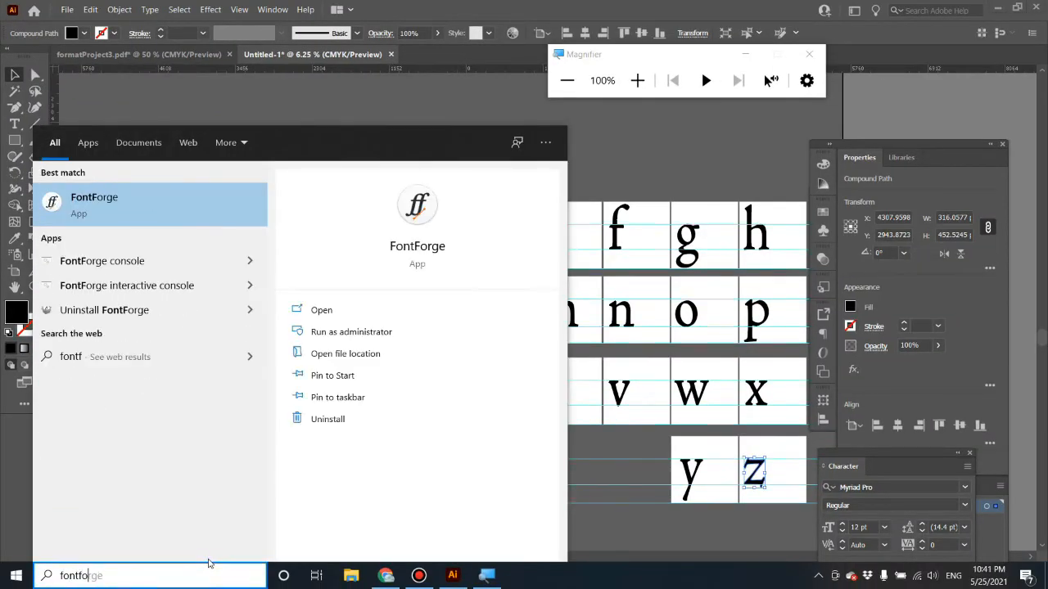
key("Return")
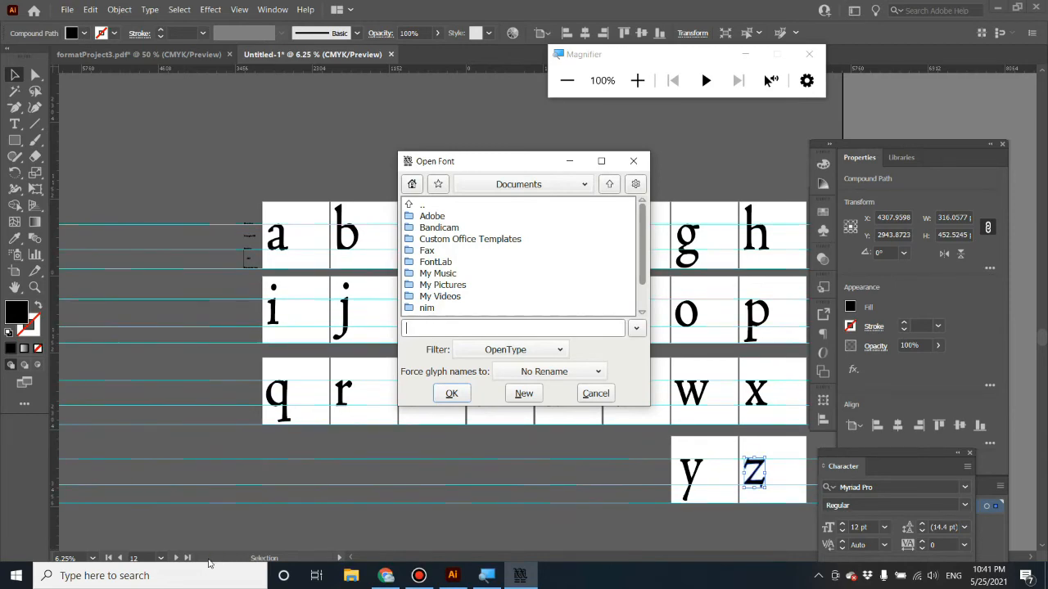
key("super+plus")
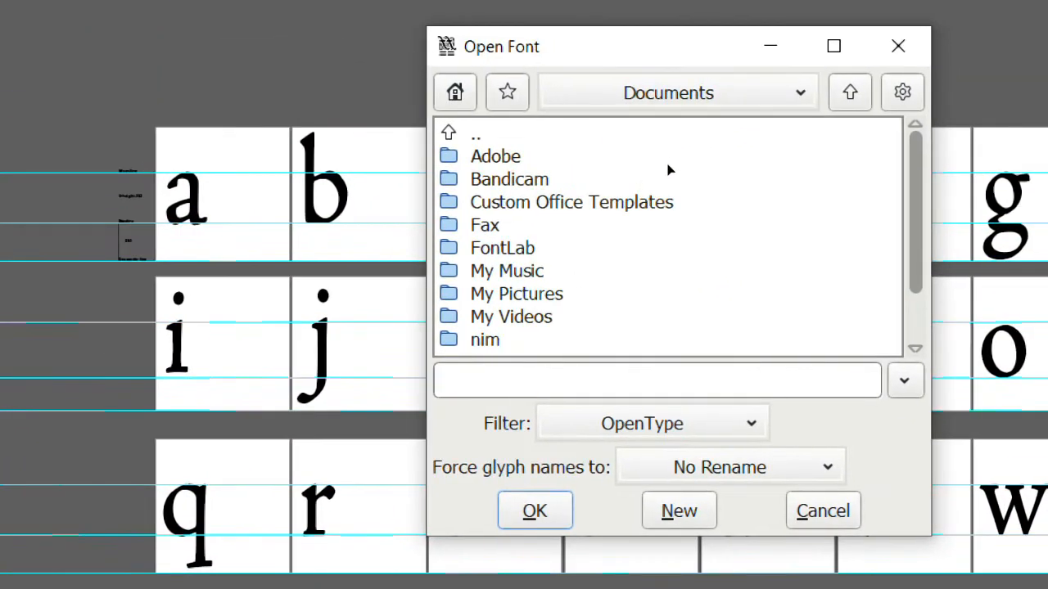
left_click(573, 423)
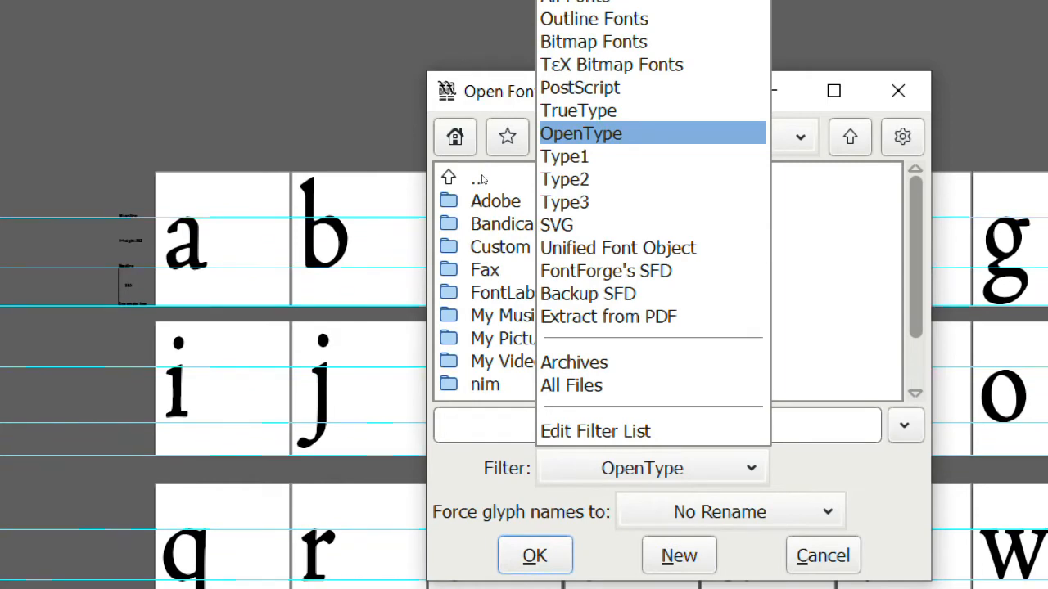
left_click(481, 174)
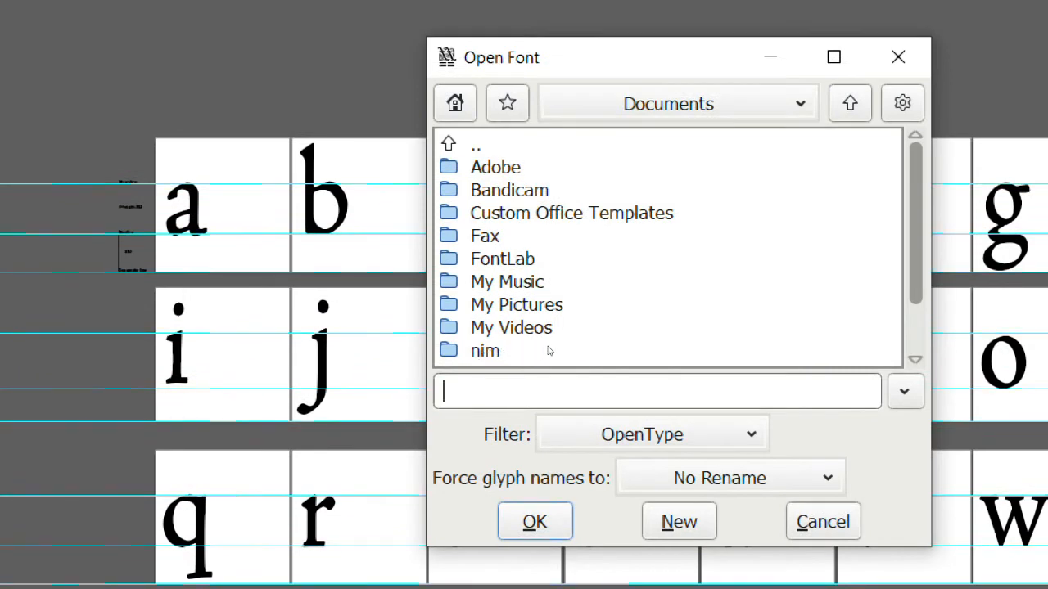
left_click(521, 349)
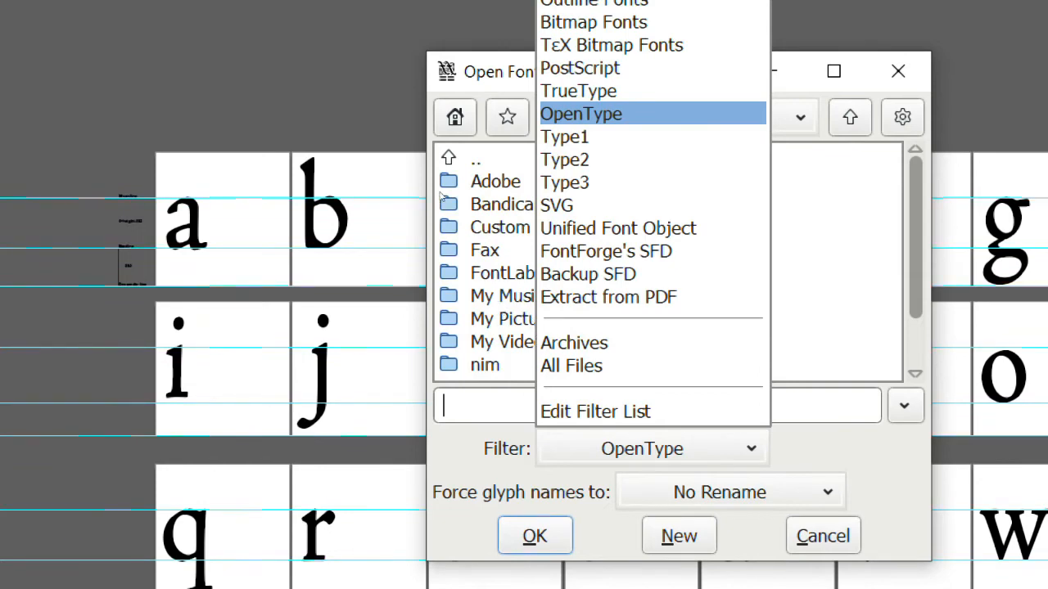
left_click(464, 179)
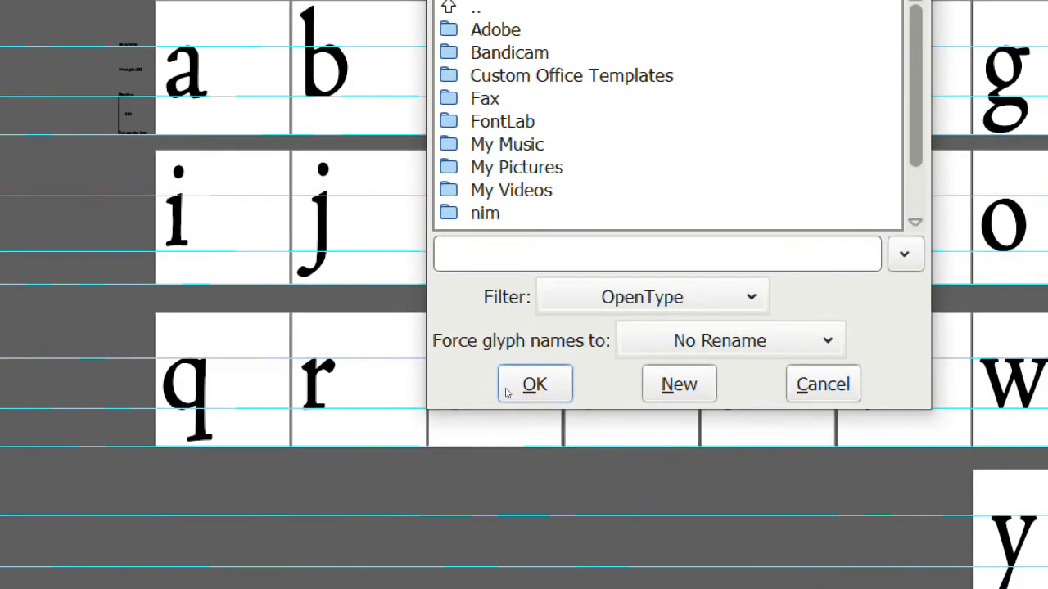
Create a new empty font and move the Magnifier window off the glyph rows
left_click(535, 385)
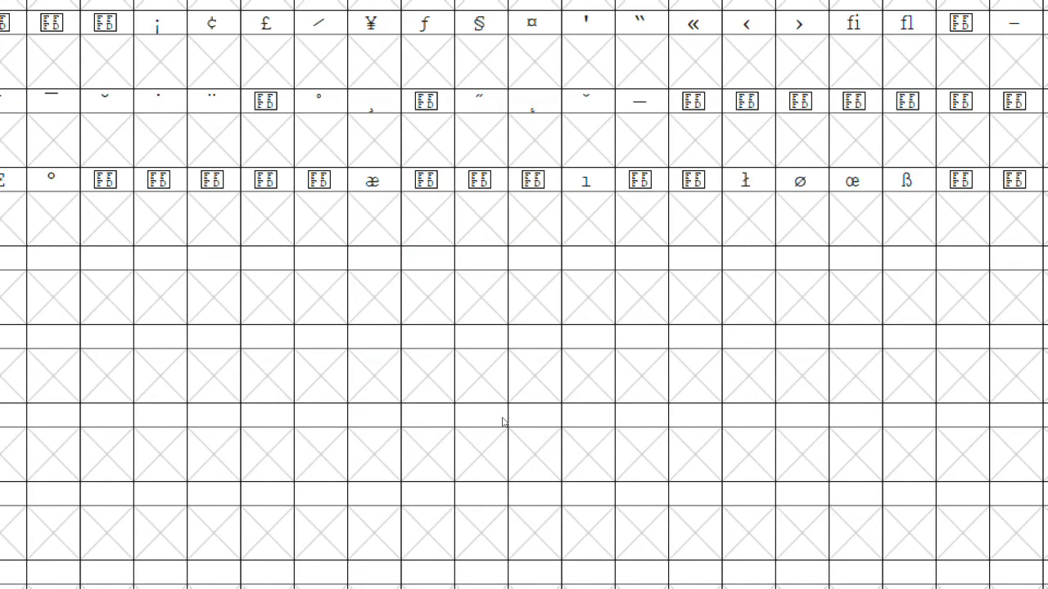
key("super+minus")
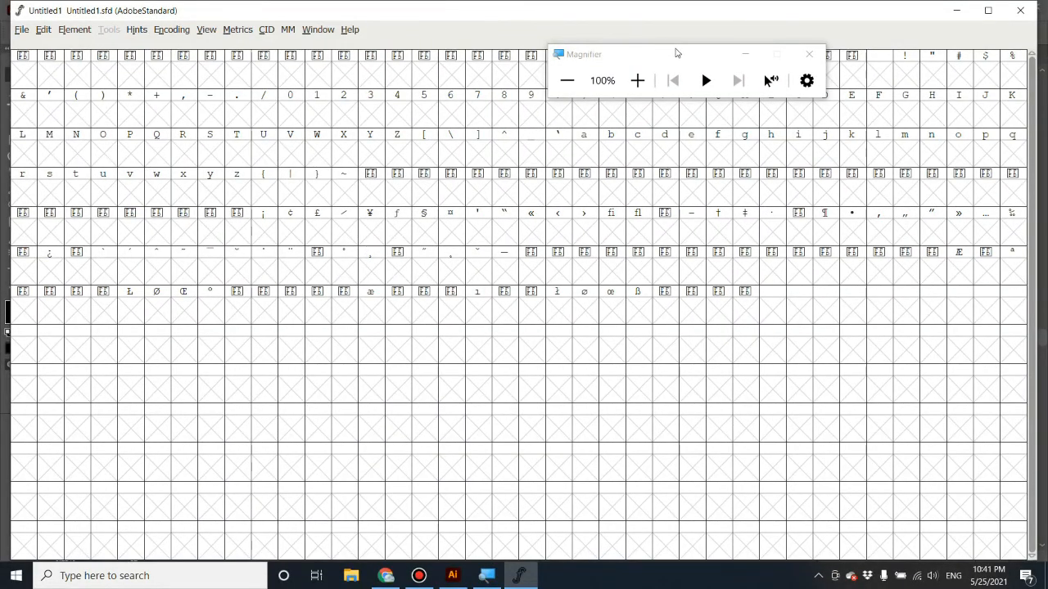
left_click_drag(676, 52, 924, 400)
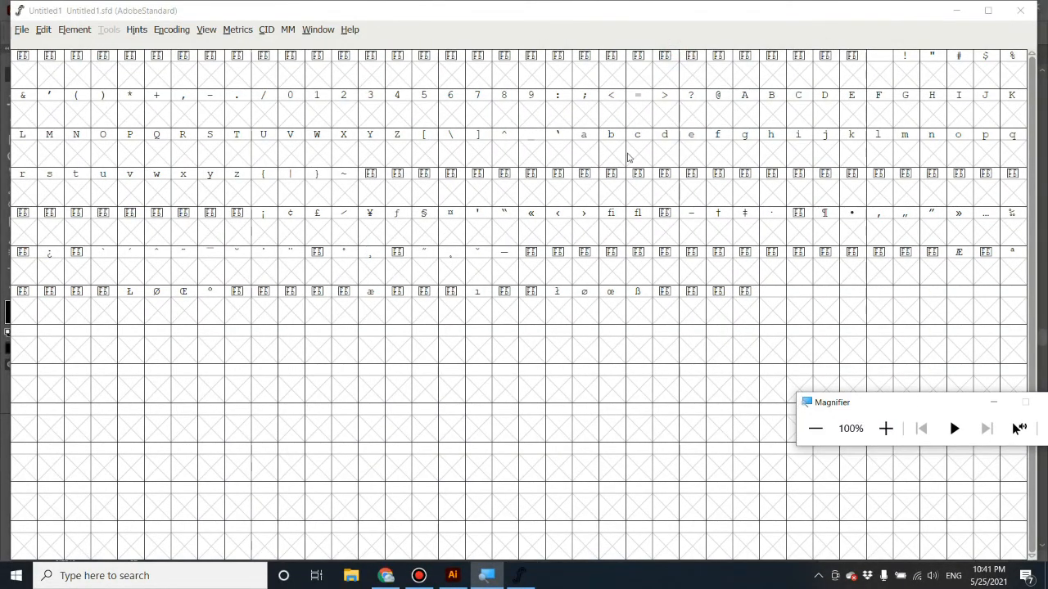
Open the lowercase a glyph in its outline window to view the empty drawing area, and close it again
left_click(584, 159)
left_click(609, 153)
left_click(595, 156)
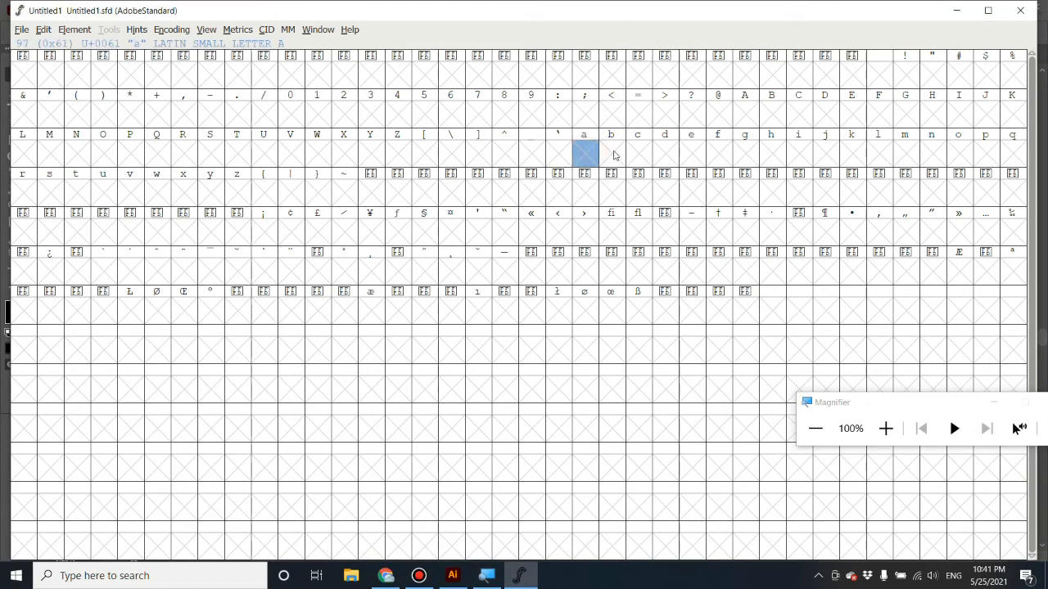
left_click(584, 155)
double_click(585, 155)
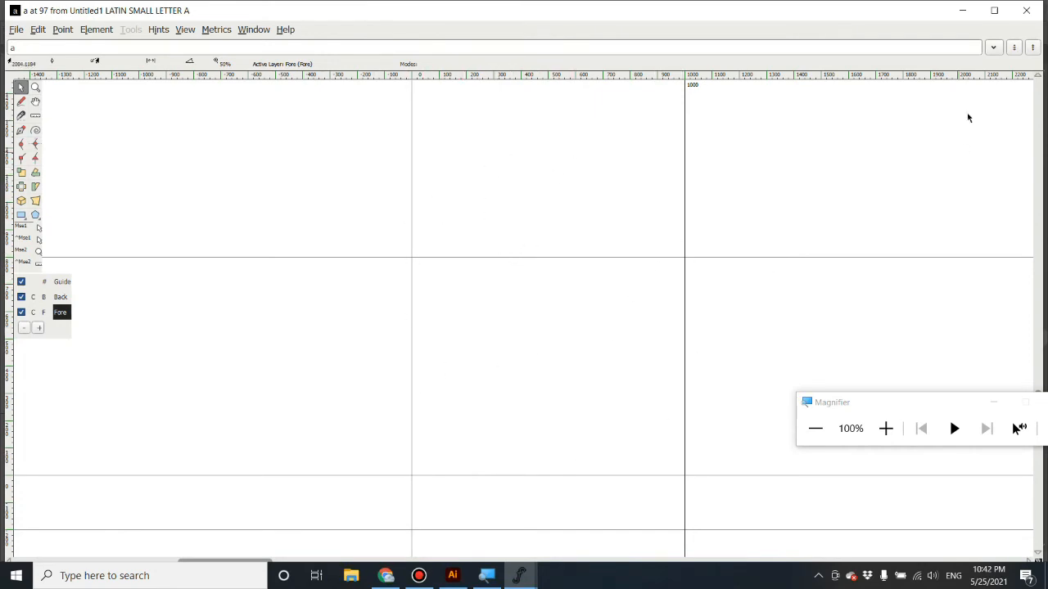
left_click(1027, 10)
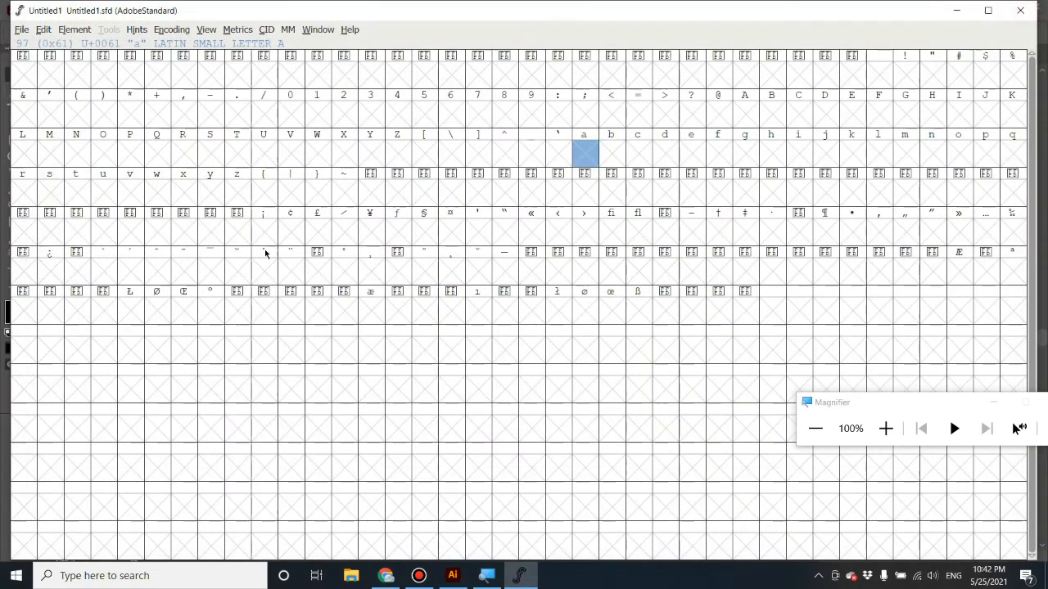
Look through the empty lowercase slots from a to e in the glyph grid and select the slot for a
left_click(609, 158)
left_click(634, 157)
left_click(601, 158)
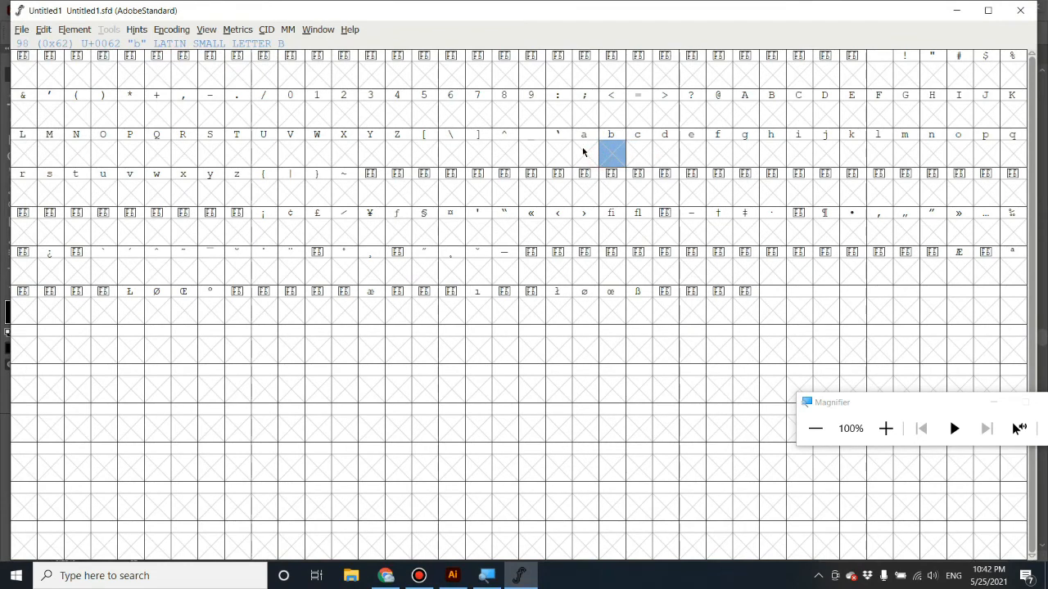
left_click(583, 149)
left_click(586, 136)
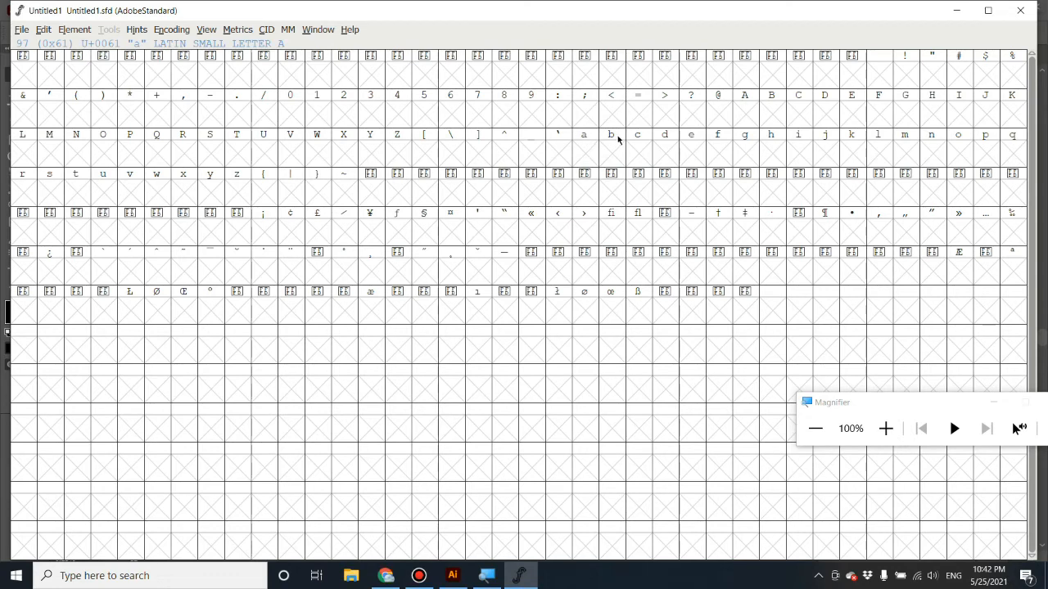
left_click(593, 147)
left_click(615, 148)
left_click(632, 154)
left_click(668, 152)
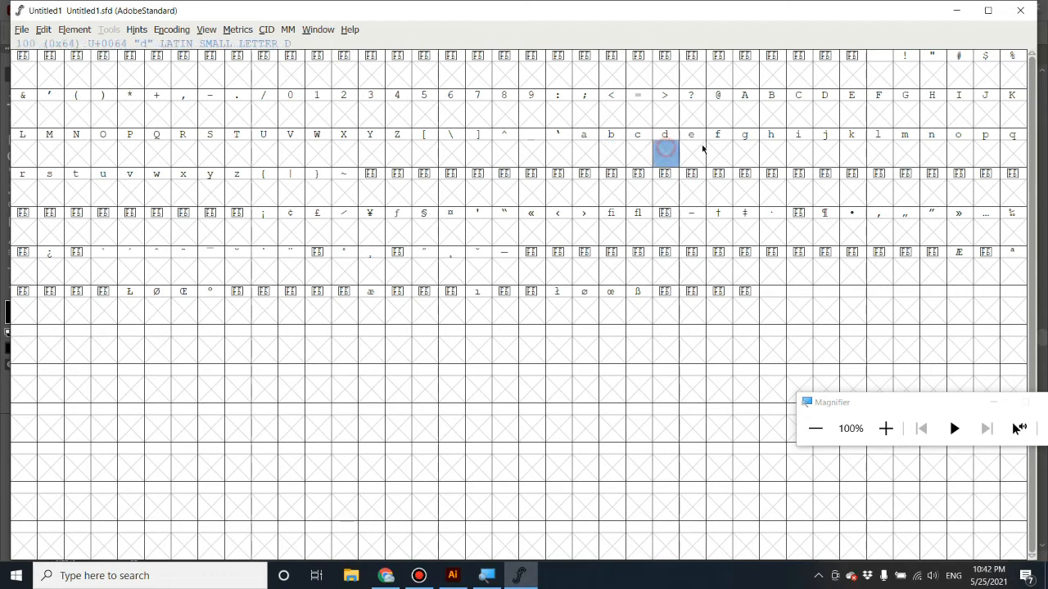
left_click(697, 149)
left_click(578, 152)
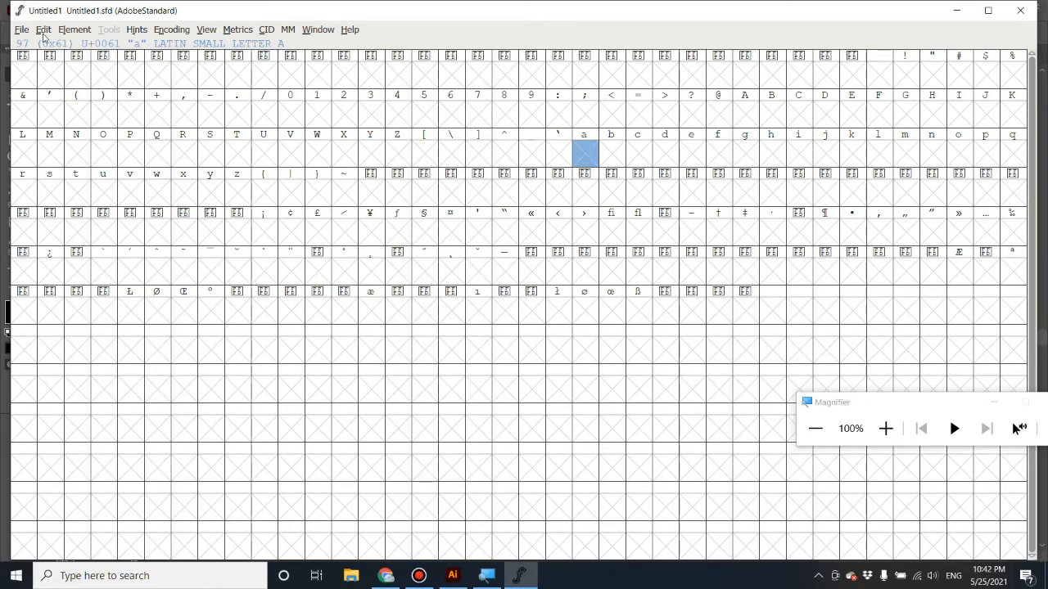
Name the font TLKJenson in its font information, covering the fontname, family name and name for humans
left_click(72, 31)
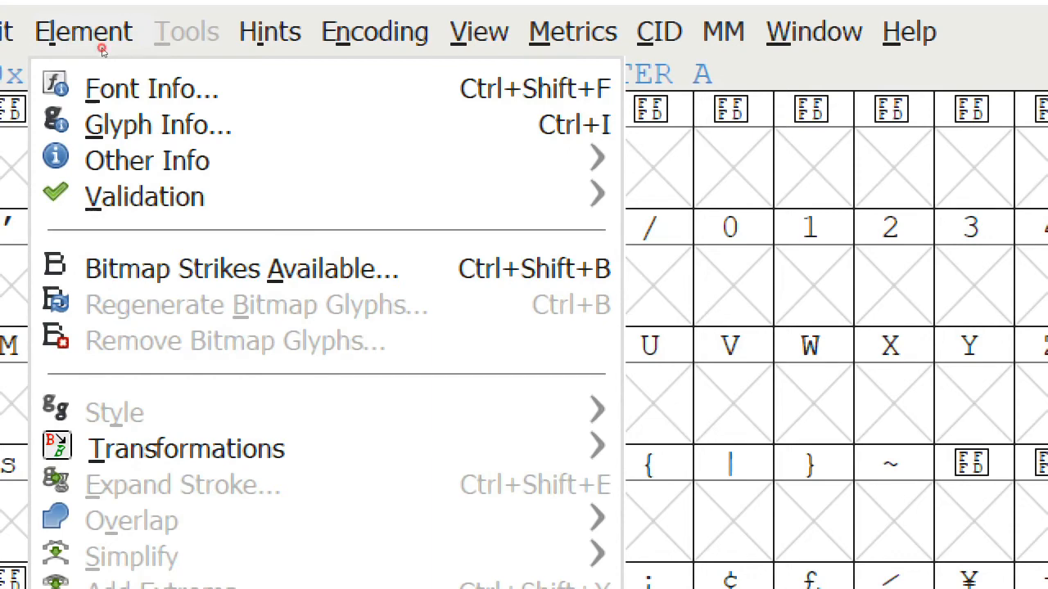
left_click(152, 89)
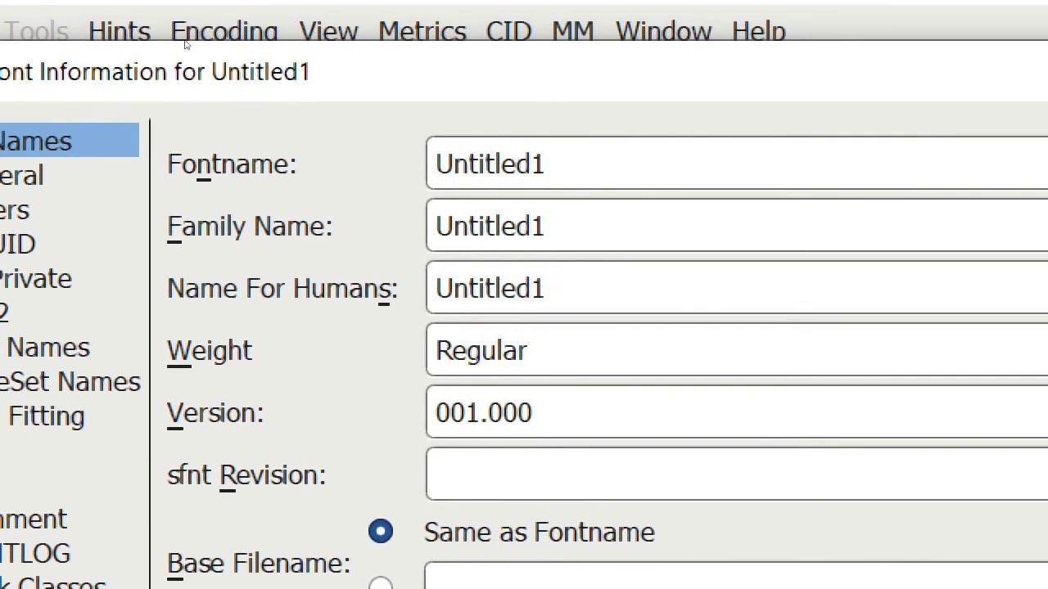
key("super+minus")
key("super+minus")
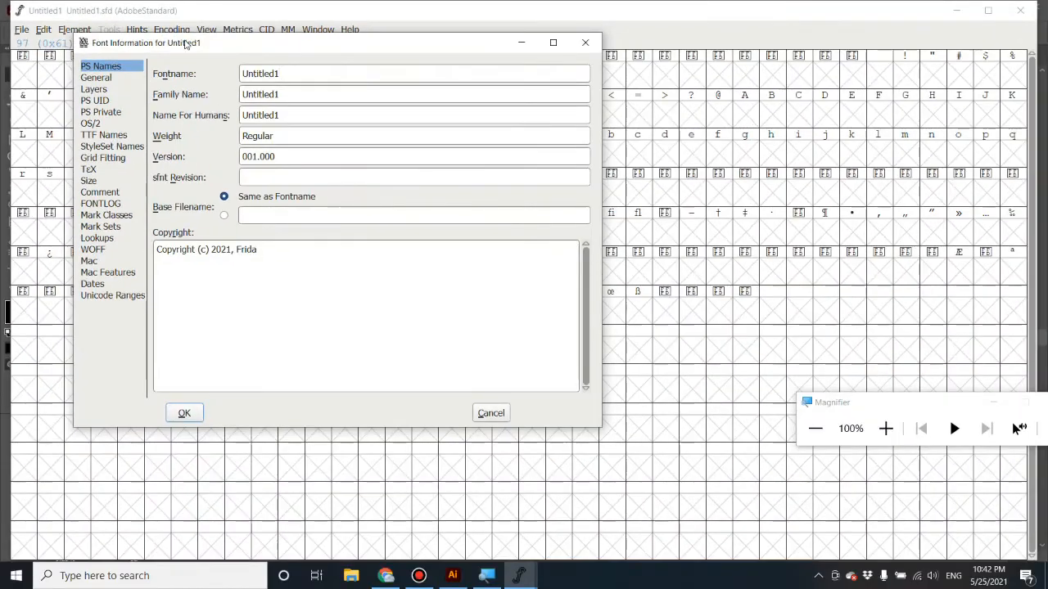
left_click_drag(187, 44, 294, 94)
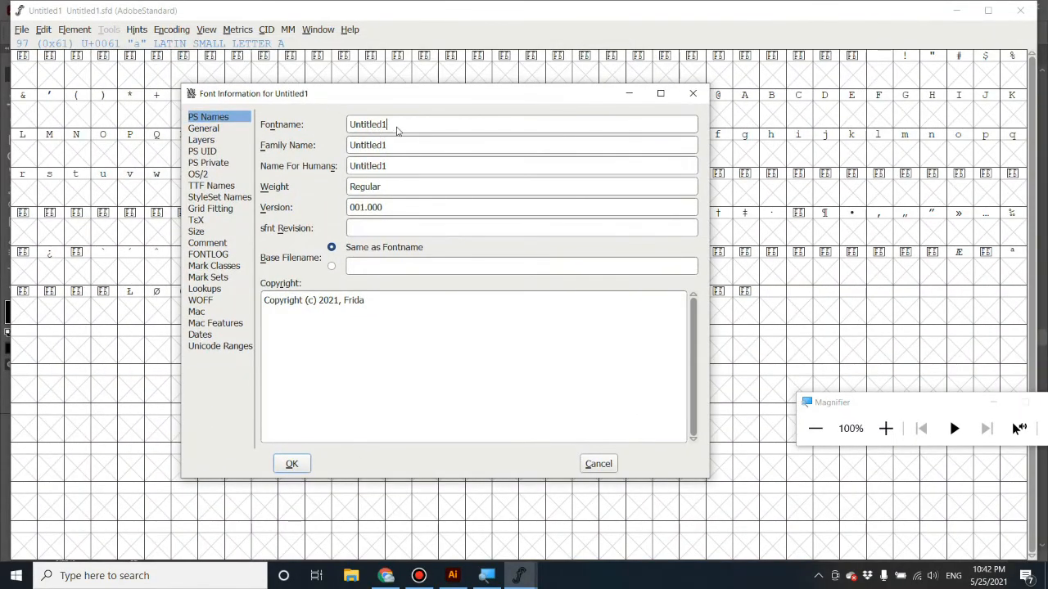
left_click_drag(385, 124, 332, 125)
key("BackSpace")
key("Caps_Lock")
type("TL")
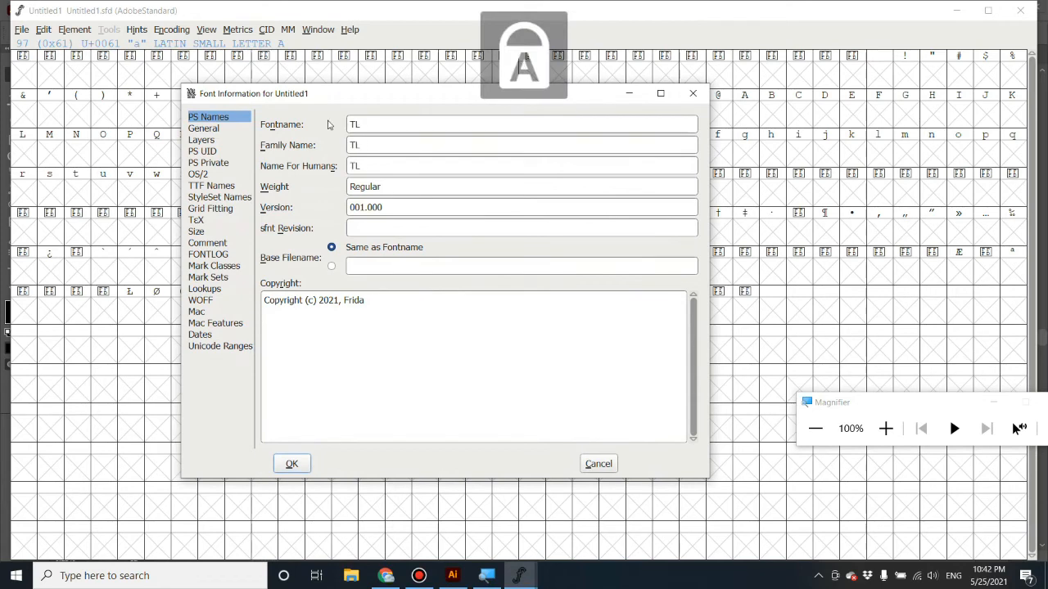
type("KJ")
key("Caps_Lock")
type("enso")
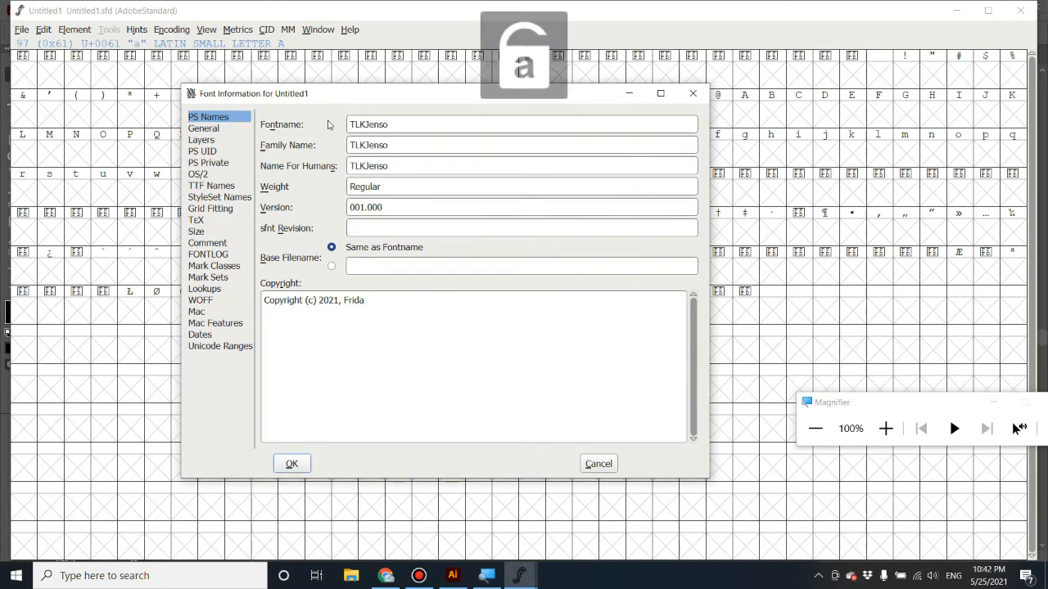
type("n")
Review the prefix in the fontname, the copyright text and the version in the font's PS names
left_click_drag(366, 124, 347, 125)
left_click(460, 148)
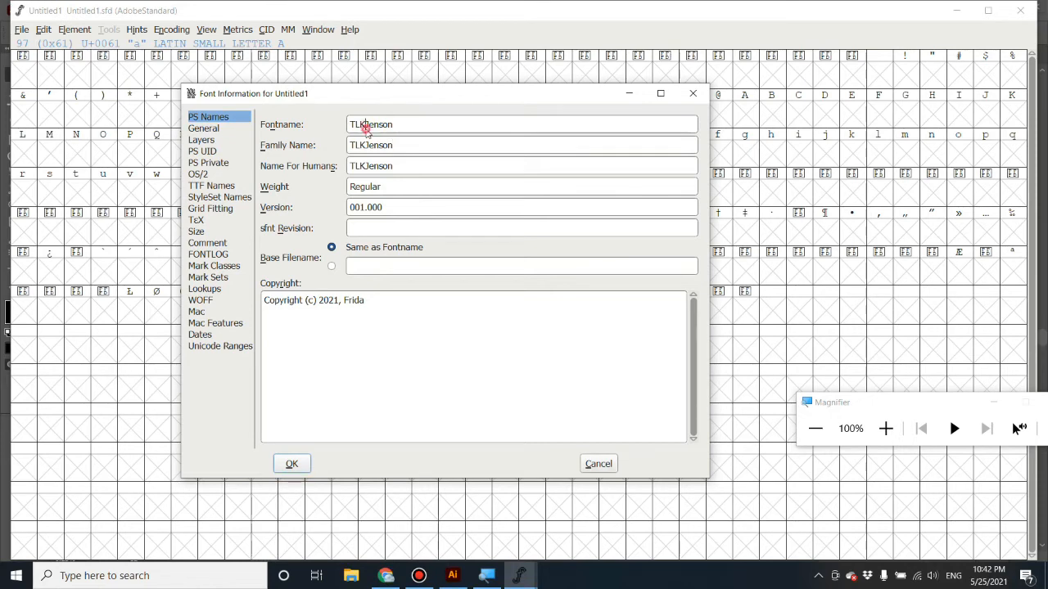
left_click_drag(366, 126, 347, 136)
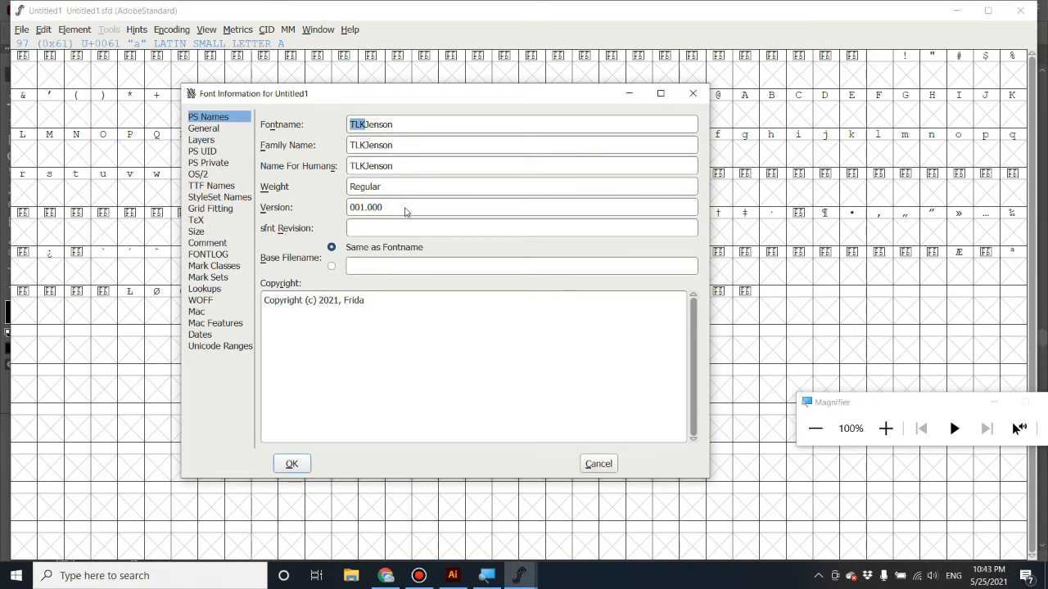
left_click_drag(365, 302, 258, 309)
left_click(403, 305)
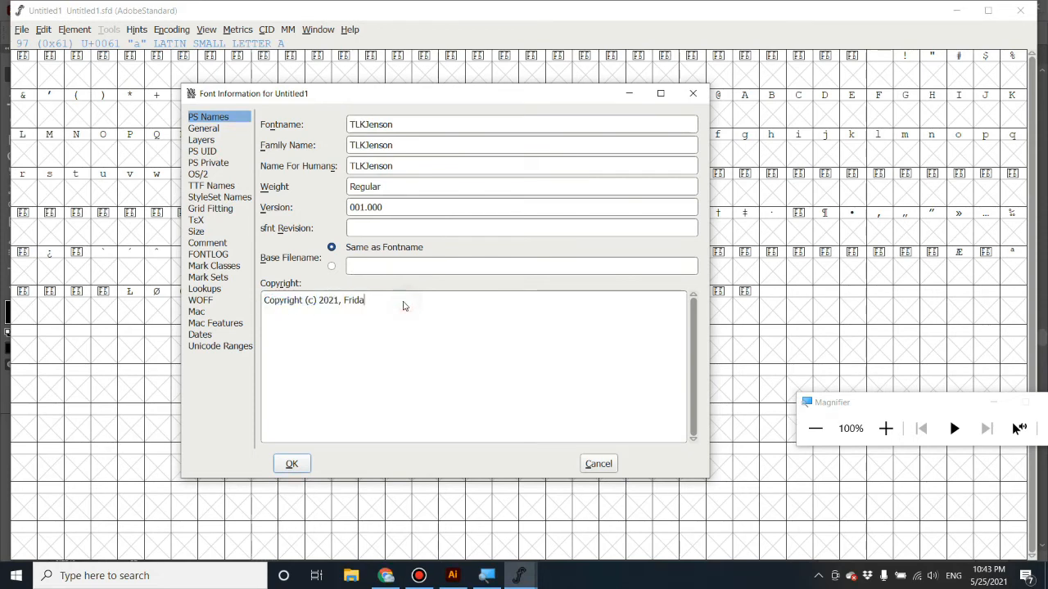
left_click(402, 303)
left_click(382, 305)
left_click_drag(402, 210, 340, 212)
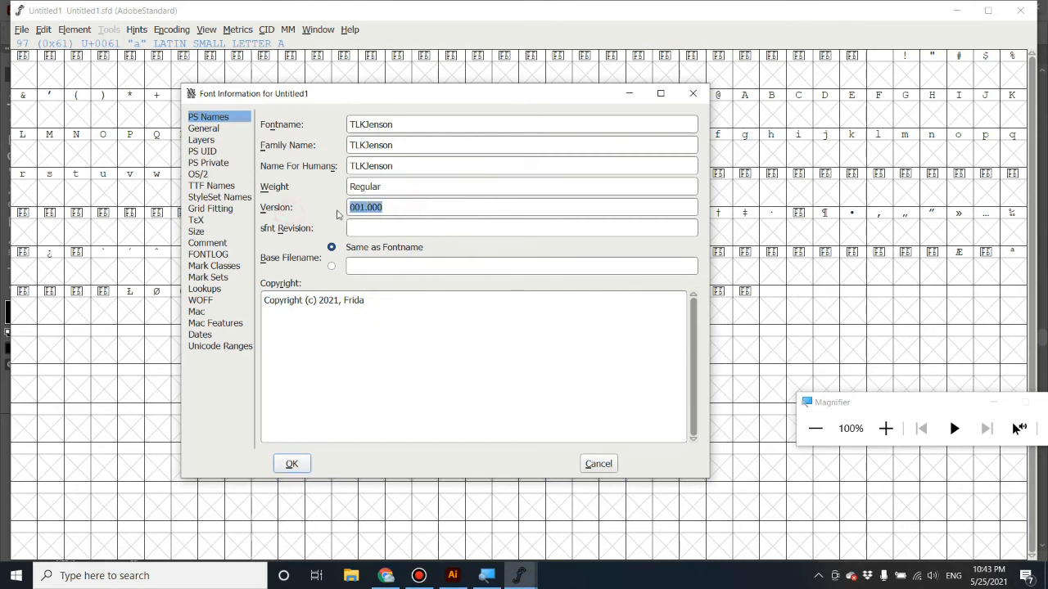
left_click(421, 210)
left_click_drag(420, 210, 337, 205)
Examine the ascent, descent and em size in the general section of the font information
left_click(211, 129)
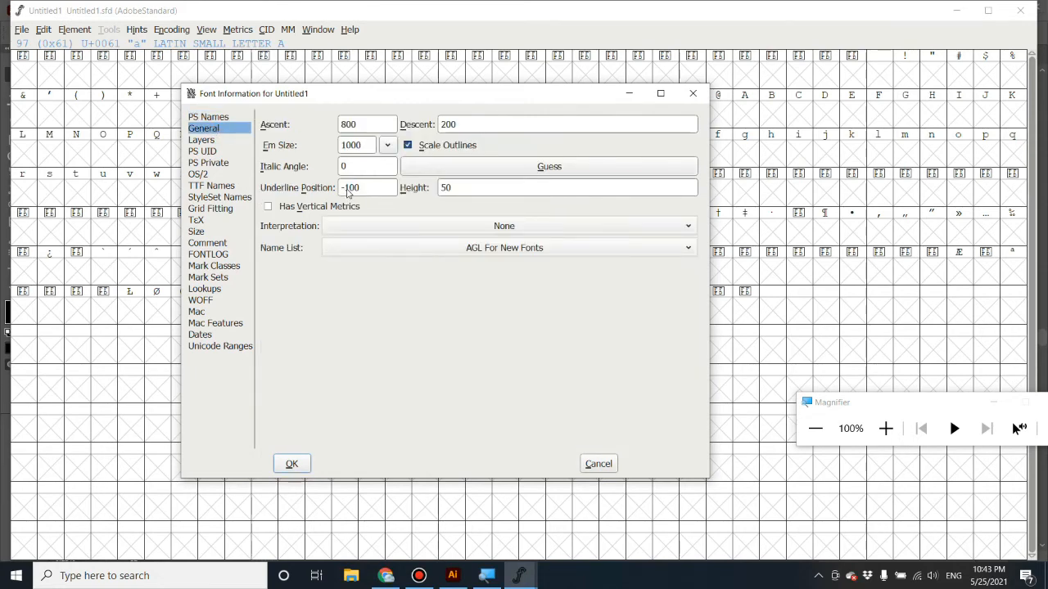
key("super+plus")
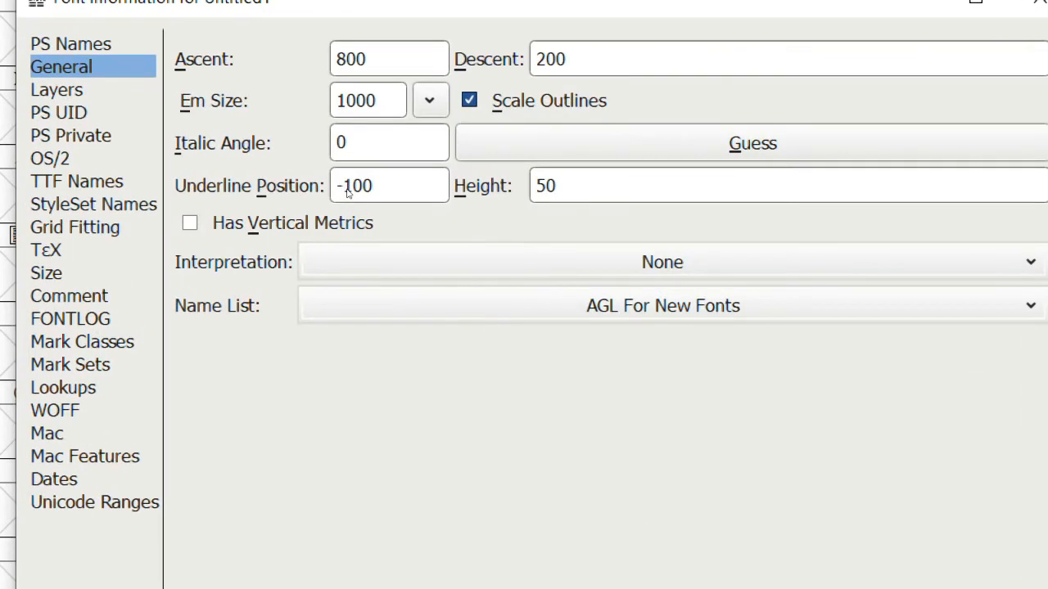
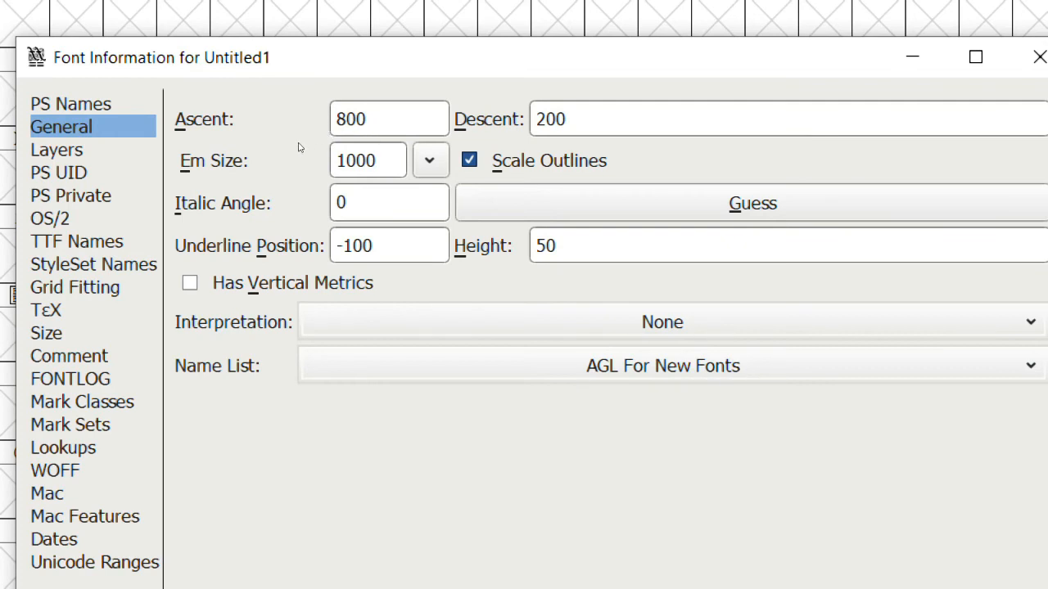
left_click(370, 150)
left_click_drag(565, 118, 545, 118)
left_click_drag(442, 131, 483, 127)
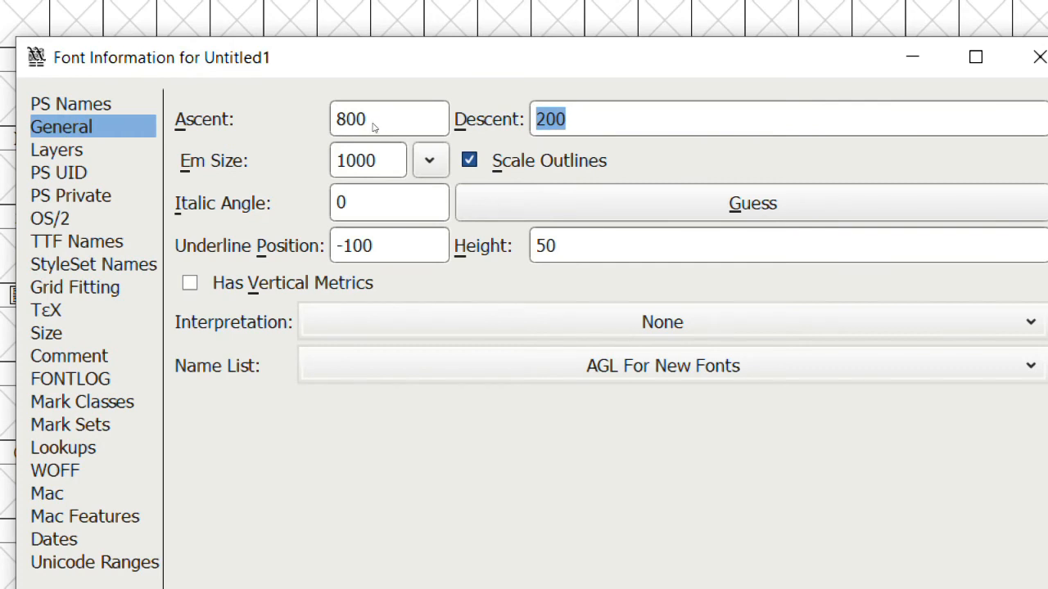
left_click_drag(375, 128, 330, 132)
left_click_drag(565, 119, 532, 120)
type("1000")
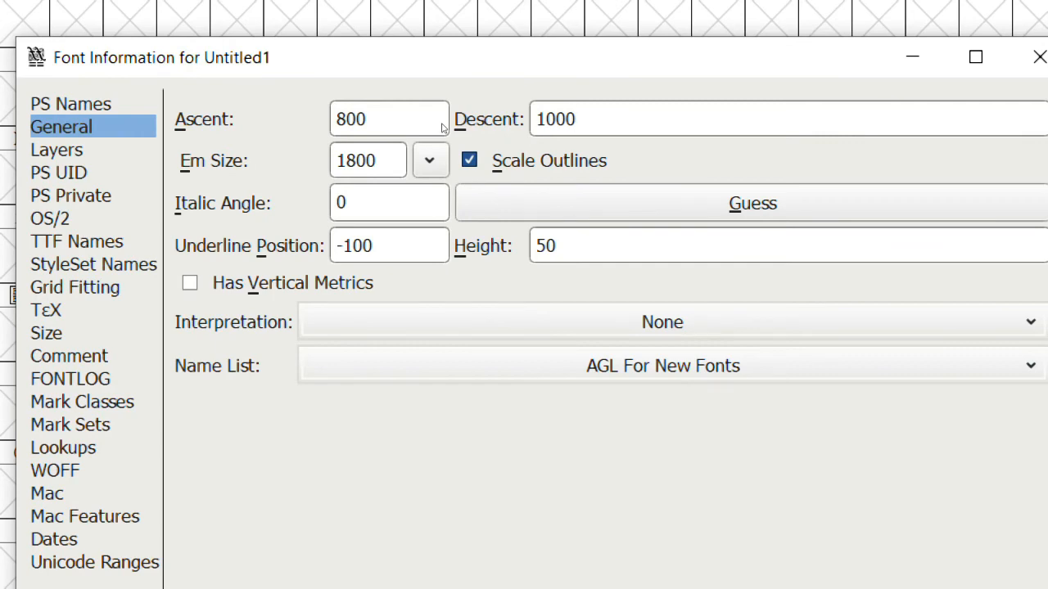
left_click_drag(365, 153, 334, 155)
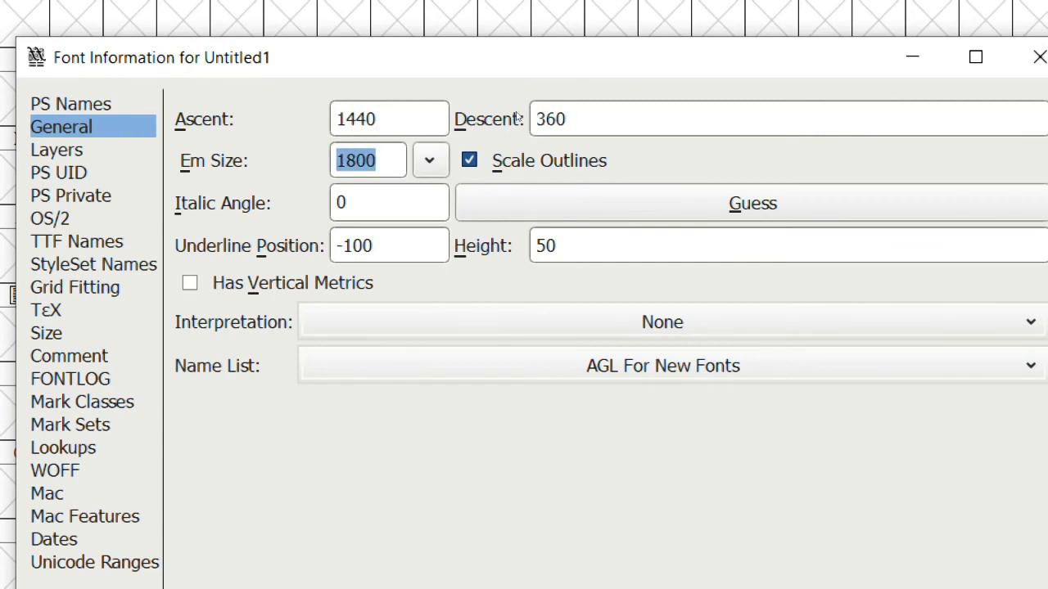
left_click(564, 118)
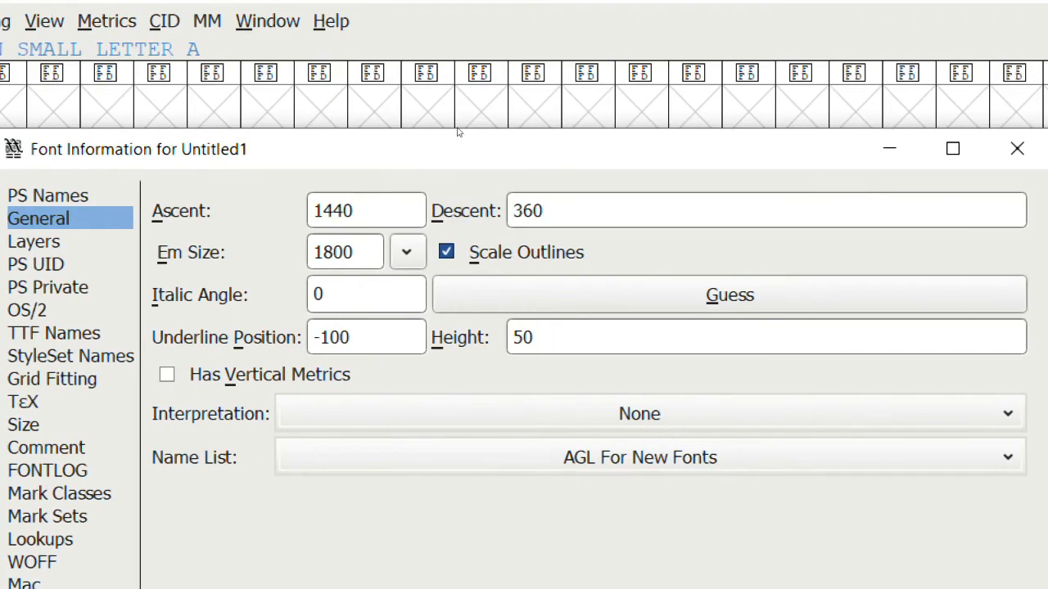
key("ctrl+a")
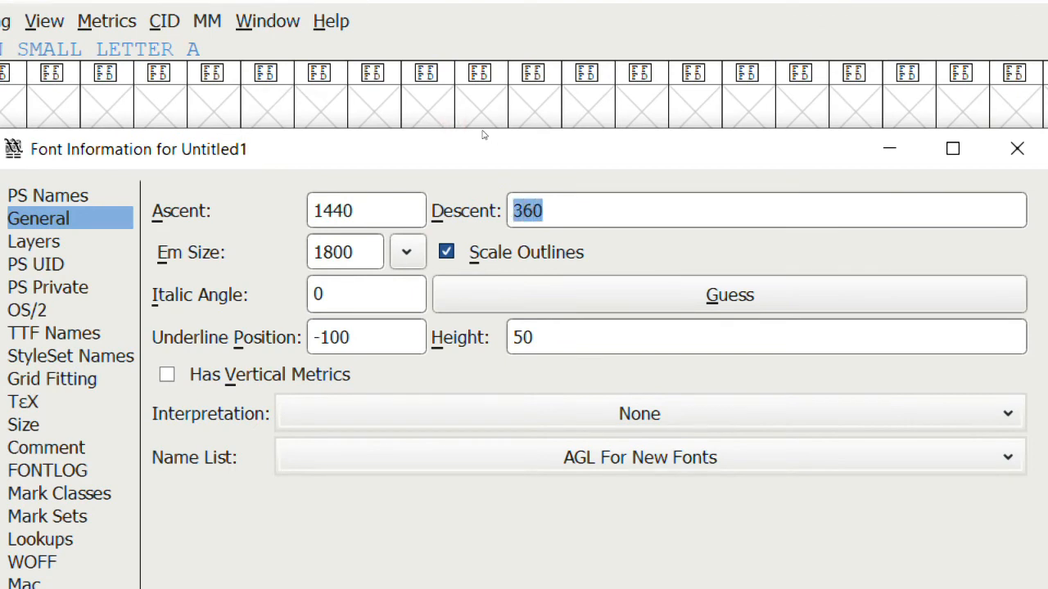
key("Right")
key("shift+Left")
key("shift+Tab")
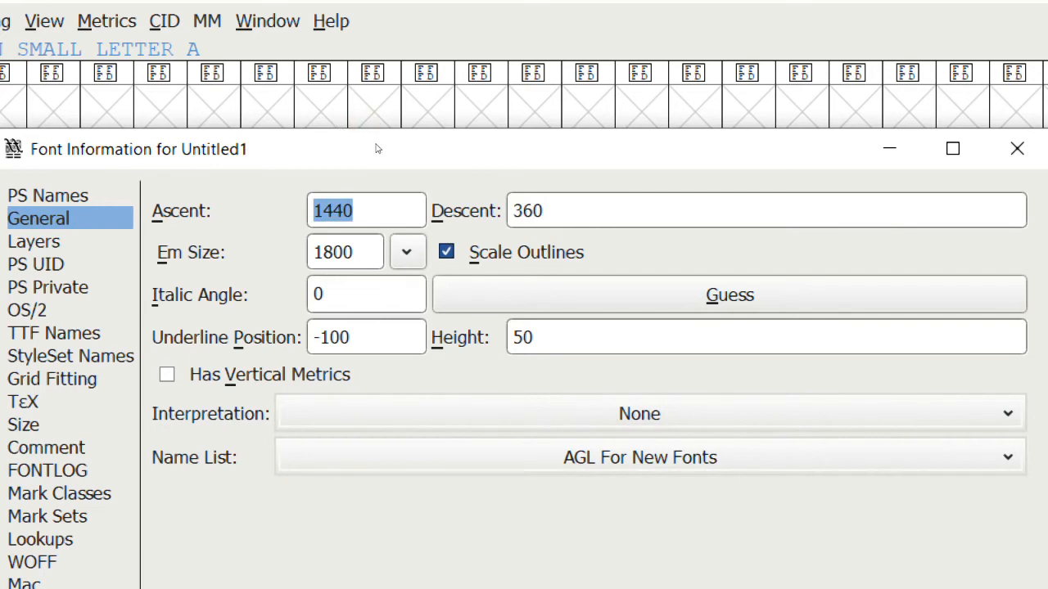
key("Tab")
key("Tab")
type("100")
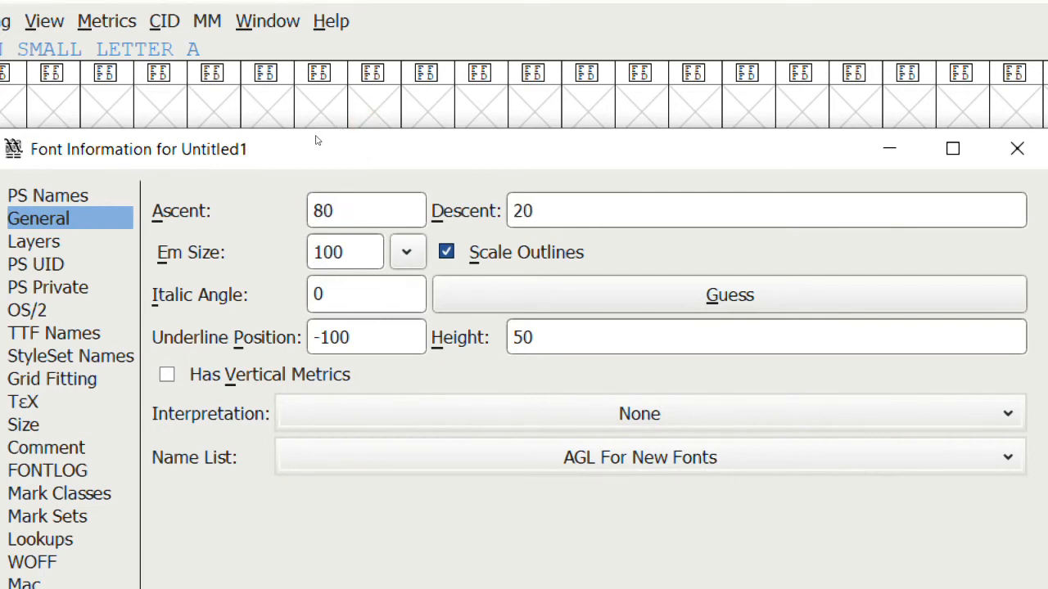
type("0")
Set the font's descent to 280 and its ascent to 720, and apply the font information
key("shift+Tab")
key("ctrl+a")
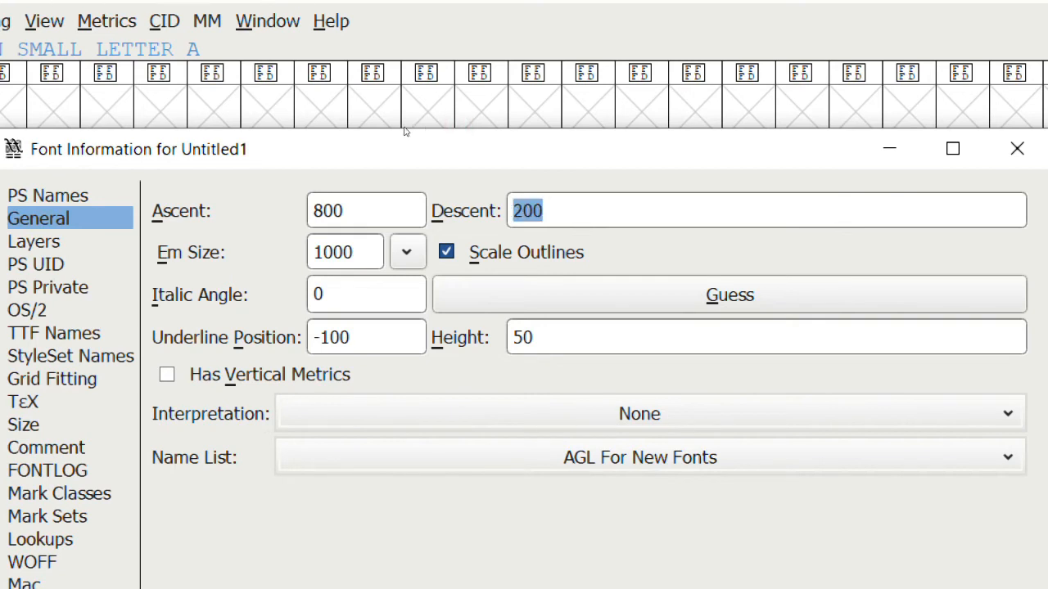
type("280")
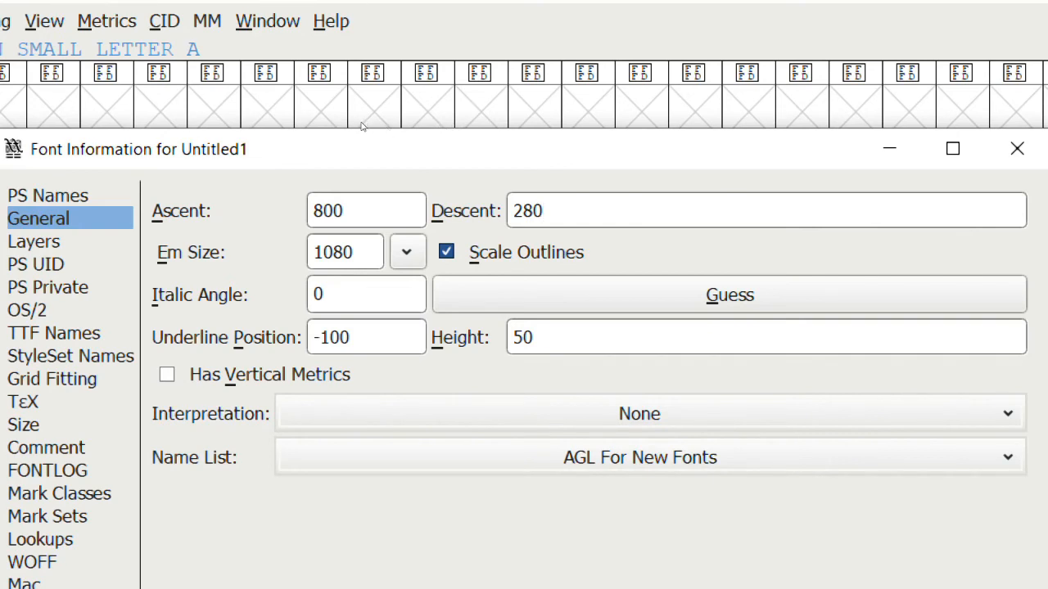
key("shift+Tab")
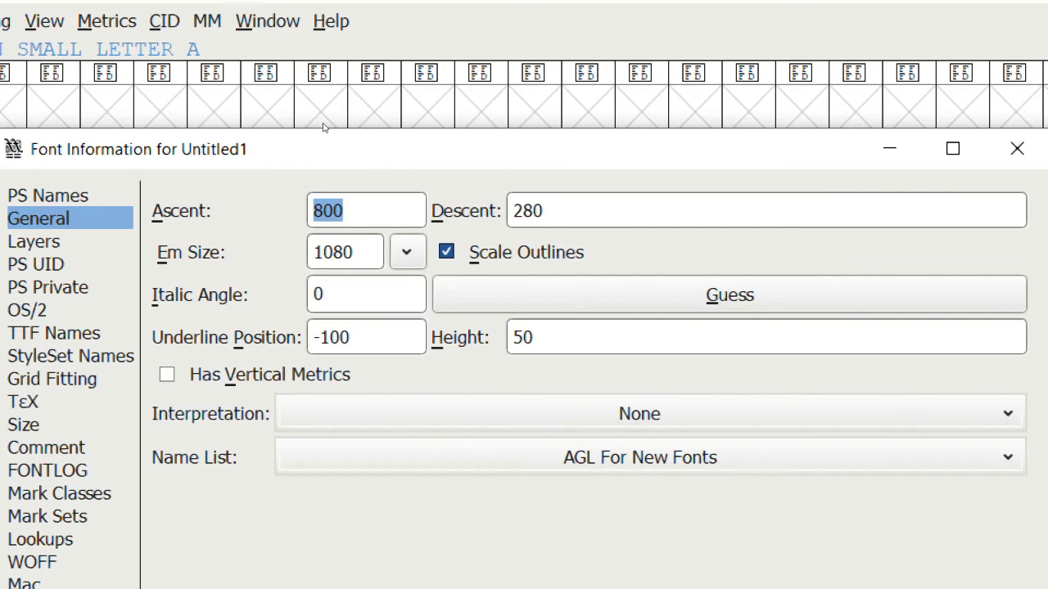
type("7")
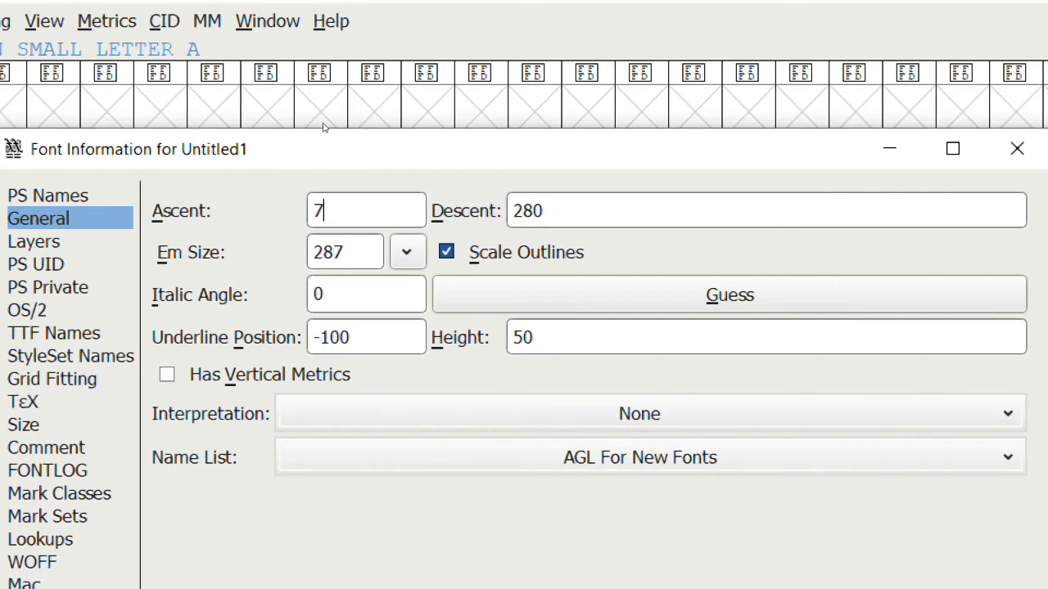
type("20")
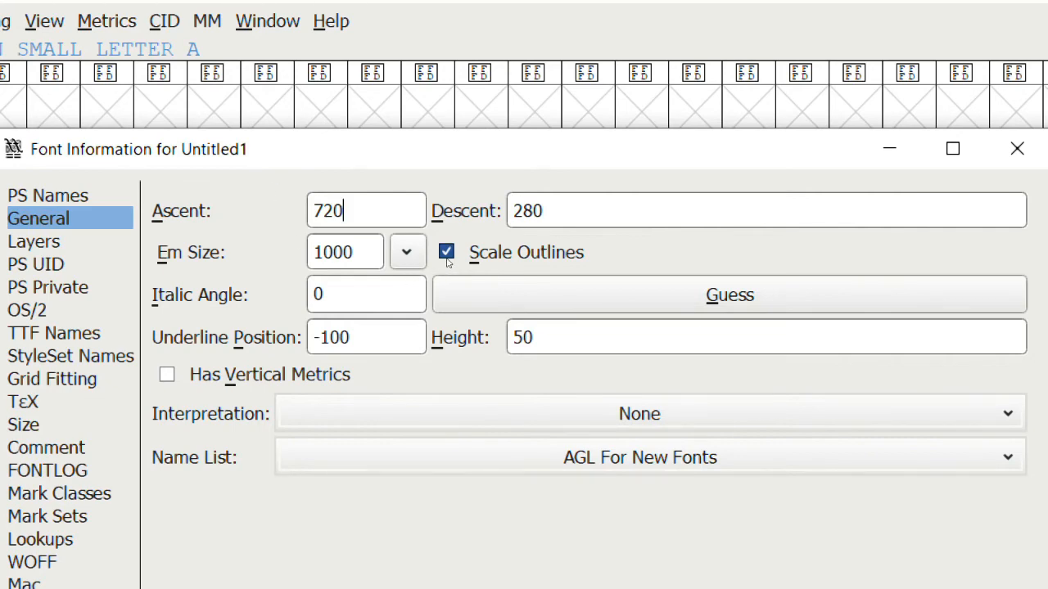
key("super+minus")
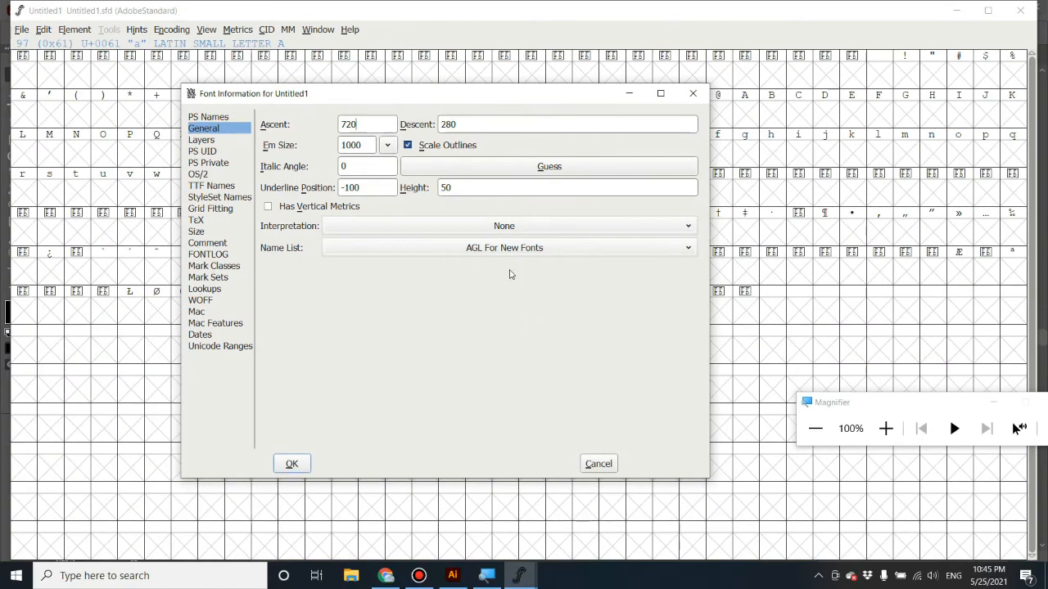
left_click(291, 464)
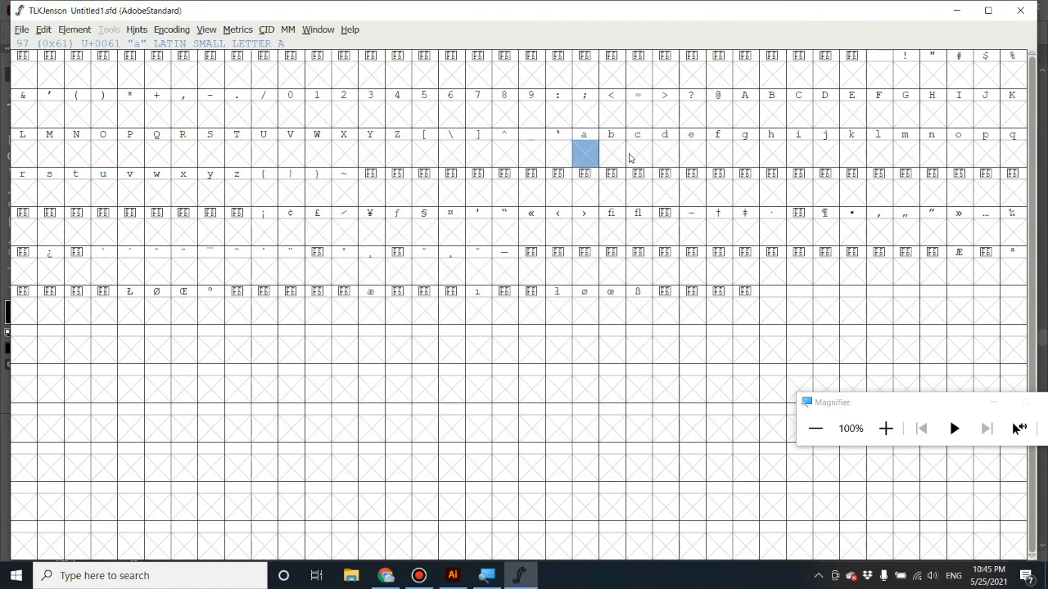
Look through the empty lowercase slots from b to q in the glyph grid
left_click(603, 159)
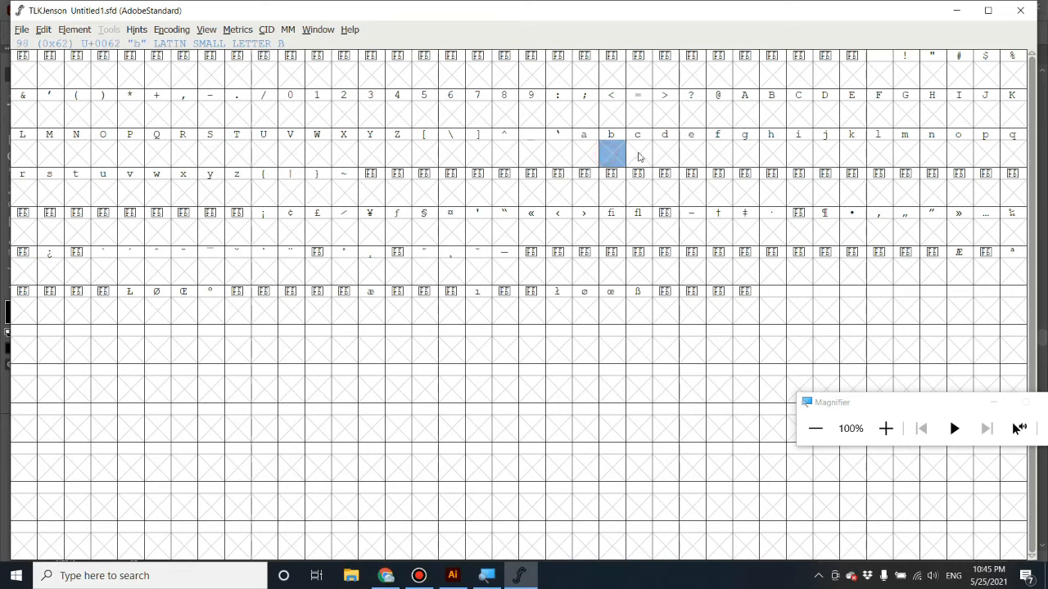
left_click(638, 157)
left_click(683, 150)
left_click(746, 152)
left_click(773, 152)
left_click(799, 152)
left_click(826, 153)
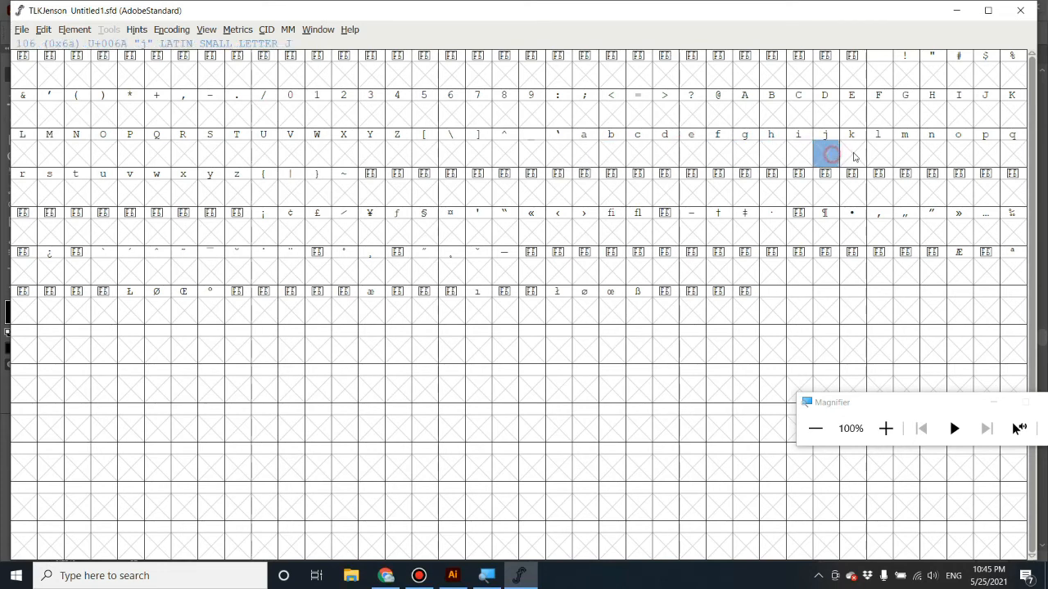
left_click(852, 153)
left_click(878, 152)
left_click(906, 152)
left_click(931, 152)
left_click(985, 152)
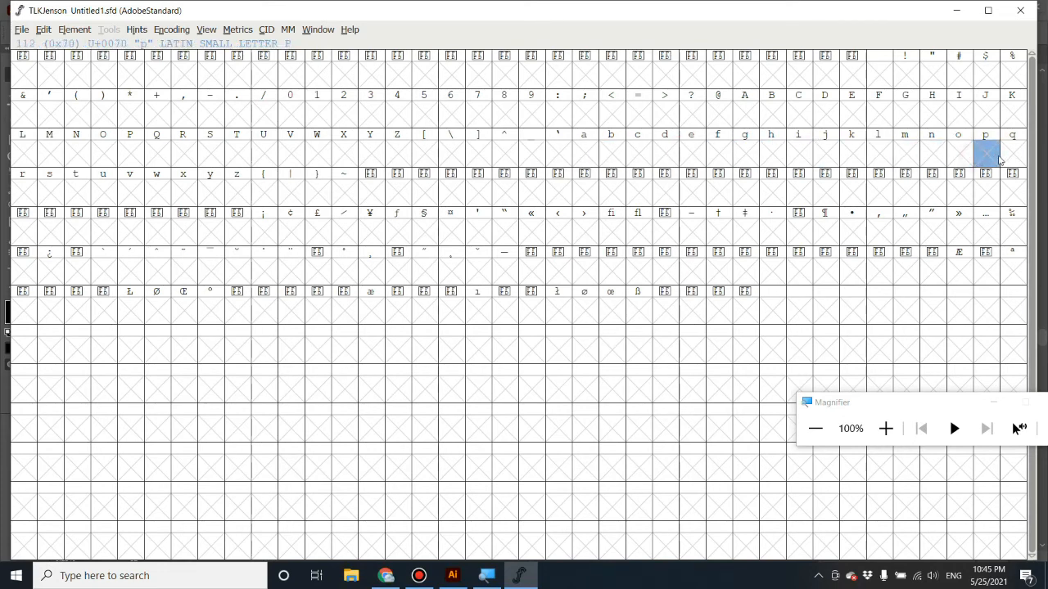
left_click(1012, 153)
Select the empty lowercase a slot in the glyph grid and start importing a file into it
left_click(591, 155)
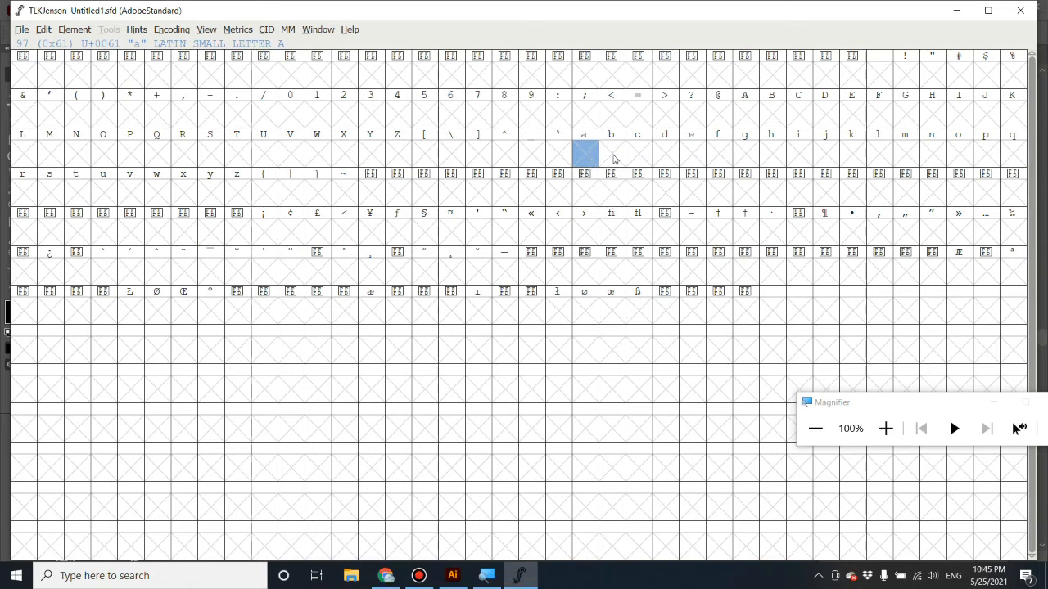
left_click(615, 156)
left_click(588, 152)
left_click(22, 31)
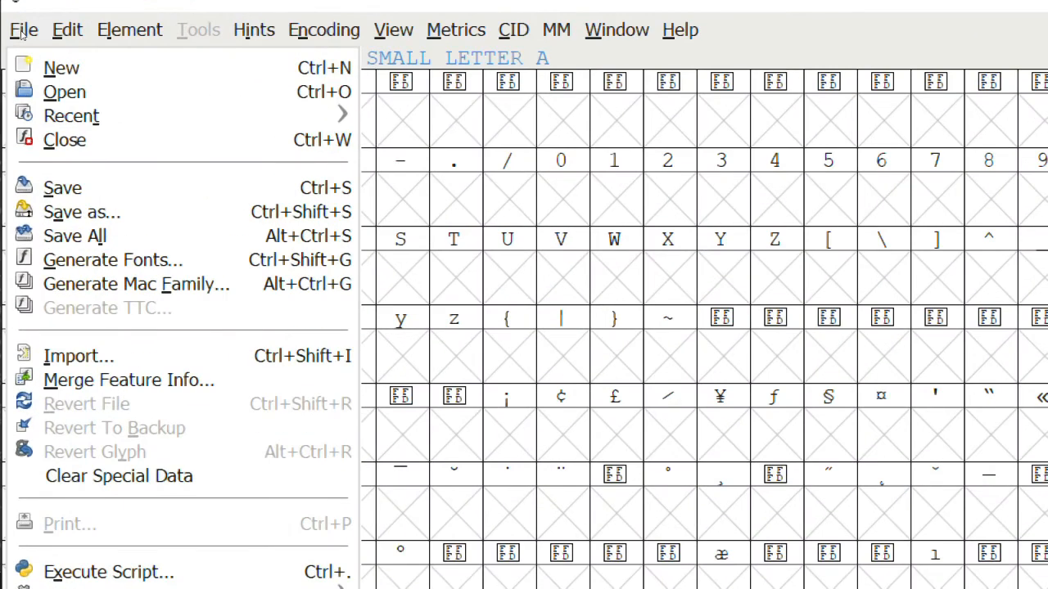
left_click(23, 31)
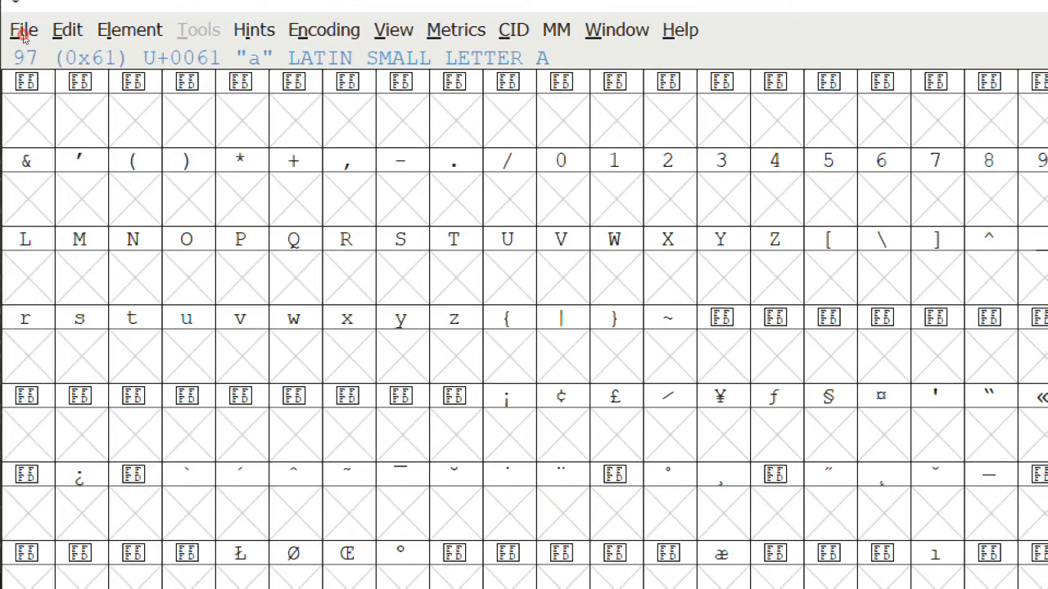
left_click(22, 31)
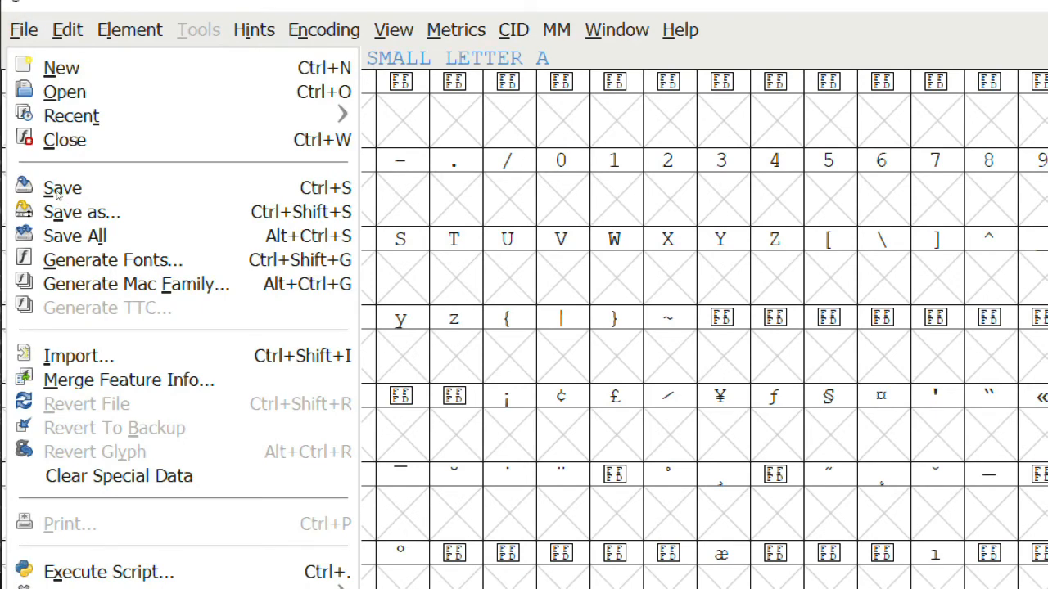
key("ctrl+shift+i")
left_click_drag(758, 311, 234, 93)
scroll(190, 186, "down", 1)
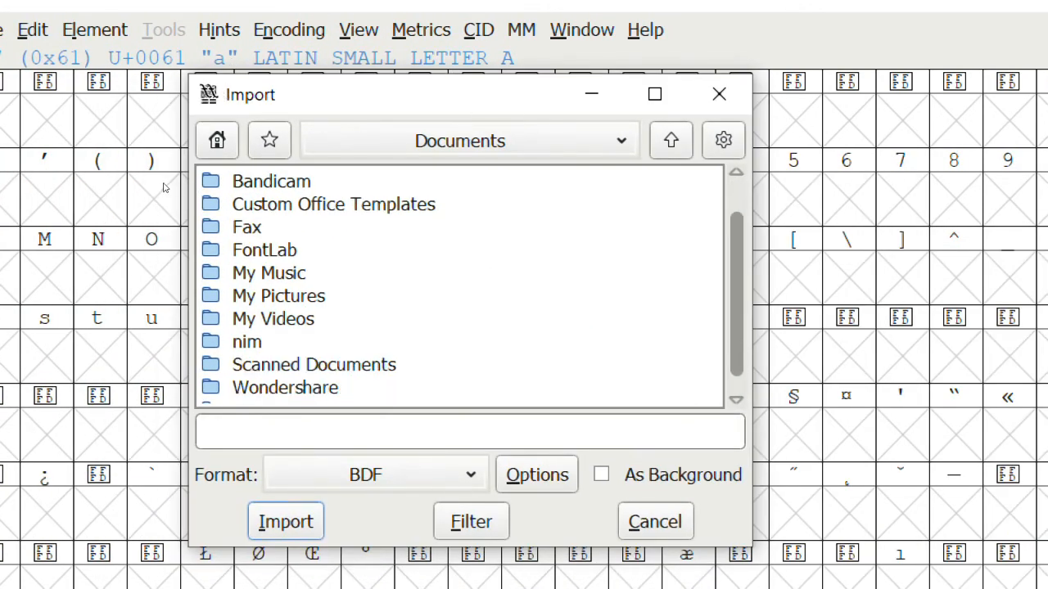
Browse through the mahidol, Typo and TLKJenson folders to the lowercases3 folder in the import dialog
key("n")
key("Return")
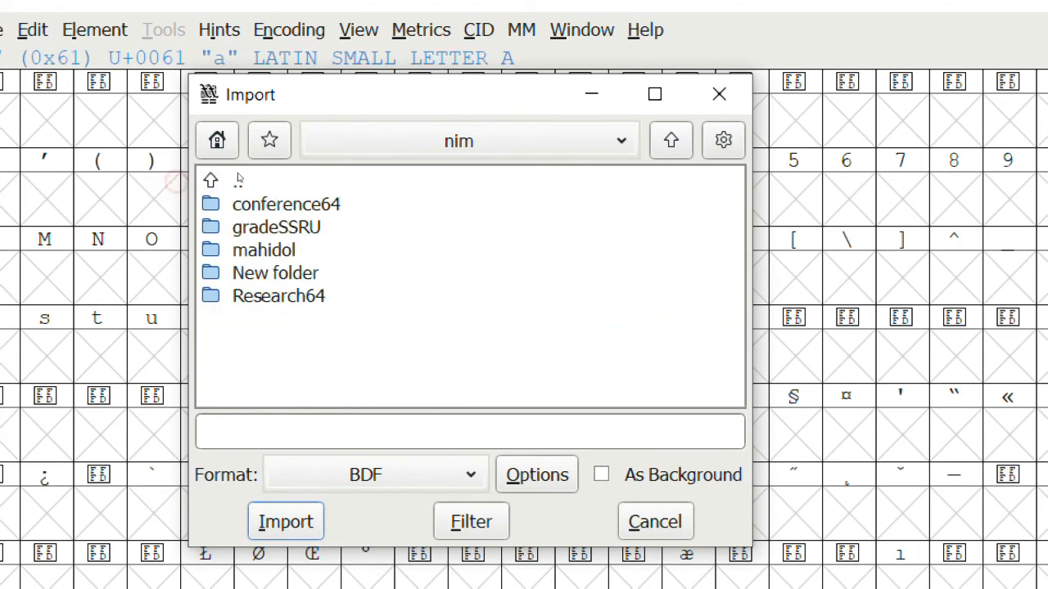
key("m")
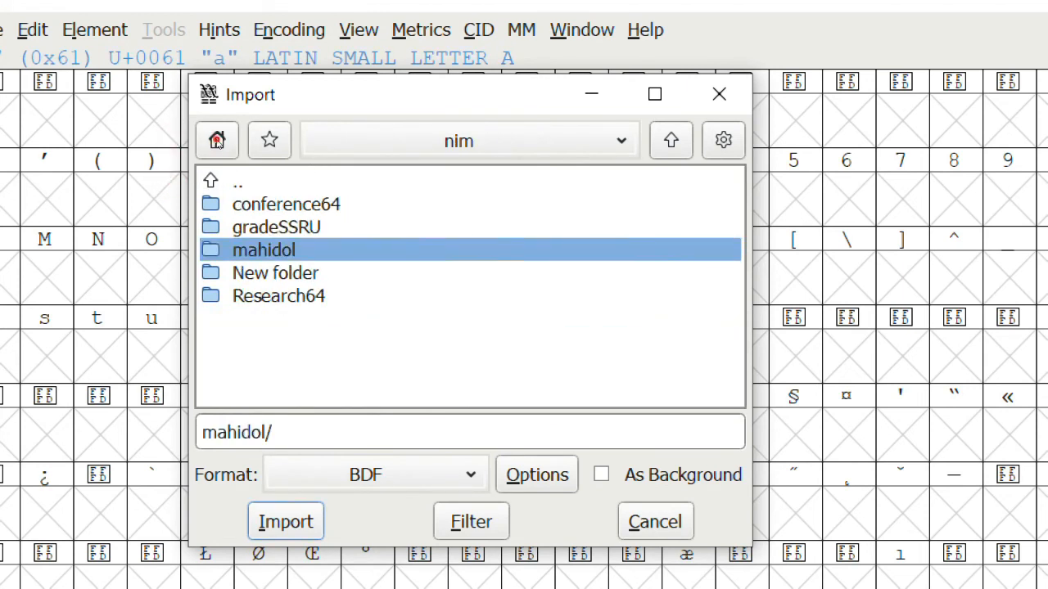
key("Return")
key("t")
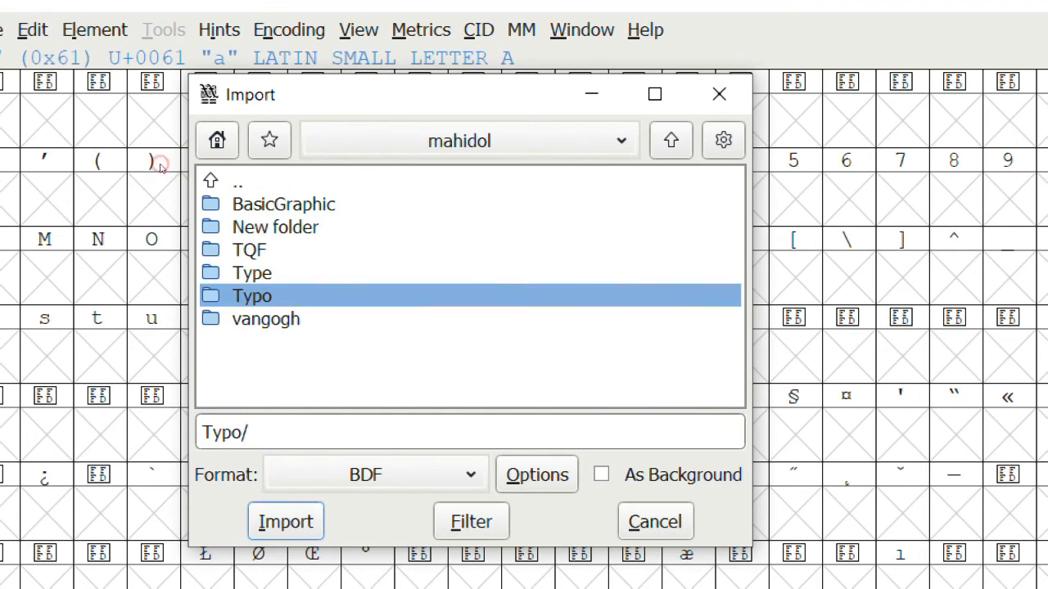
key("Return")
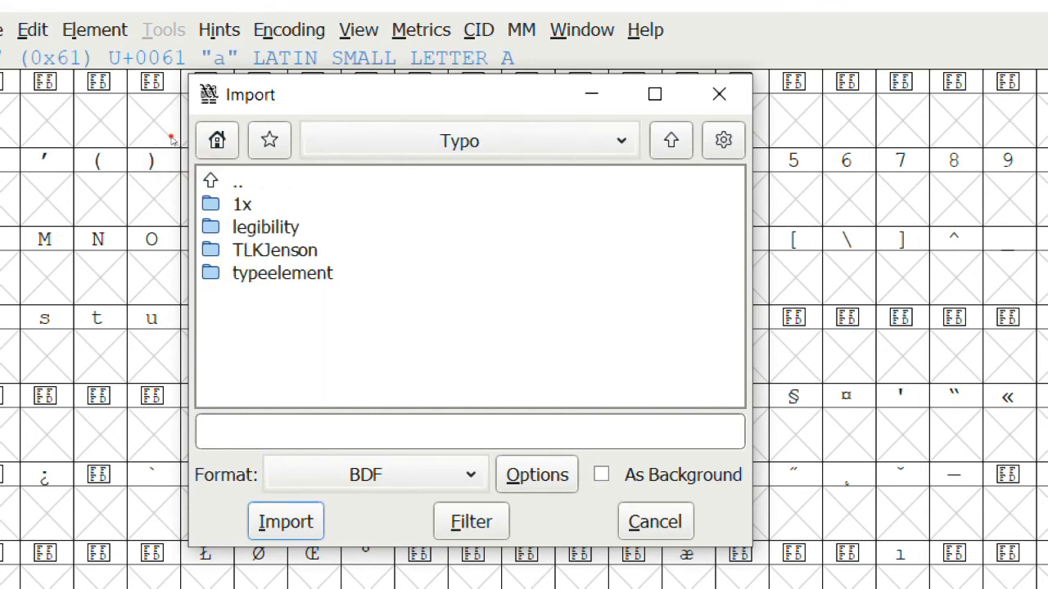
double_click(275, 250)
left_click(280, 273)
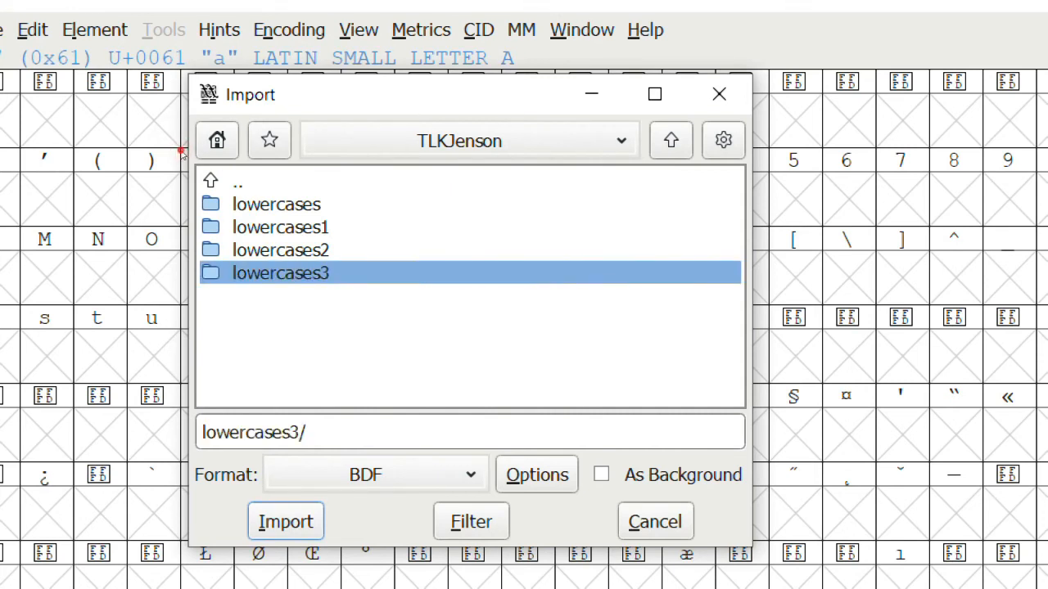
key("Return")
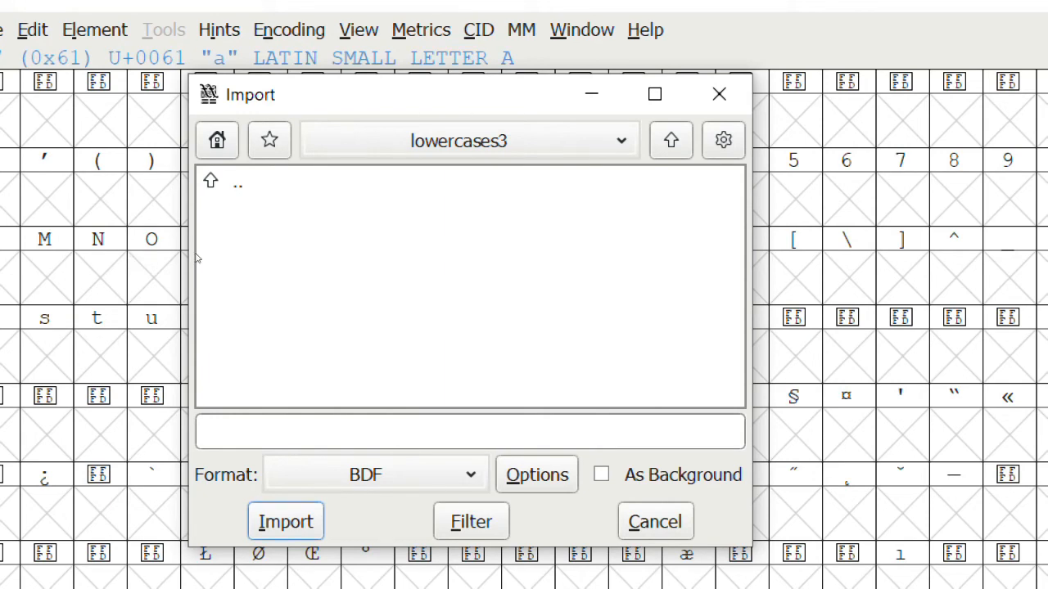
Set the import format to SVG and choose character-01.svg as the file for the a slot
left_click(227, 254)
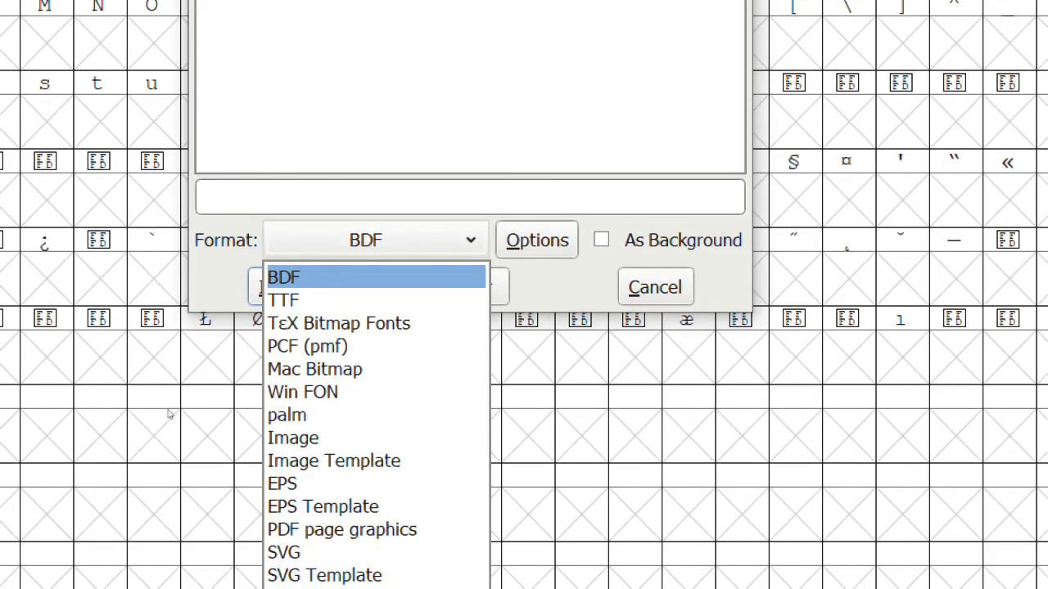
left_click(283, 552)
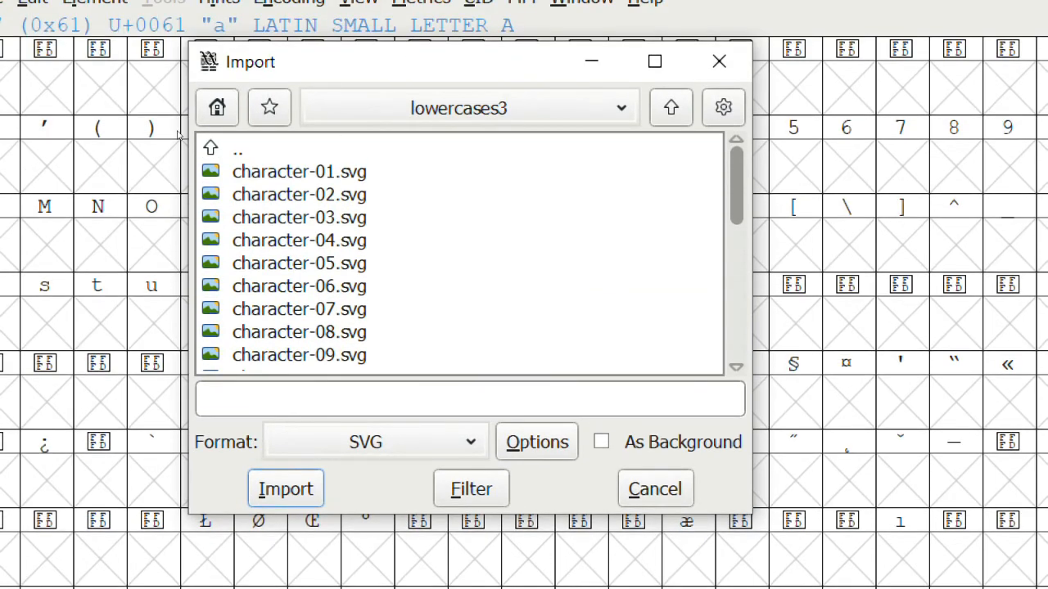
left_click(288, 171)
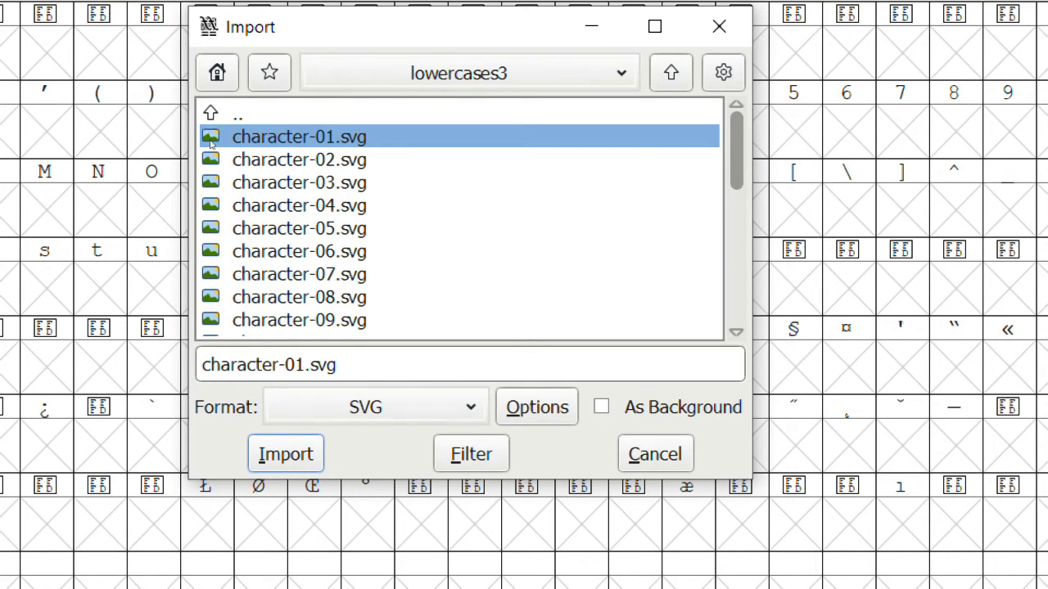
key("Return")
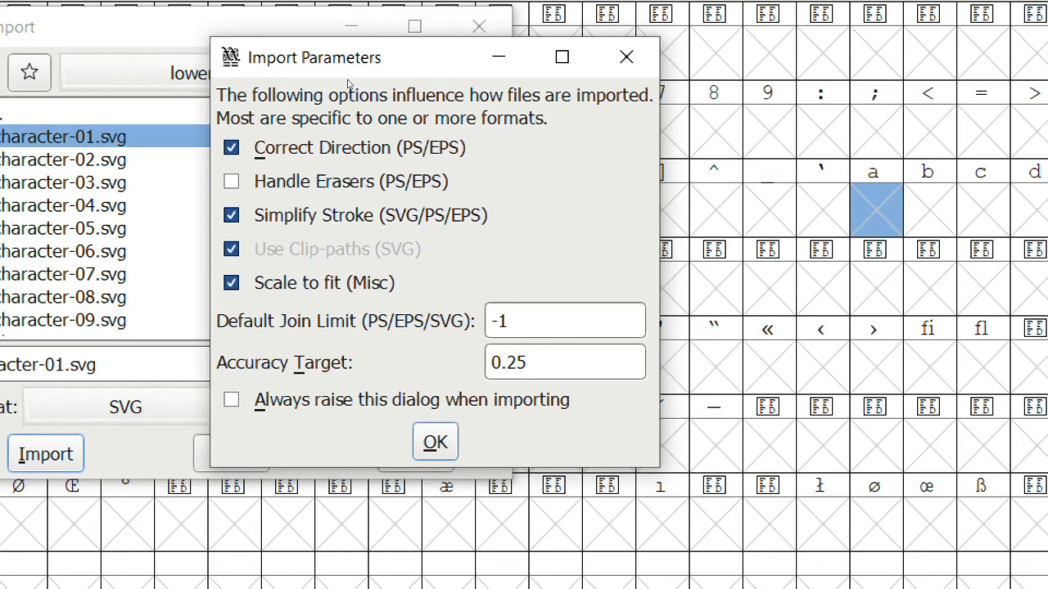
Disable Scale to fit in the import parameters and complete the import of the letter a
left_click(263, 190)
left_click(262, 192)
left_click(262, 191)
left_click(264, 193)
left_click(265, 193)
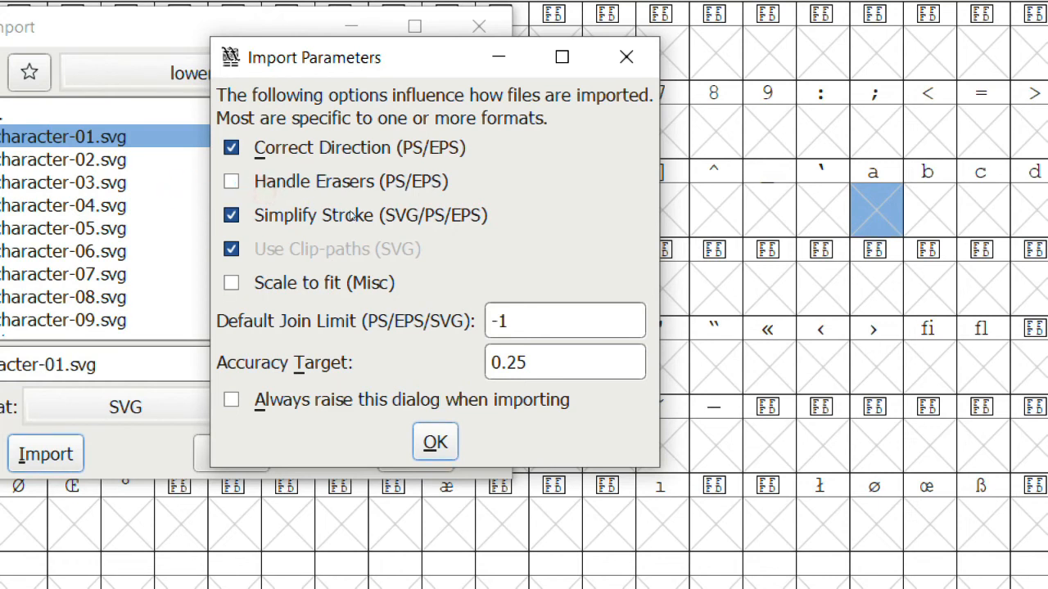
left_click(264, 194)
left_click(263, 197)
key("Return")
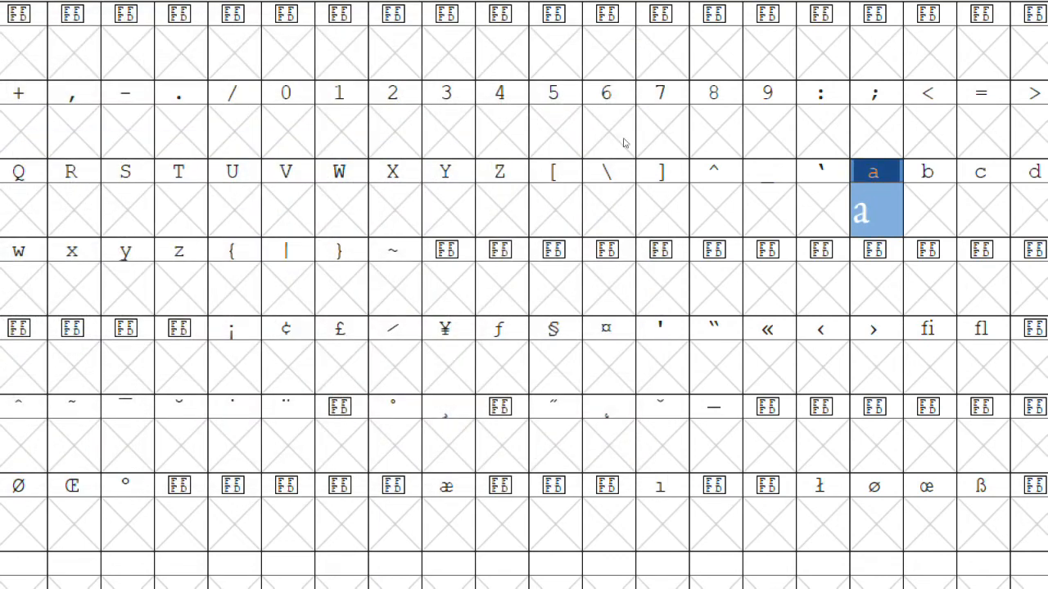
left_click(622, 185)
left_click_drag(626, 187, 553, 186)
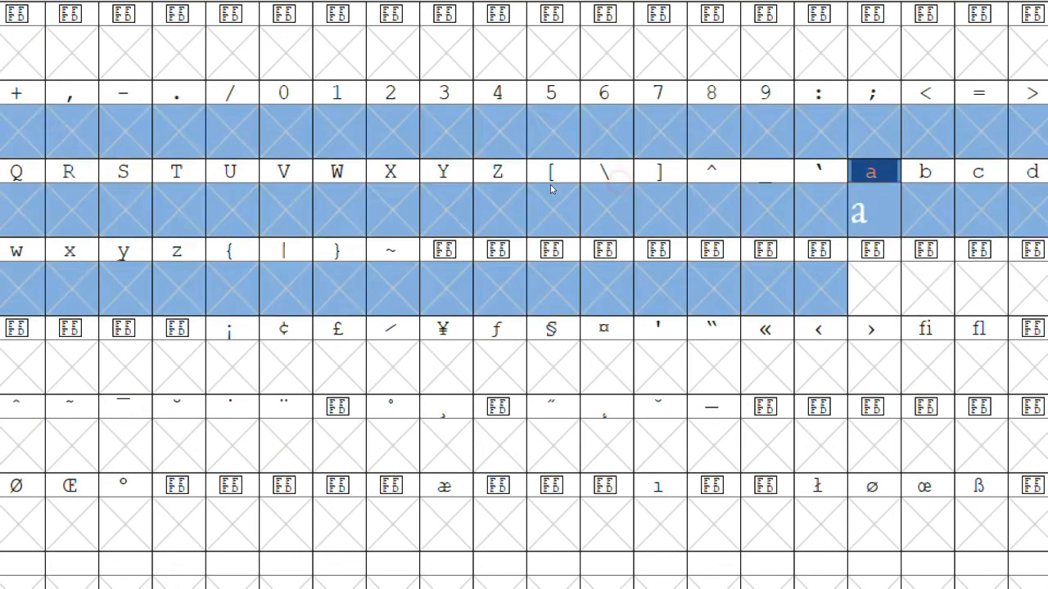
left_click(553, 187)
left_click(593, 154)
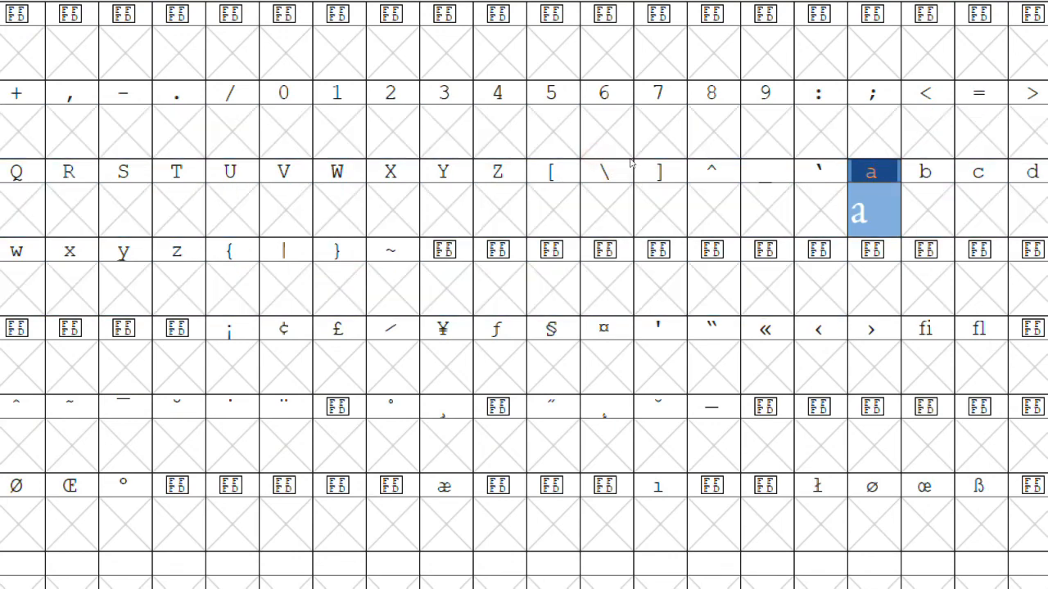
Open the imported lowercase a glyph in the outline editor
key("super+minus")
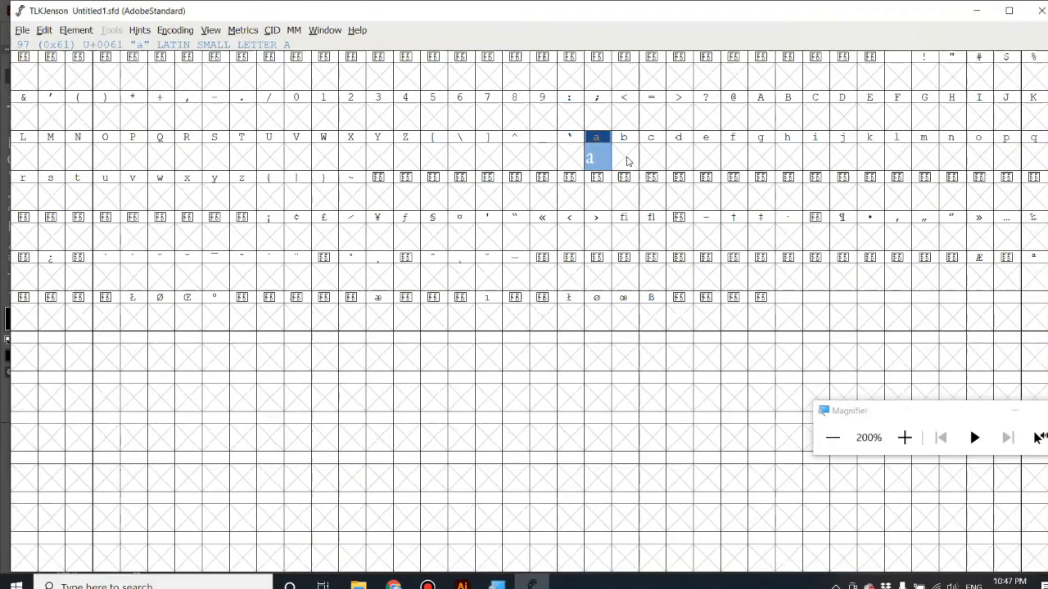
double_click(582, 157)
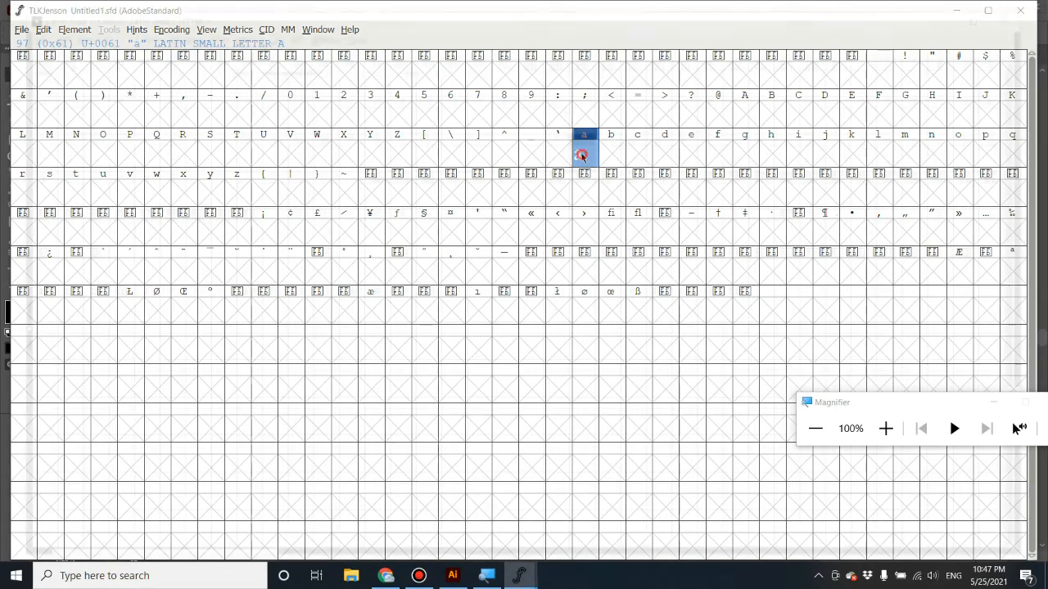
scroll(573, 348, "up", 1)
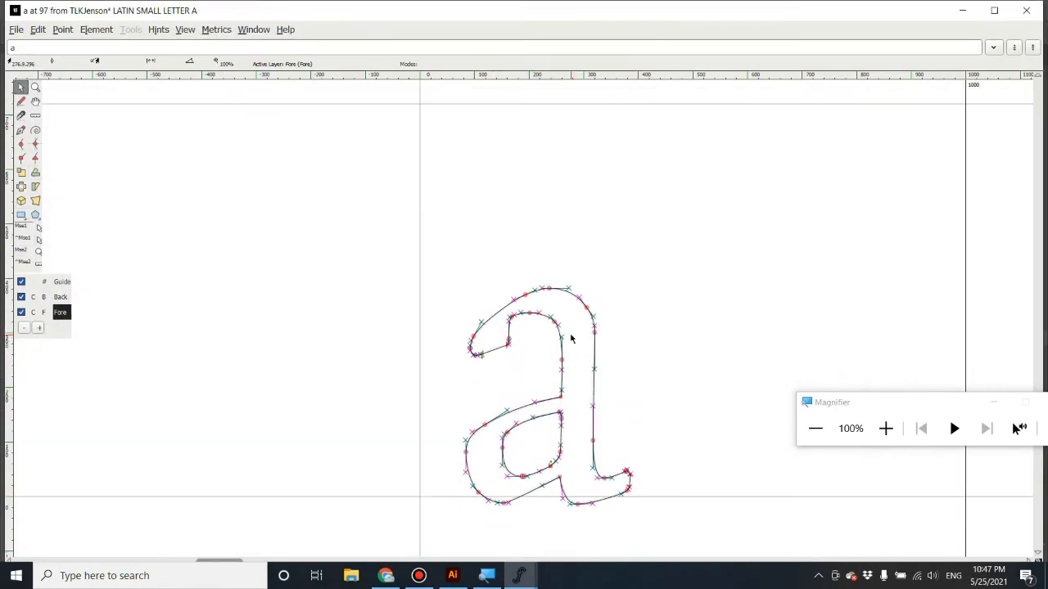
Examine how the outline of the a sits relative to the baseline, ascent and descent lines
scroll(573, 332, "down", 2)
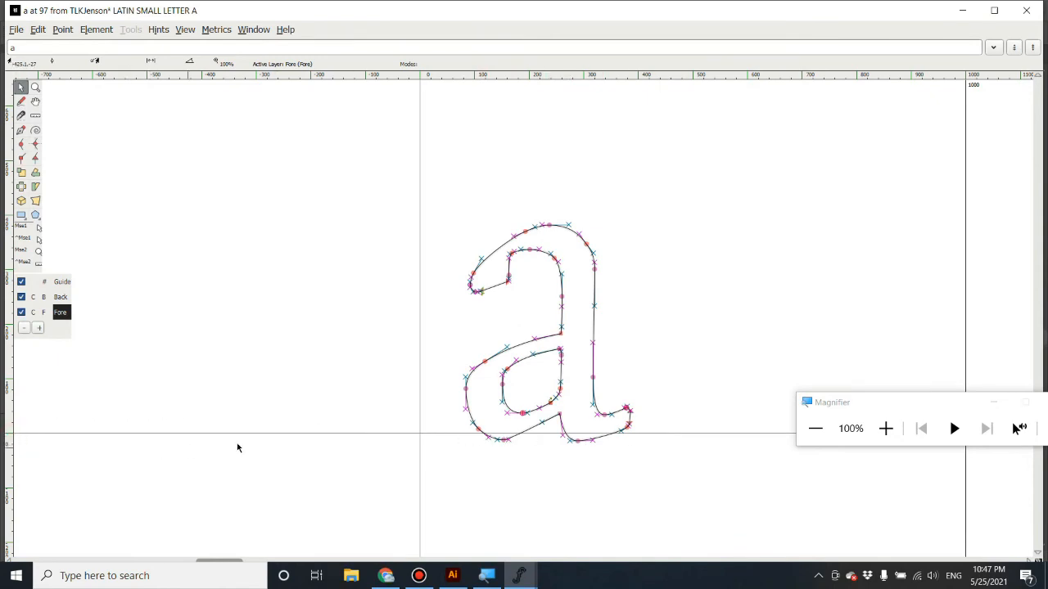
scroll(414, 456, "down", 4)
scroll(411, 456, "down", 1)
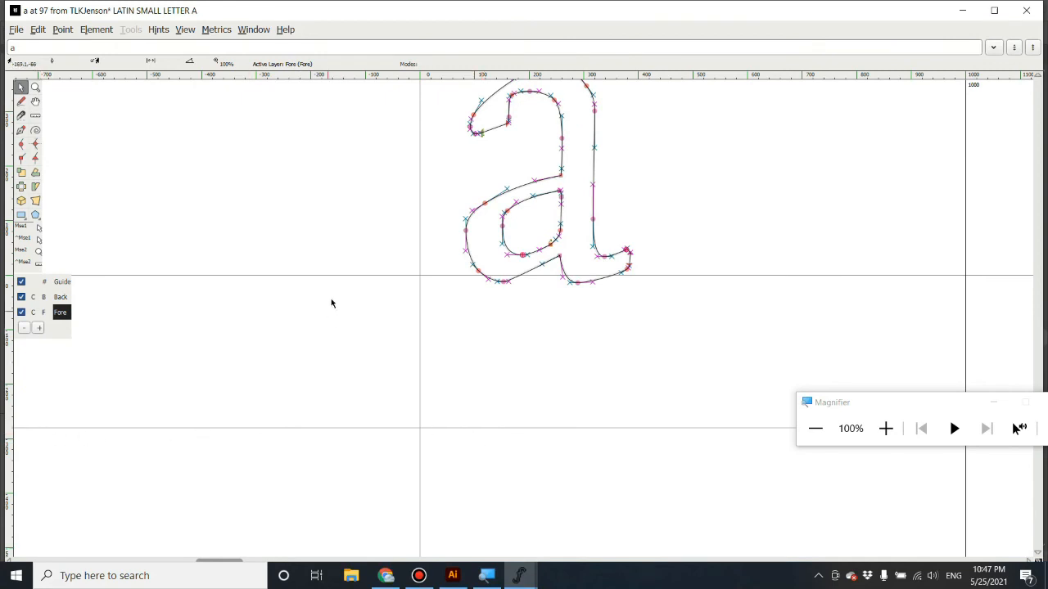
scroll(416, 367, "up", 10)
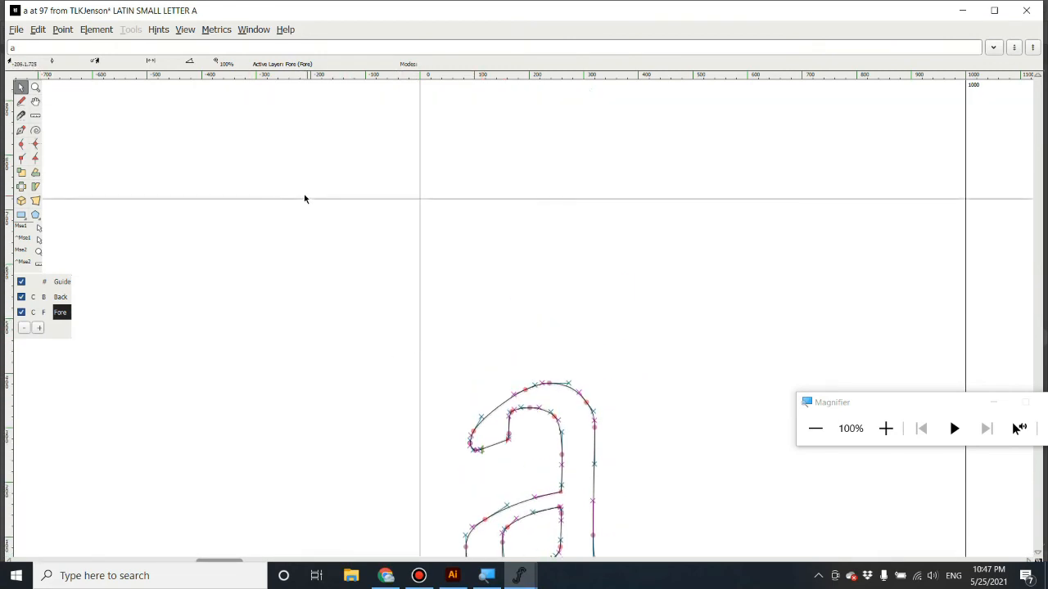
scroll(322, 303, "down", 4)
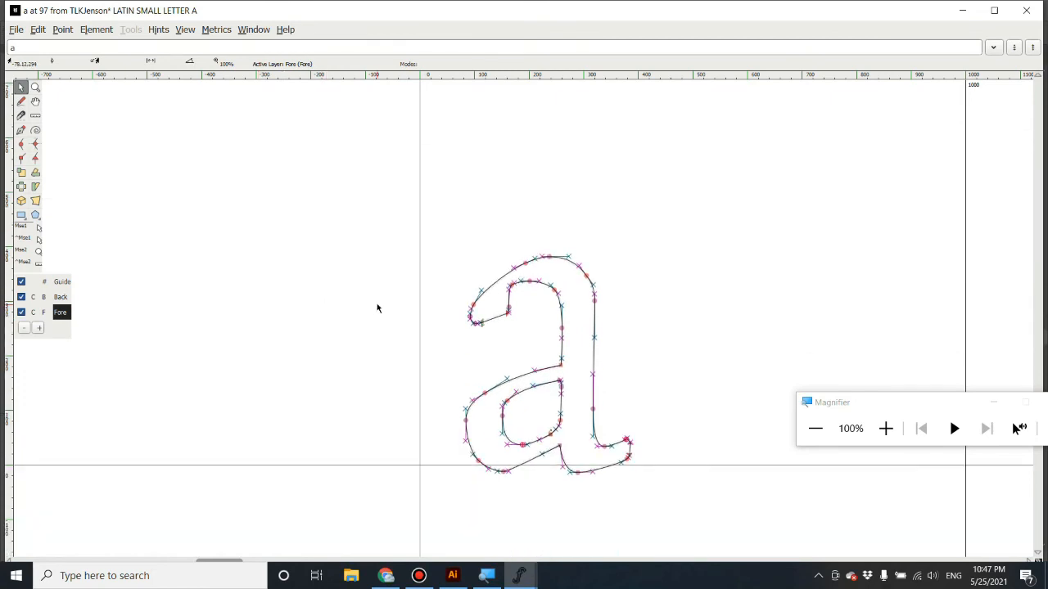
scroll(377, 307, "up", 3)
scroll(376, 311, "down", 1)
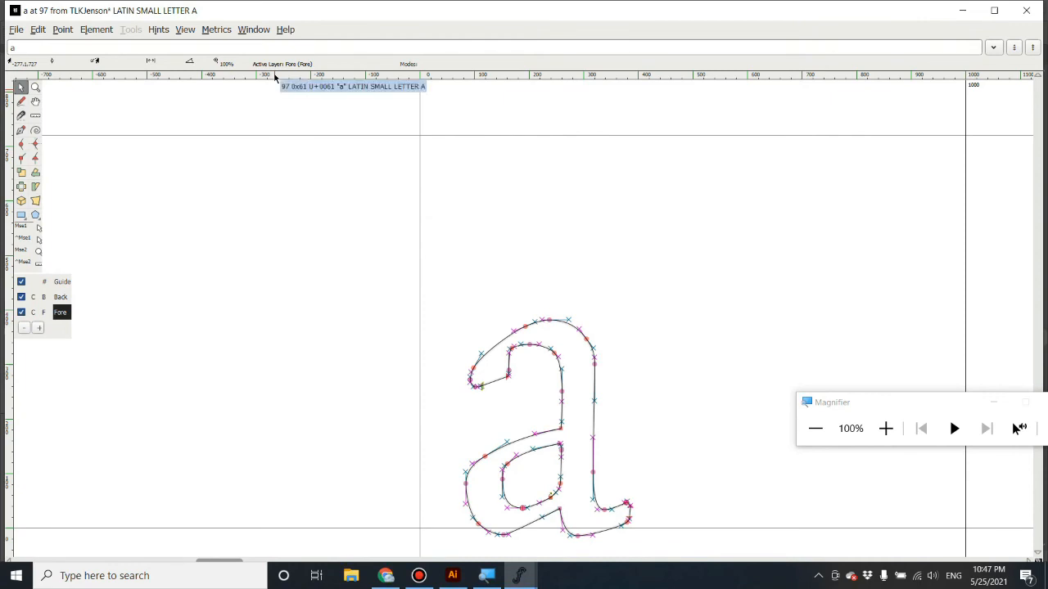
Add a horizontal guideline at the top of the a and name it x-height
mouse_move(276, 77)
left_mouse_down()
mouse_move(287, 234)
mouse_move(300, 106)
mouse_move(318, 306)
mouse_move(316, 235)
mouse_move(311, 255)
mouse_move(336, 315)
left_mouse_up()
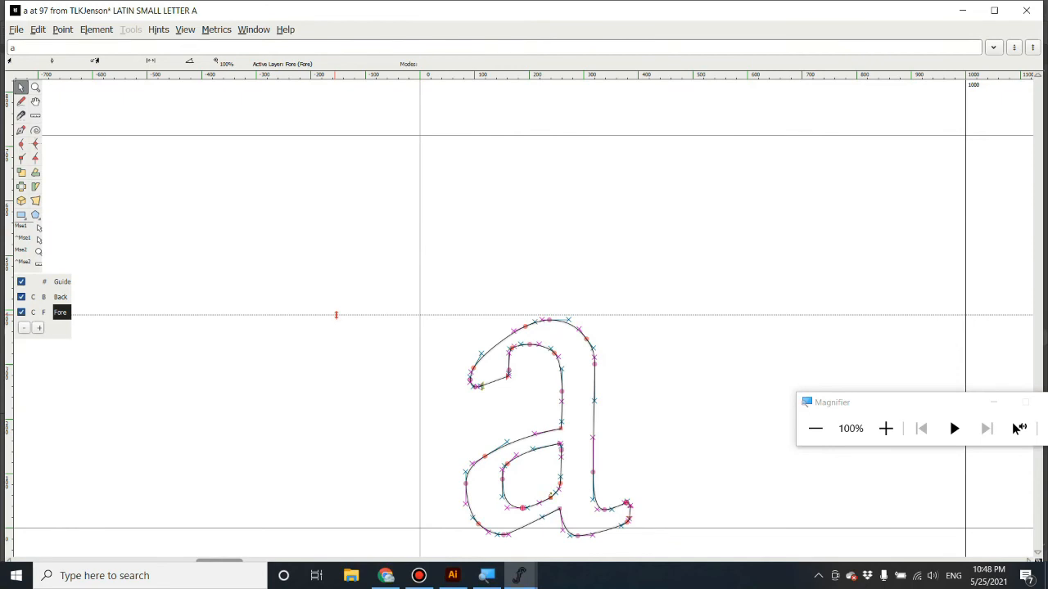
mouse_move(335, 315)
left_mouse_down()
mouse_move(327, 333)
mouse_move(317, 324)
left_mouse_up()
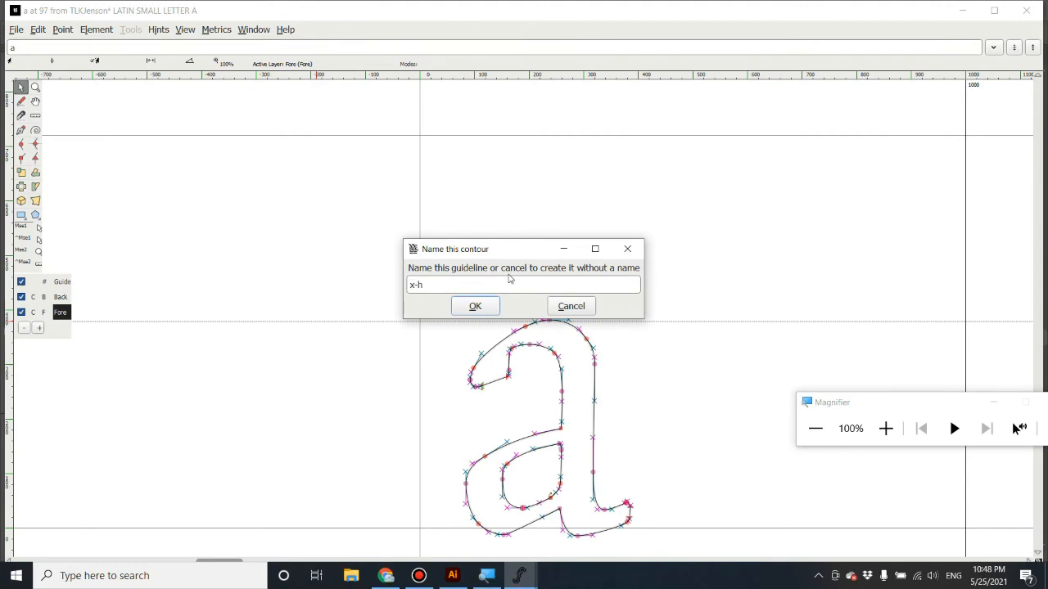
type("ight")
left_click(475, 306)
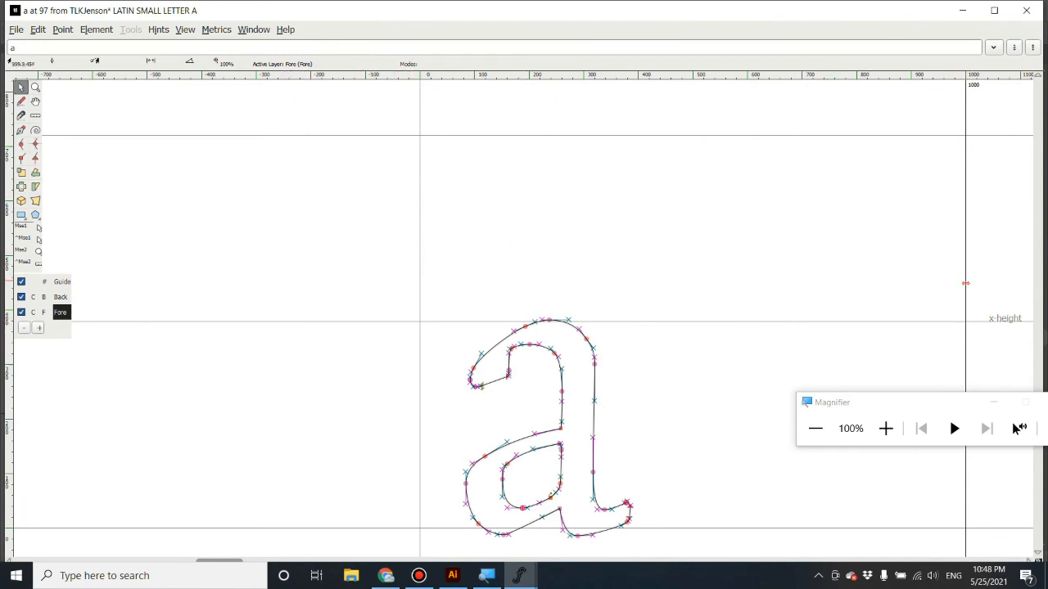
Narrow the advance width of the a to 422 units, just past the end of its tail
left_click_drag(963, 283, 904, 283)
left_click_drag(797, 303, 657, 343)
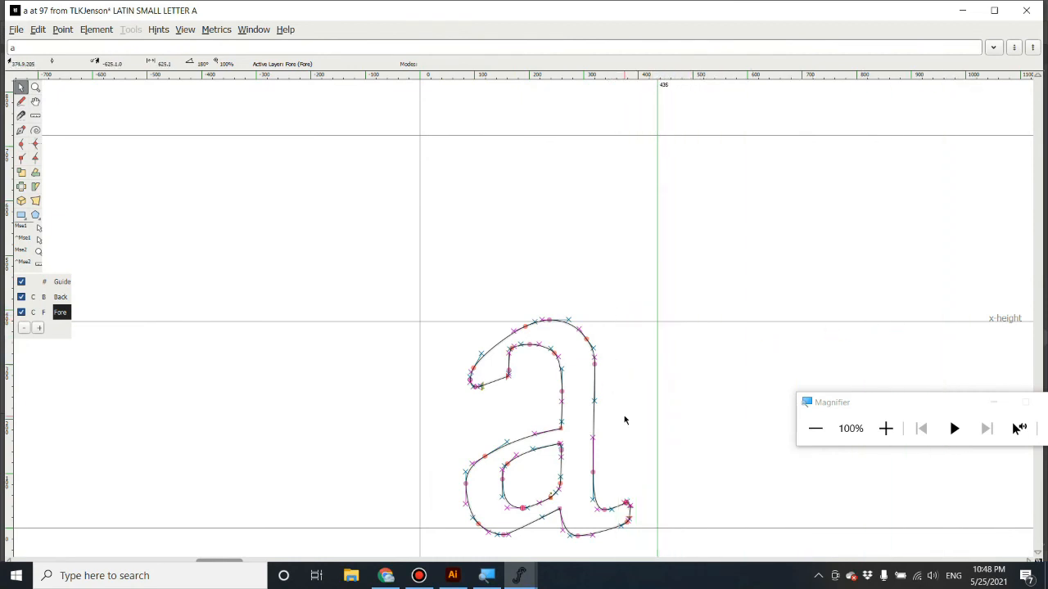
left_click(420, 338)
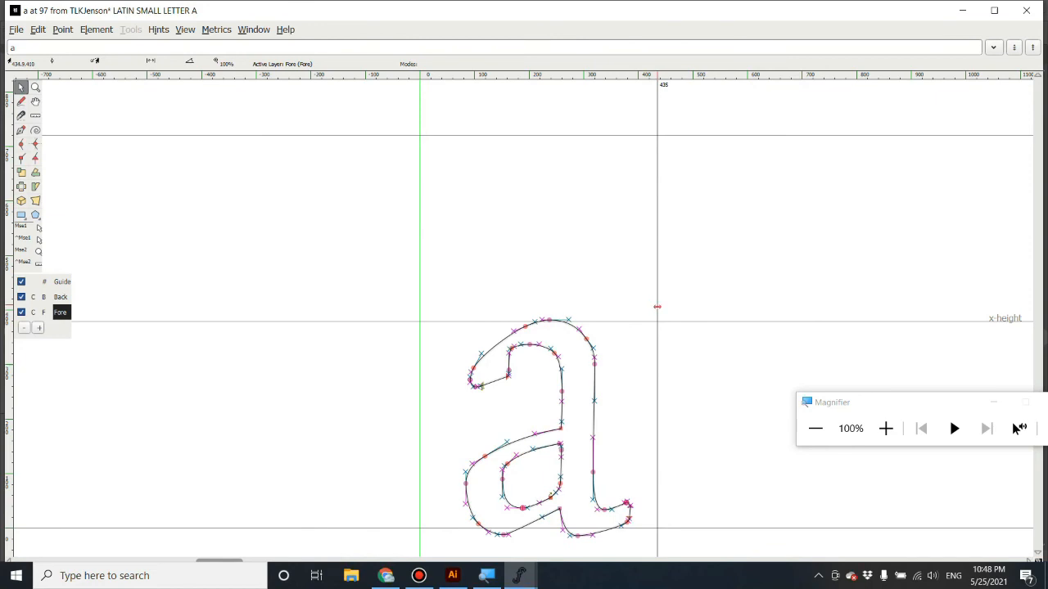
mouse_move(657, 304)
left_mouse_down()
mouse_move(833, 90)
mouse_move(756, 311)
mouse_move(644, 319)
mouse_move(760, 319)
mouse_move(647, 322)
left_mouse_up()
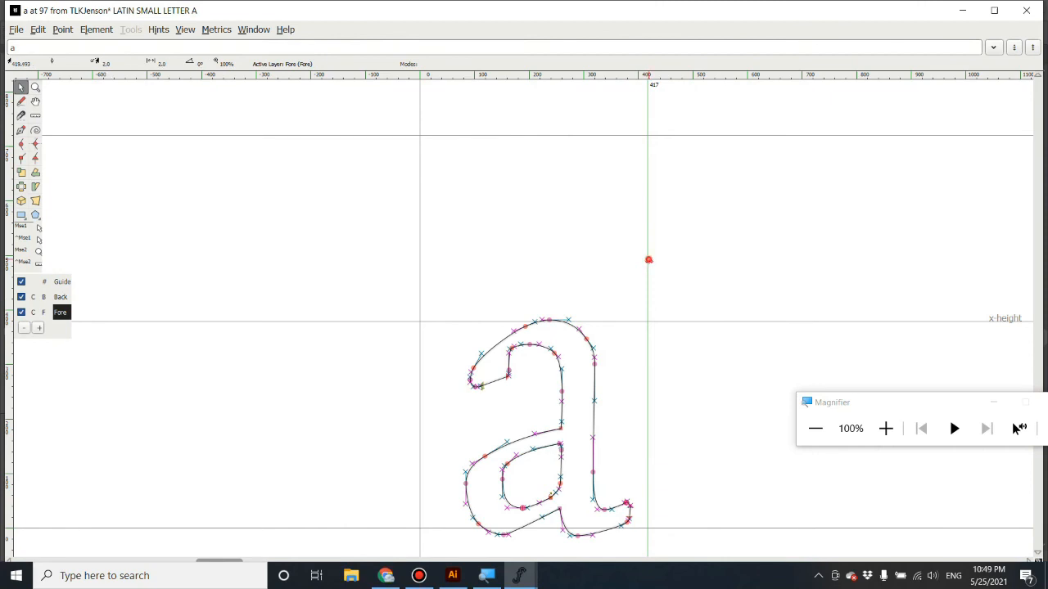
left_click_drag(649, 260, 650, 288)
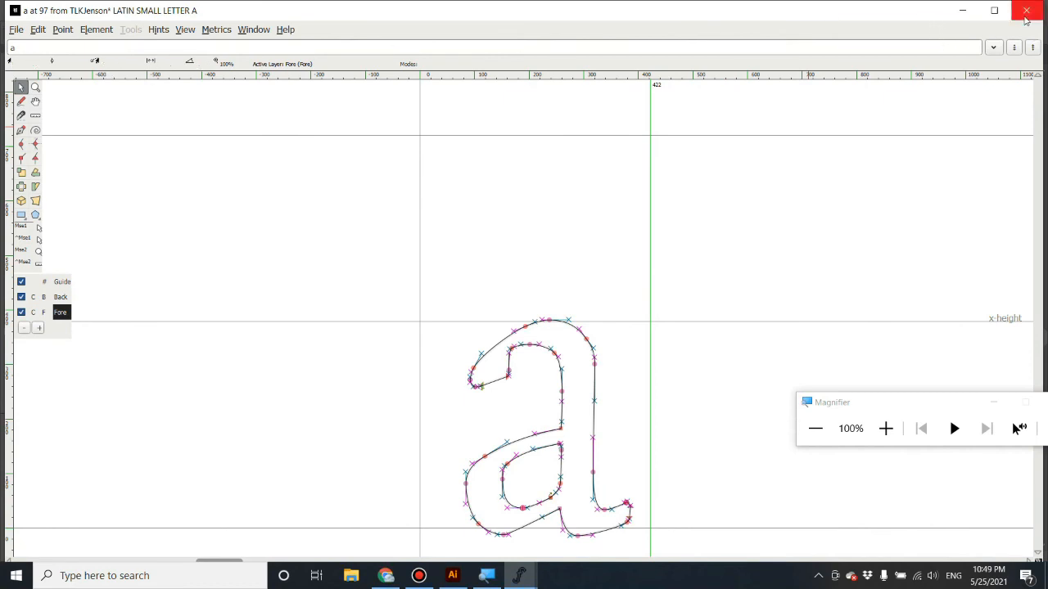
Try pulling a curve handle up and outward from the point at the top of the a, and undo the change
left_click(548, 322)
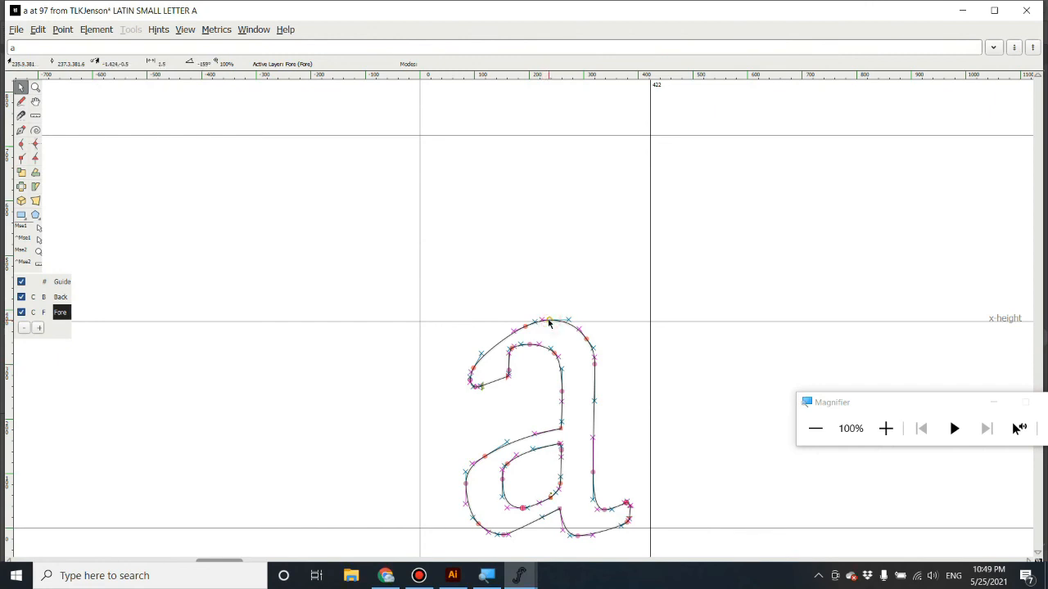
left_click_drag(546, 320, 608, 269)
key("ctrl+z")
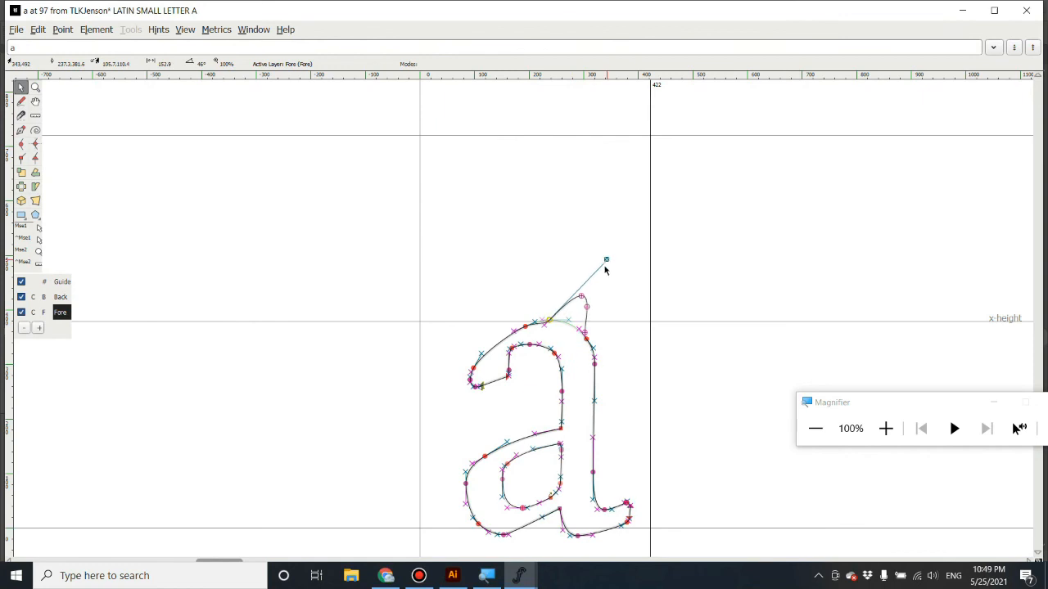
key("ctrl+z")
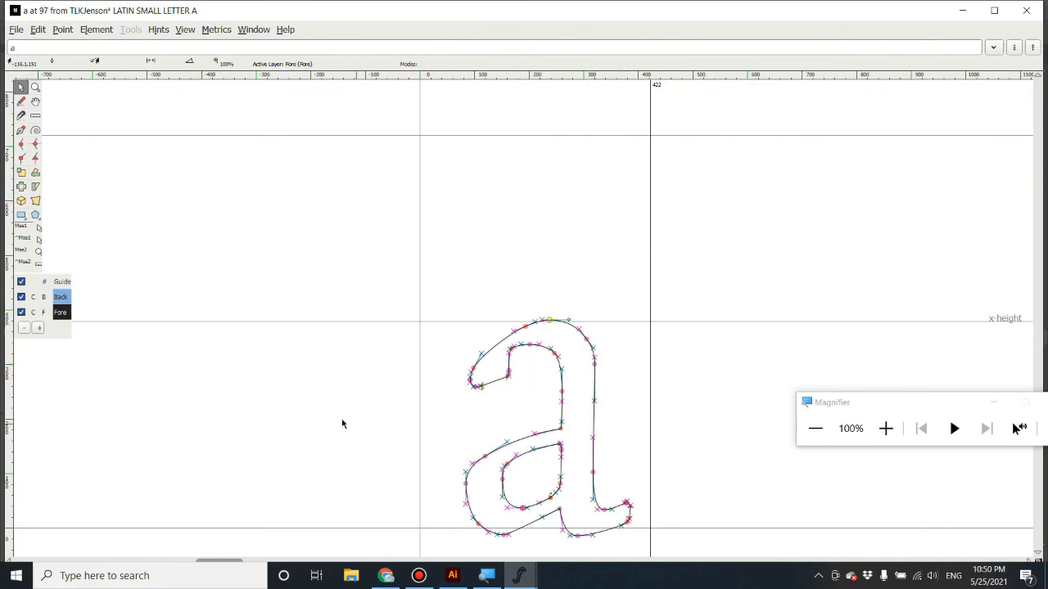
Close the outline editor of the a and import character-02.svg into the lowercase b slot
scroll(447, 428, "down", 3)
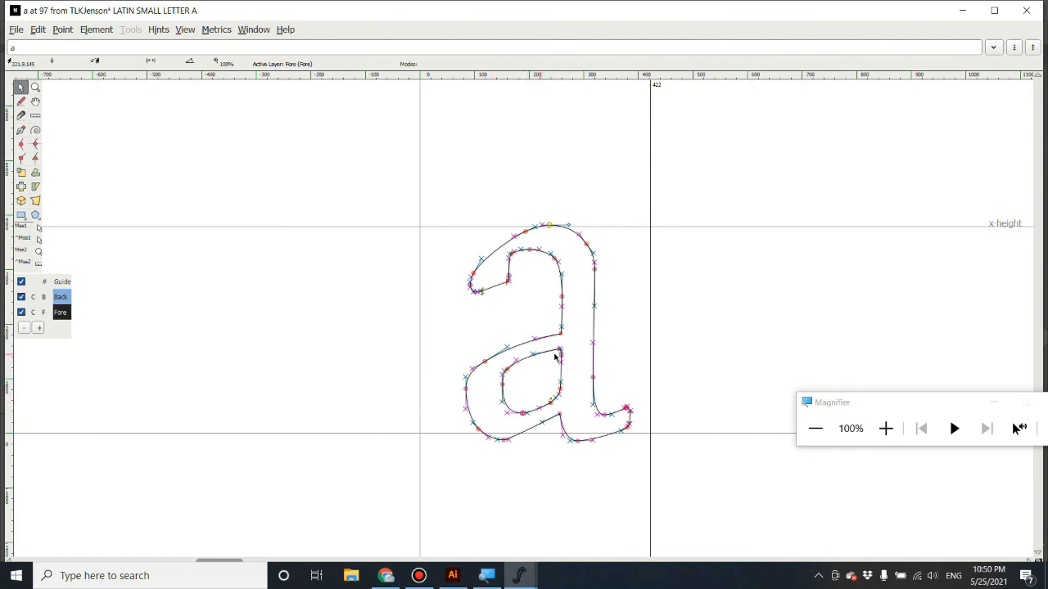
left_click(1026, 10)
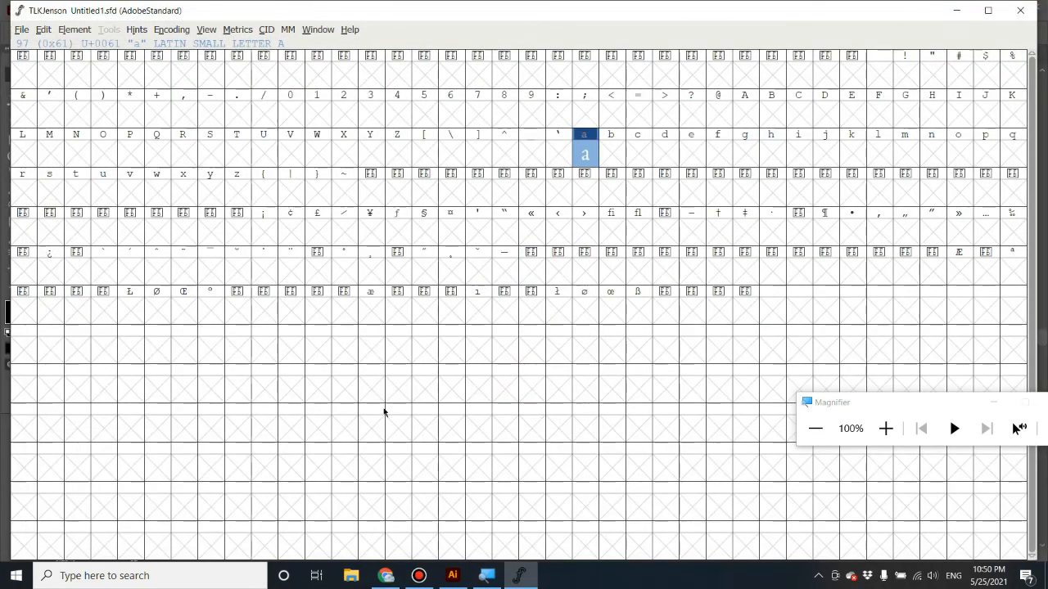
left_click(610, 155)
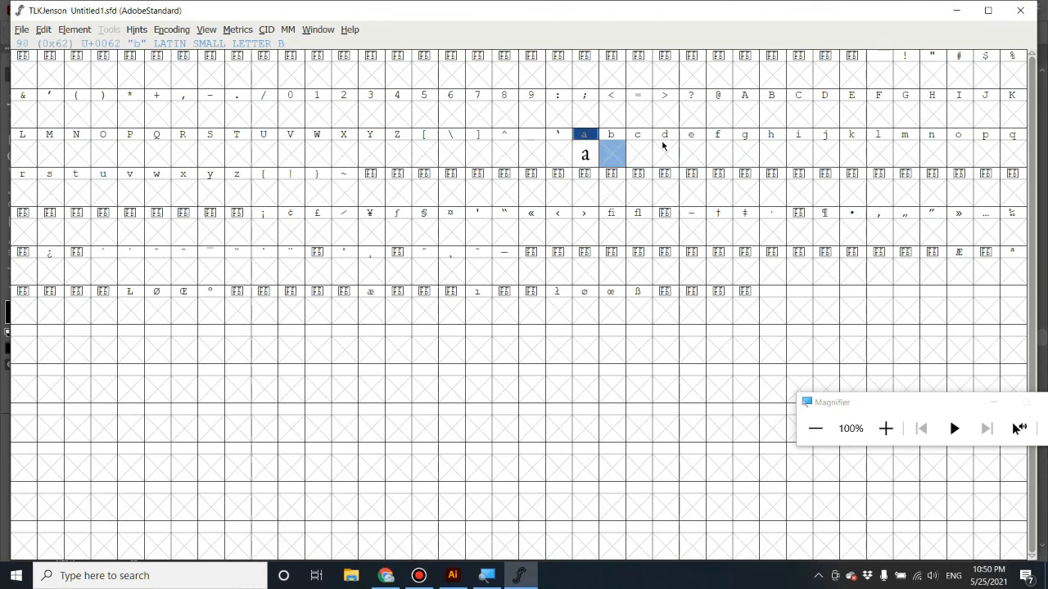
left_click(596, 150)
left_click(610, 153)
key("ctrl+shift+i")
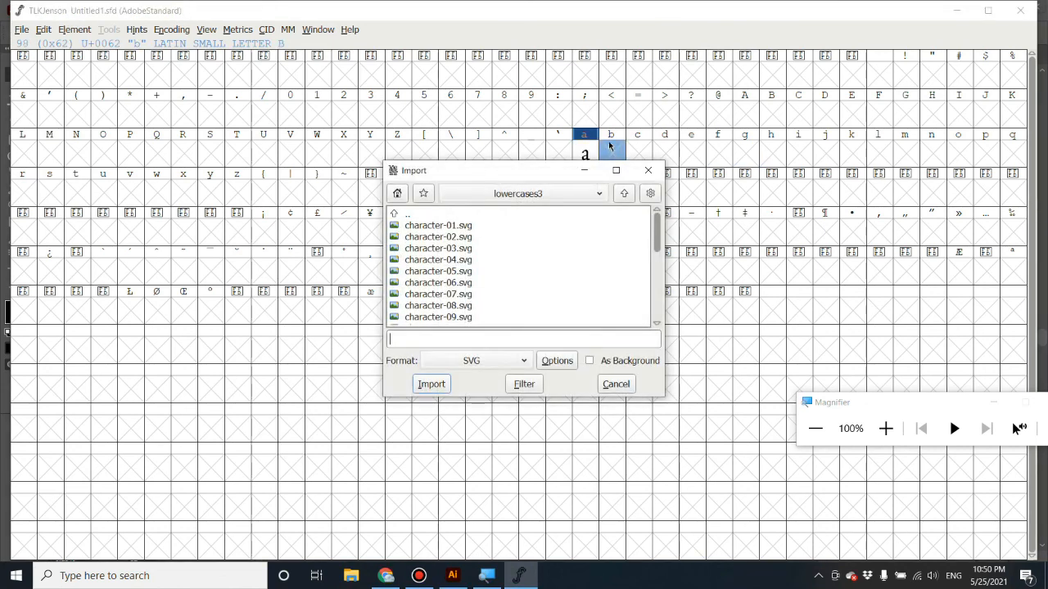
left_click_drag(560, 172, 426, 141)
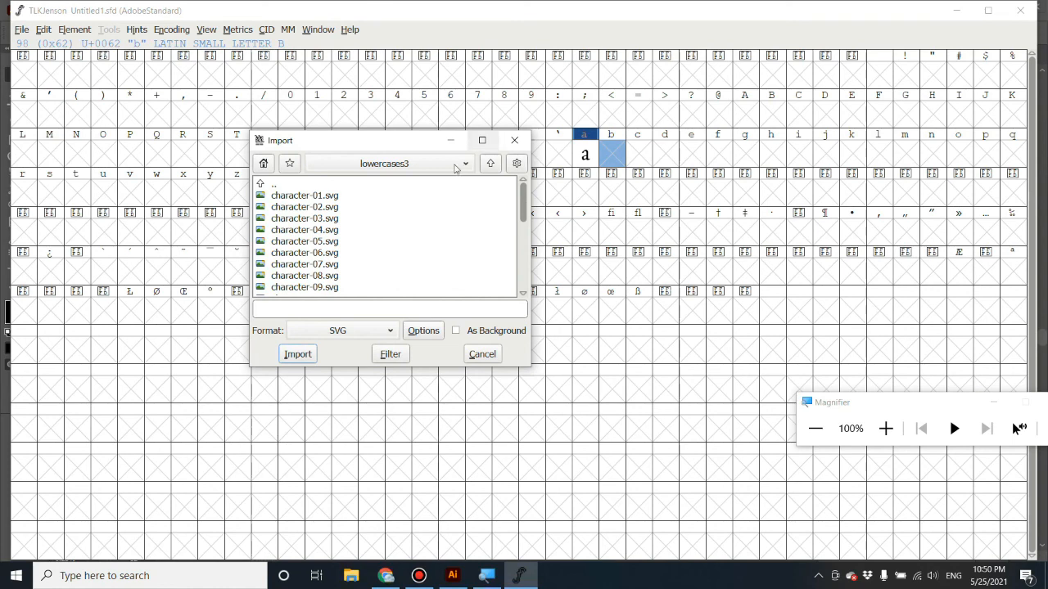
left_click(329, 209)
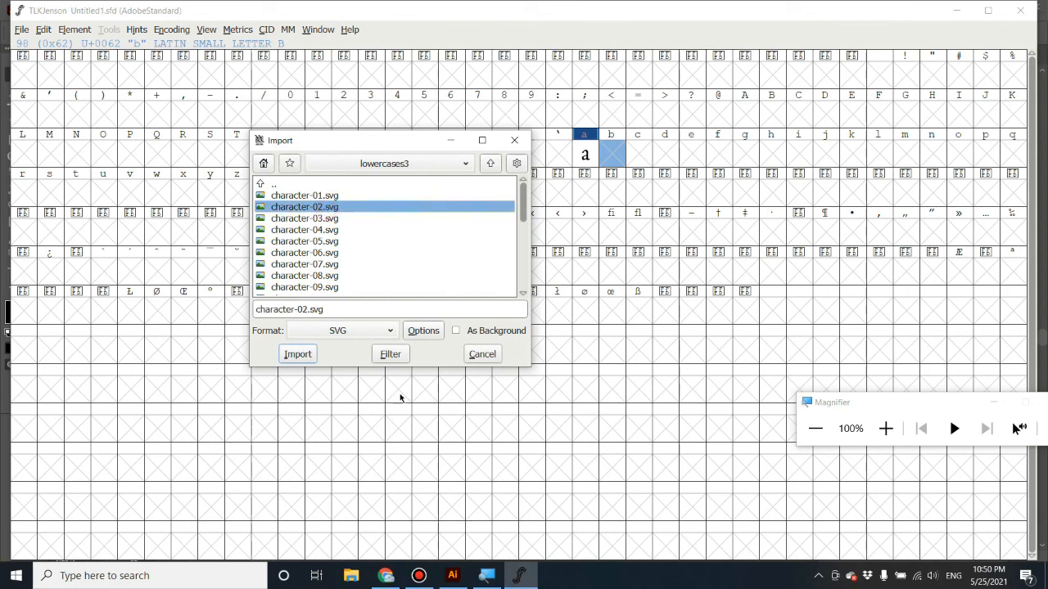
left_click(298, 354)
Import character-03.svg into the lowercase c slot
left_click(643, 154)
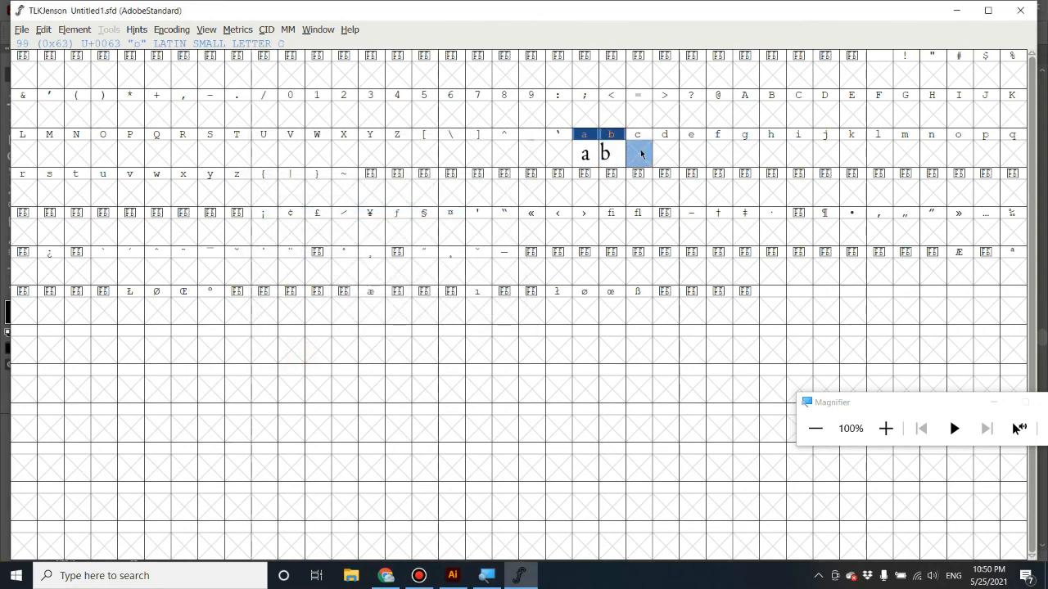
key("ctrl+shift+i")
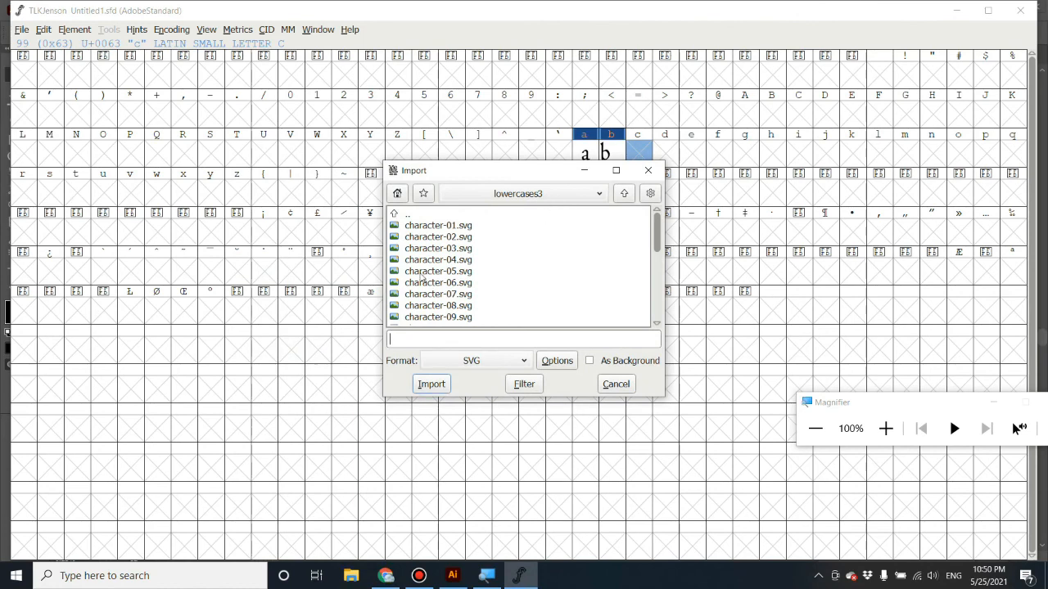
left_click(441, 249)
double_click(441, 249)
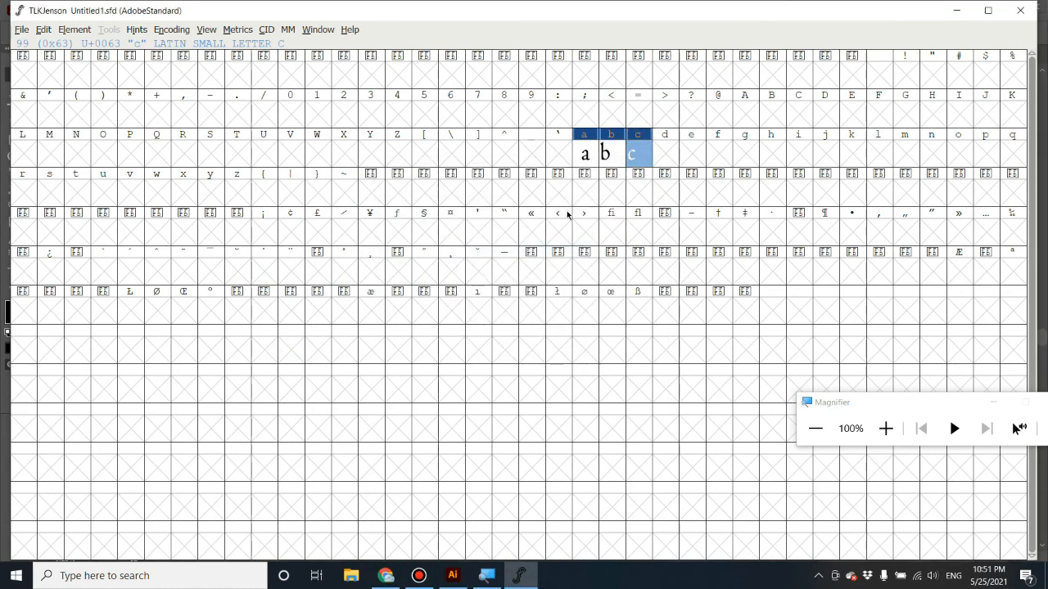
Import character-04.svg into the lowercase d slot
left_click(672, 157)
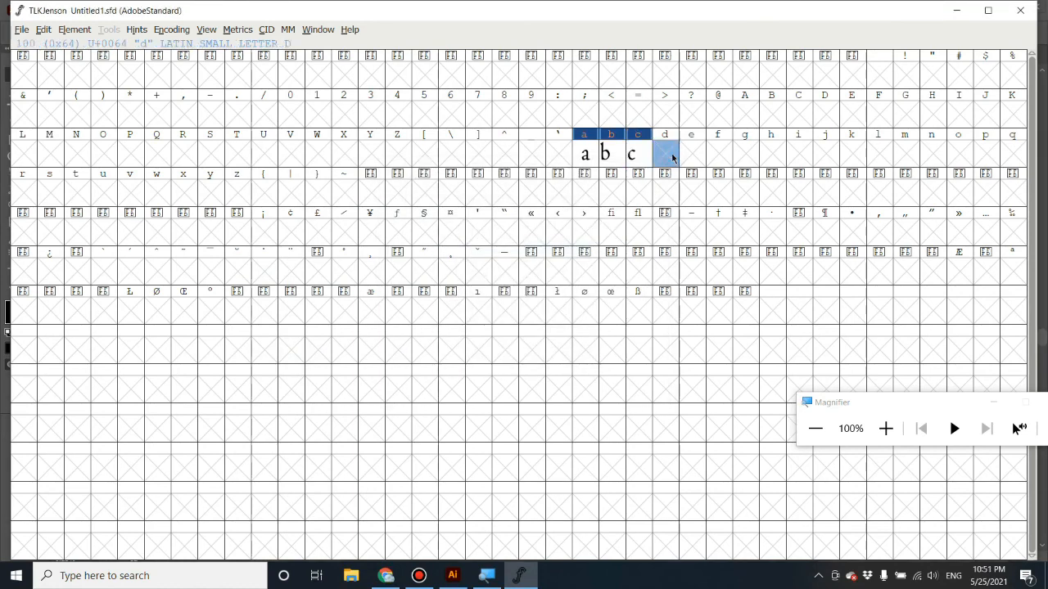
key("ctrl+shift+i")
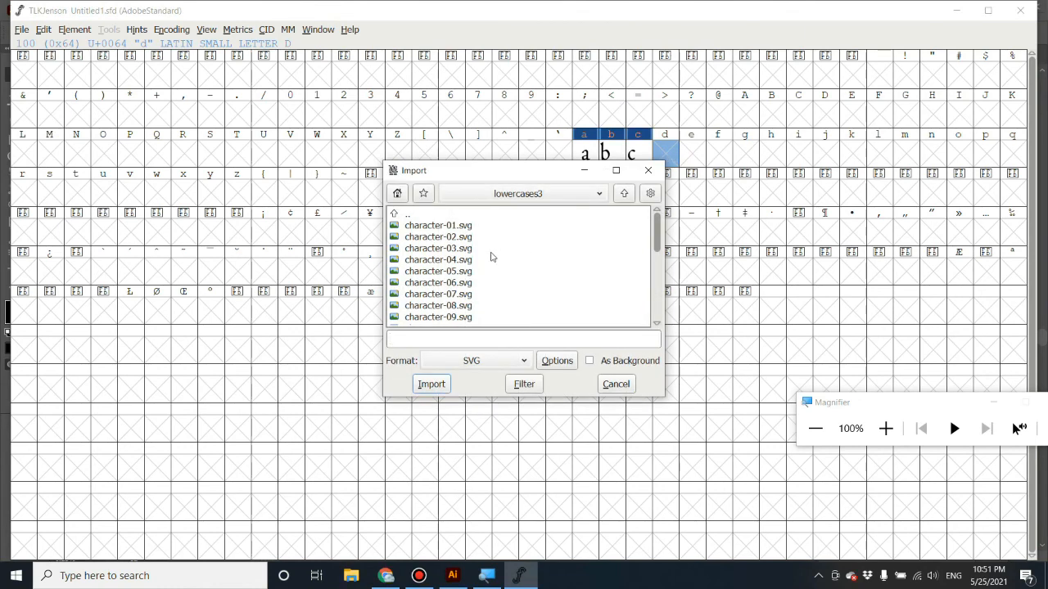
left_click(467, 261)
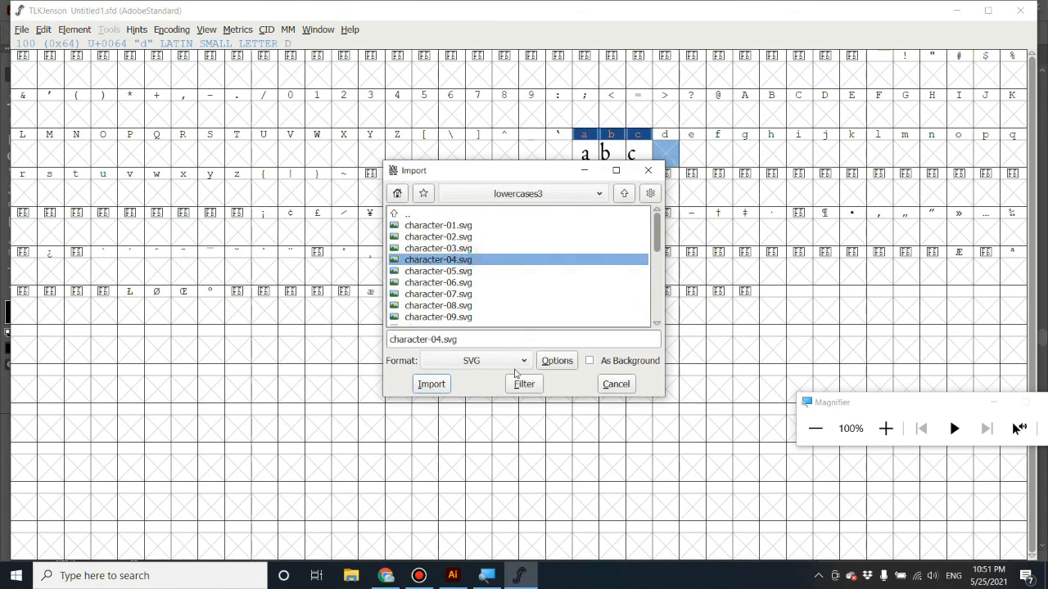
left_click(432, 384)
left_click(706, 198)
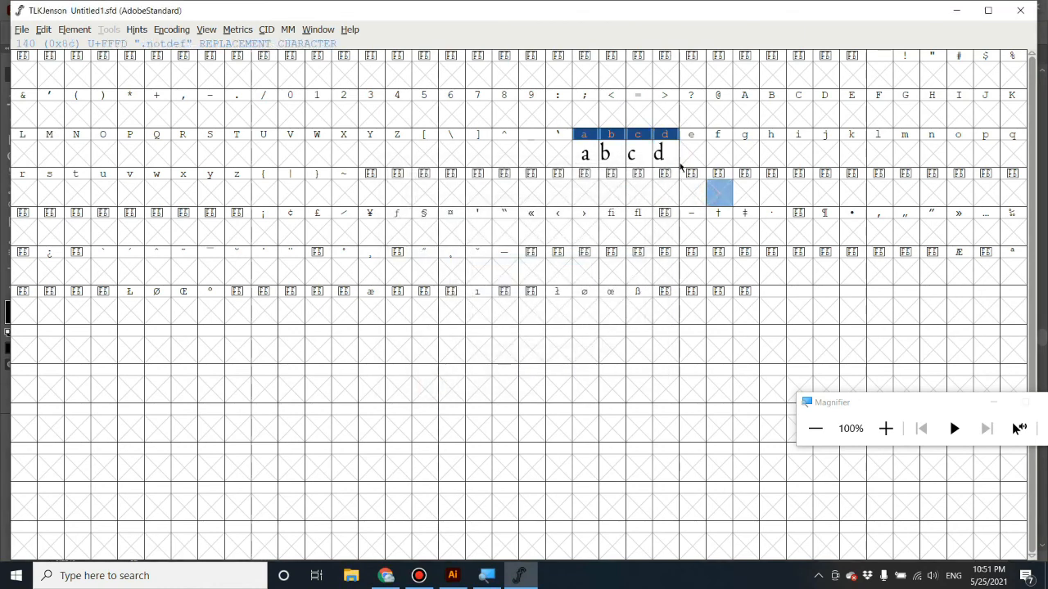
left_click(688, 163)
left_click(235, 199)
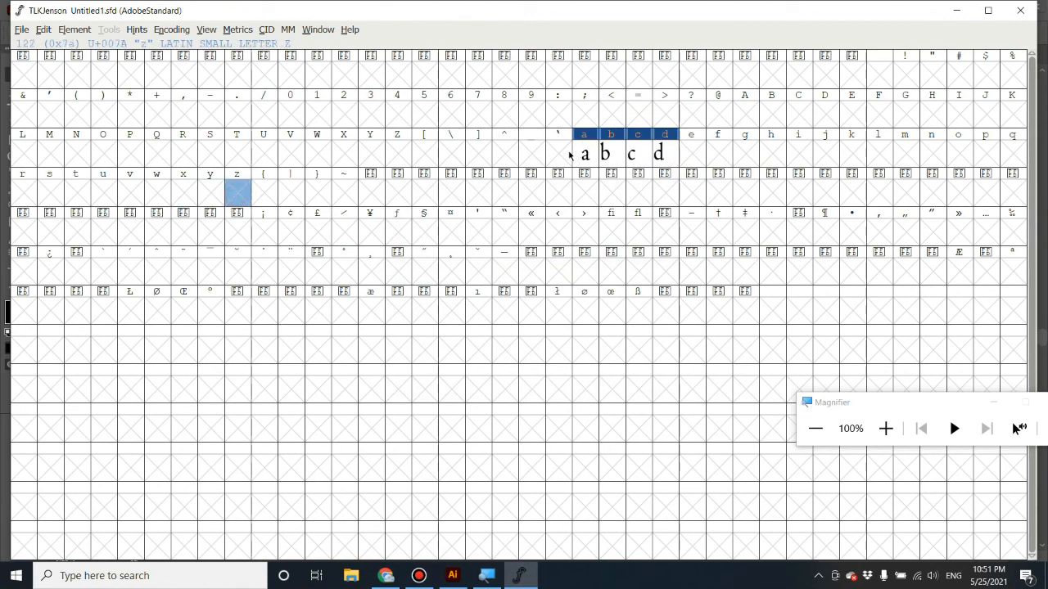
left_click(232, 192)
left_click(585, 156)
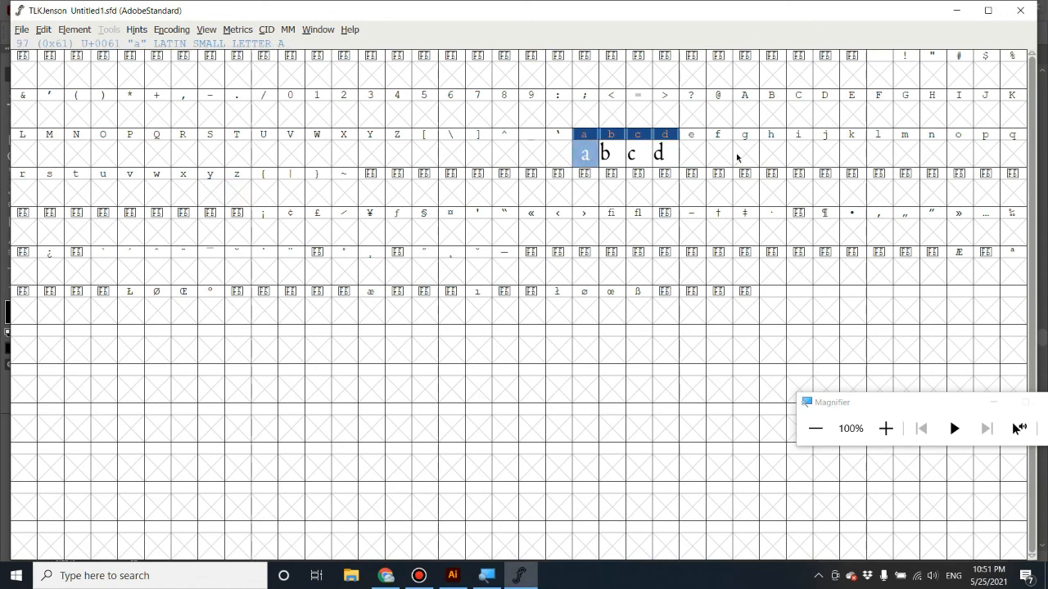
left_click(741, 156)
left_click(711, 157)
left_click(681, 157)
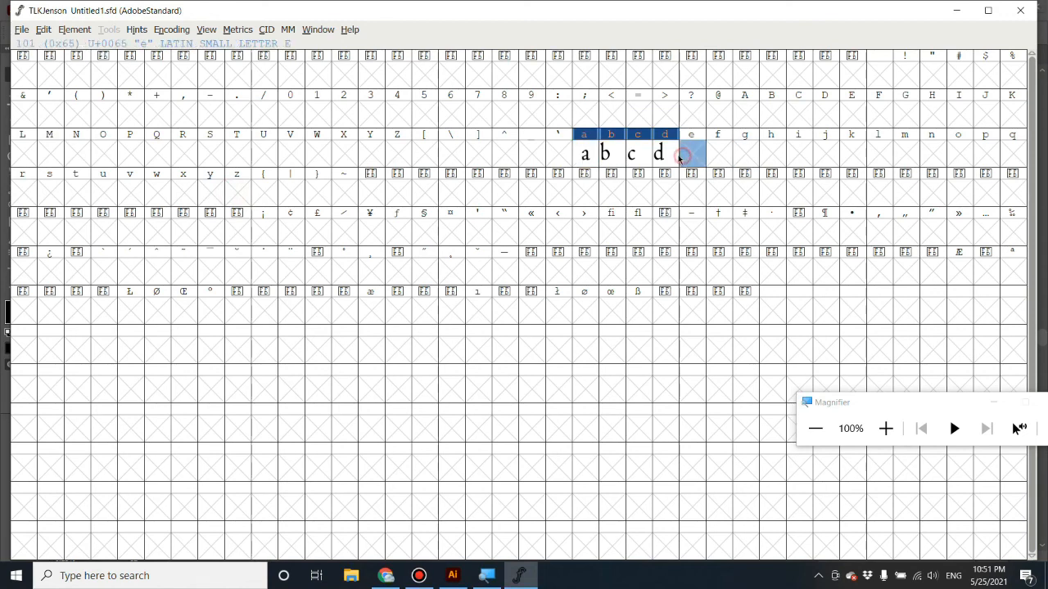
left_click(751, 116)
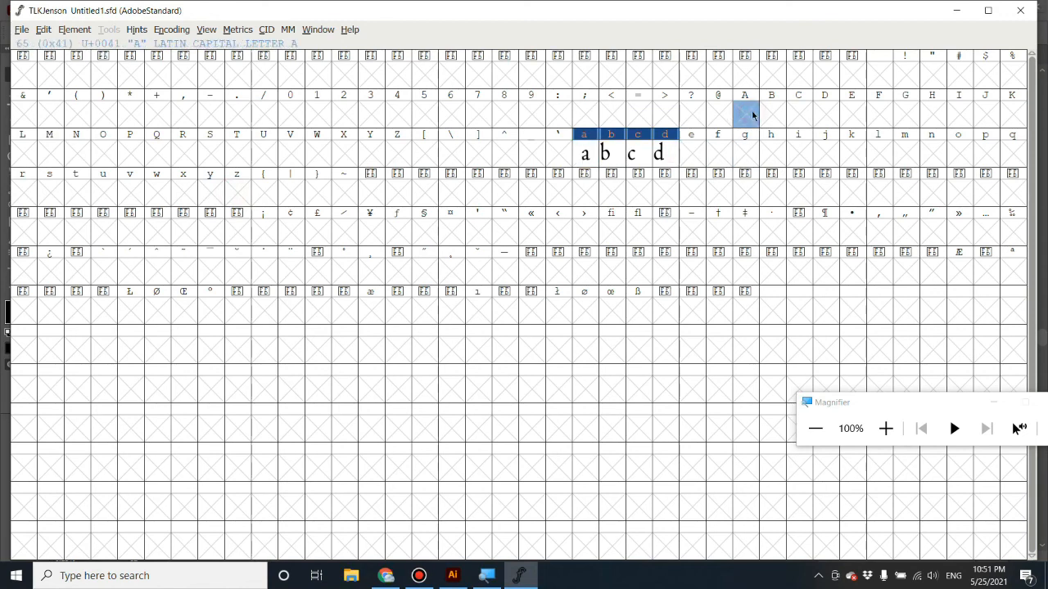
left_click(274, 118)
left_click(237, 123)
left_click(131, 122)
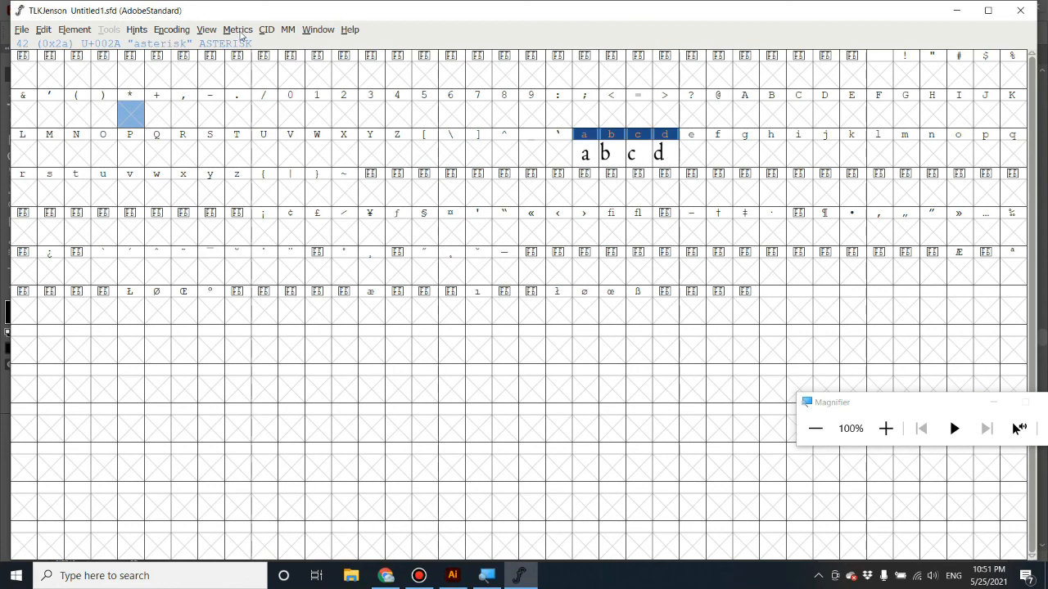
Open a new metrics window, preview the letters abc in it, and widen it to show all three glyphs
left_click(238, 29)
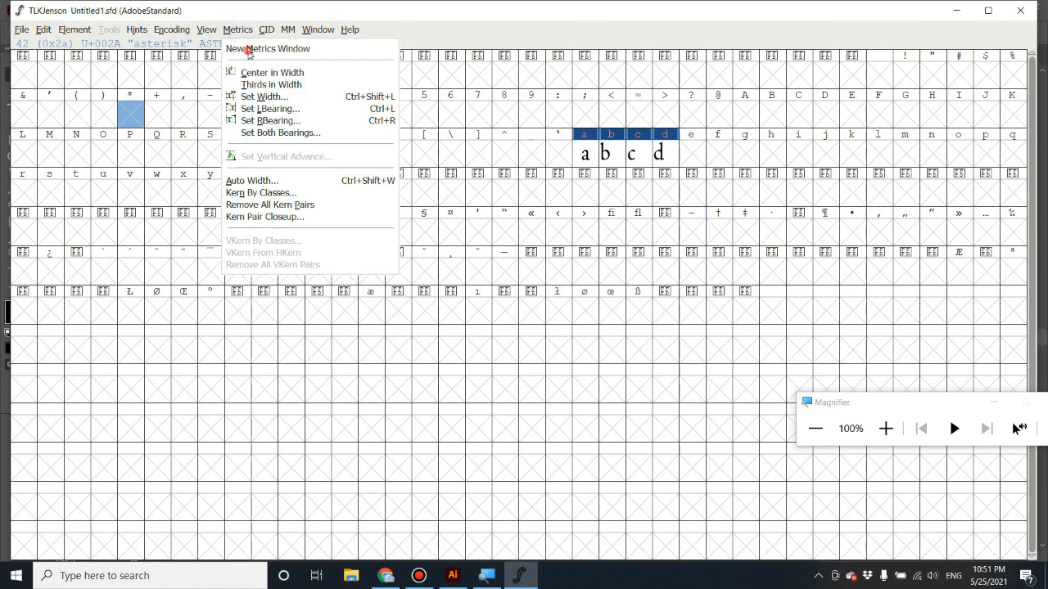
left_click(246, 48)
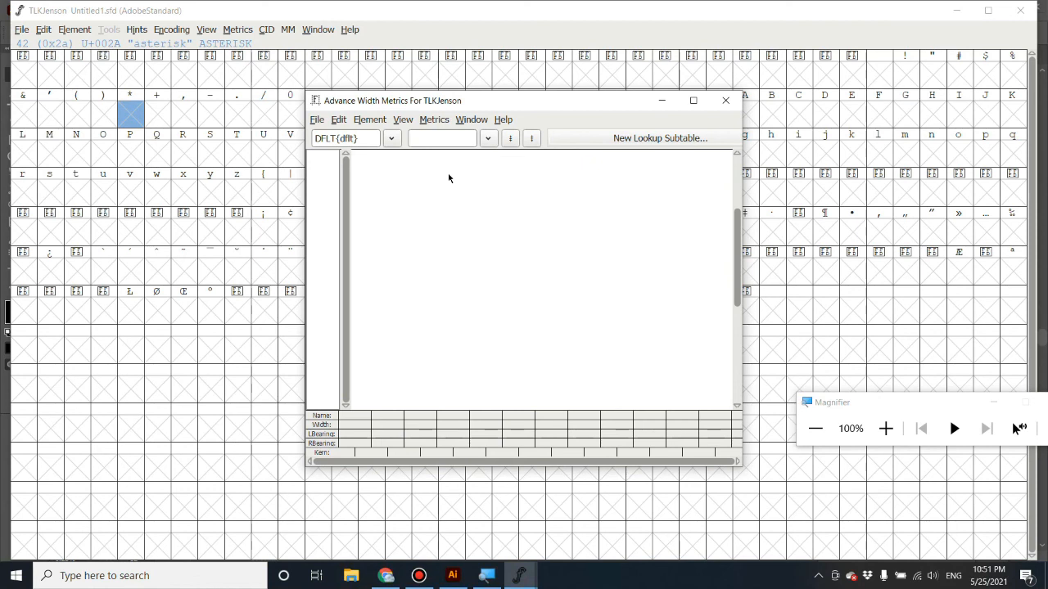
type("as")
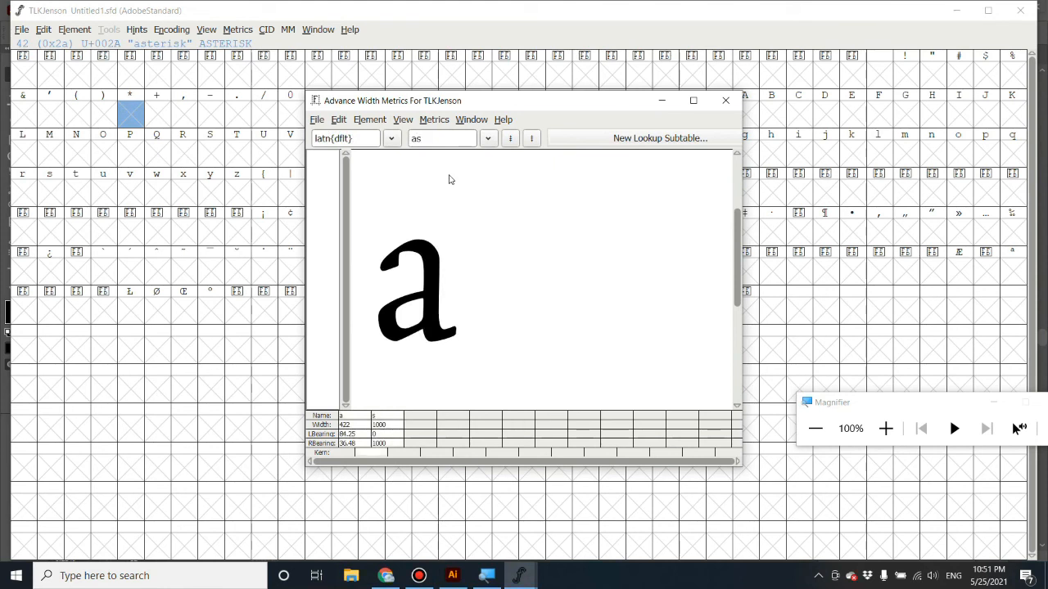
key("BackSpace")
type("b")
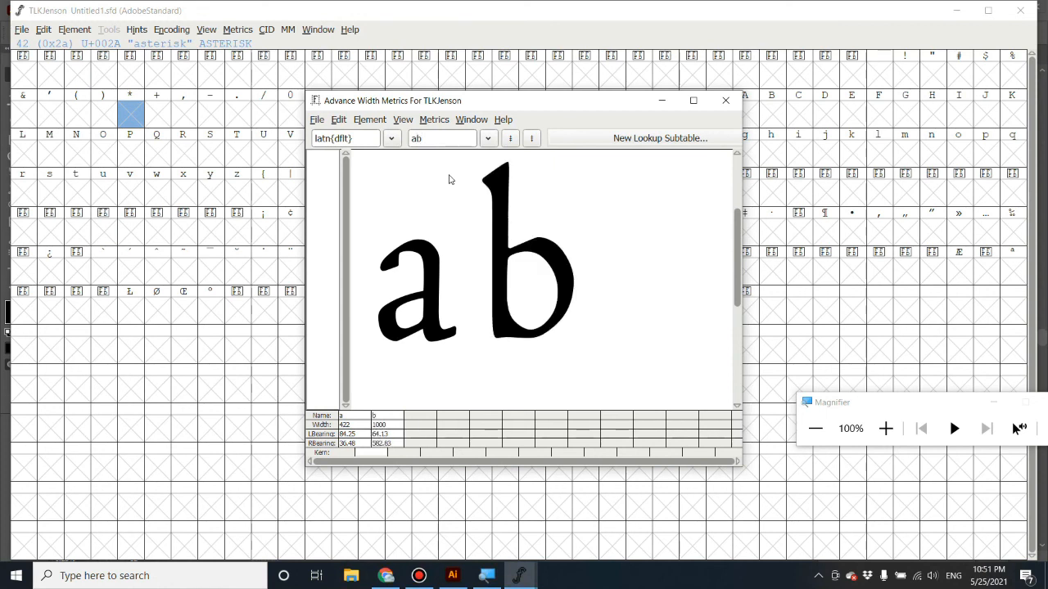
type("c")
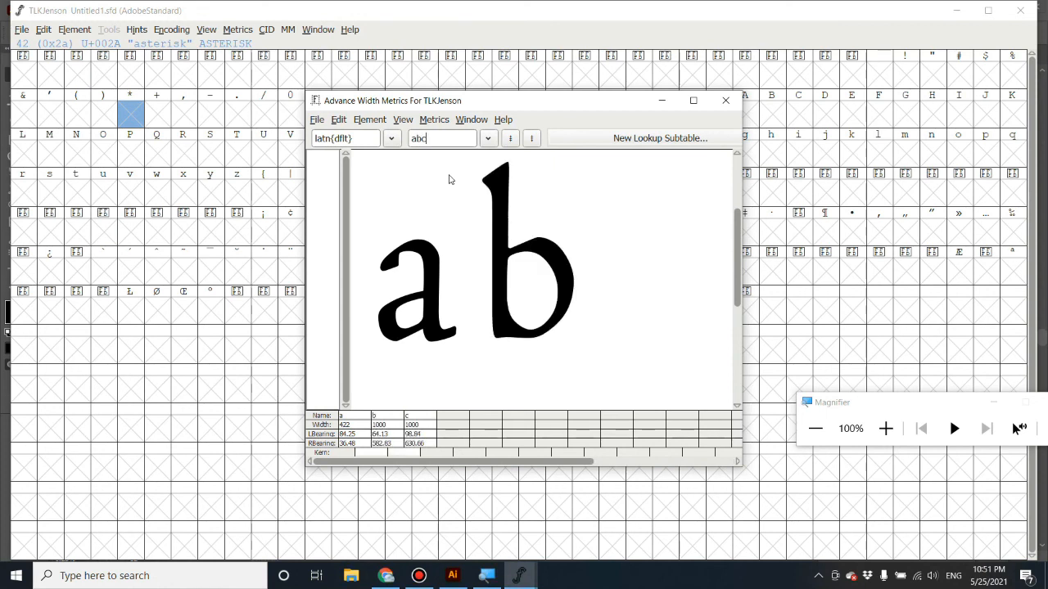
left_click_drag(742, 183, 979, 174)
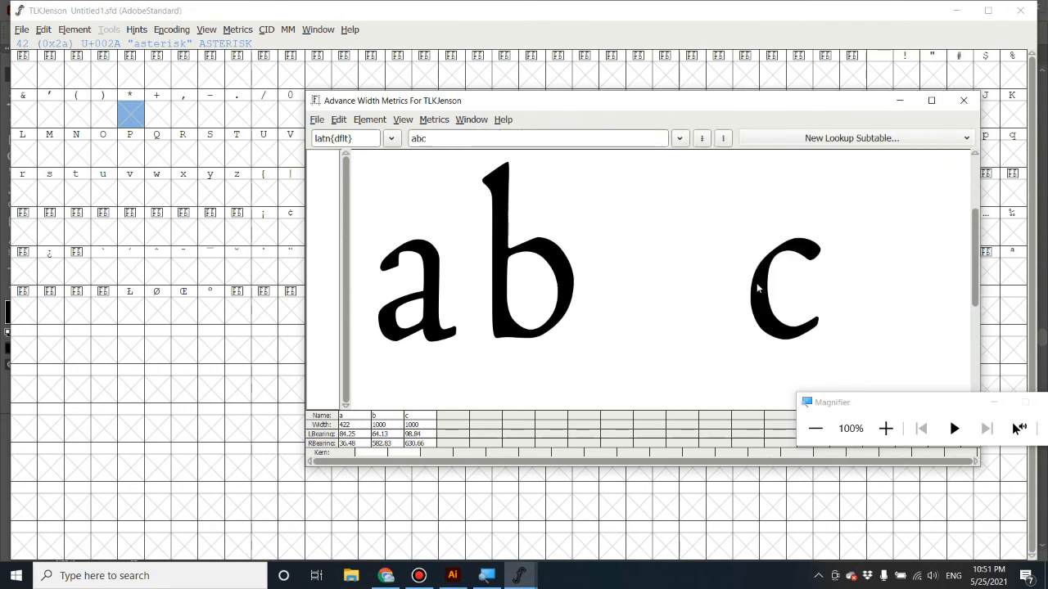
Tighten the abc spacing by moving b closer to a and c closer to b, with left bearings of 29.32 and -491.09
left_click_drag(758, 288, 588, 282)
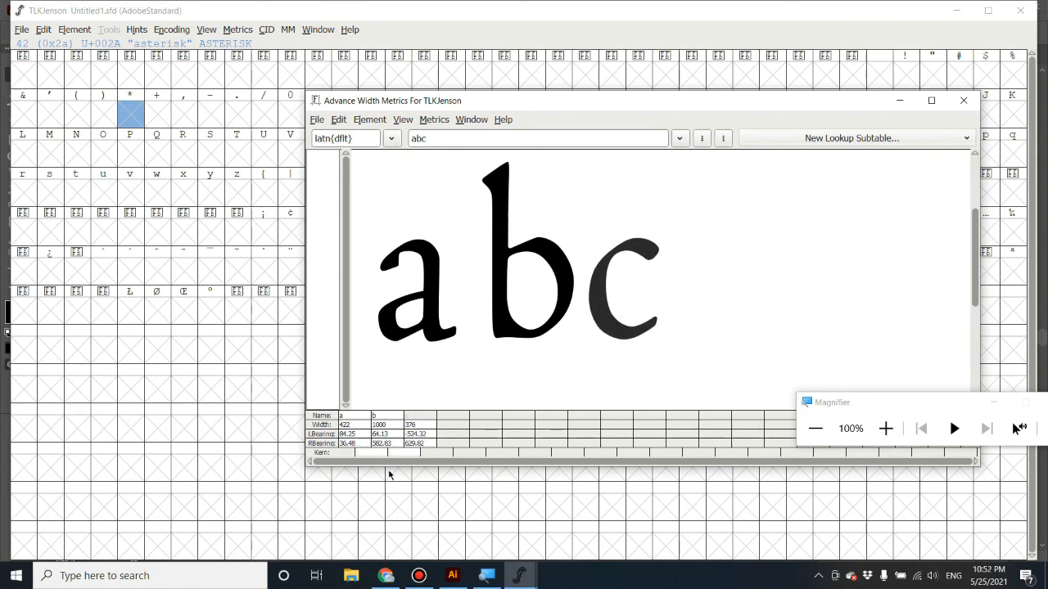
left_click_drag(390, 466, 383, 550)
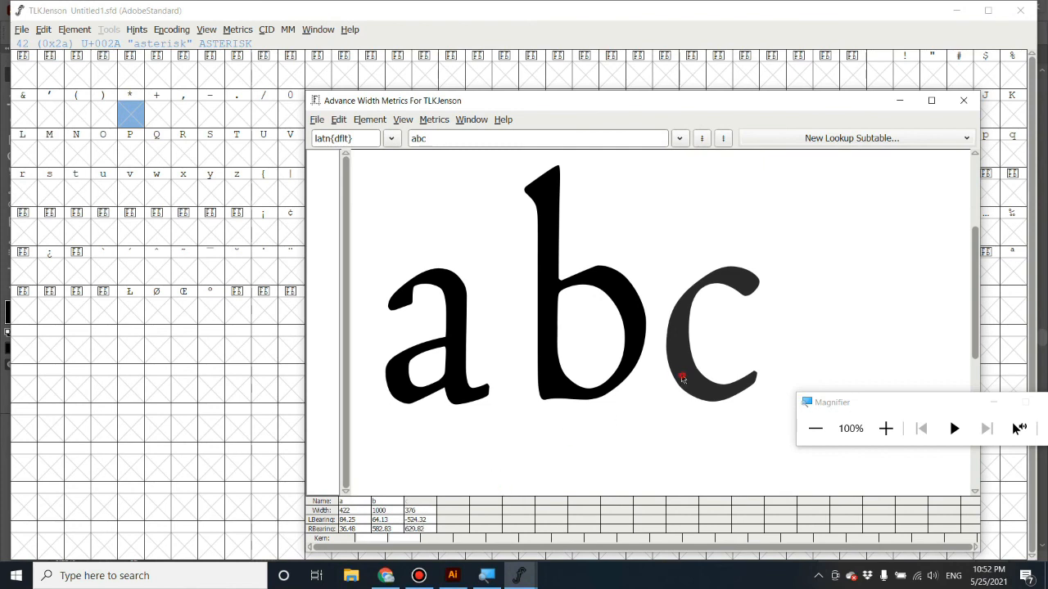
left_click_drag(682, 378, 623, 356)
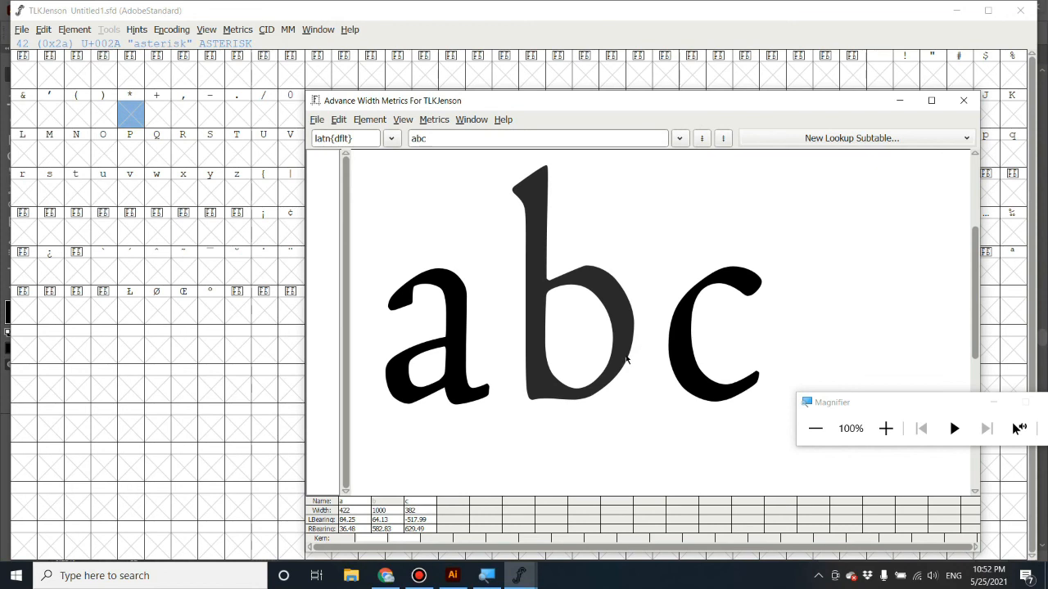
left_click(405, 520)
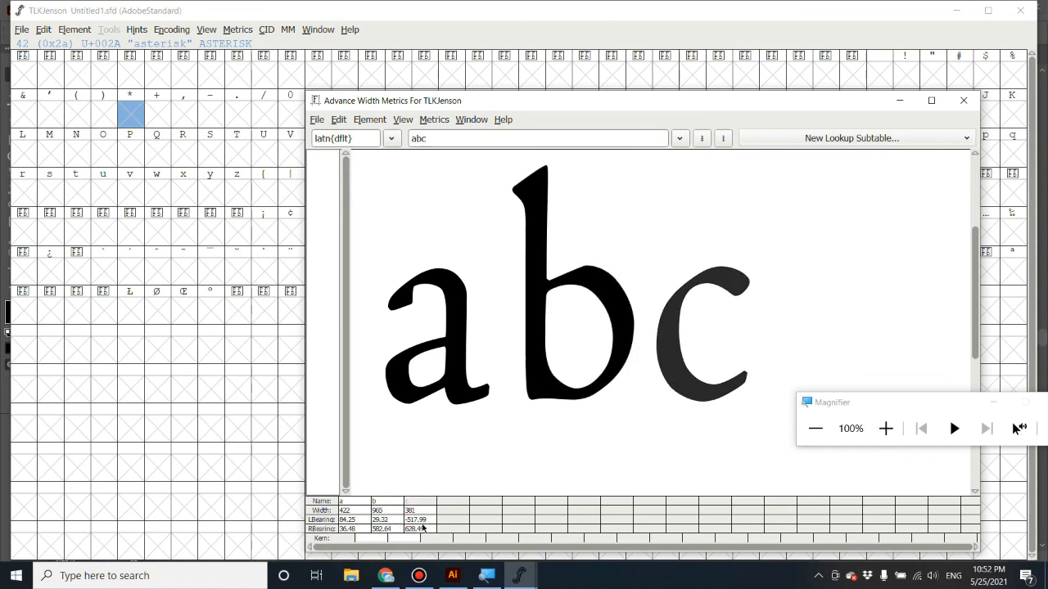
mouse_move(675, 383)
left_mouse_down()
mouse_move(692, 398)
mouse_move(681, 396)
left_mouse_up()
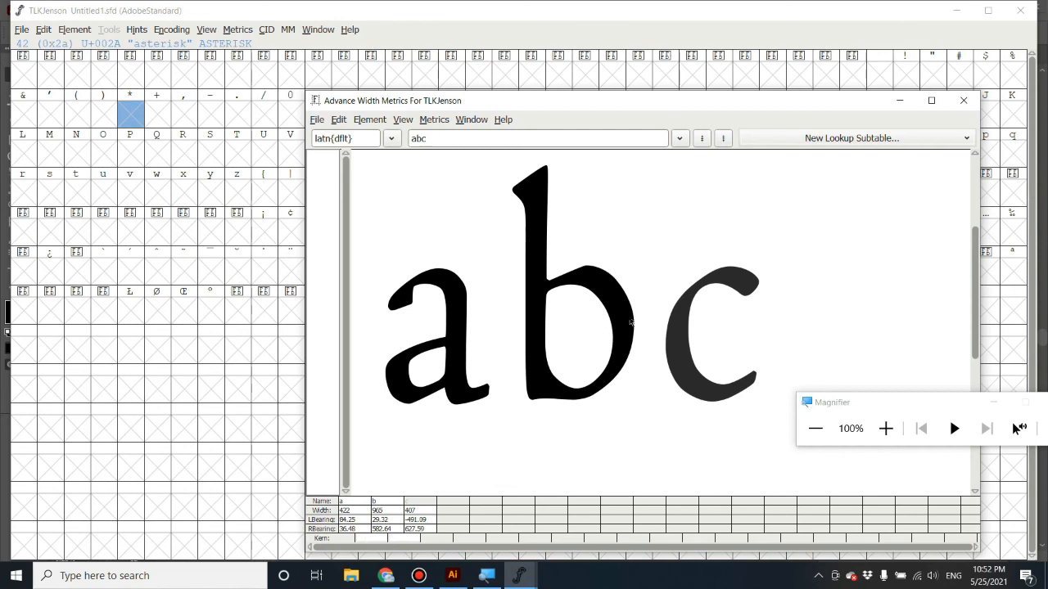
Close the metrics window and select the lowercase c glyph in the font overview
left_click(964, 99)
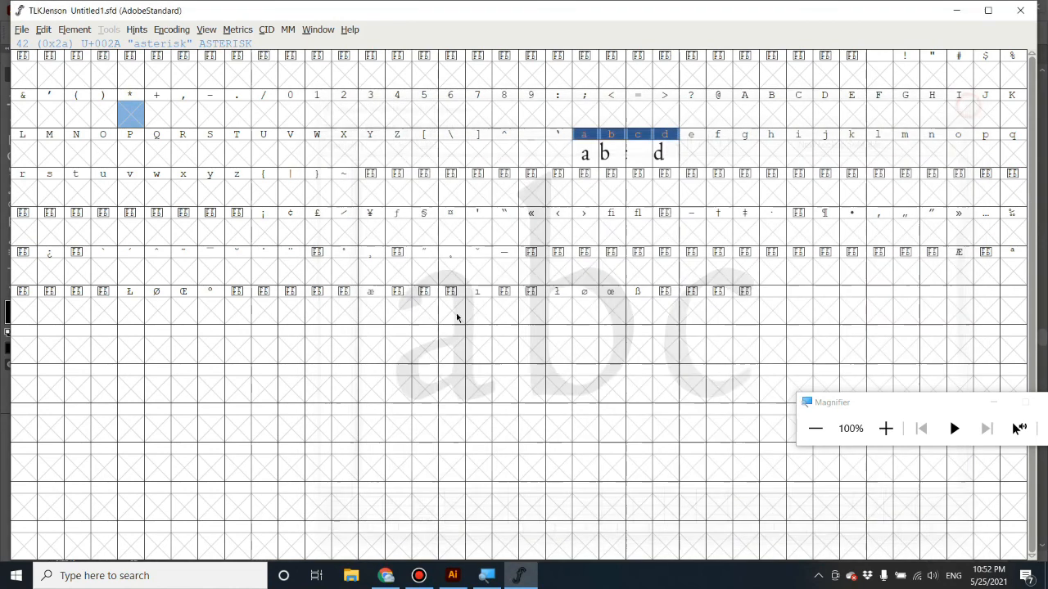
left_click(638, 163)
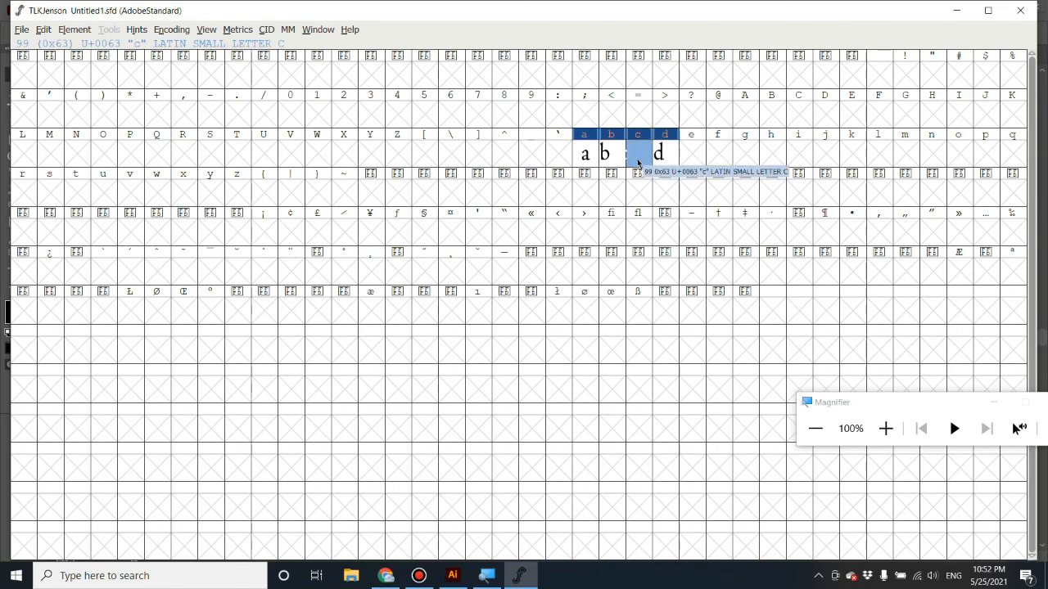